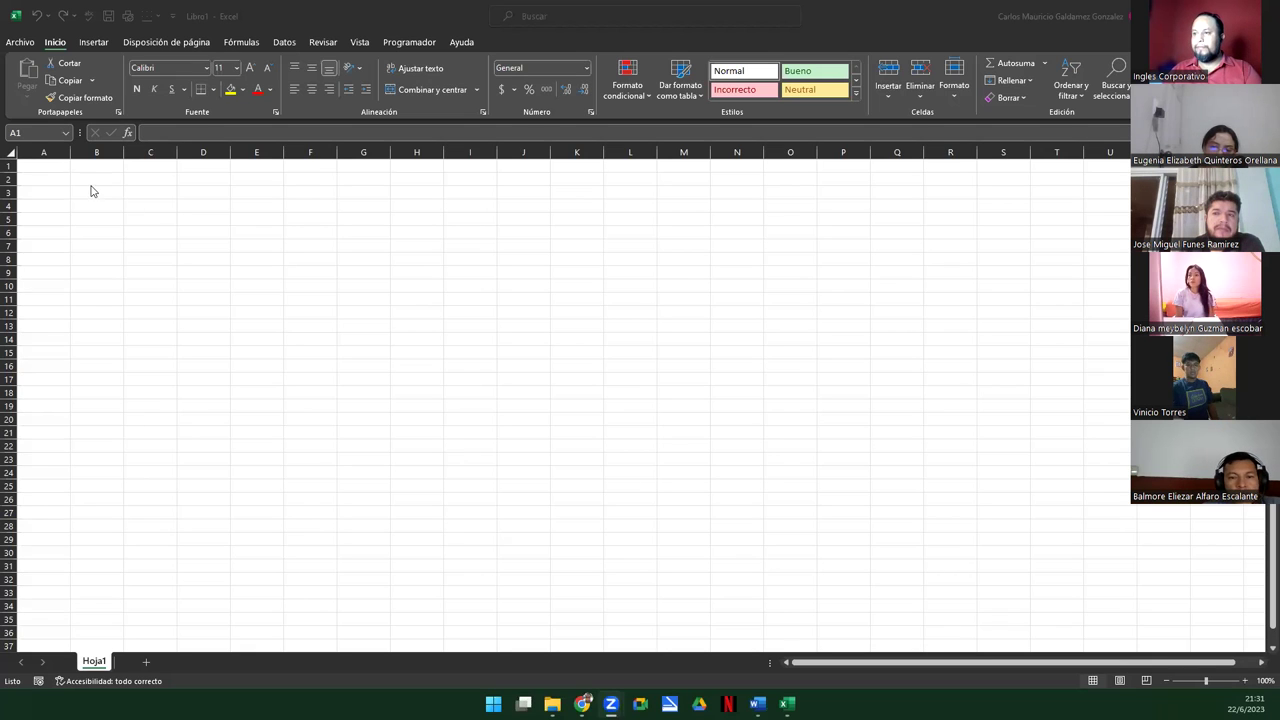
Step: Enter the formula =ALEATORIO.ENTRE(200;900) in cell C3 to generate a random number
{"action": "left_click", "coordinate": [145, 190]}
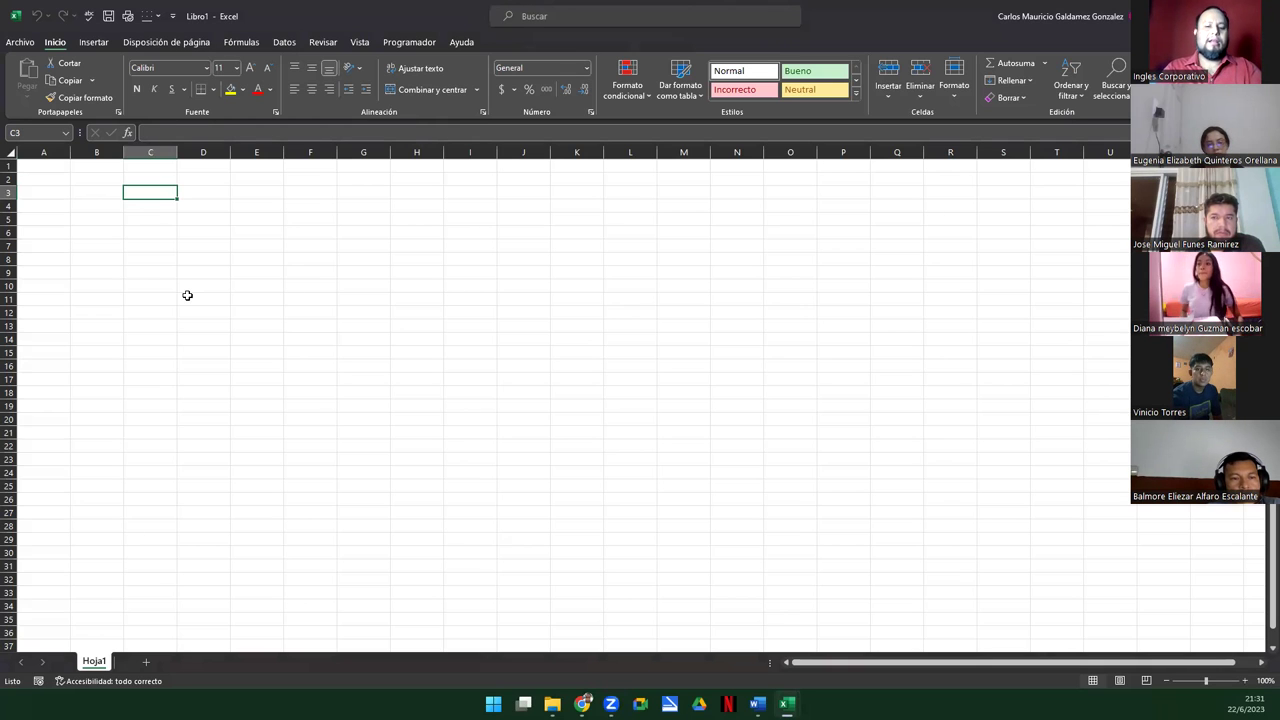
{"action": "type", "text": "a"}
{"action": "type", "text": "=alea"}
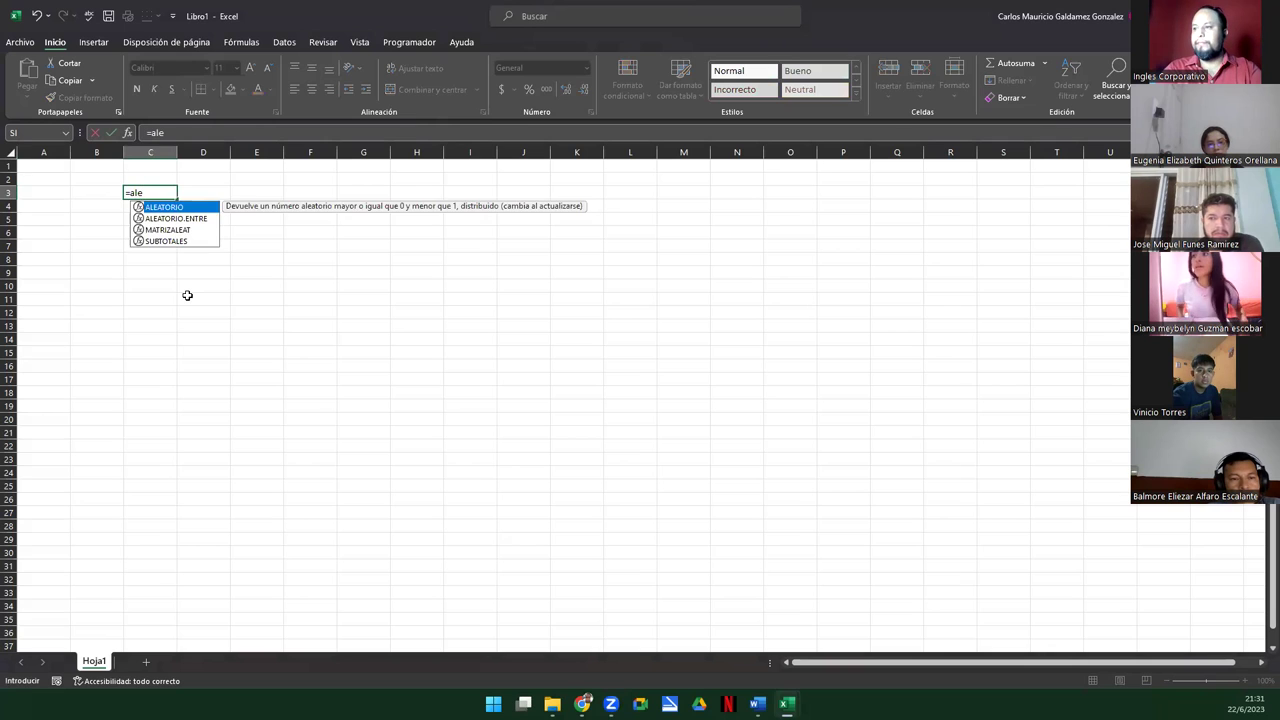
{"action": "key", "text": "Down"}
{"action": "key", "text": "Tab"}
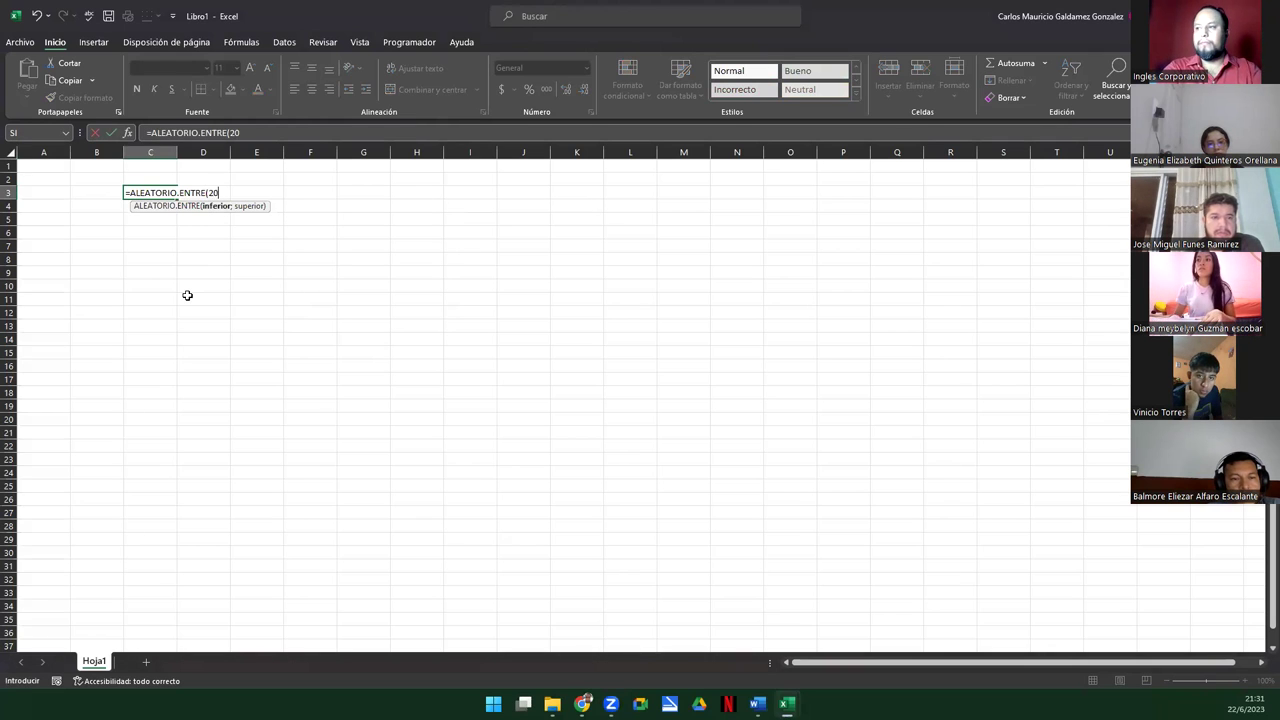
{"action": "type", "text": "200;900)"}
{"action": "key", "text": "Return"}
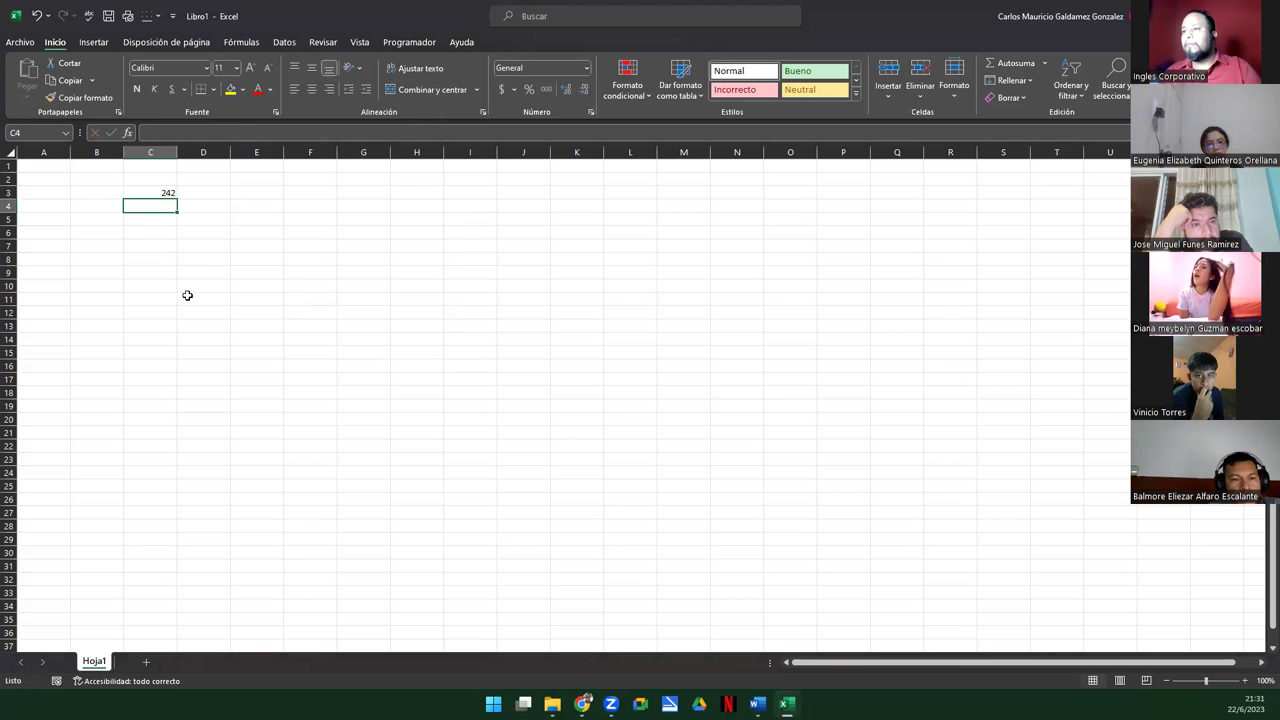
Step: Fill the random-number formula from C3 across the range C3:J17
{"action": "left_click", "coordinate": [165, 193]}
{"action": "left_click_drag", "start_coordinate": [177, 199], "coordinate": [548, 385]}
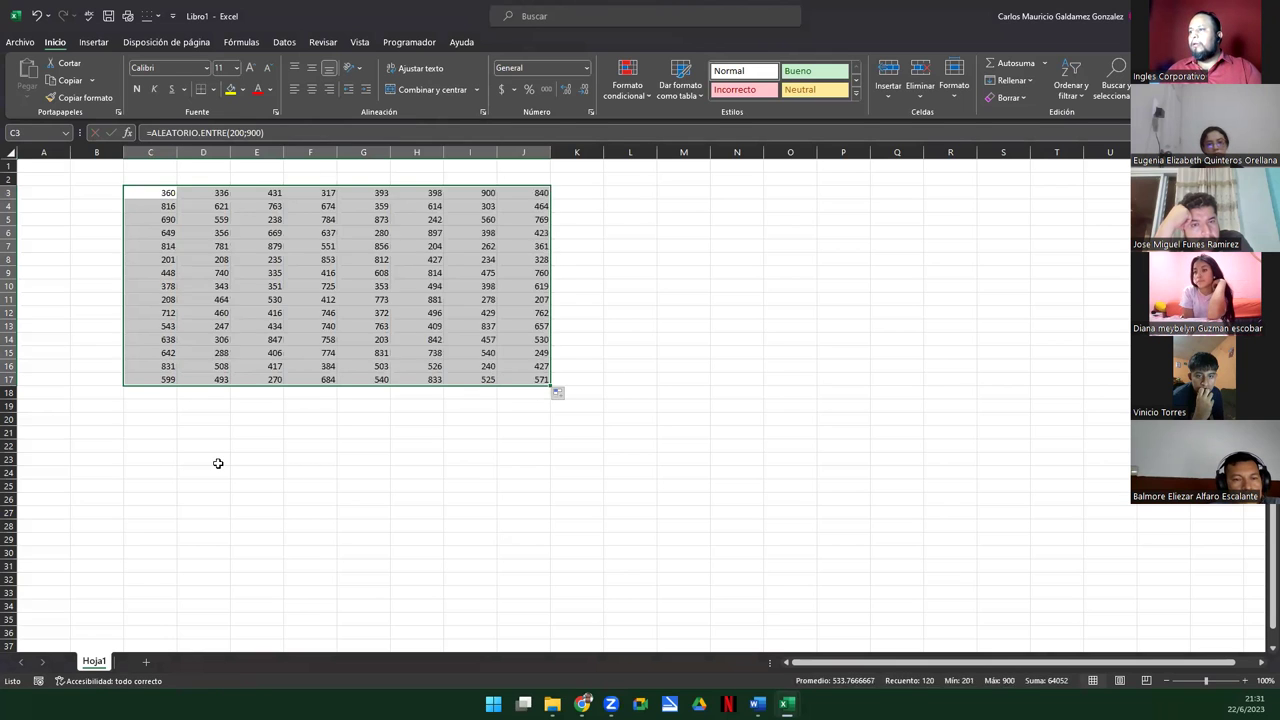
{"action": "left_click", "coordinate": [218, 463]}
Step: Copy the random numbers in C3:J17 and paste them in place as values only
{"action": "left_click_drag", "start_coordinate": [151, 189], "coordinate": [511, 374]}
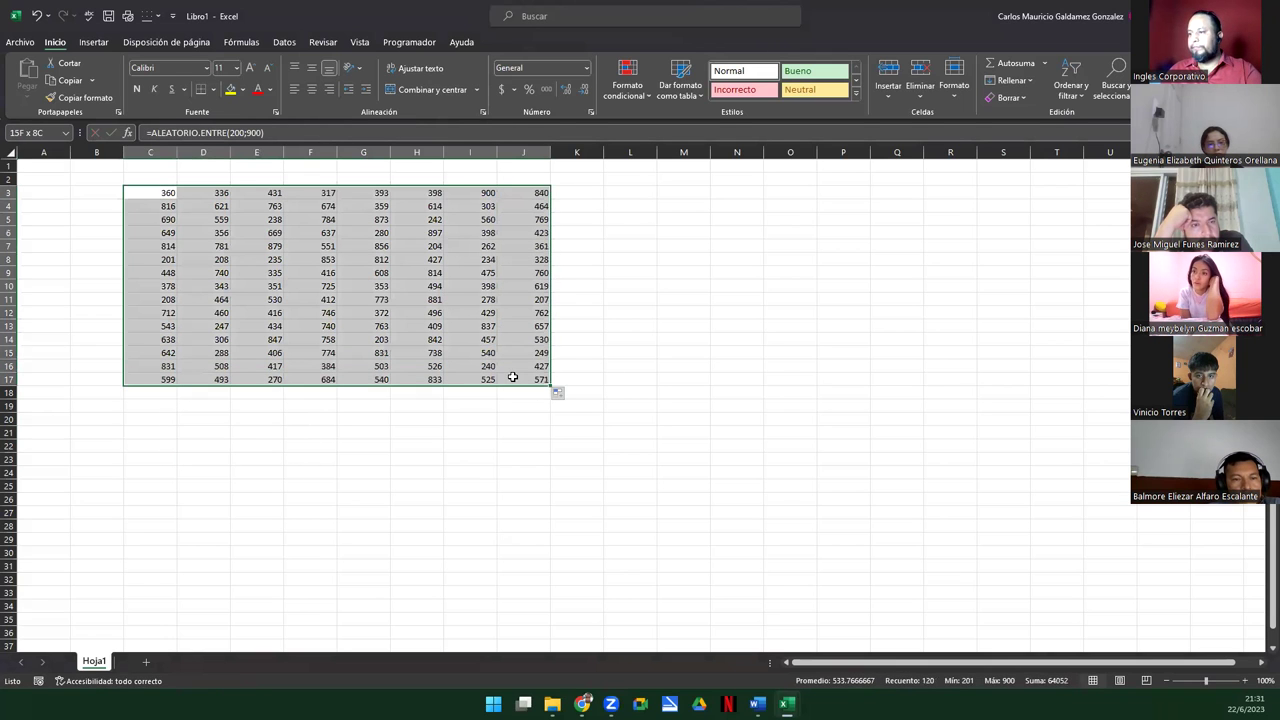
{"action": "key", "text": "ctrl+c"}
{"action": "right_click", "coordinate": [136, 194]}
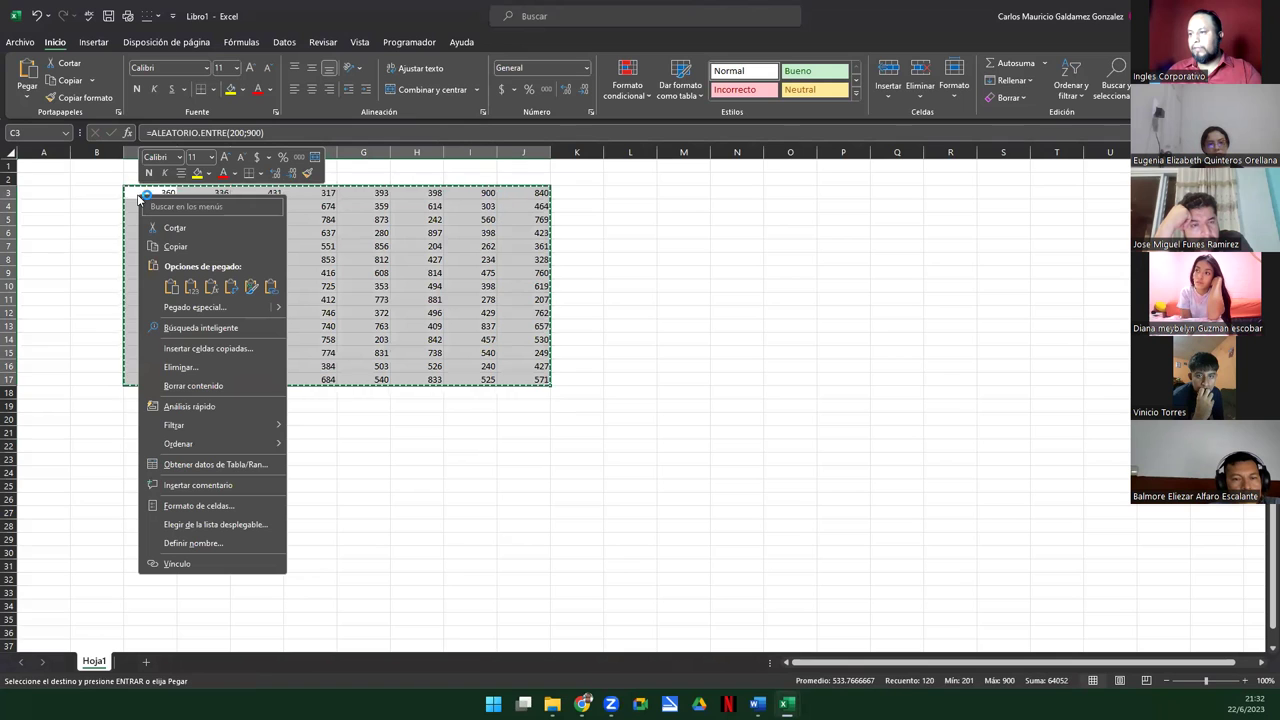
{"action": "left_click", "coordinate": [190, 288]}
{"action": "left_click", "coordinate": [180, 288]}
{"action": "key", "text": "Escape"}
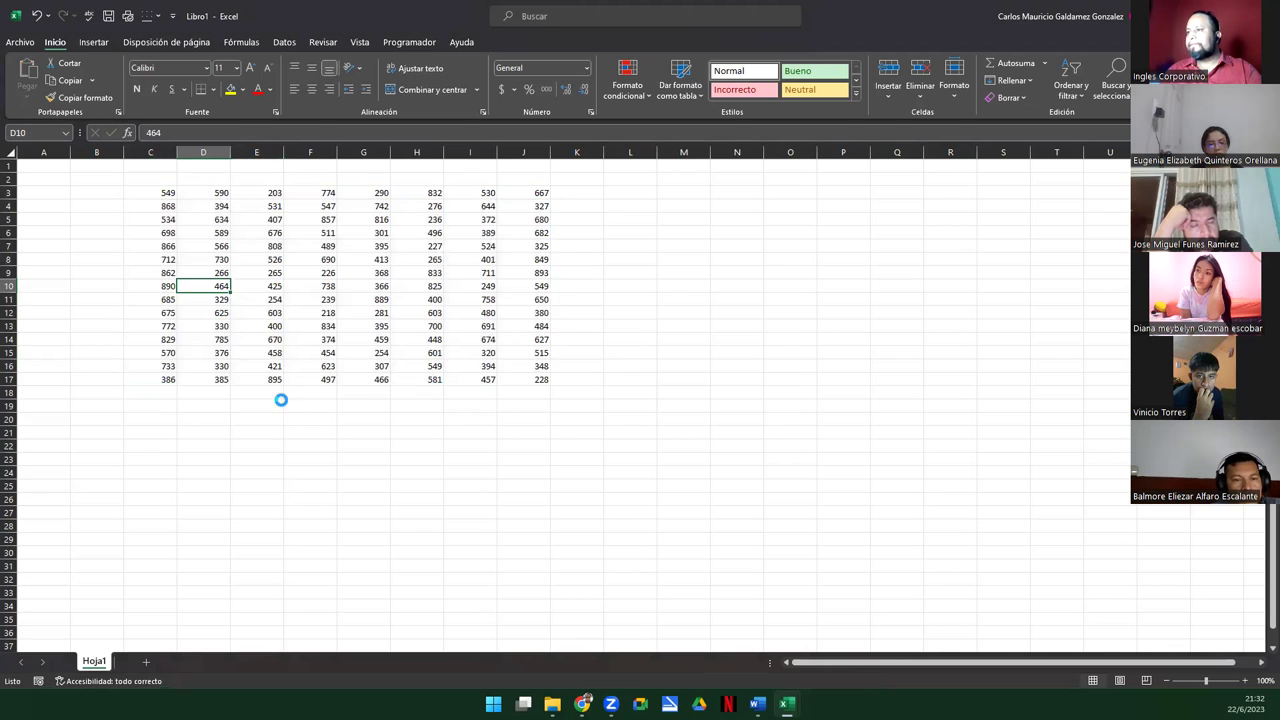
Step: Zoom the worksheet to 145% and jump from C3 to the last filled cell of the table's first row, J3
{"action": "scroll", "coordinate": [281, 398], "scroll_direction": "up", "scroll_amount": 3}
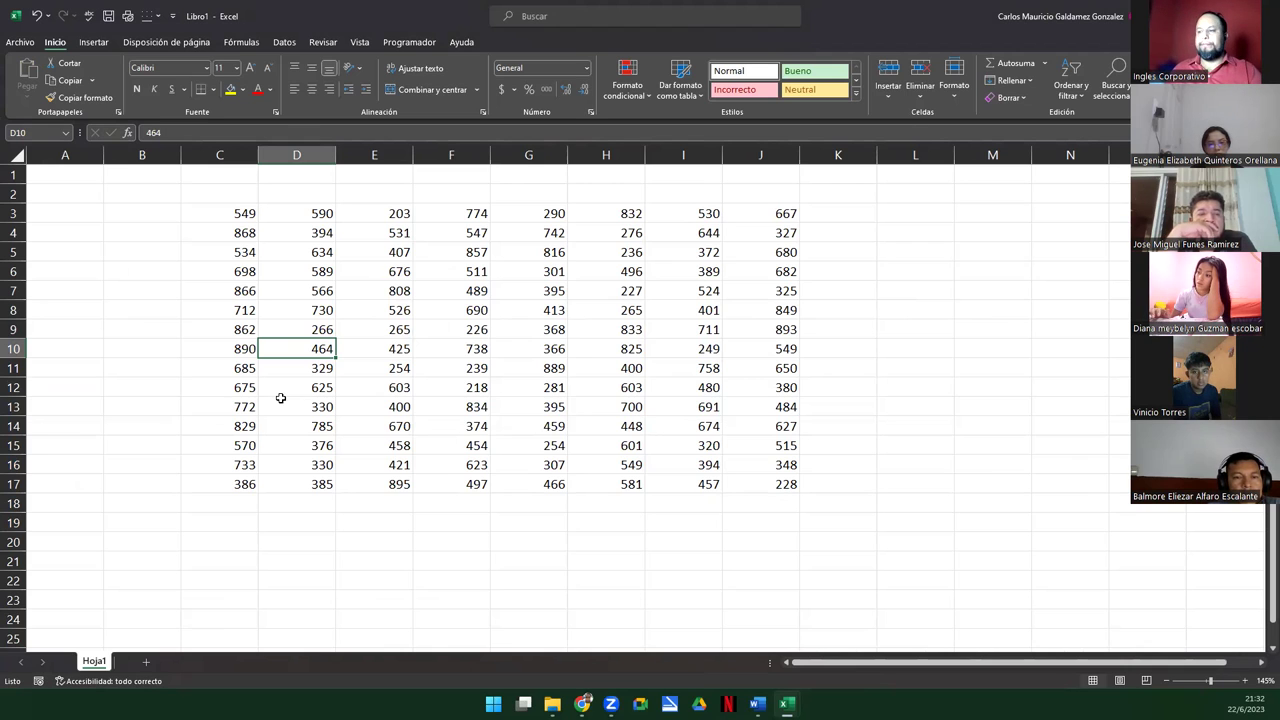
{"action": "left_click", "coordinate": [200, 308]}
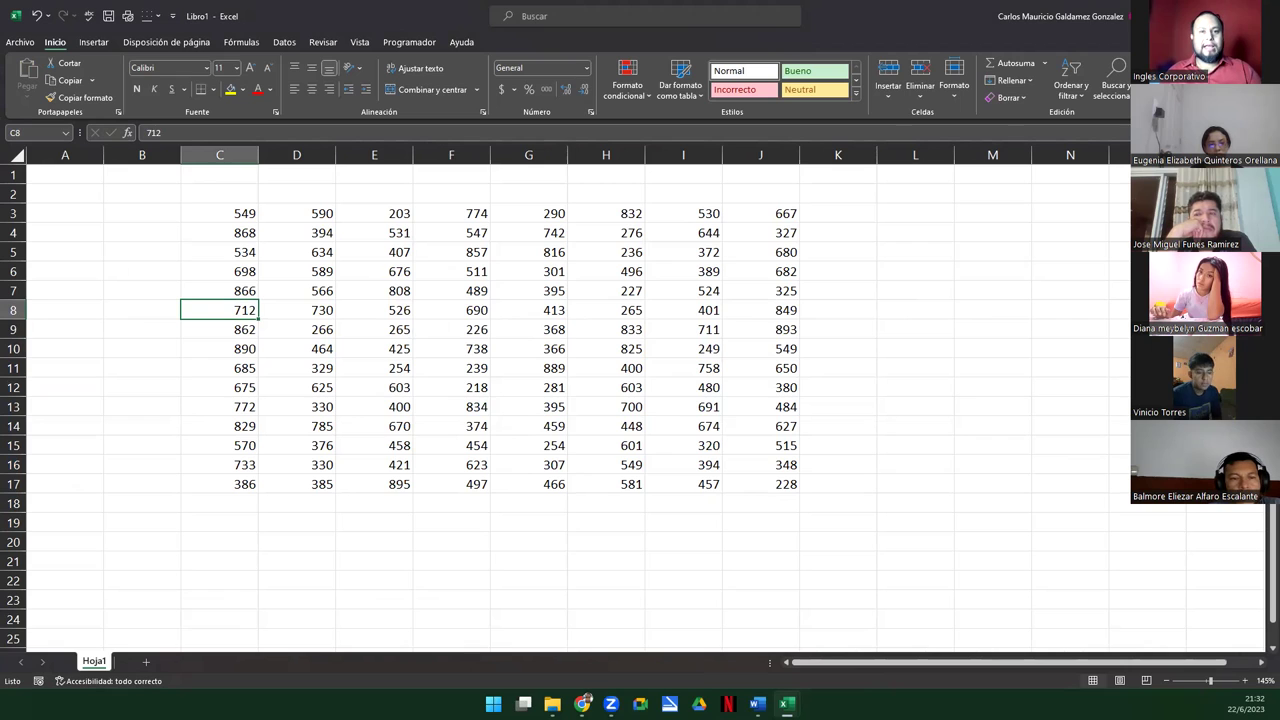
{"action": "key", "text": "alt+Tab"}
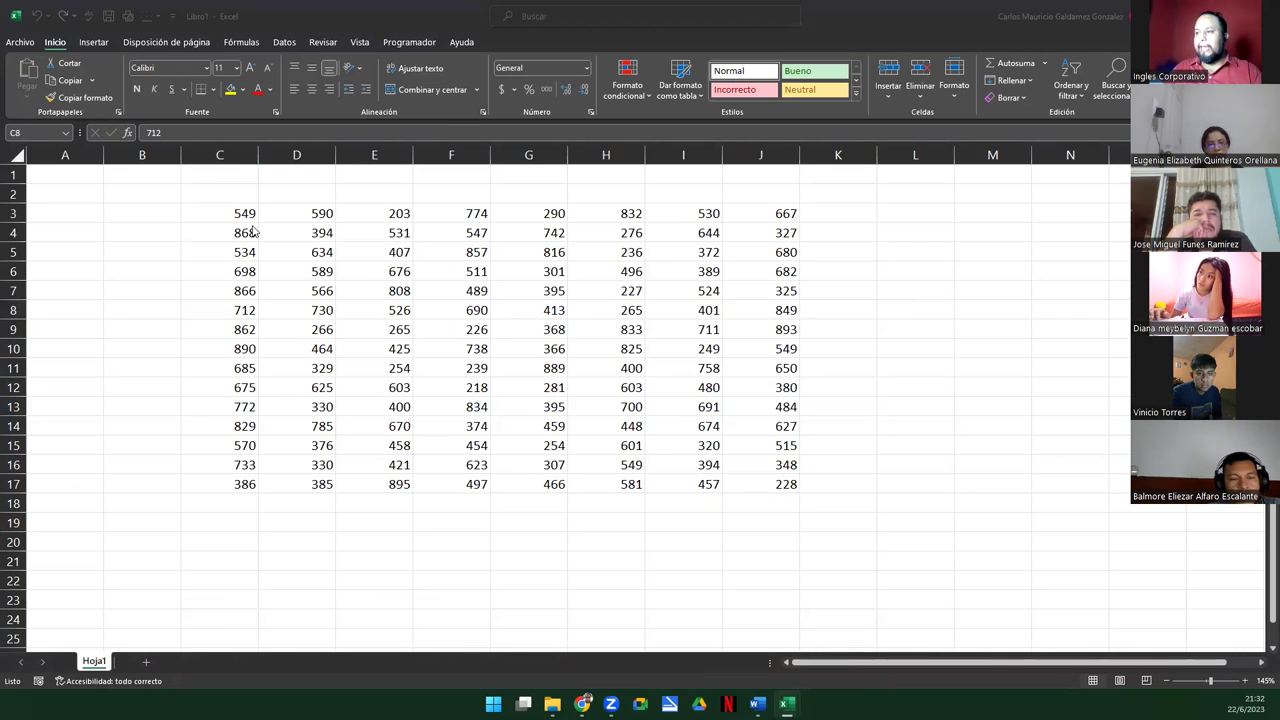
{"action": "left_click", "coordinate": [203, 213]}
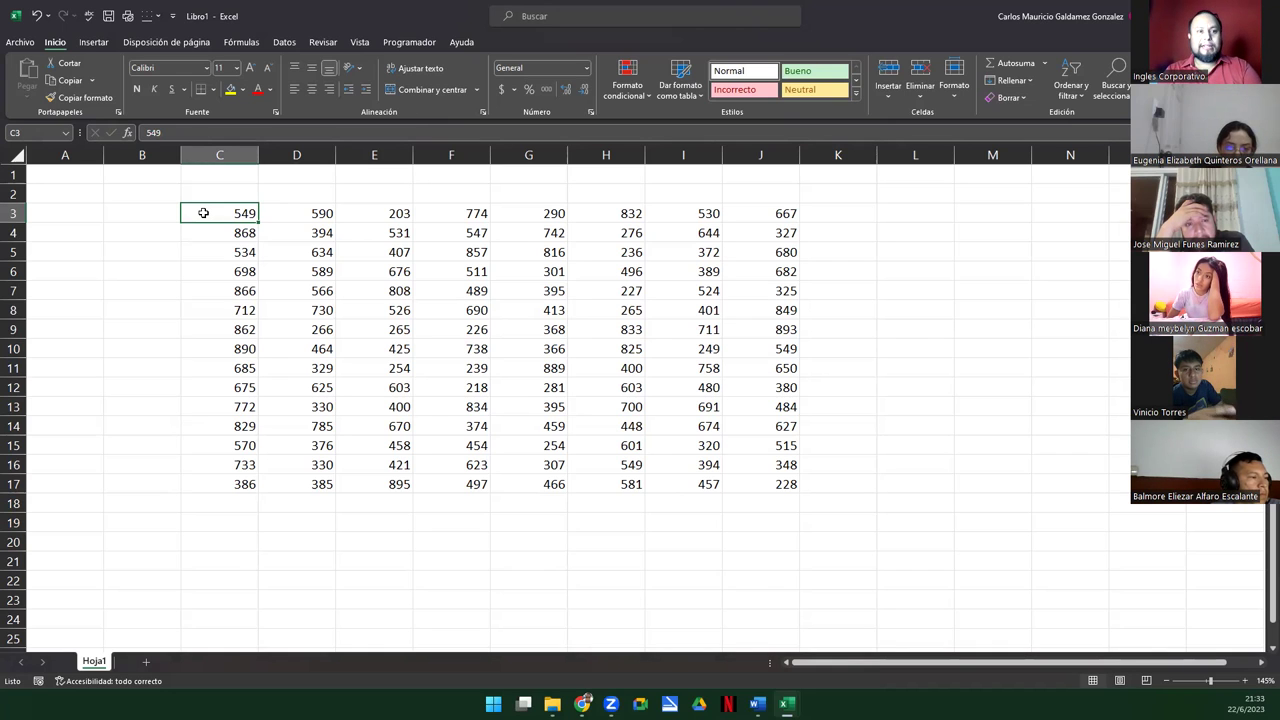
{"action": "key", "text": "ctrl+Right"}
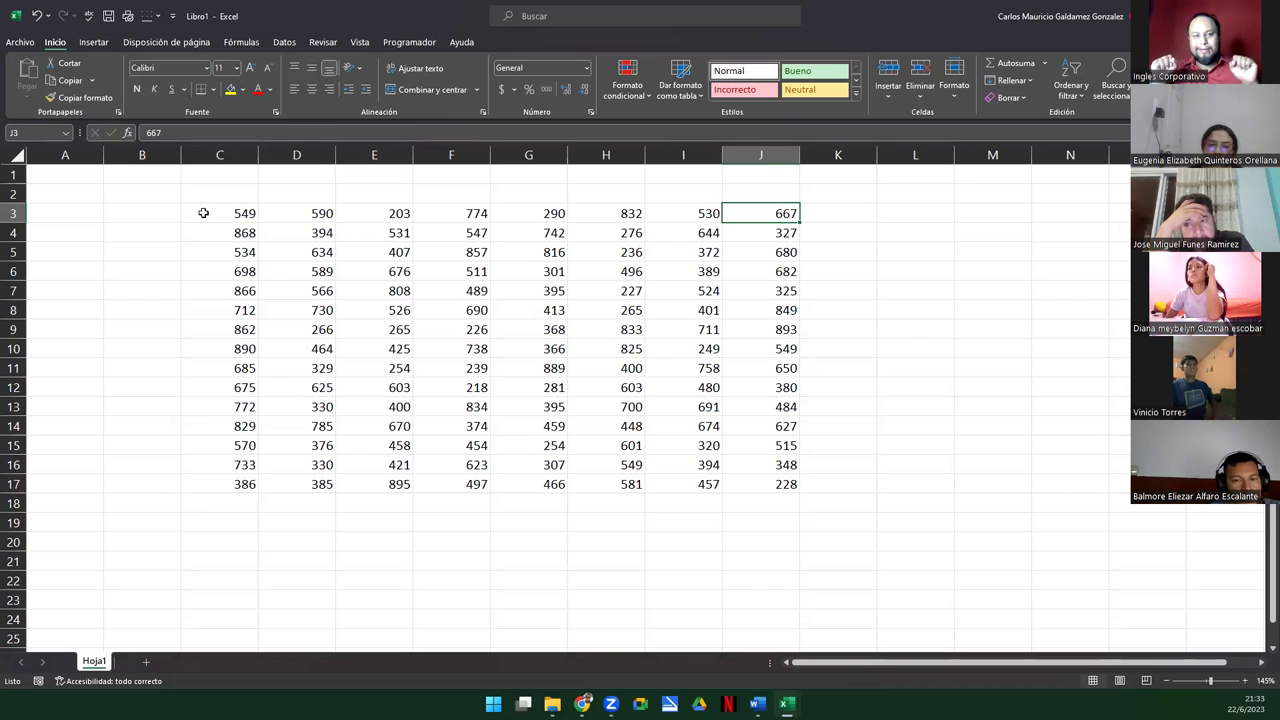
Step: Copy the cells C3:G3 and paste them starting at M3 as a separate block
{"action": "left_click_drag", "start_coordinate": [223, 213], "coordinate": [548, 214]}
{"action": "key", "text": "ctrl+c"}
{"action": "left_click", "coordinate": [977, 210]}
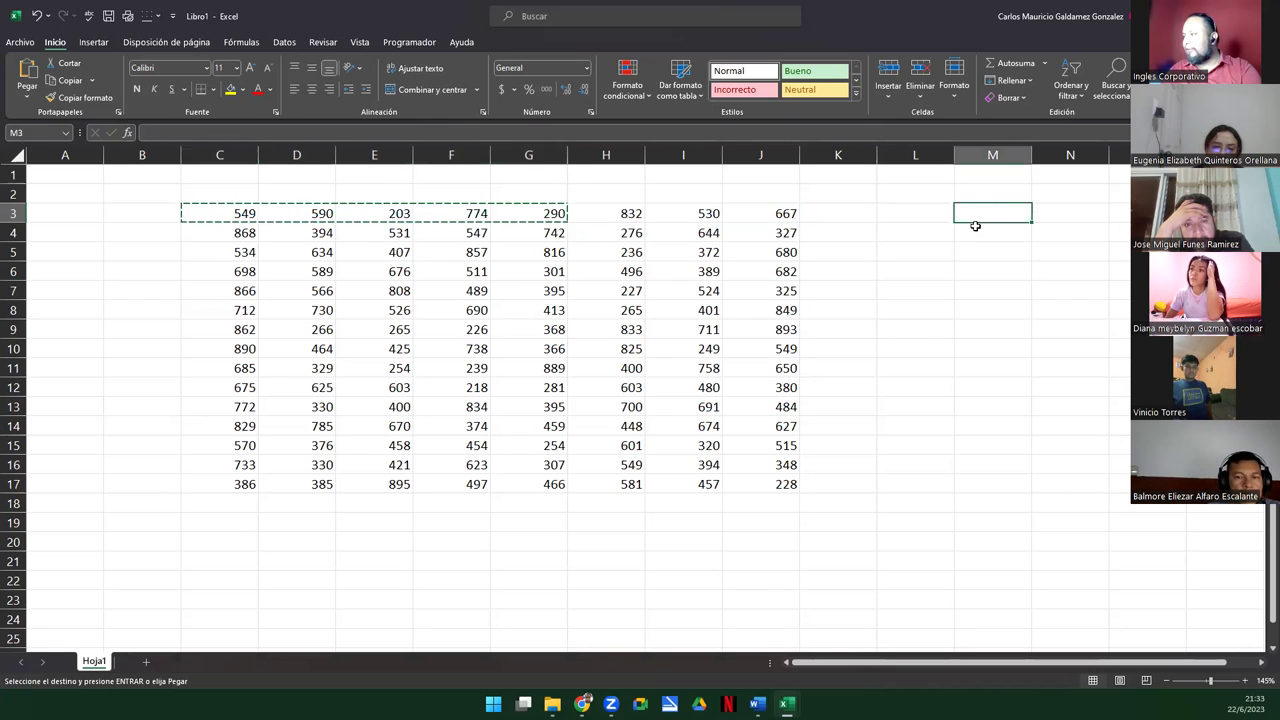
{"action": "key", "text": "ctrl+v"}
Step: Starting at C3, jump rightward along row 3 across the edges of both data blocks to Q3
{"action": "left_click", "coordinate": [202, 211]}
{"action": "key", "text": "Escape"}
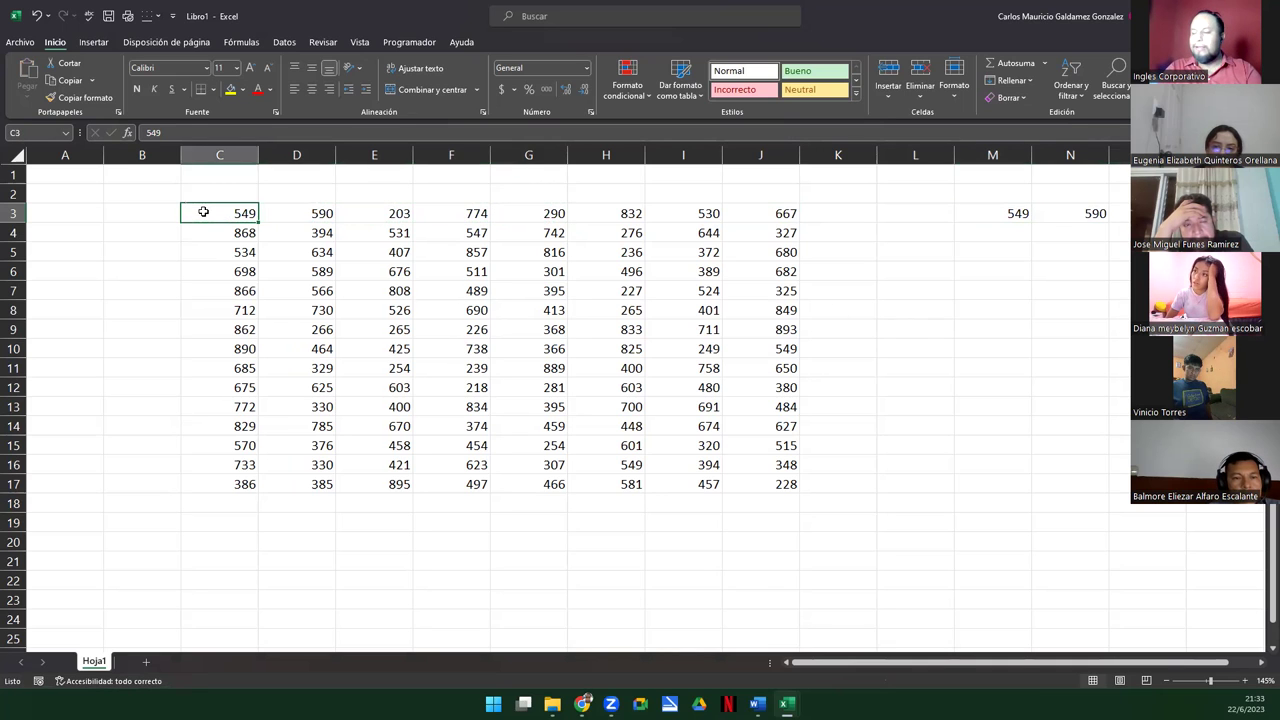
{"action": "key", "text": "ctrl+Right"}
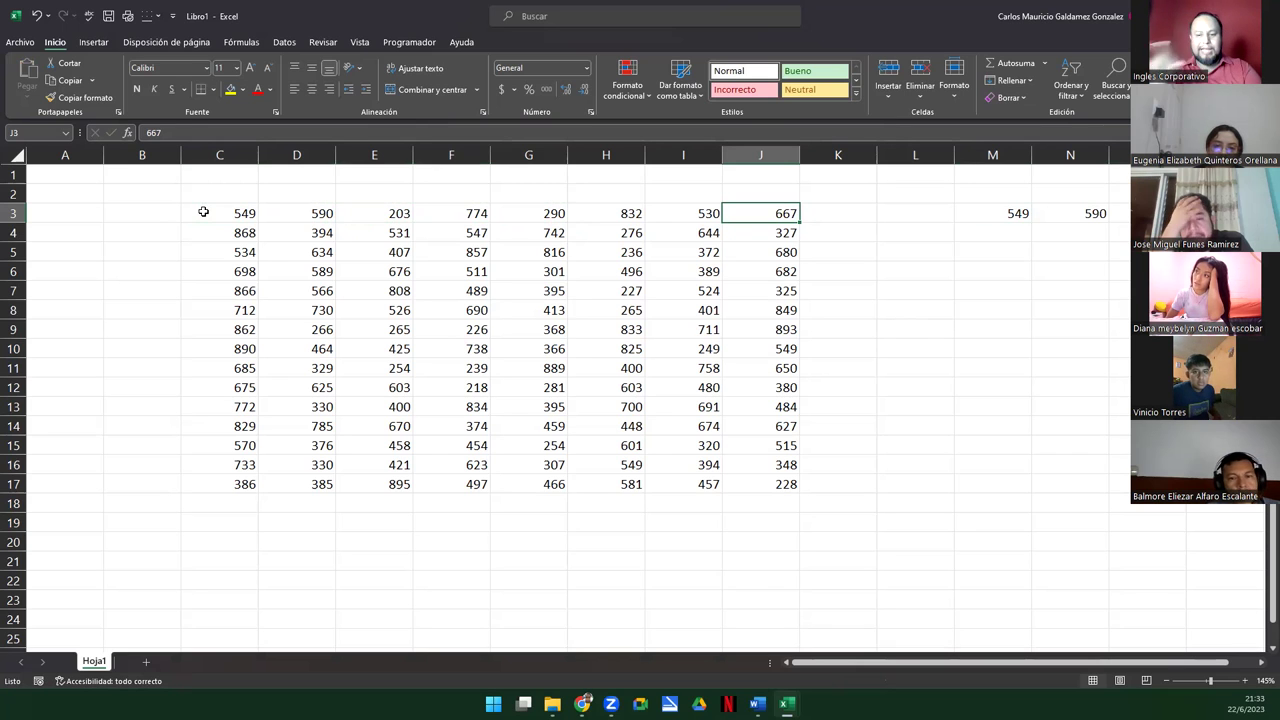
{"action": "key", "text": "ctrl+Right"}
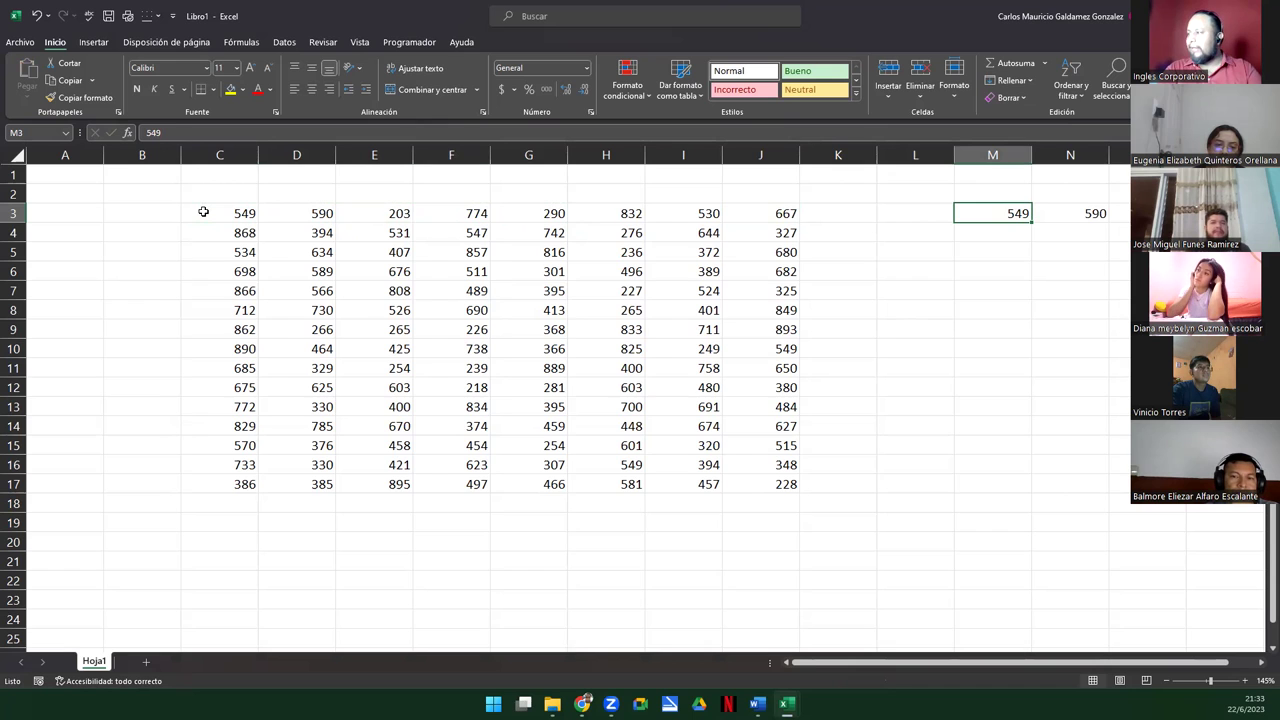
{"action": "key", "text": "ctrl+Right"}
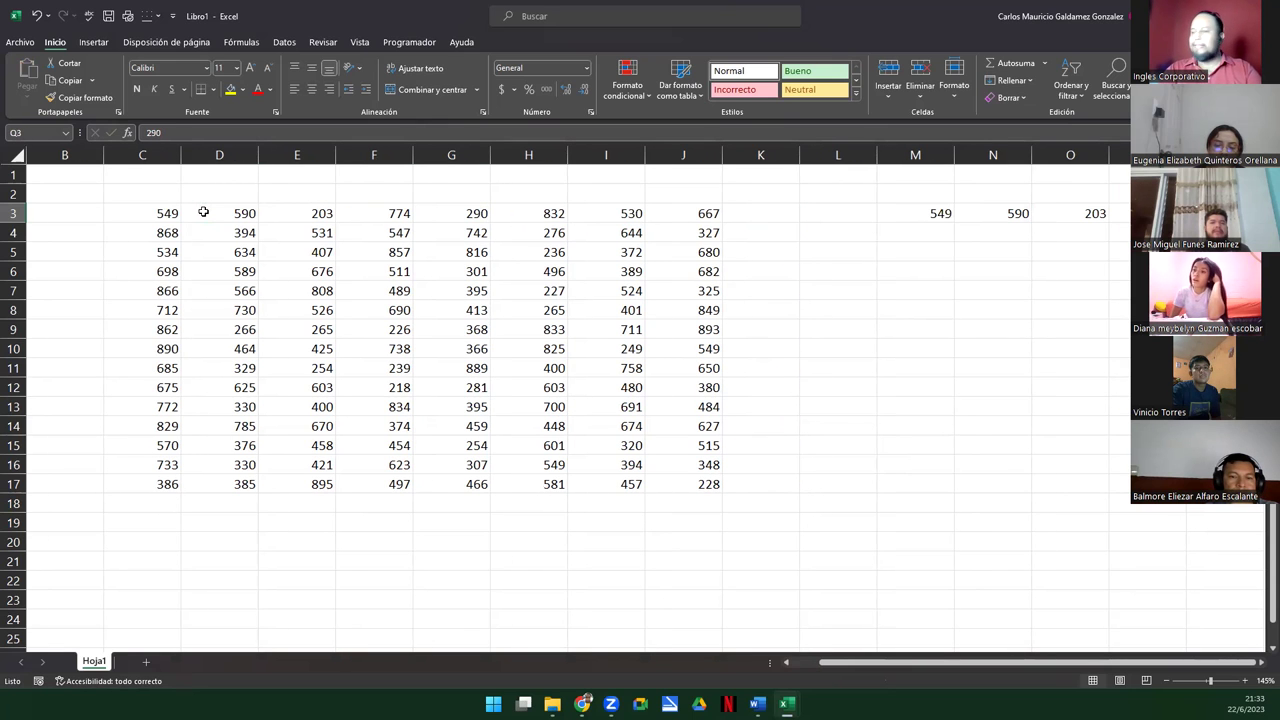
{"action": "key", "text": "Right"}
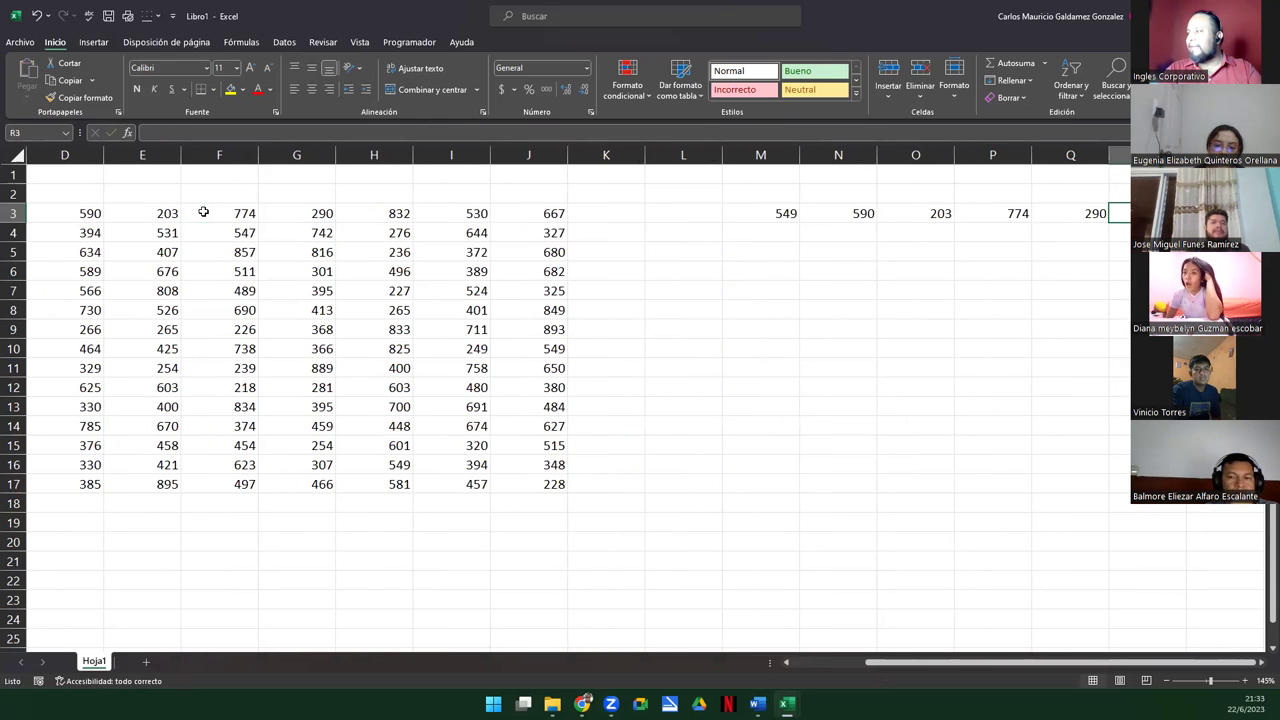
{"action": "key", "text": "Left"}
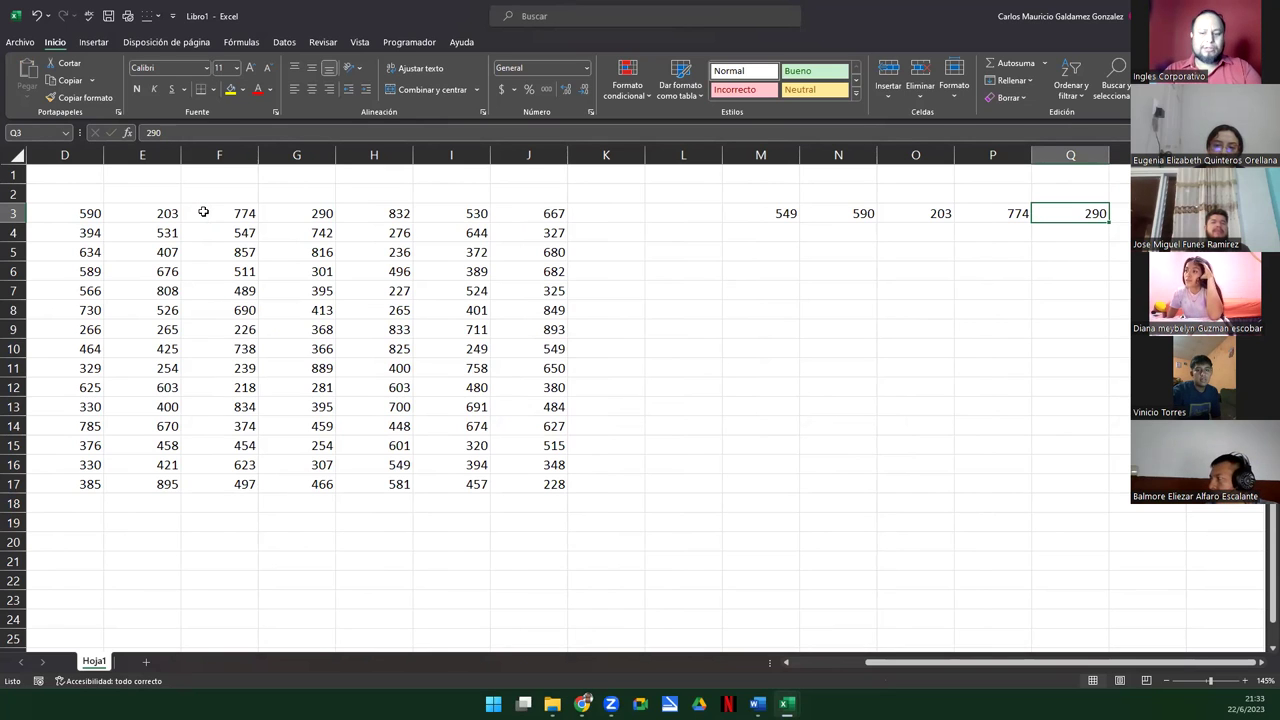
Step: Jump leftward along row 3 from Q3 through M3 and J3 back to C3
{"action": "key", "text": "ctrl+Left"}
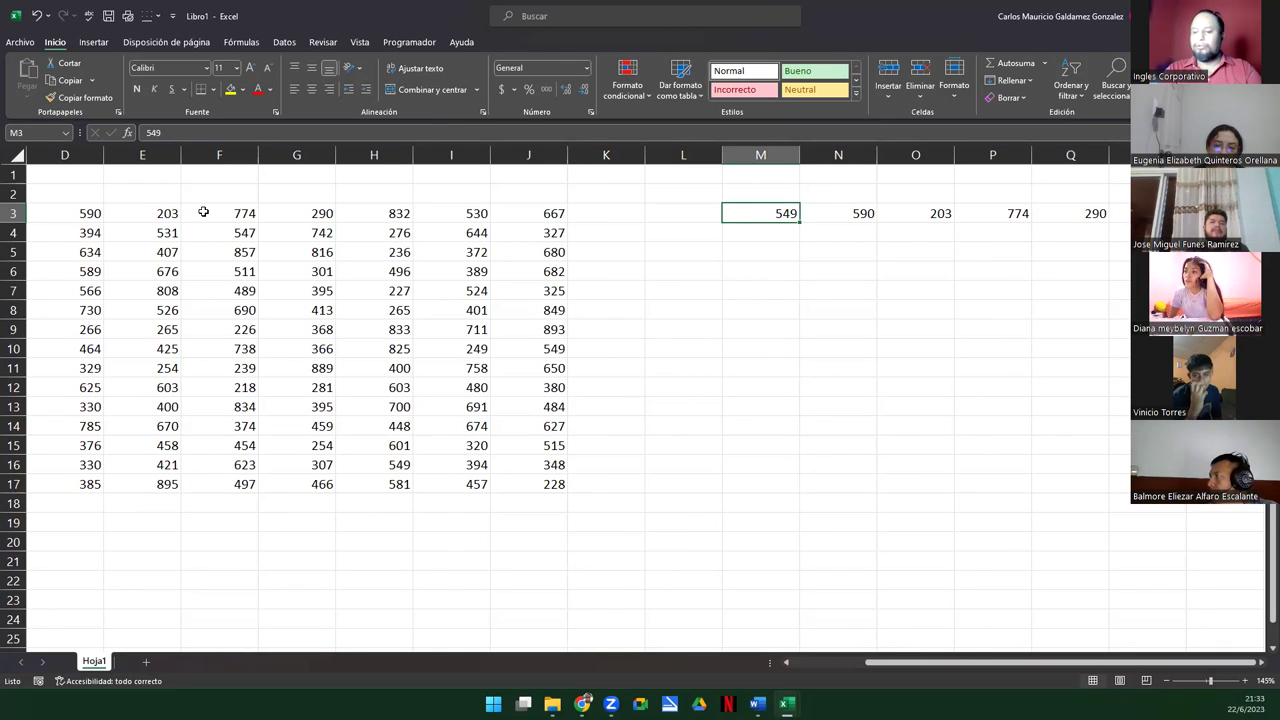
{"action": "key", "text": "ctrl+Left"}
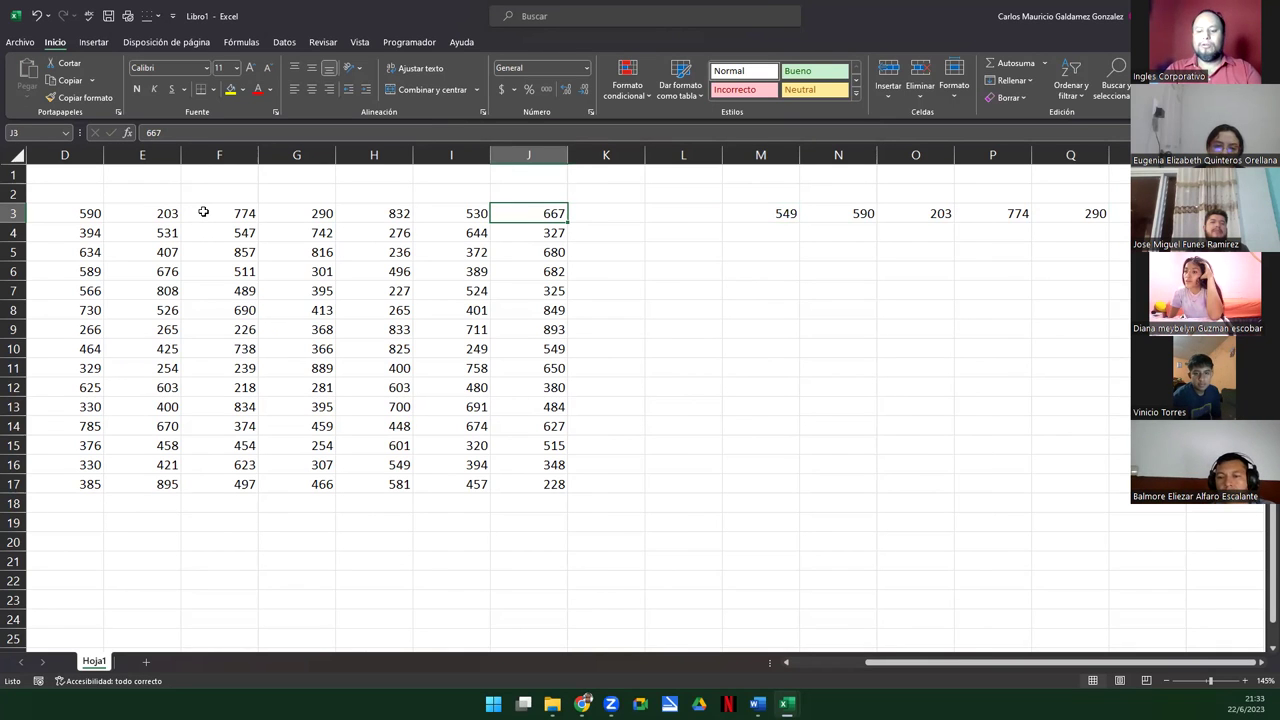
{"action": "key", "text": "ctrl+Left"}
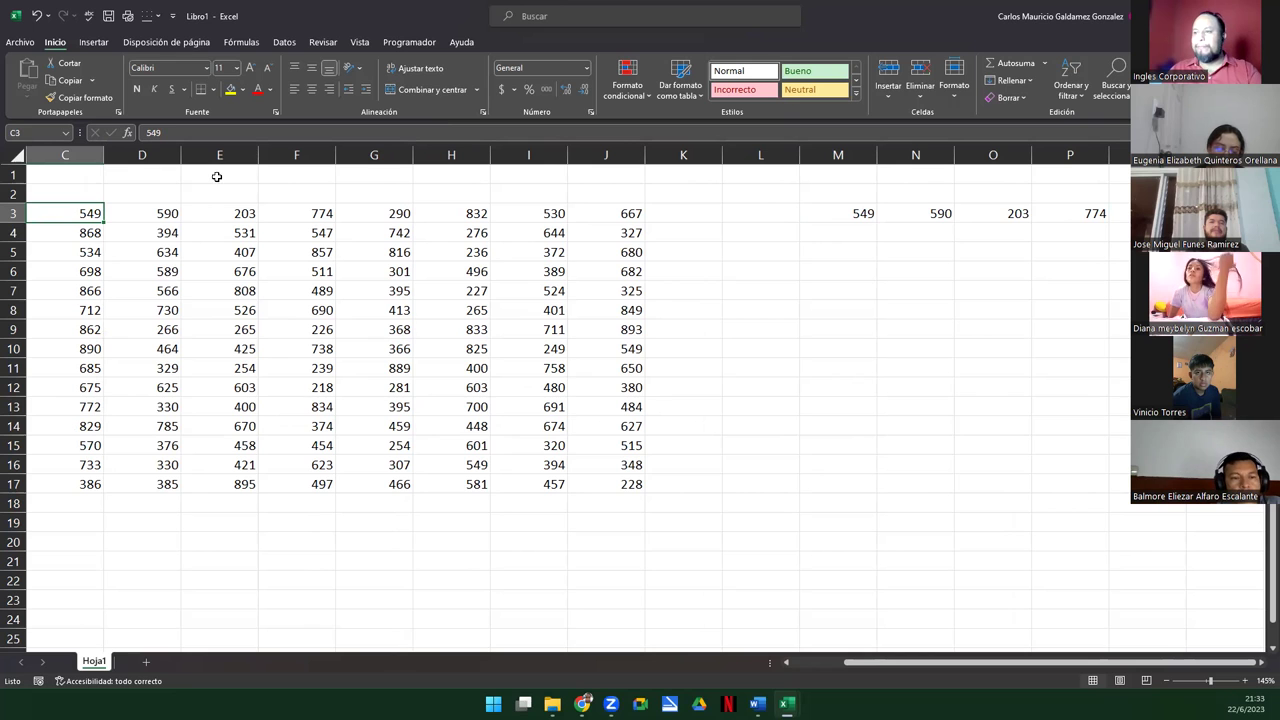
Step: Select the whole number table, C3:J17
{"action": "left_click_drag", "start_coordinate": [85, 213], "coordinate": [575, 478]}
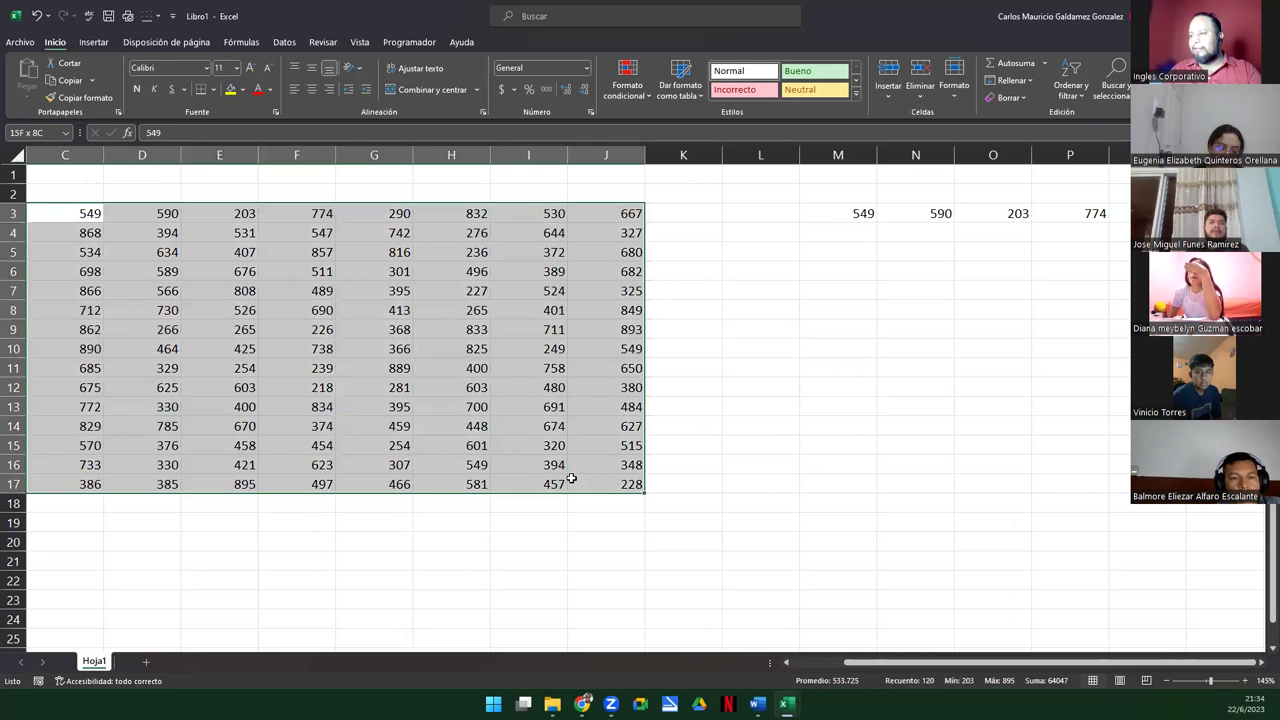
{"action": "left_click", "coordinate": [371, 468]}
{"action": "left_click_drag", "start_coordinate": [74, 210], "coordinate": [597, 482]}
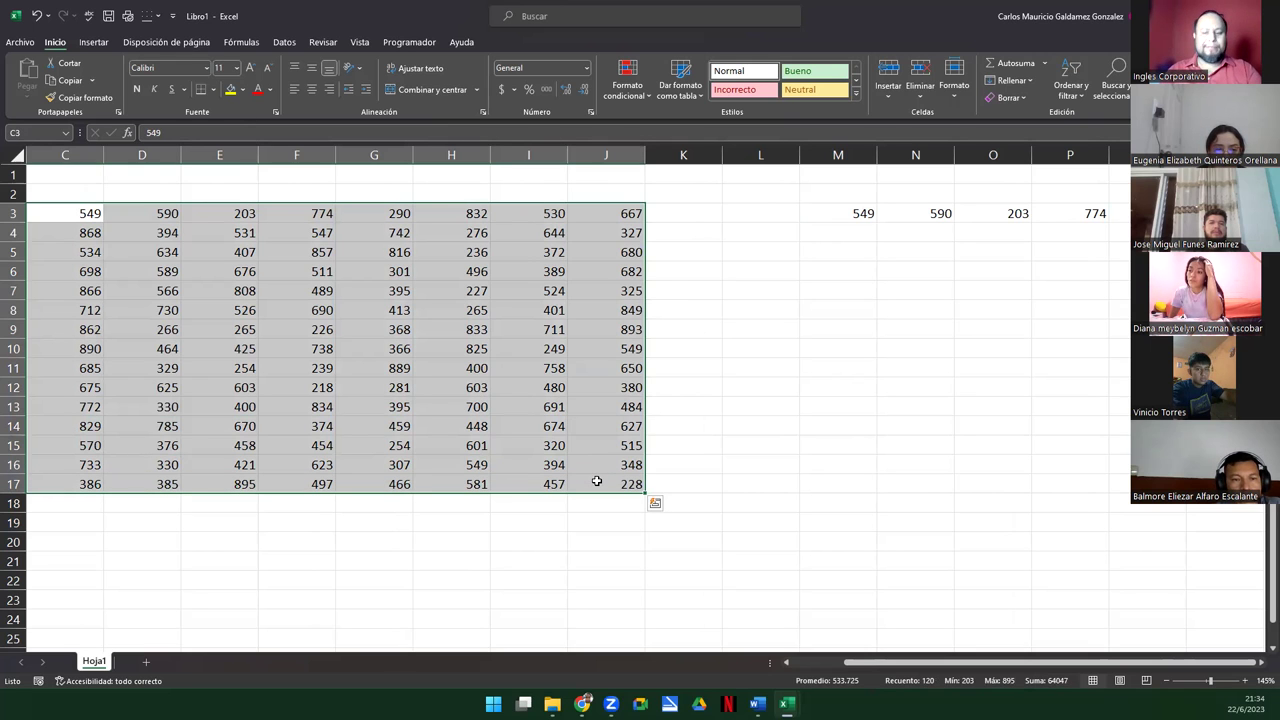
Step: Go to the start of row 3, and jump from C3 to the column's last filled cell, C17
{"action": "key", "text": "Home"}
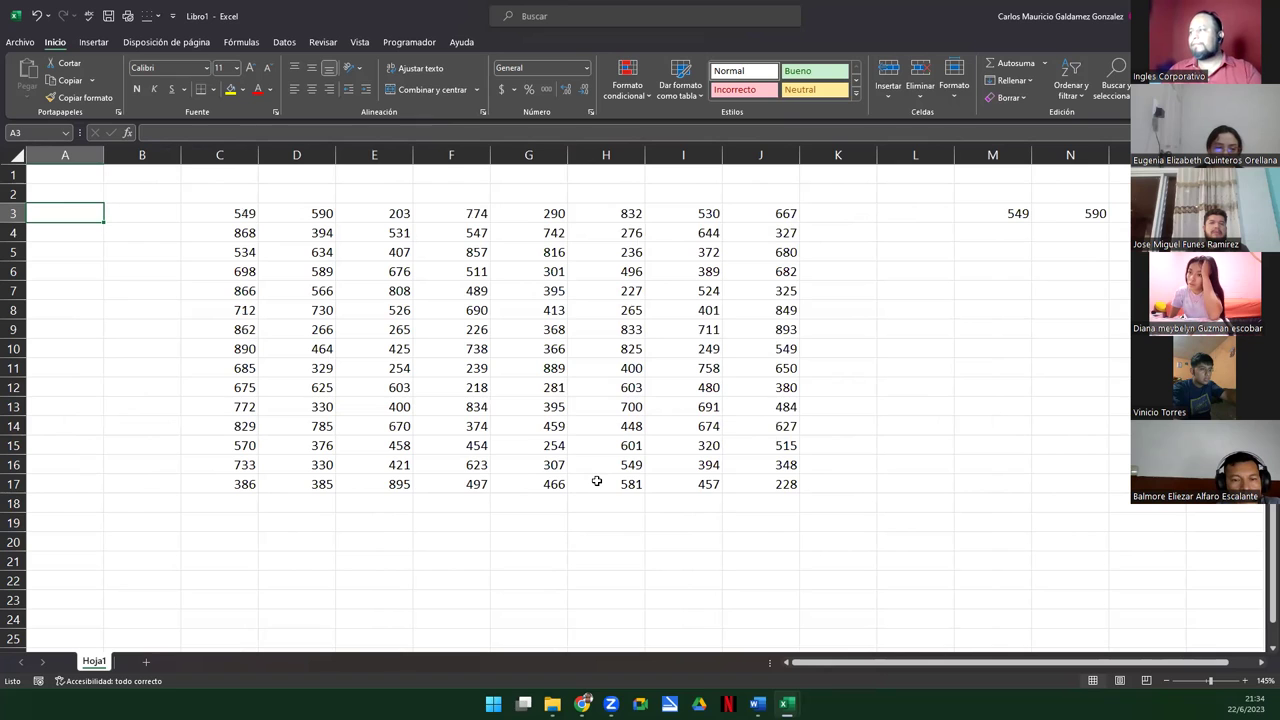
{"action": "left_click", "coordinate": [213, 215]}
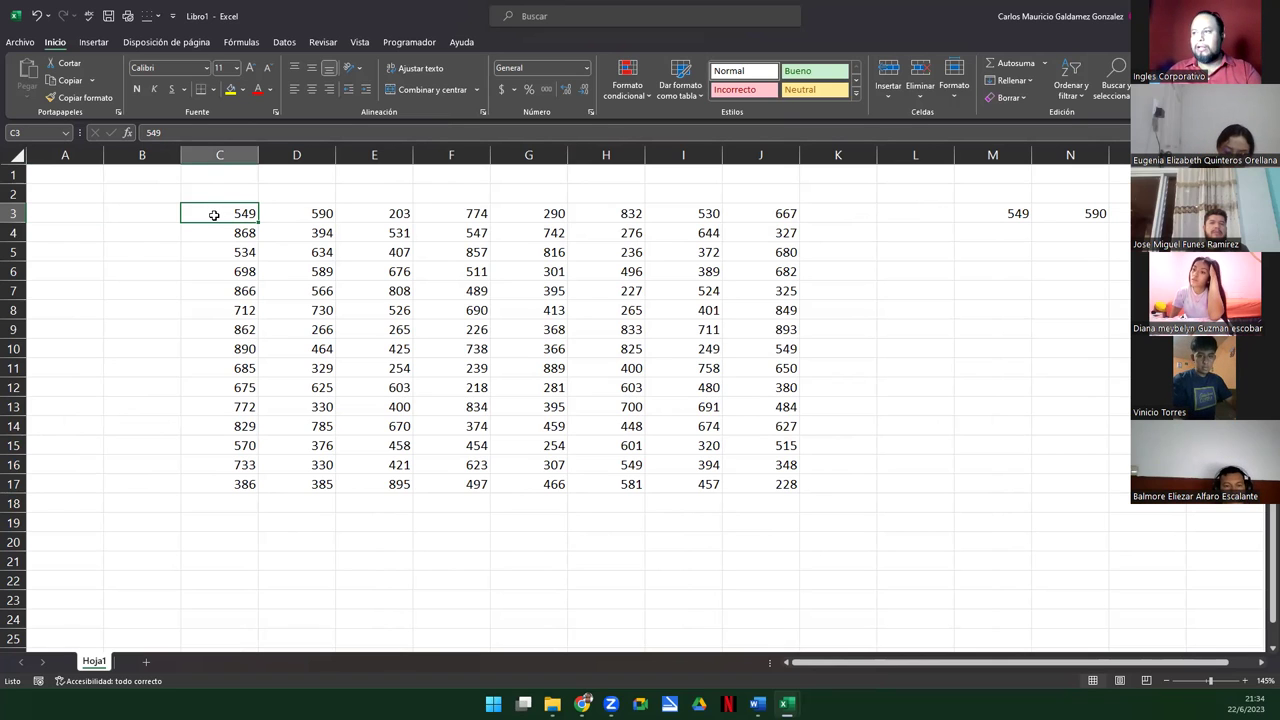
{"action": "key", "text": "ctrl+Down"}
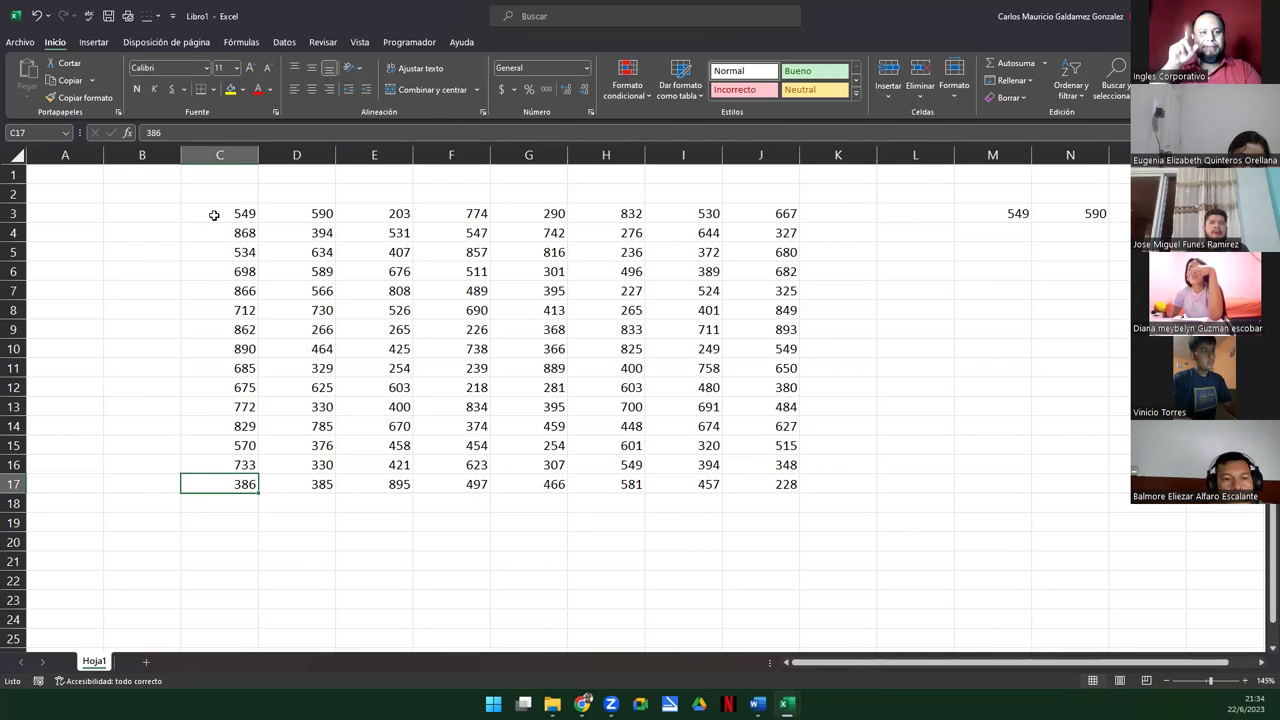
Step: Select the filled cells C3:J3 starting from C3, and select them again in reverse starting from J3
{"action": "left_click", "coordinate": [214, 215]}
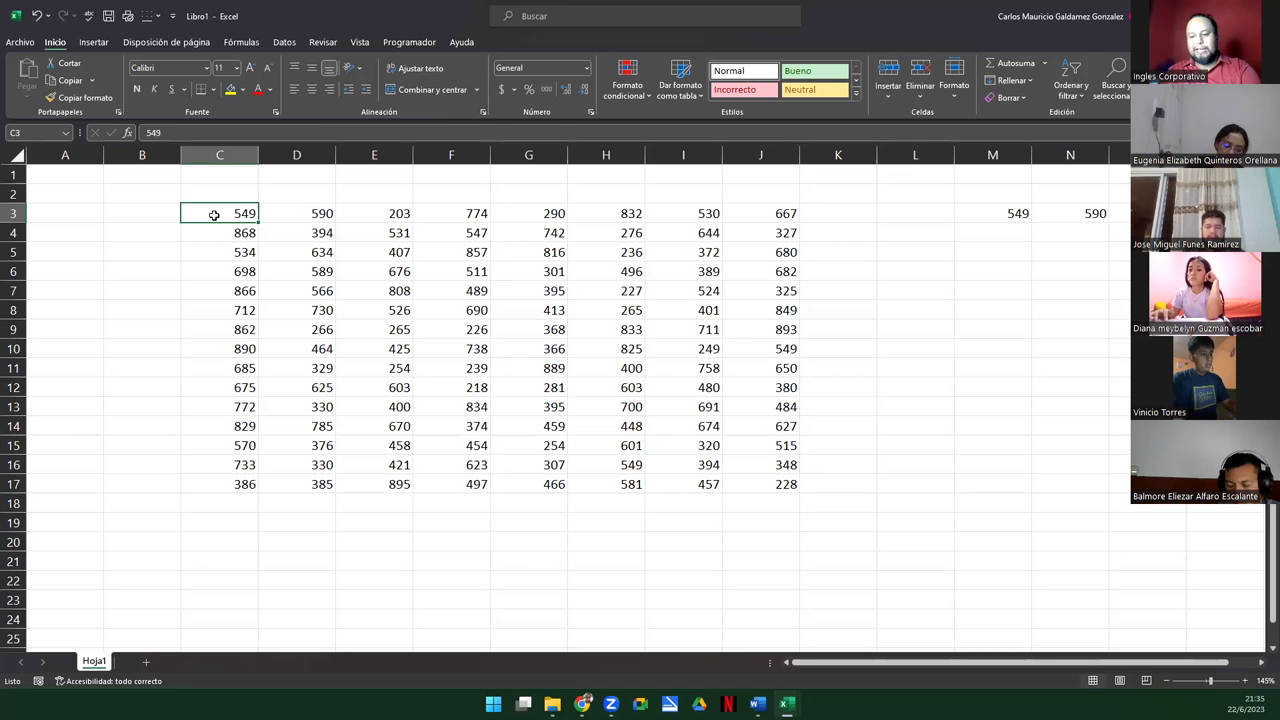
{"action": "key", "text": "ctrl+shift+Right"}
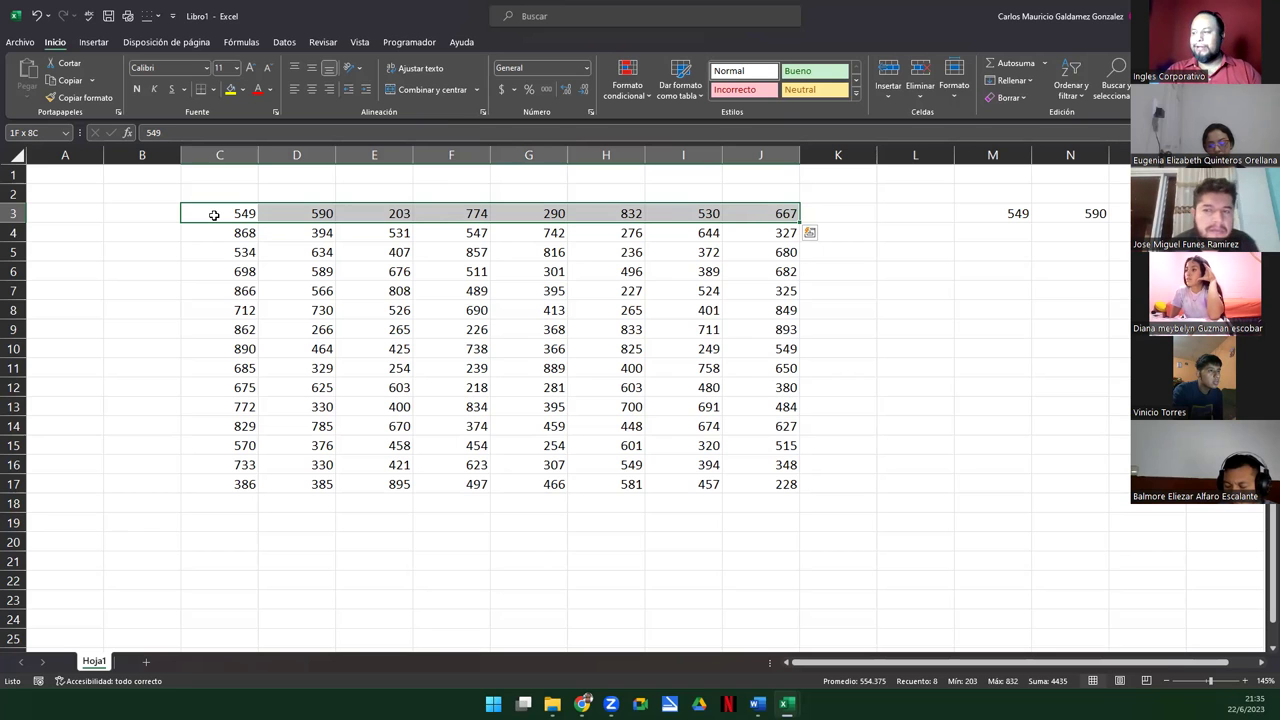
{"action": "key", "text": "Right"}
{"action": "key", "text": "ctrl+Right"}
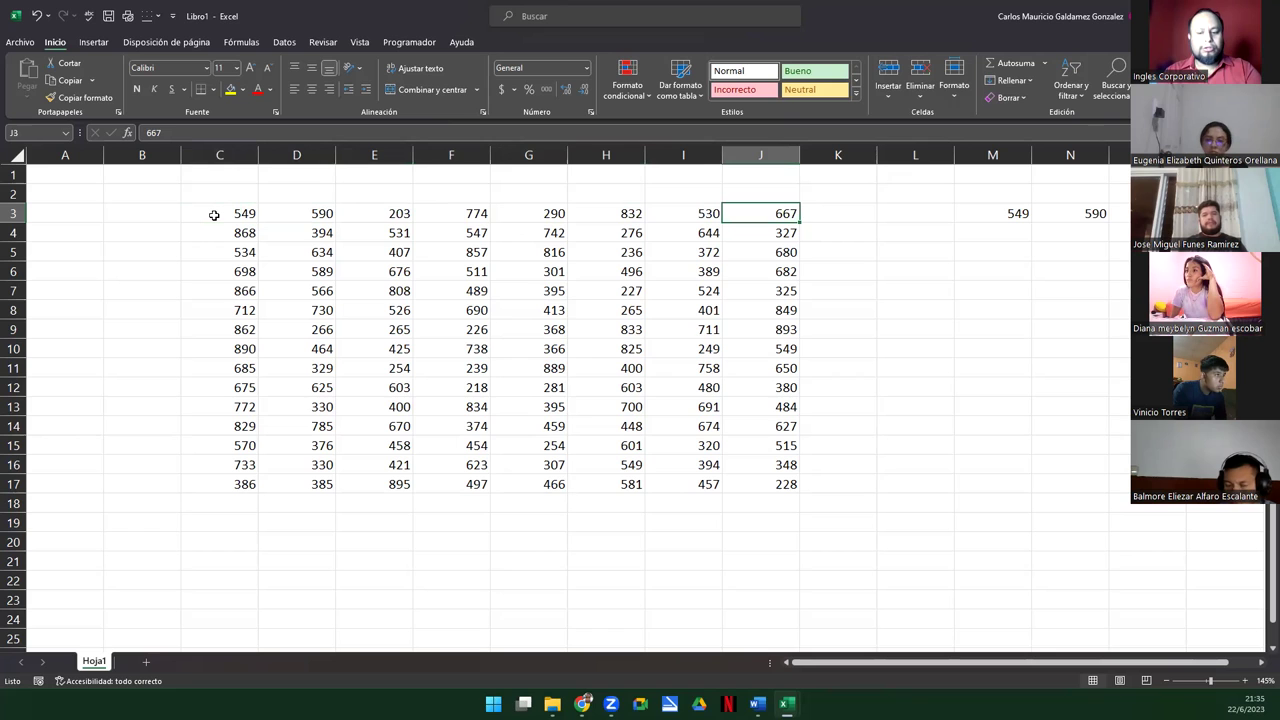
{"action": "key", "text": "ctrl+shift+Left"}
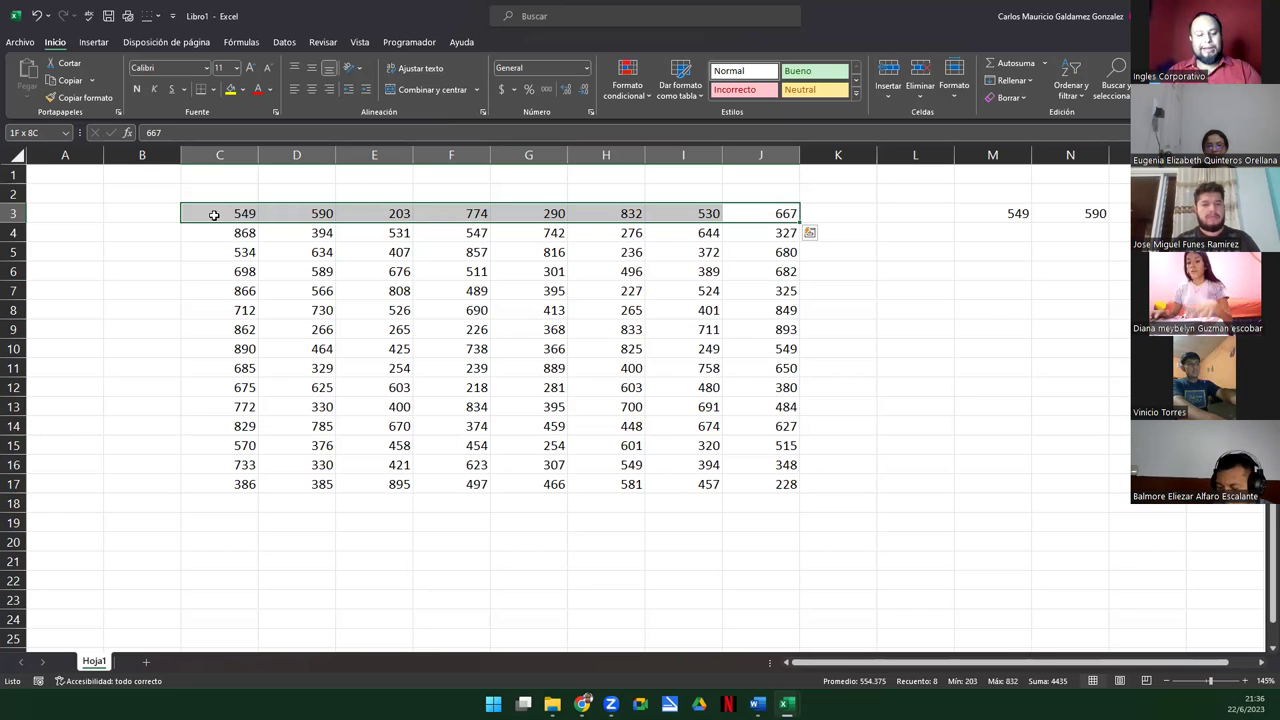
Step: Move back cell by cell to C3, extend the selection down through C17, and deselect by moving to C4
{"action": "key", "text": "Left"}
{"action": "key", "text": "Left"}
{"action": "key", "text": "Left"}
{"action": "key", "text": "Left"}
{"action": "key", "text": "Left"}
{"action": "key", "text": "Left"}
{"action": "key", "text": "Left"}
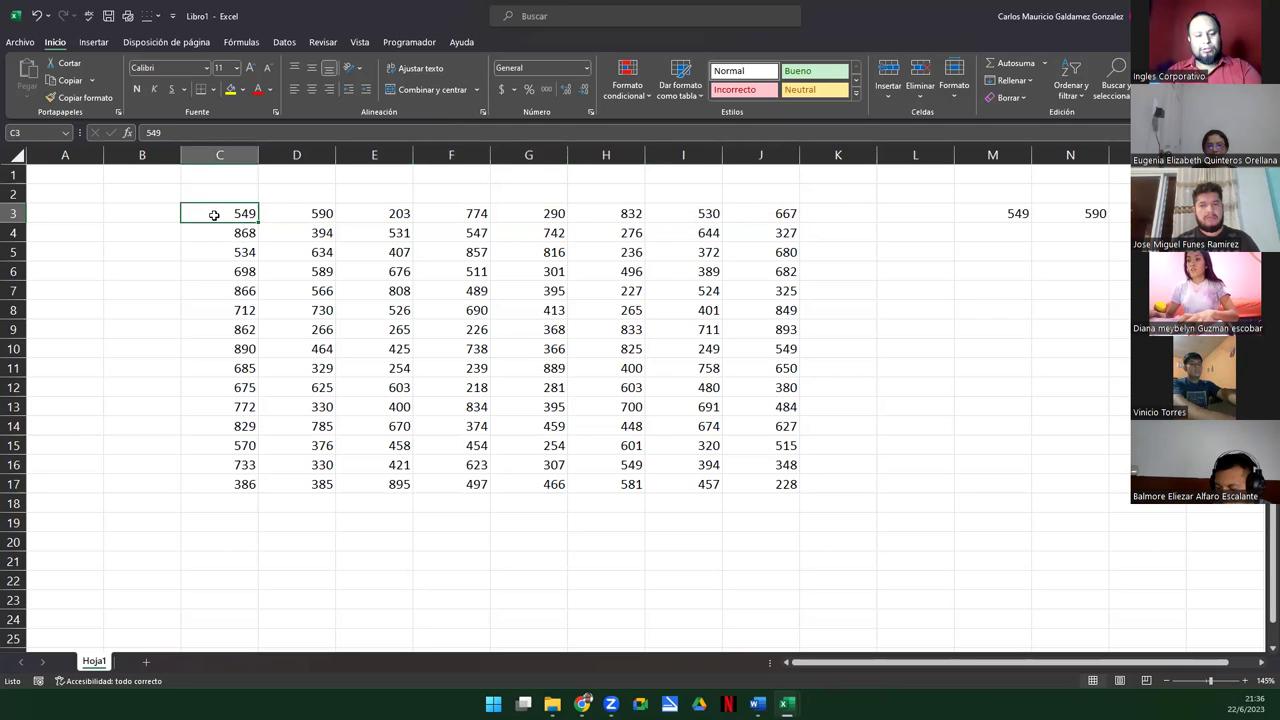
{"action": "key", "text": "ctrl+shift+Down"}
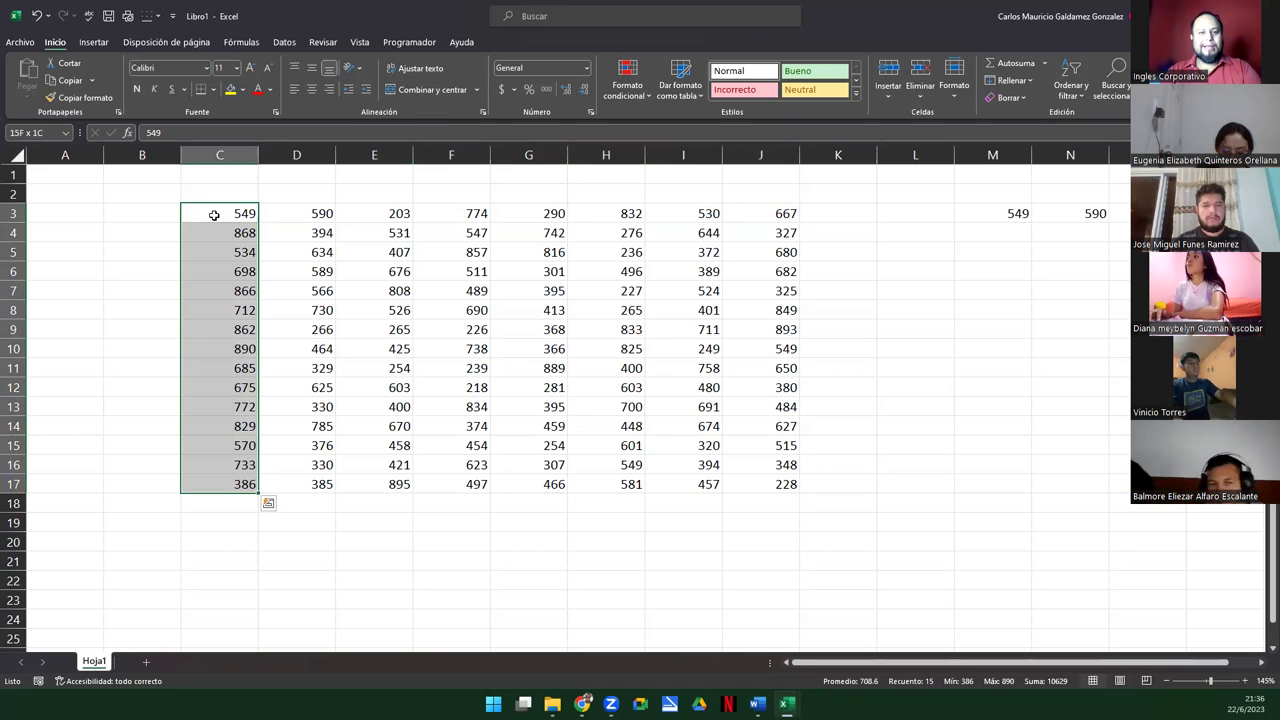
{"action": "key", "text": "Down"}
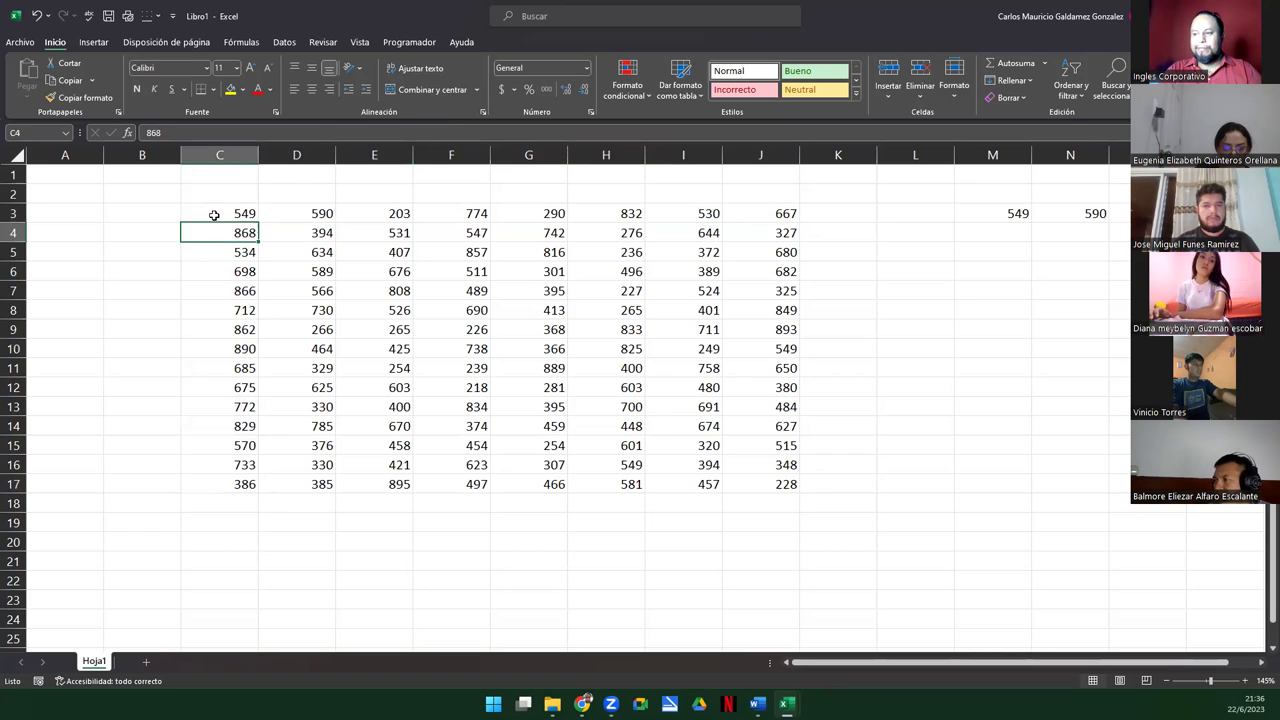
Step: Select column C's values from C17 up to C3, and select the whole number table C3:J17 starting from C3
{"action": "key", "text": "ctrl+Down"}
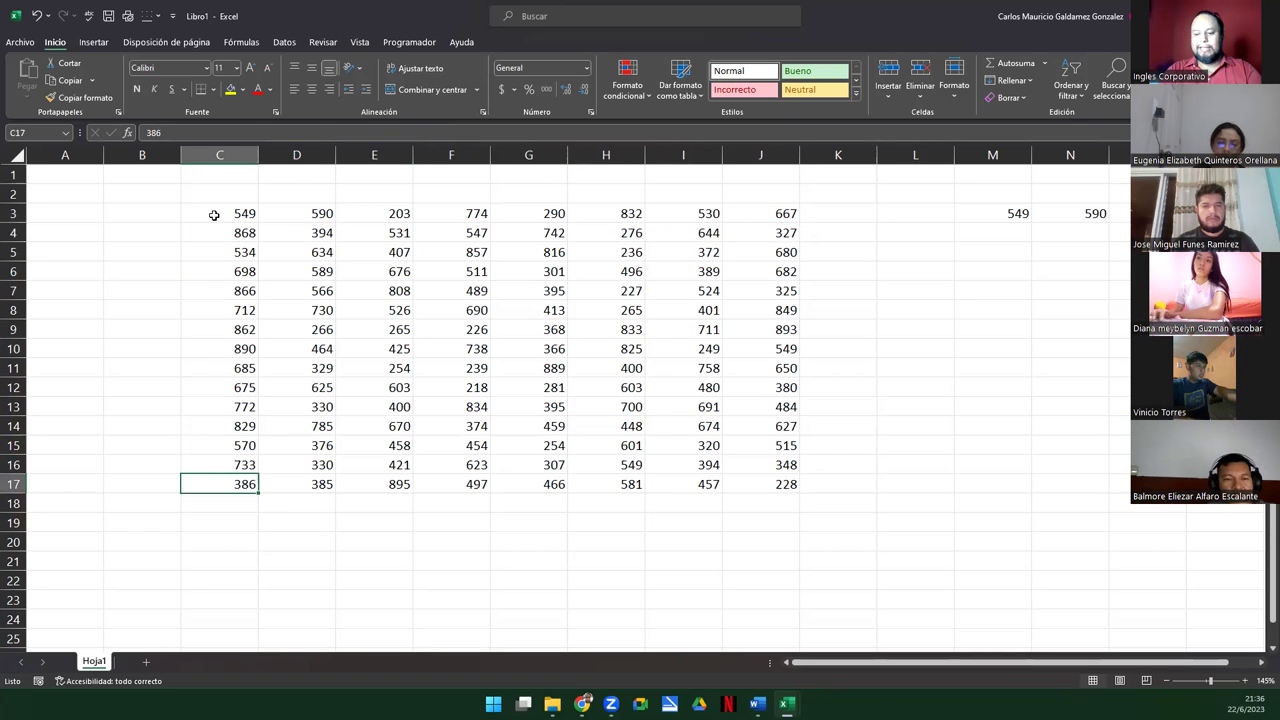
{"action": "key", "text": "ctrl+shift+Up"}
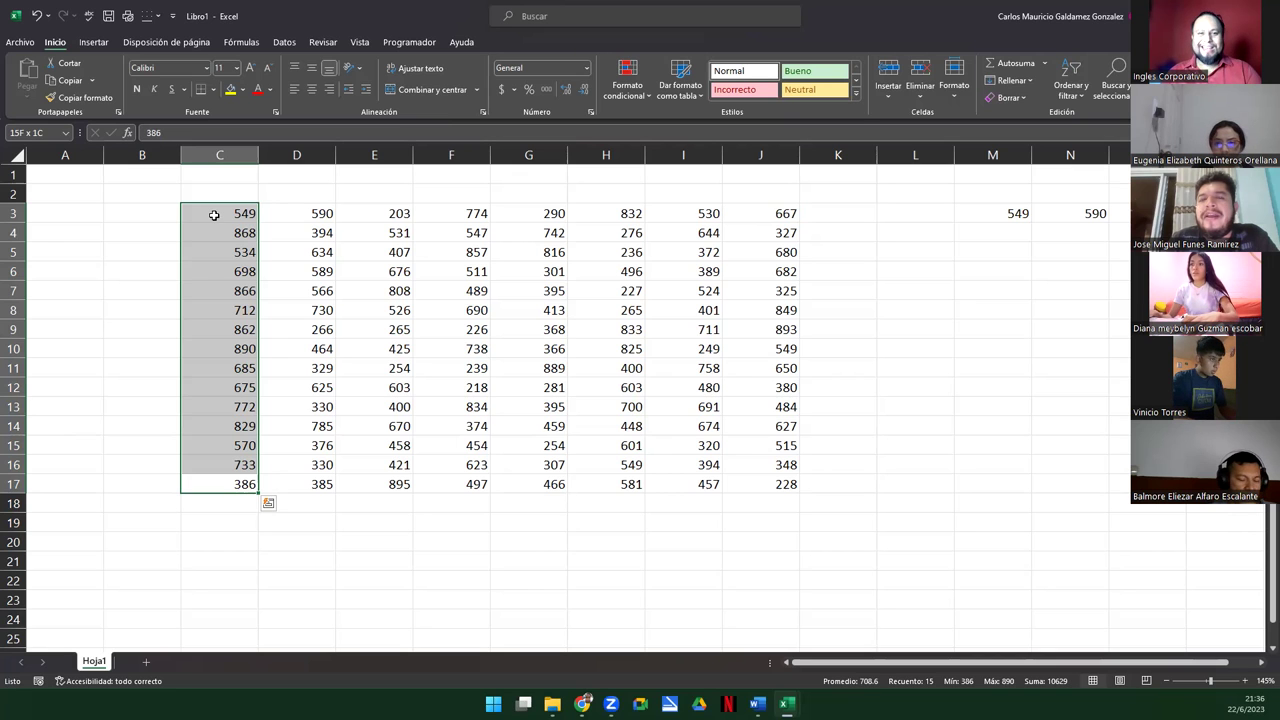
{"action": "left_click", "coordinate": [214, 215]}
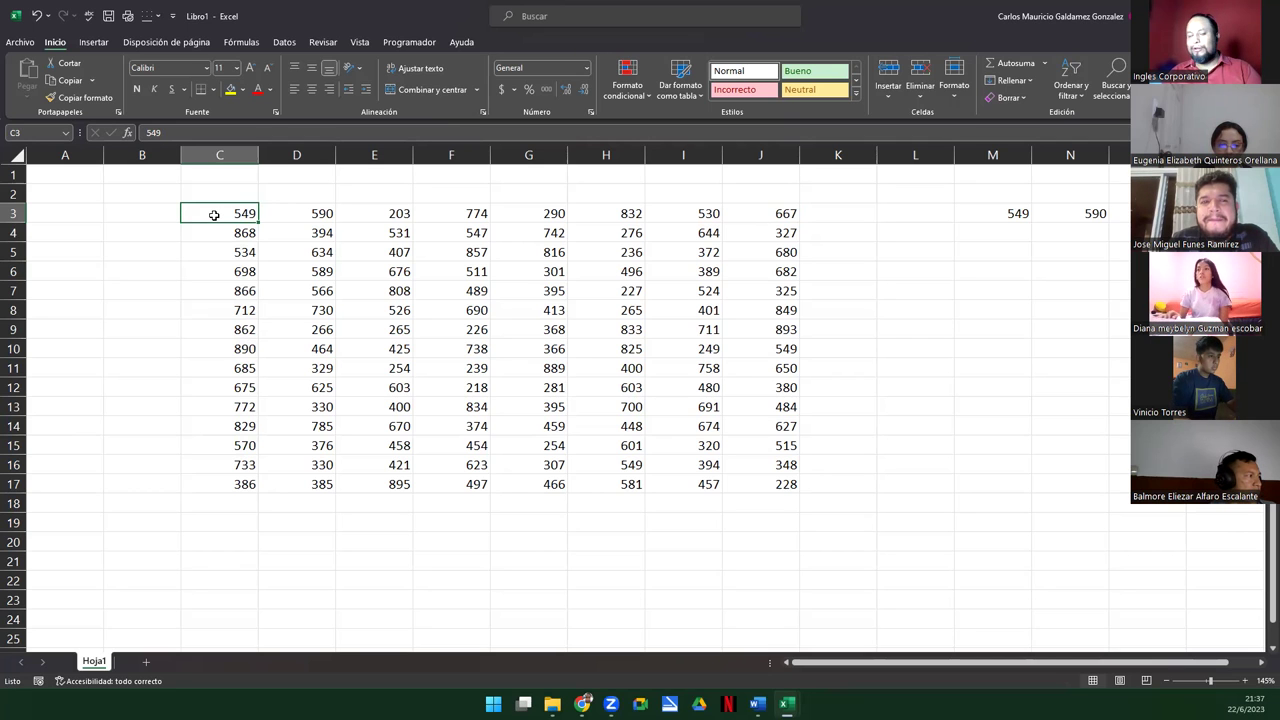
{"action": "left_click_drag", "start_coordinate": [214, 215], "coordinate": [787, 485]}
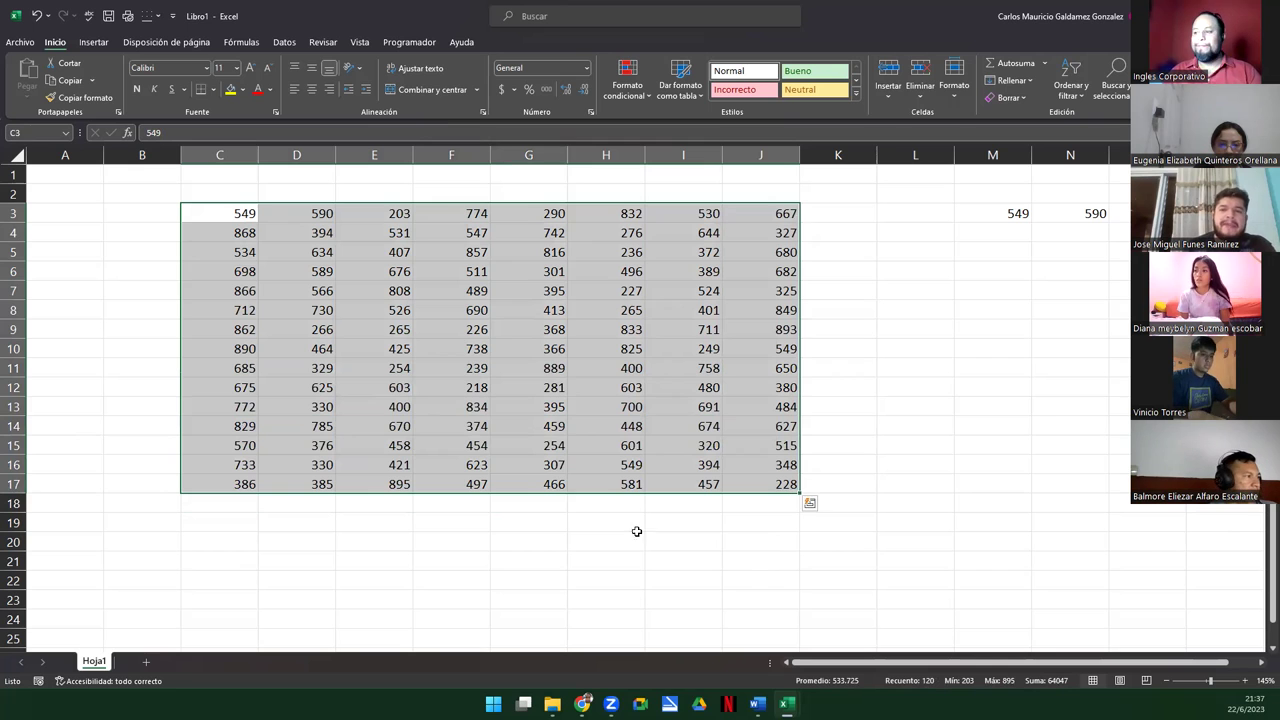
{"action": "left_click", "coordinate": [184, 480]}
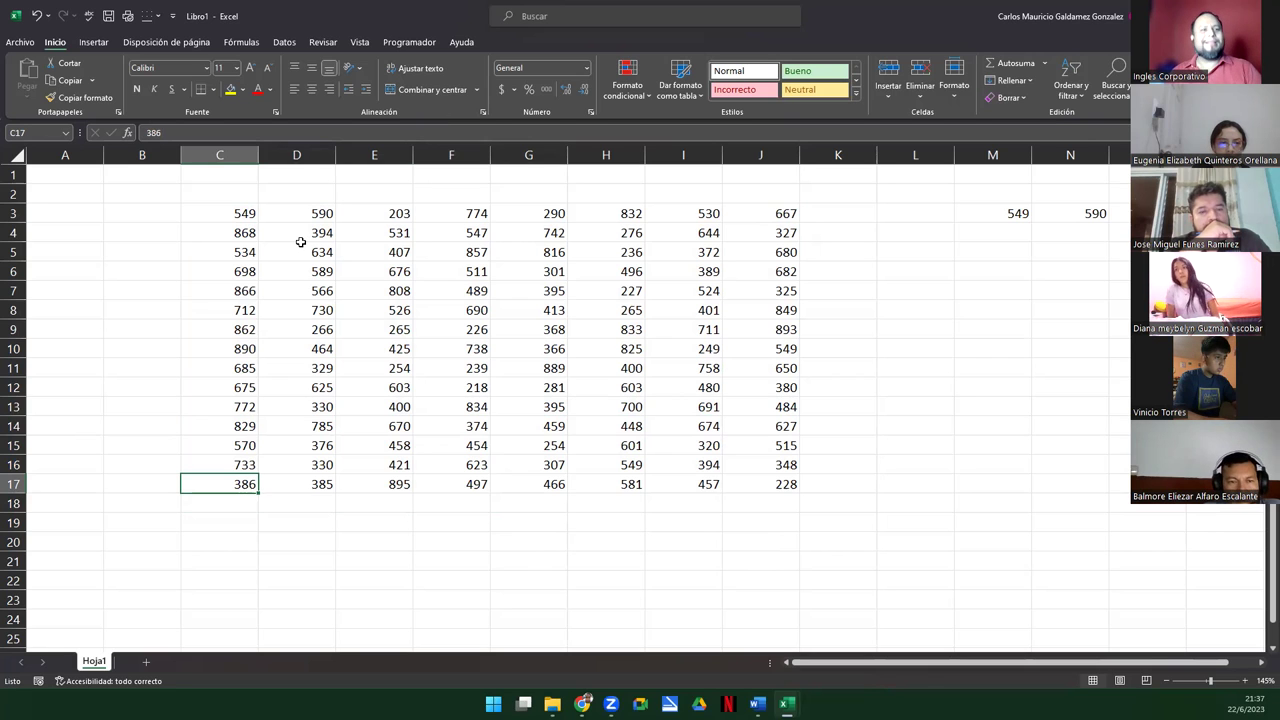
Step: Enter the formula =ALEATORIO.ENTRE(0;100) in cell C2, above the number table
{"action": "left_click", "coordinate": [252, 196]}
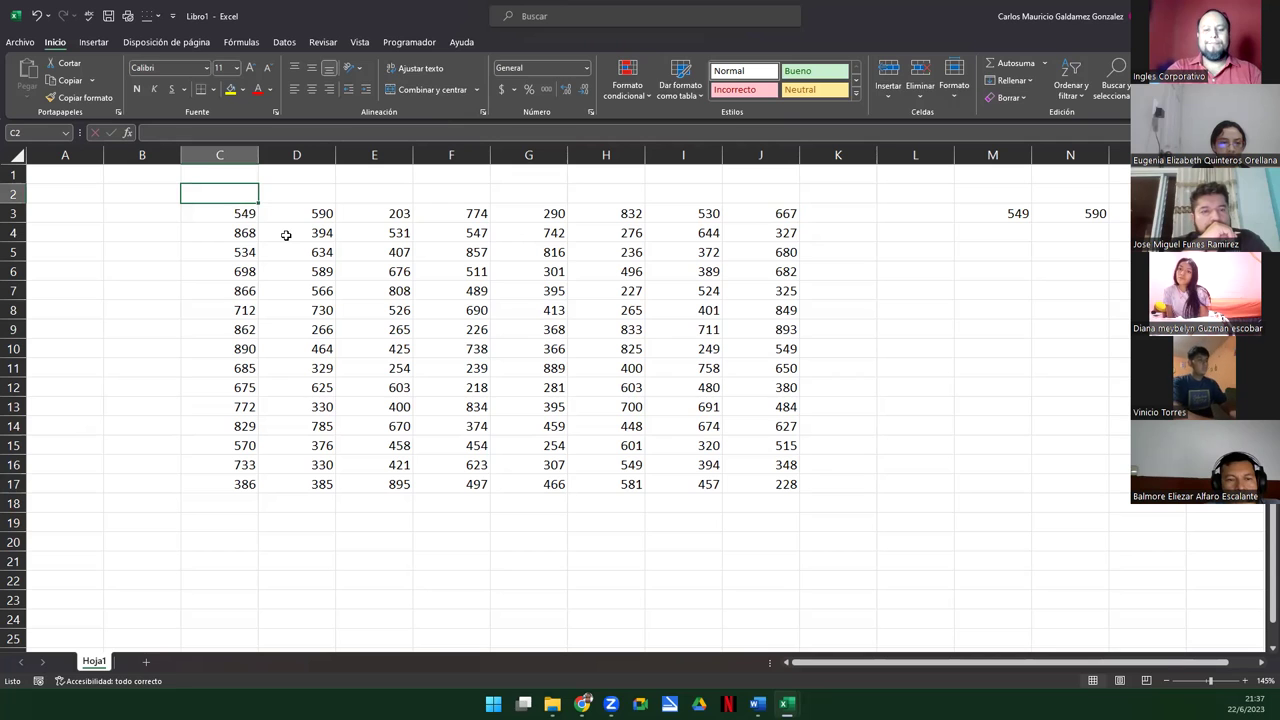
{"action": "type", "text": "=aleatorio"}
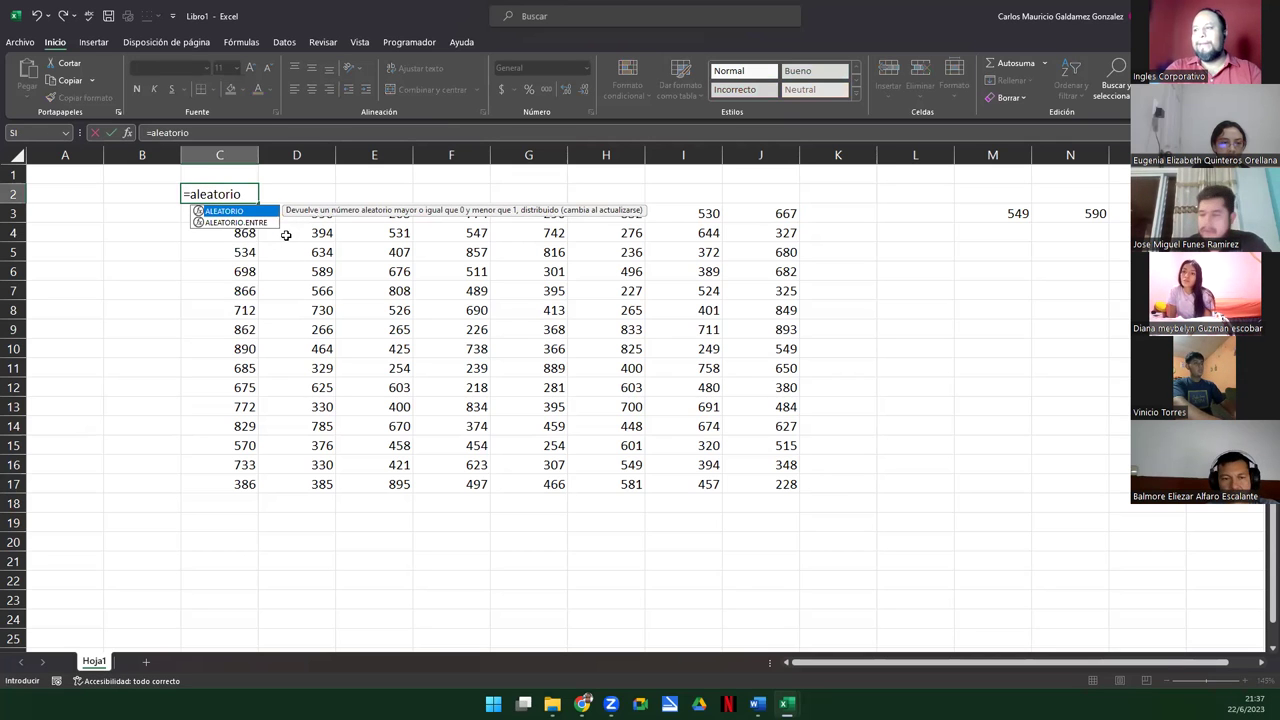
{"action": "type", "text": ".entre"}
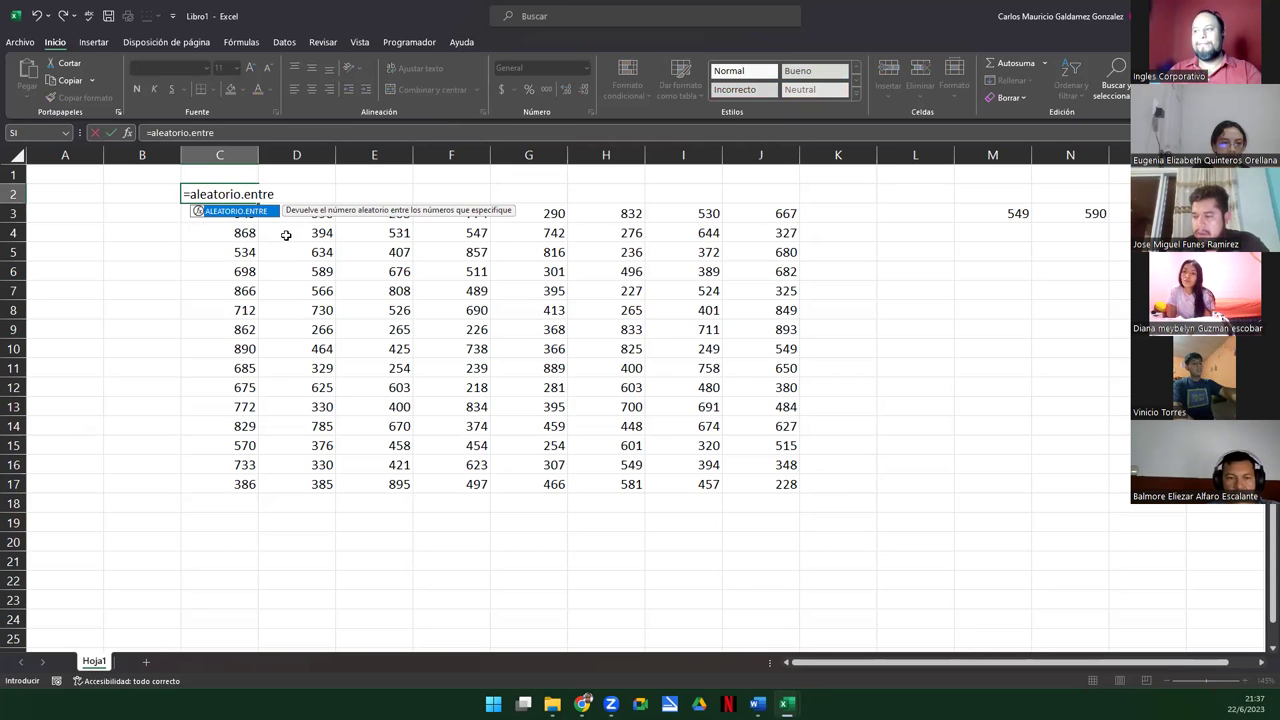
{"action": "key", "text": "Tab"}
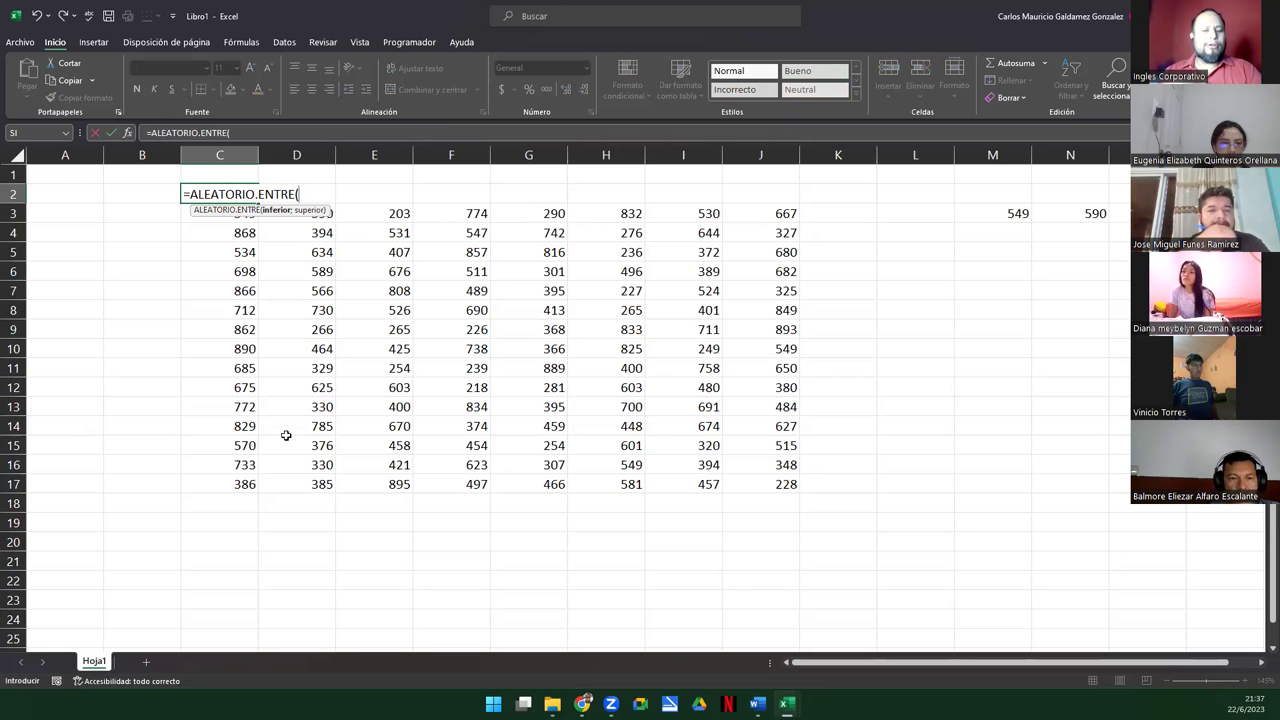
{"action": "type", "text": "0;"}
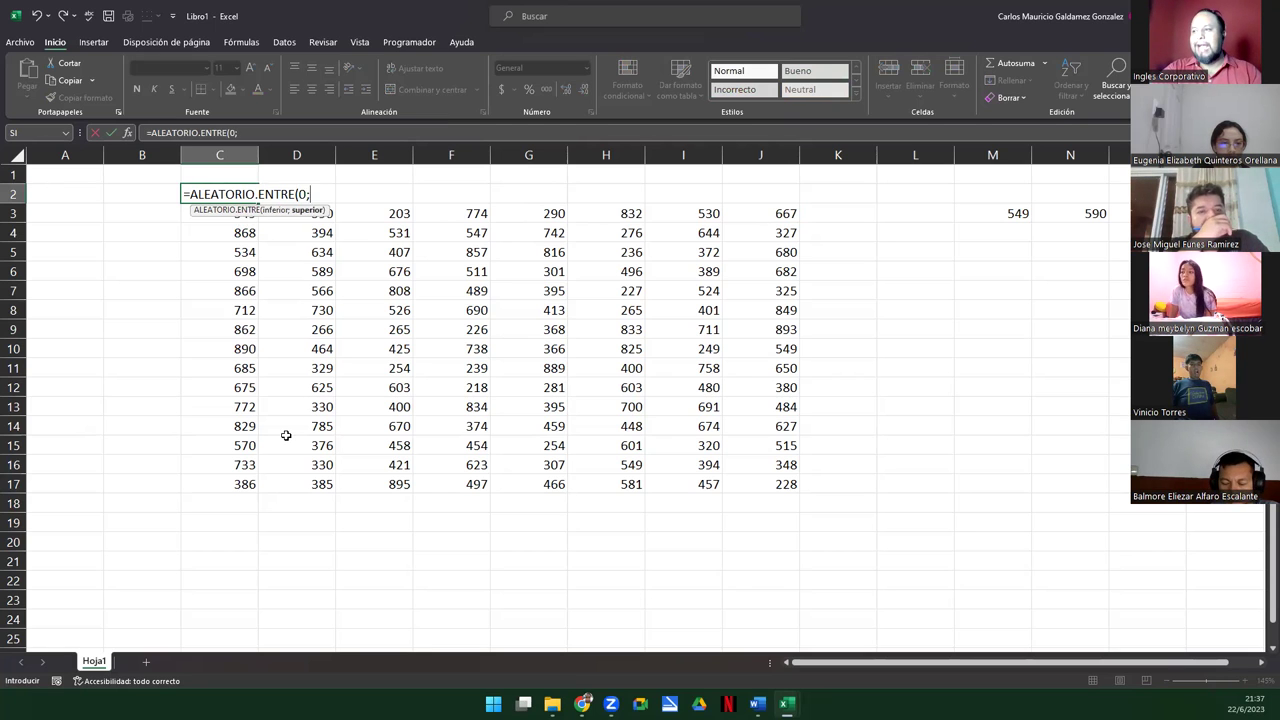
{"action": "type", "text": "100"}
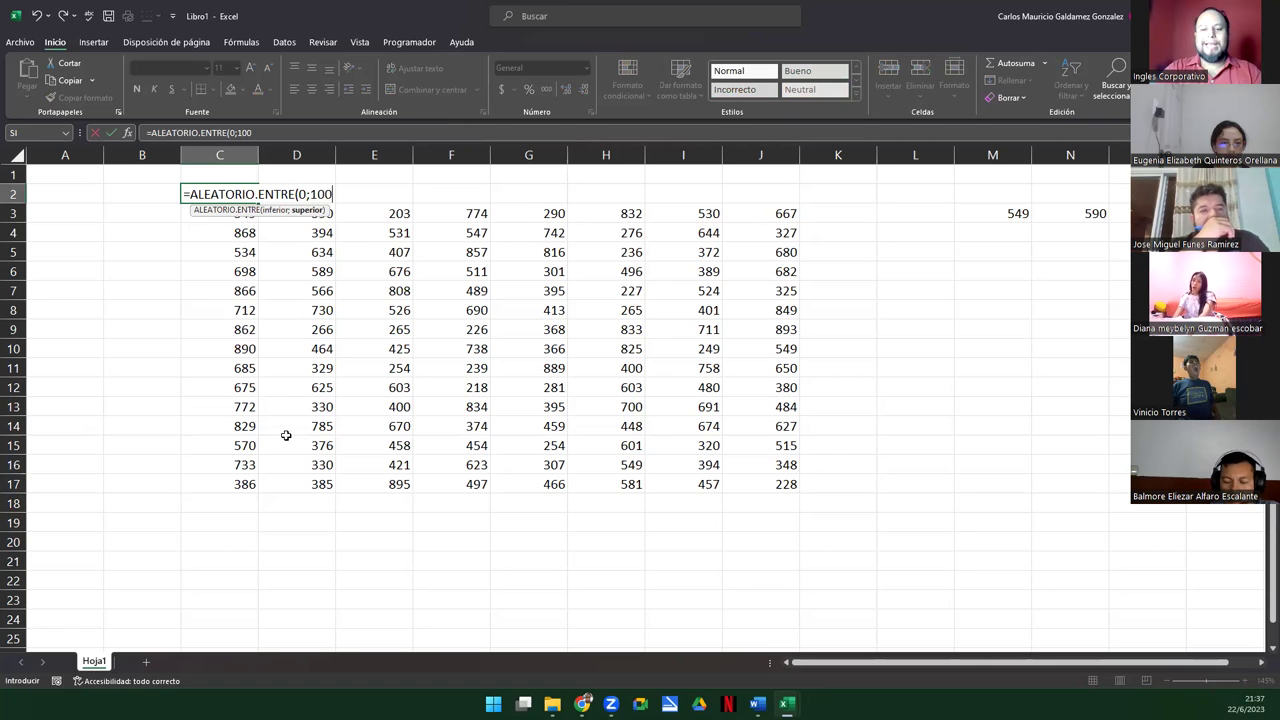
{"action": "type", "text": ")"}
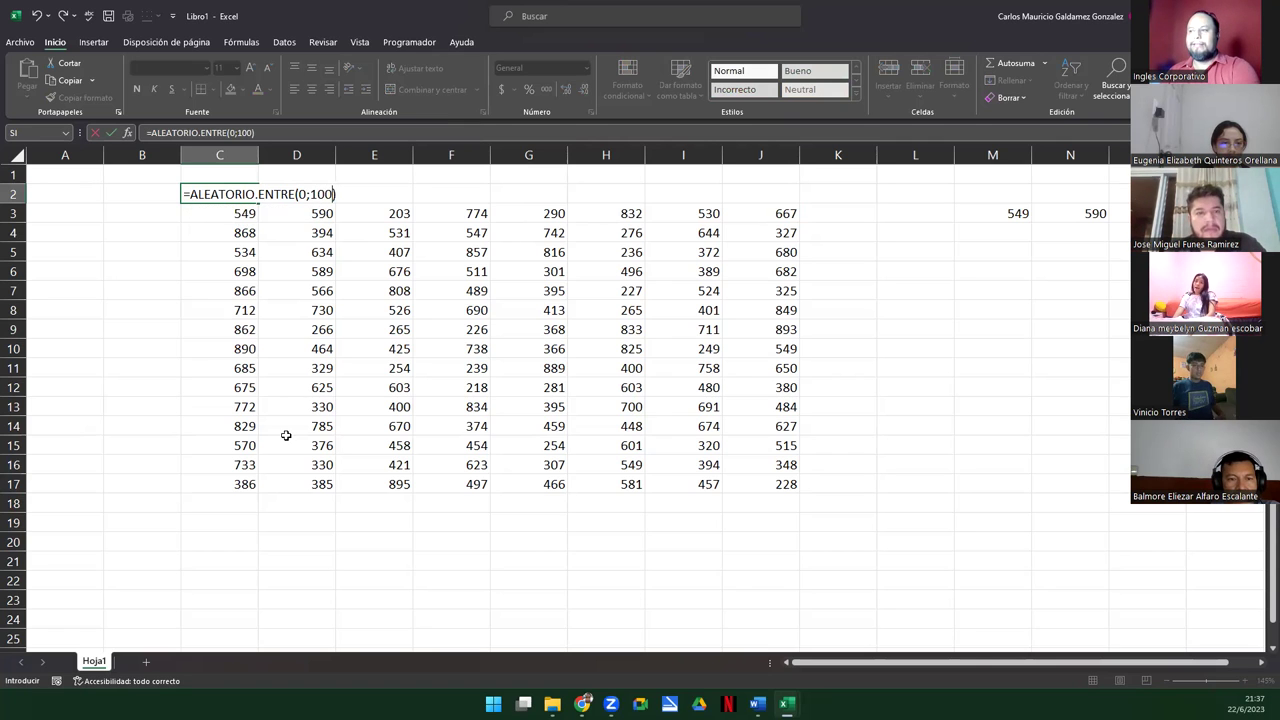
{"action": "key", "text": "Return"}
Step: Reopen the random-number formula in C2 and confirm it unchanged to recalculate it, and clear the cell
{"action": "left_click", "coordinate": [212, 192]}
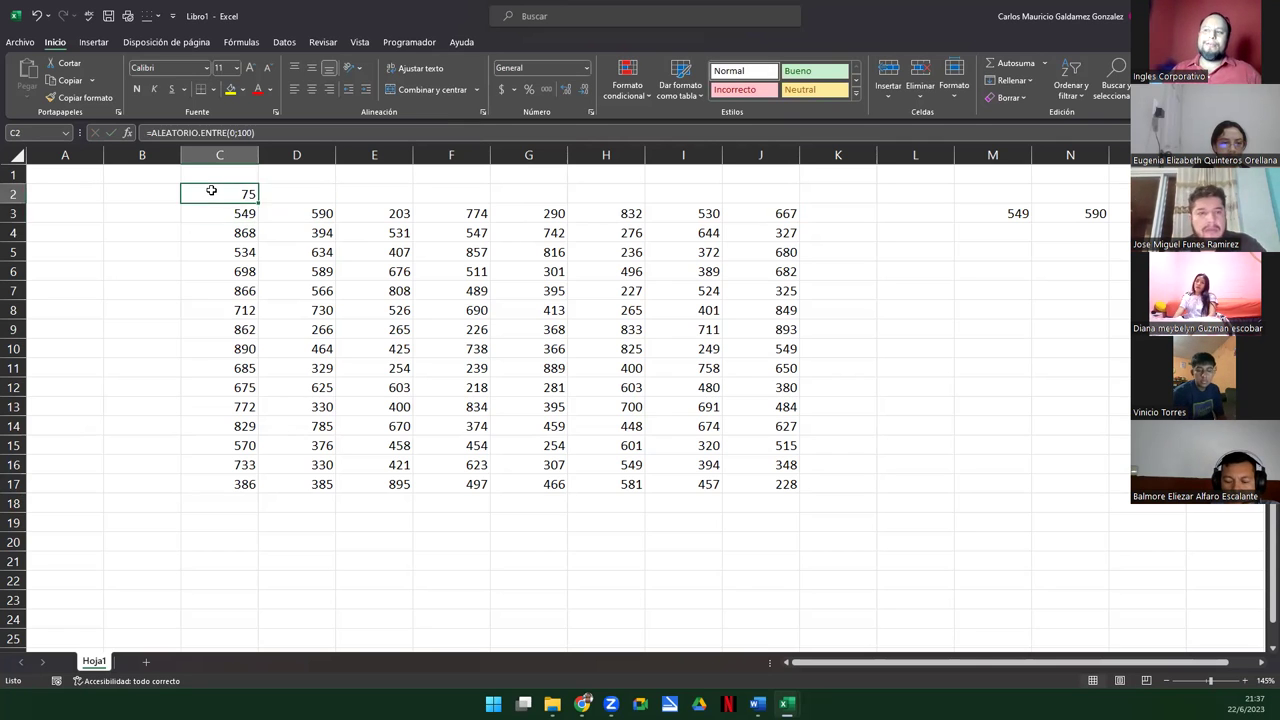
{"action": "double_click", "coordinate": [212, 191]}
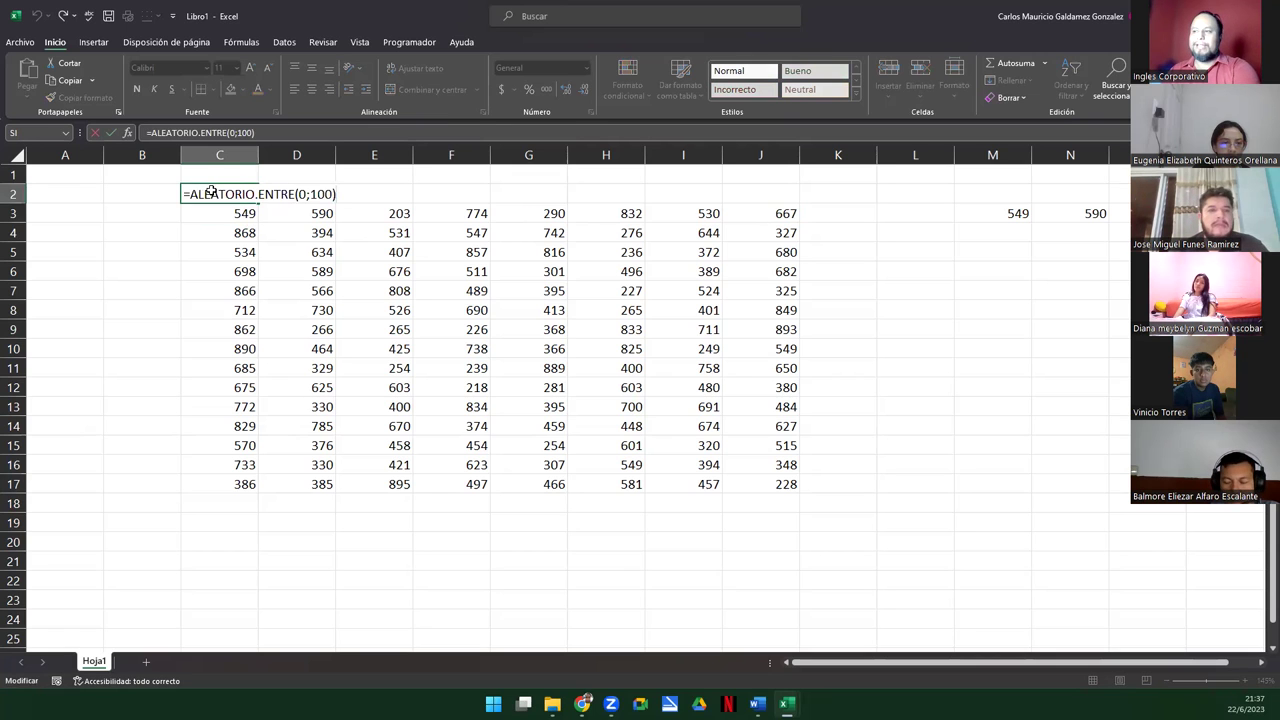
{"action": "key", "text": "Return"}
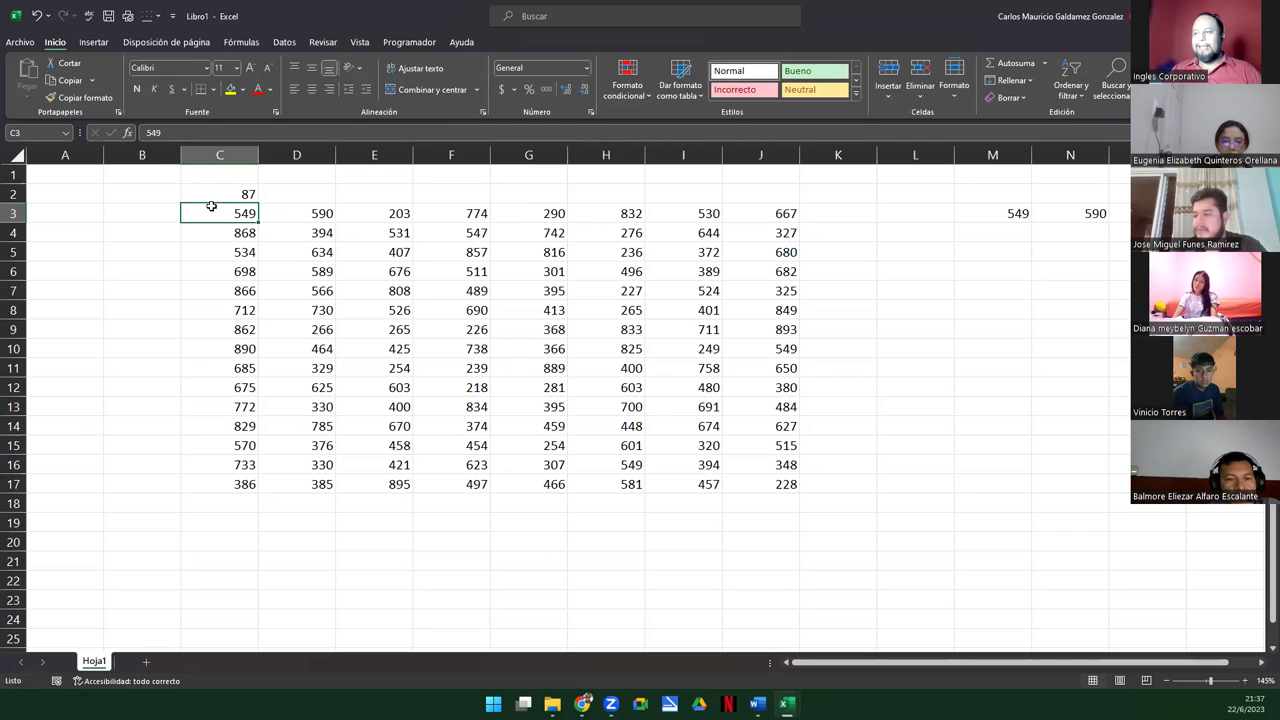
{"action": "left_click", "coordinate": [241, 194]}
{"action": "key", "text": "Delete"}
Step: Select the number table C3:J17, and open cells C3 and C4 for editing to examine whether they hold formulas or values
{"action": "left_click_drag", "start_coordinate": [243, 213], "coordinate": [760, 478]}
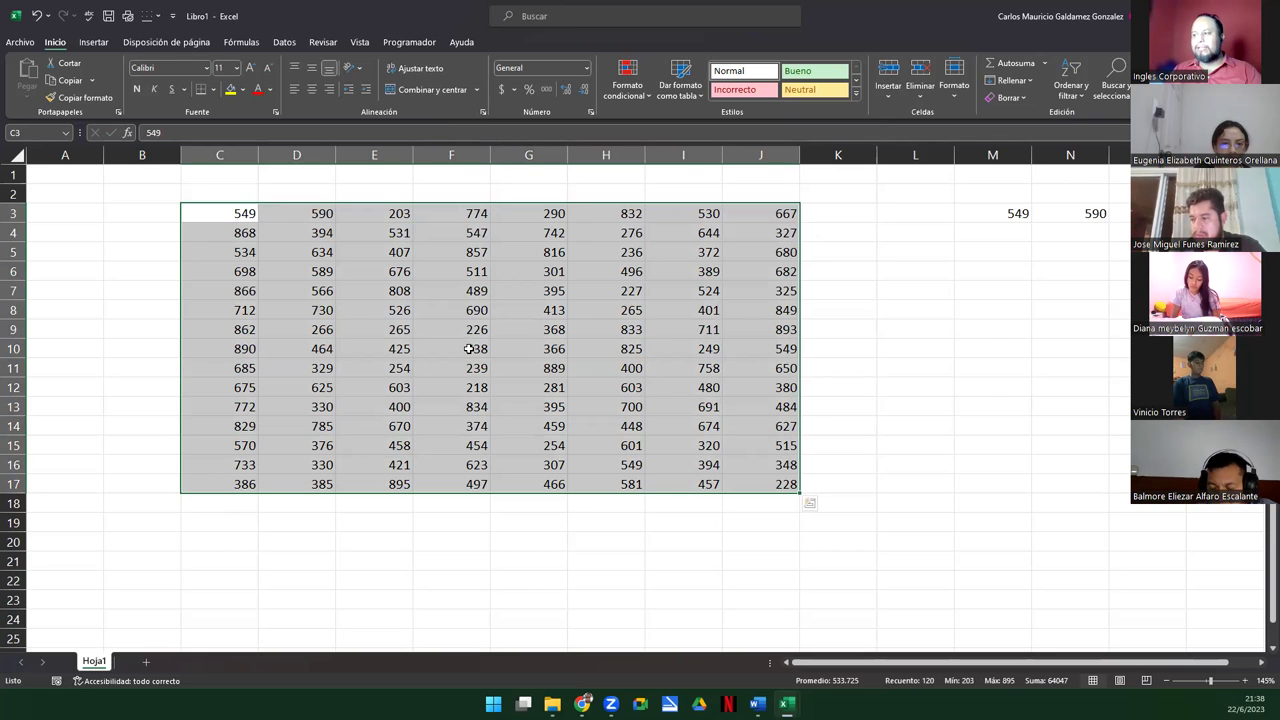
{"action": "left_click", "coordinate": [305, 322]}
{"action": "left_click_drag", "start_coordinate": [234, 214], "coordinate": [786, 484]}
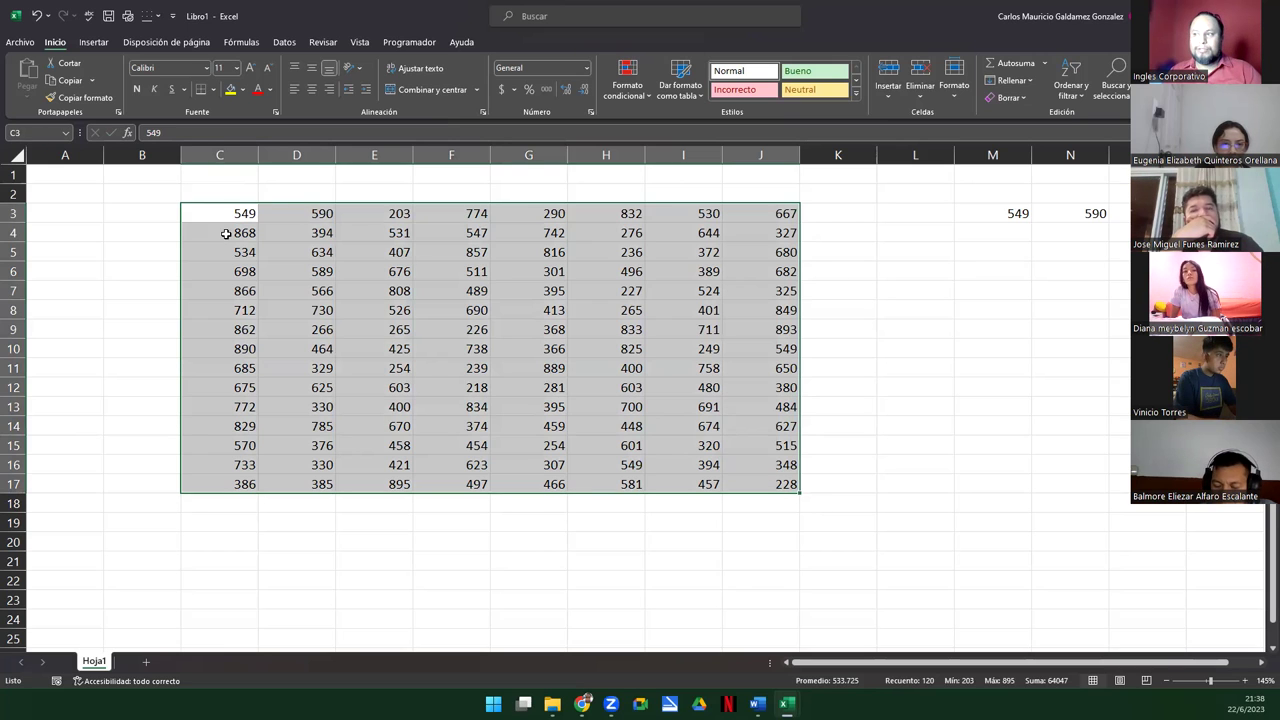
{"action": "left_click", "coordinate": [216, 210]}
{"action": "key", "text": "F2"}
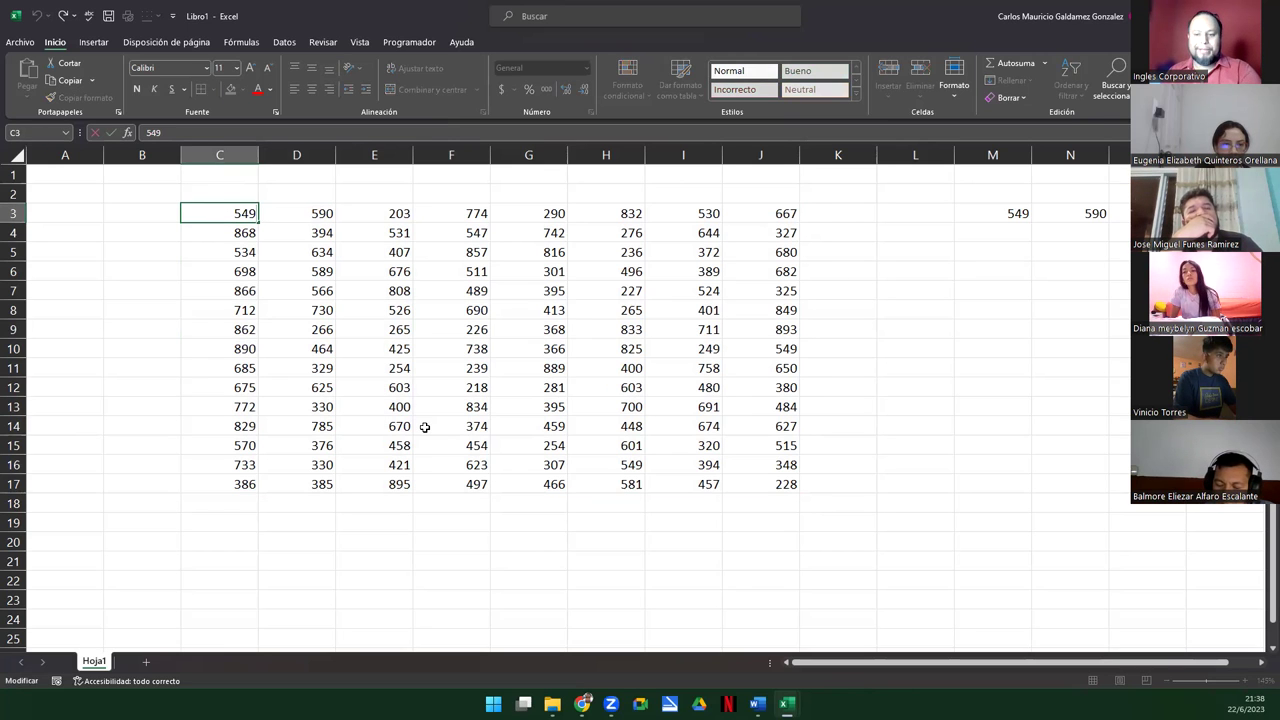
{"action": "left_click", "coordinate": [233, 228]}
{"action": "key", "text": "F2"}
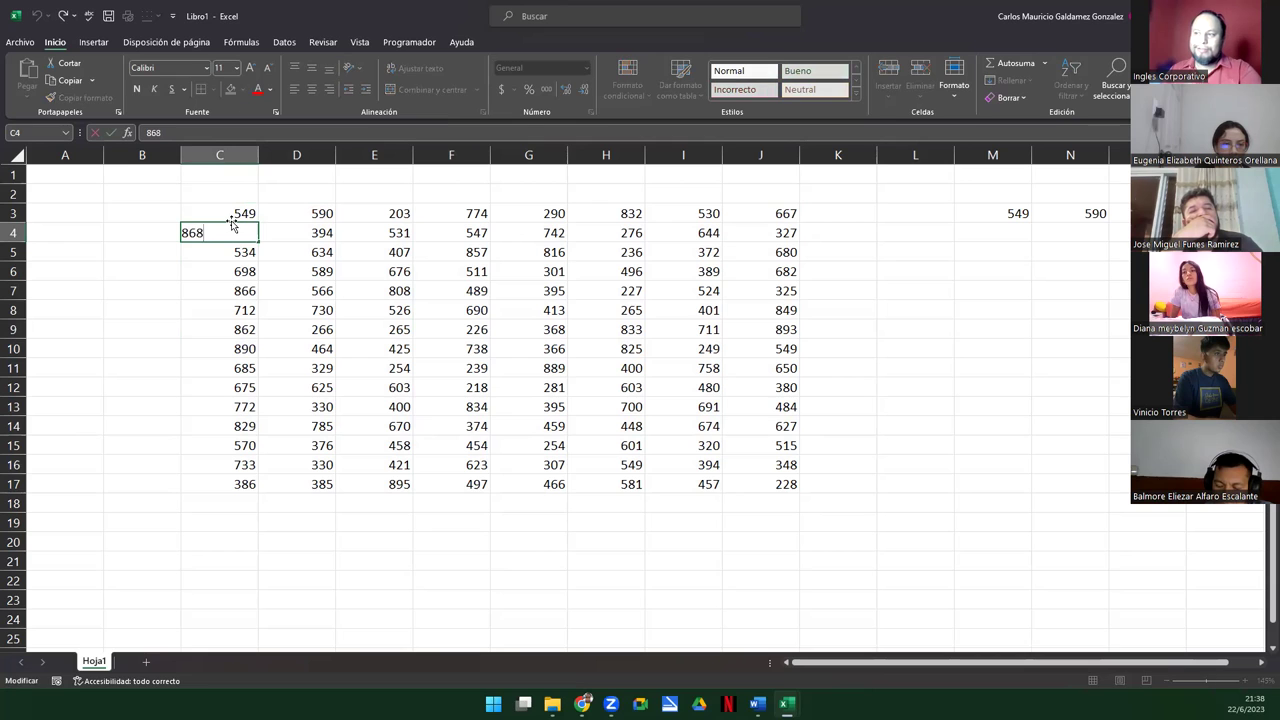
{"action": "key", "text": "Return"}
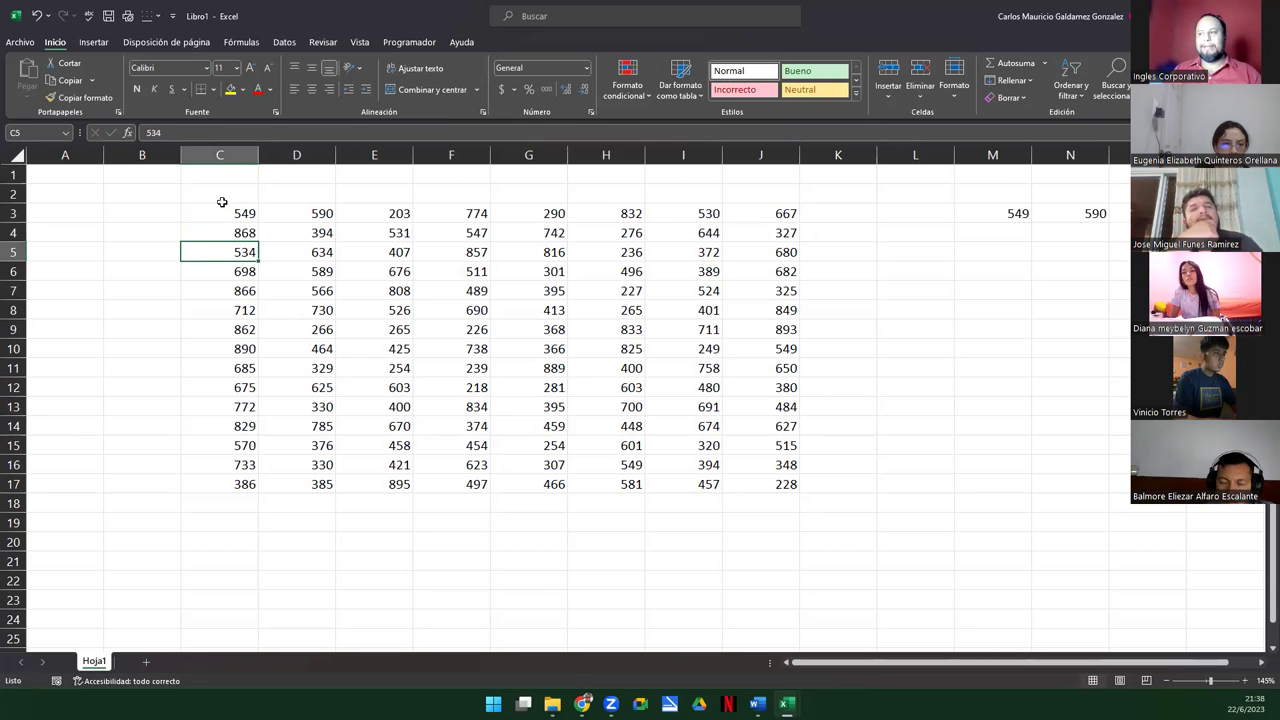
Step: Copy the number table C3:J17 and paste it back over itself from C3 as values only
{"action": "left_click", "coordinate": [222, 212]}
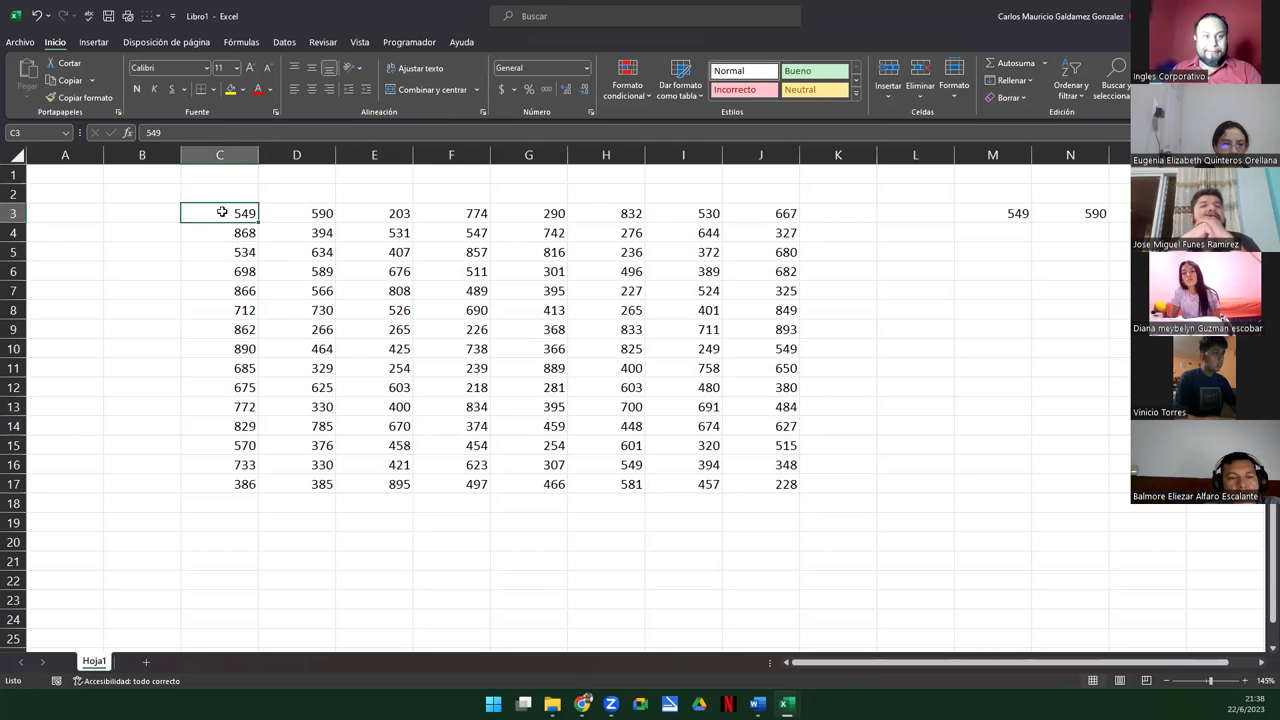
{"action": "left_click_drag", "start_coordinate": [222, 212], "coordinate": [765, 483]}
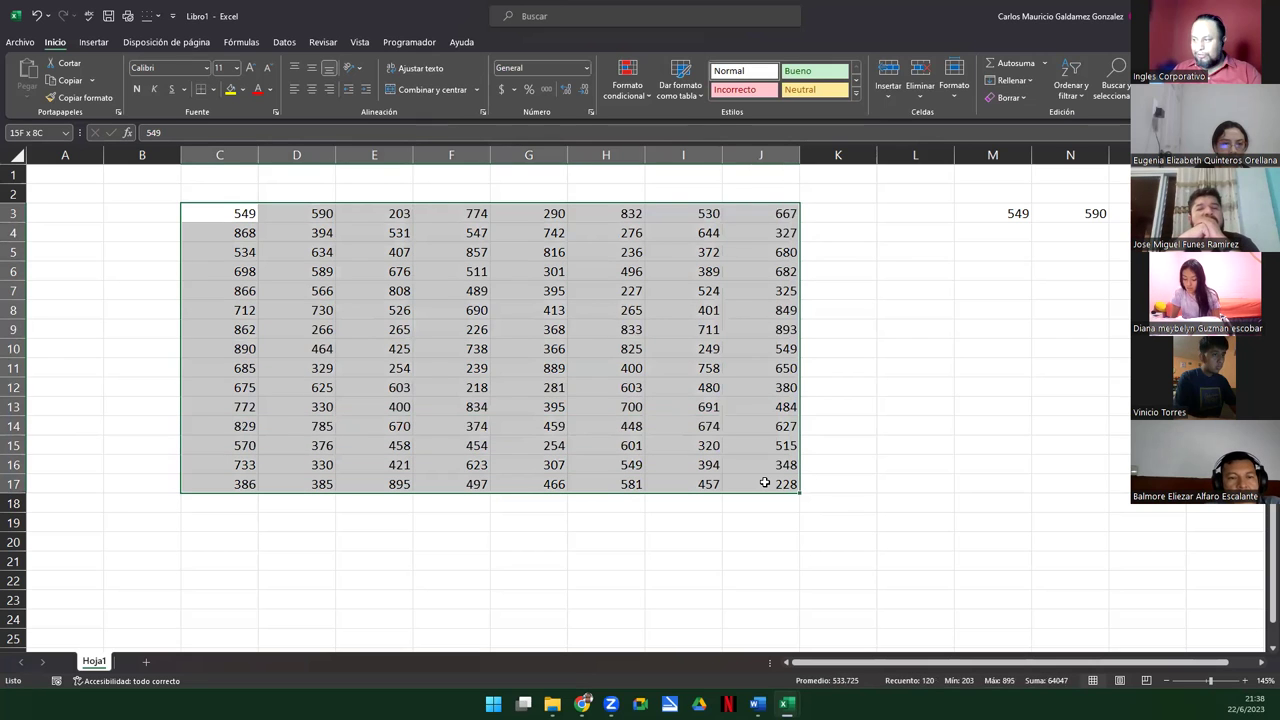
{"action": "right_click", "coordinate": [765, 483]}
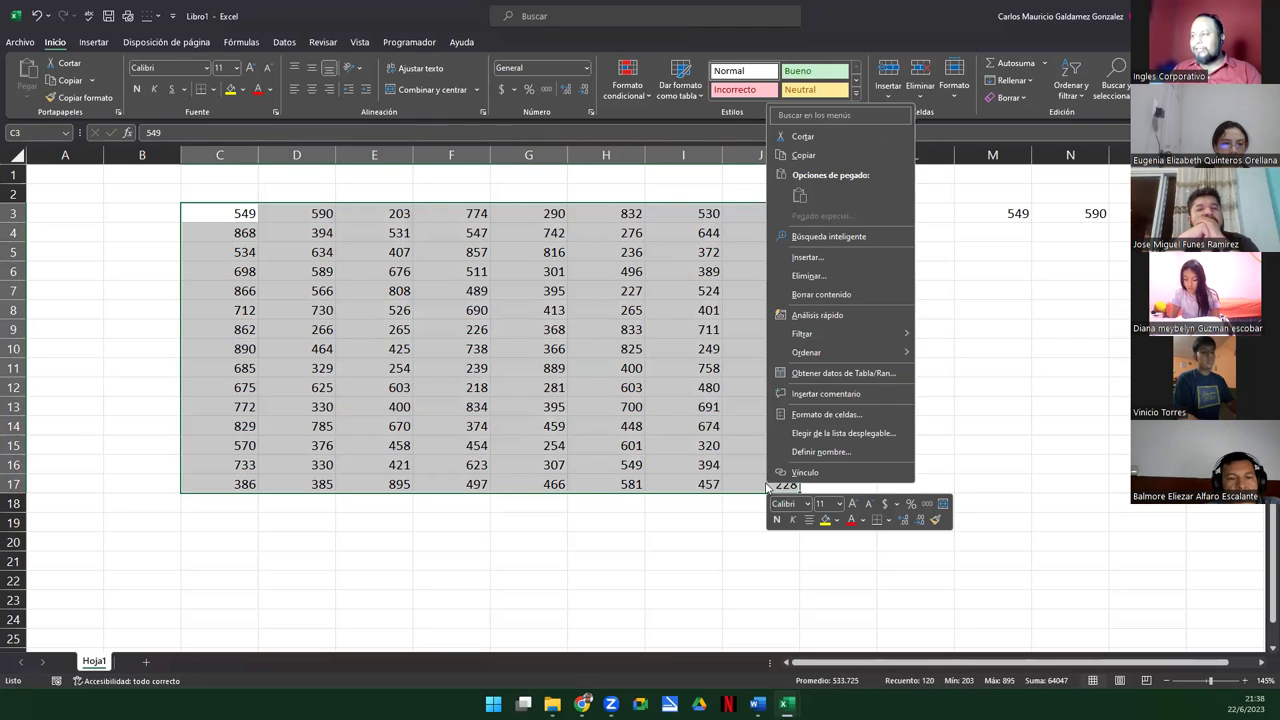
{"action": "left_click", "coordinate": [800, 156]}
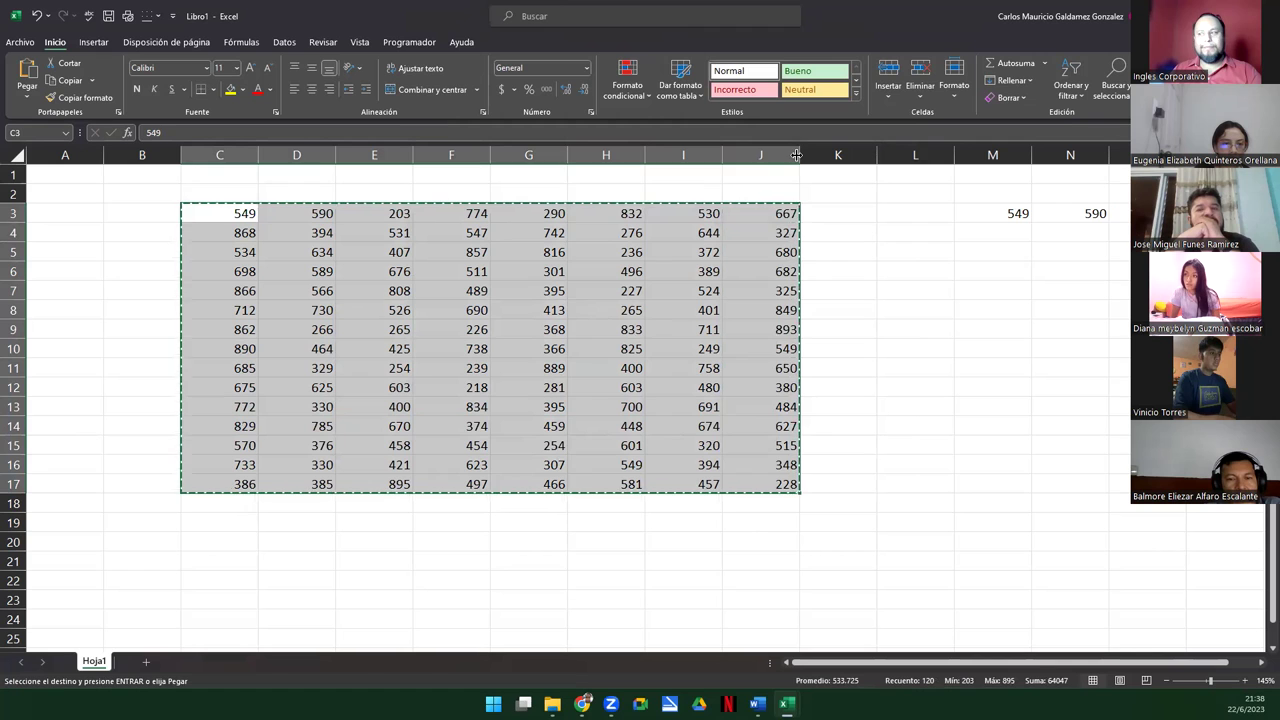
{"action": "left_click", "coordinate": [213, 214]}
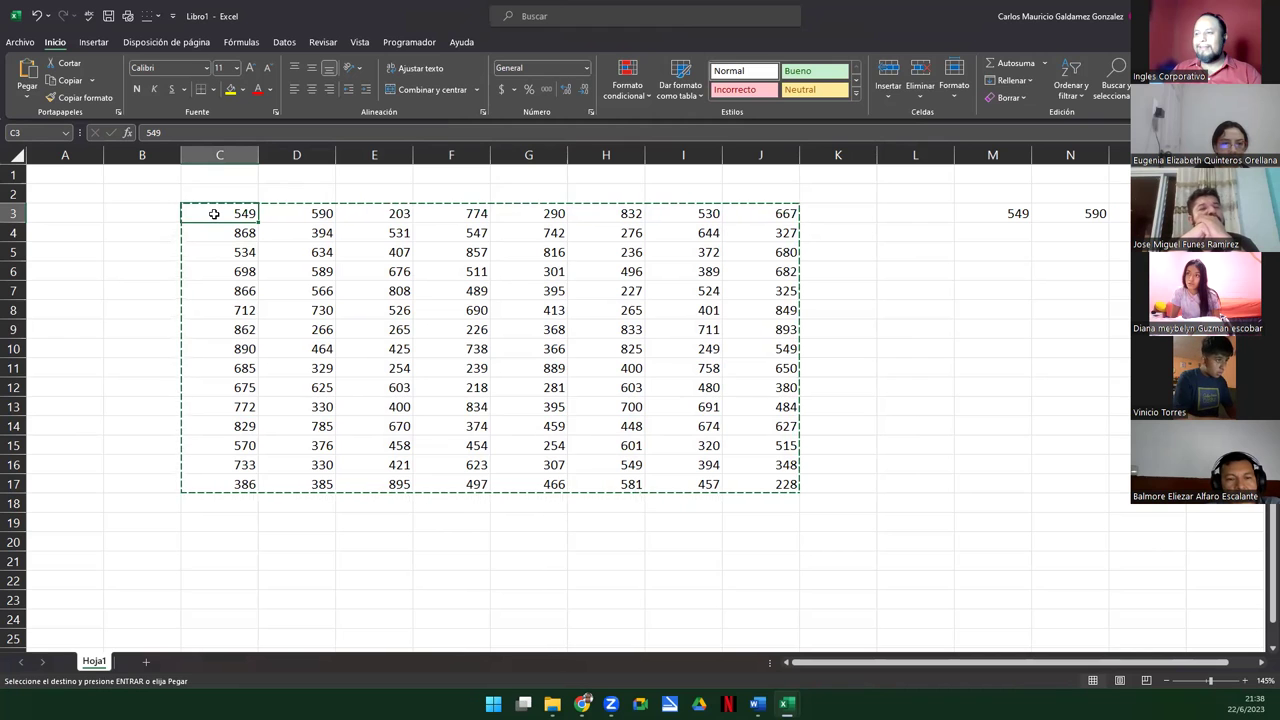
{"action": "right_click", "coordinate": [214, 214]}
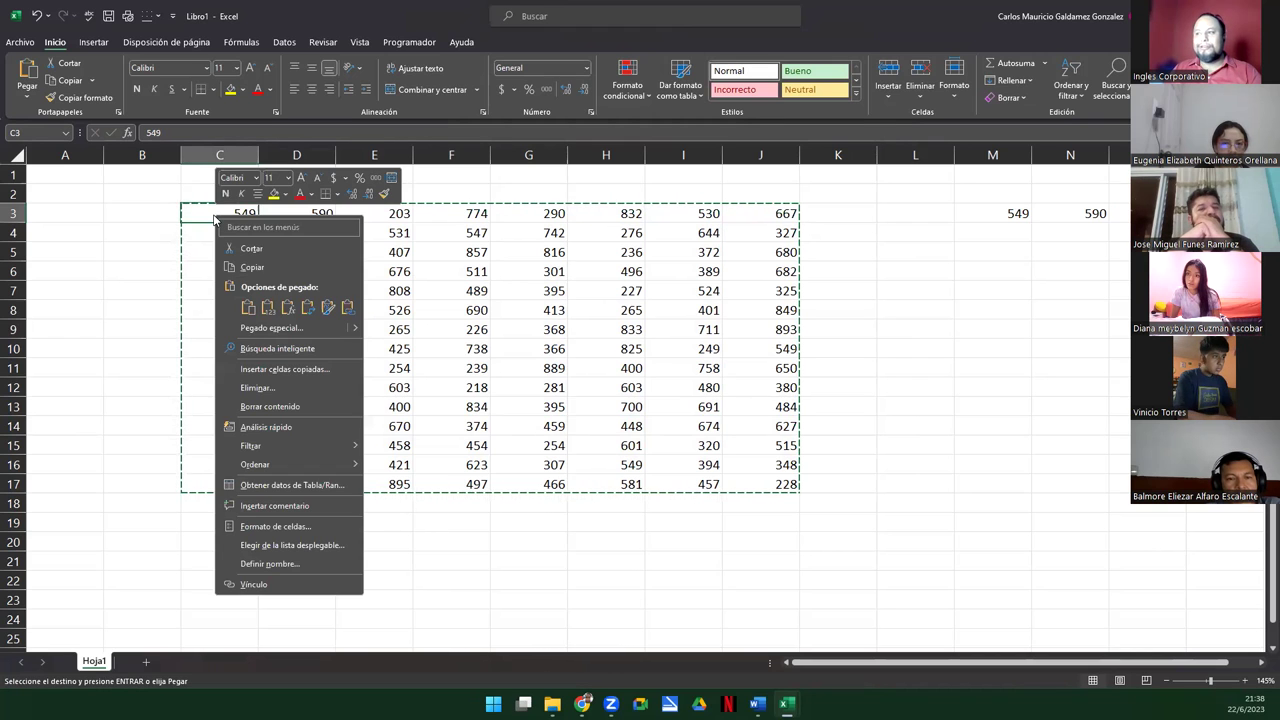
{"action": "mouse_move", "coordinate": [352, 337]}
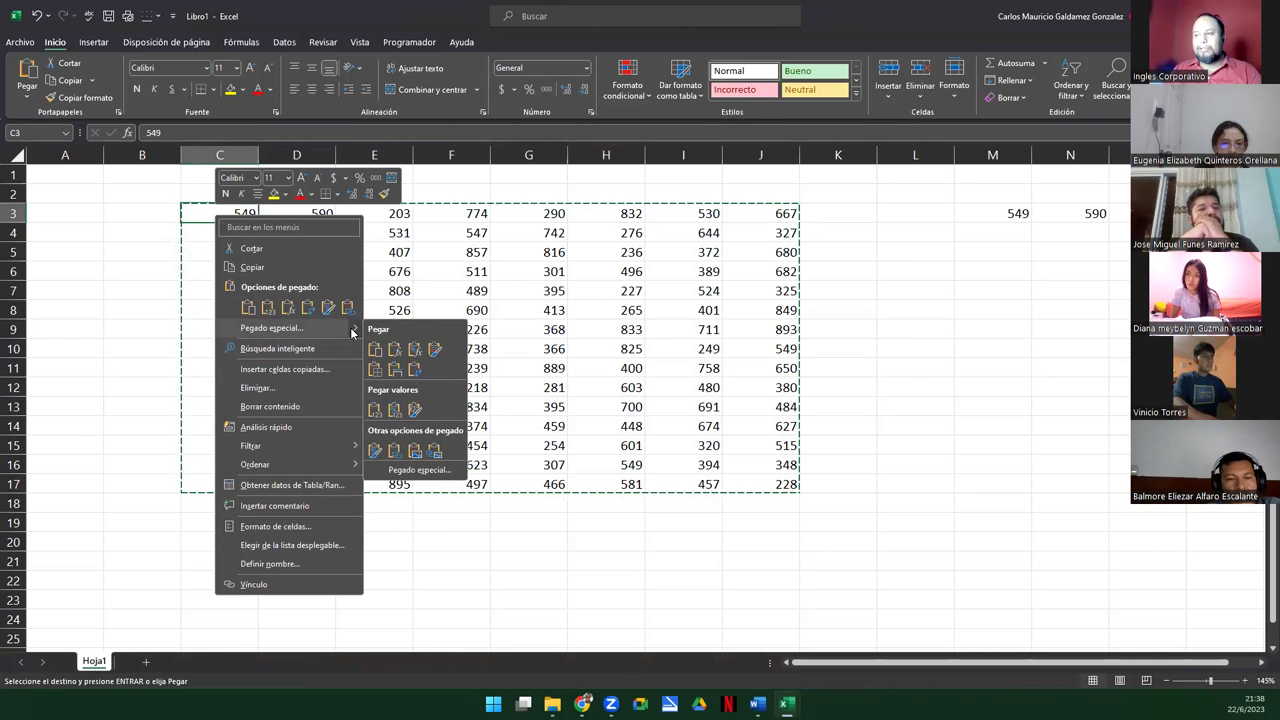
{"action": "left_click", "coordinate": [376, 408]}
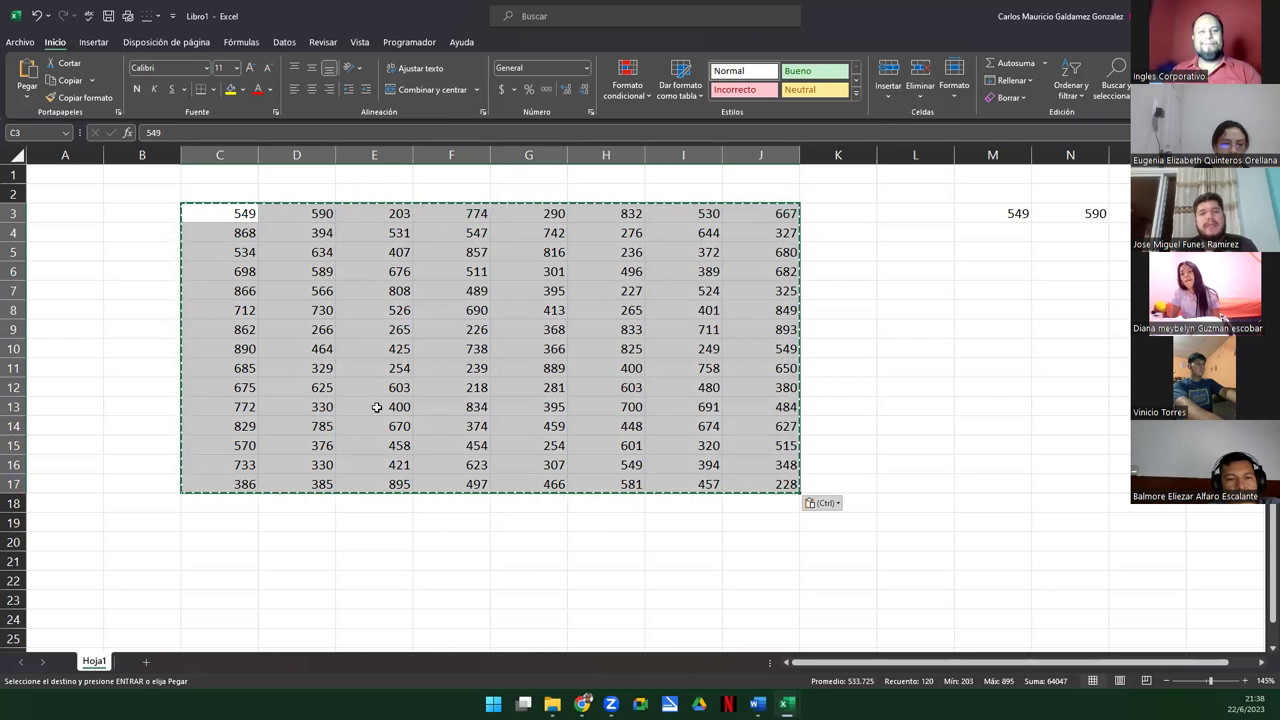
Step: End the copy mode, check the contents of cells C3 to C5, and return to C3
{"action": "left_click", "coordinate": [405, 326]}
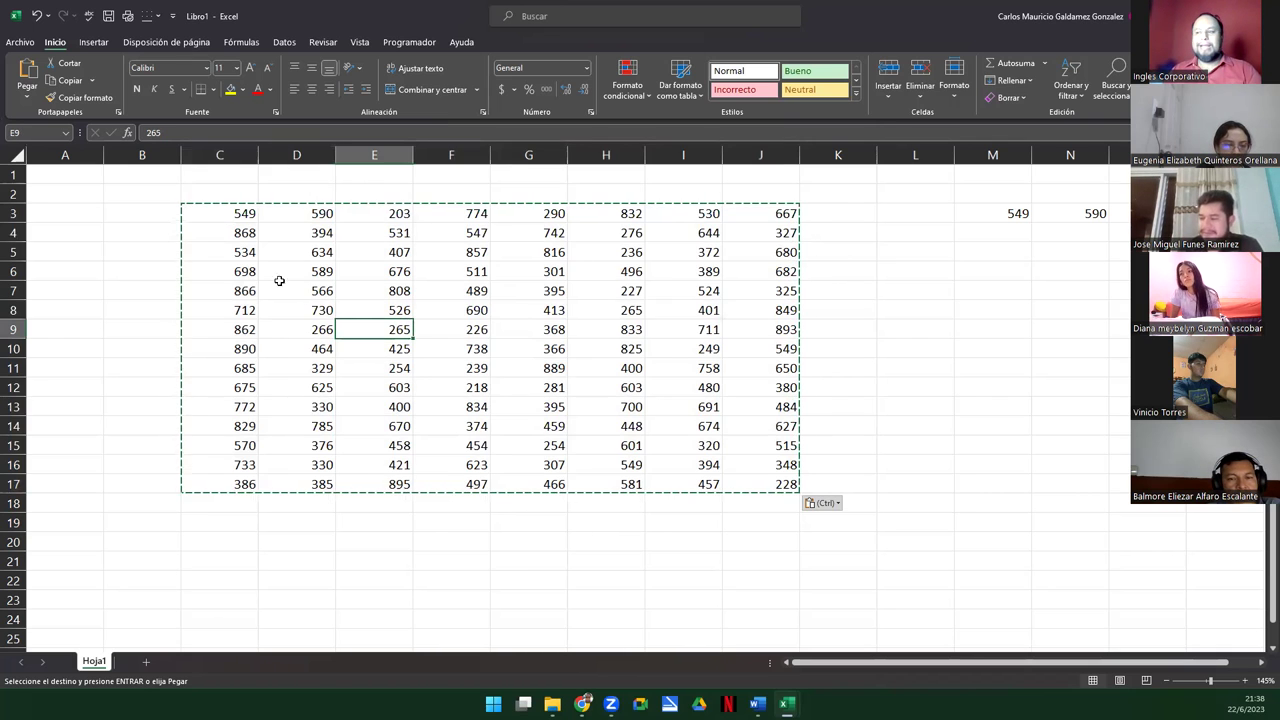
{"action": "left_click", "coordinate": [231, 220]}
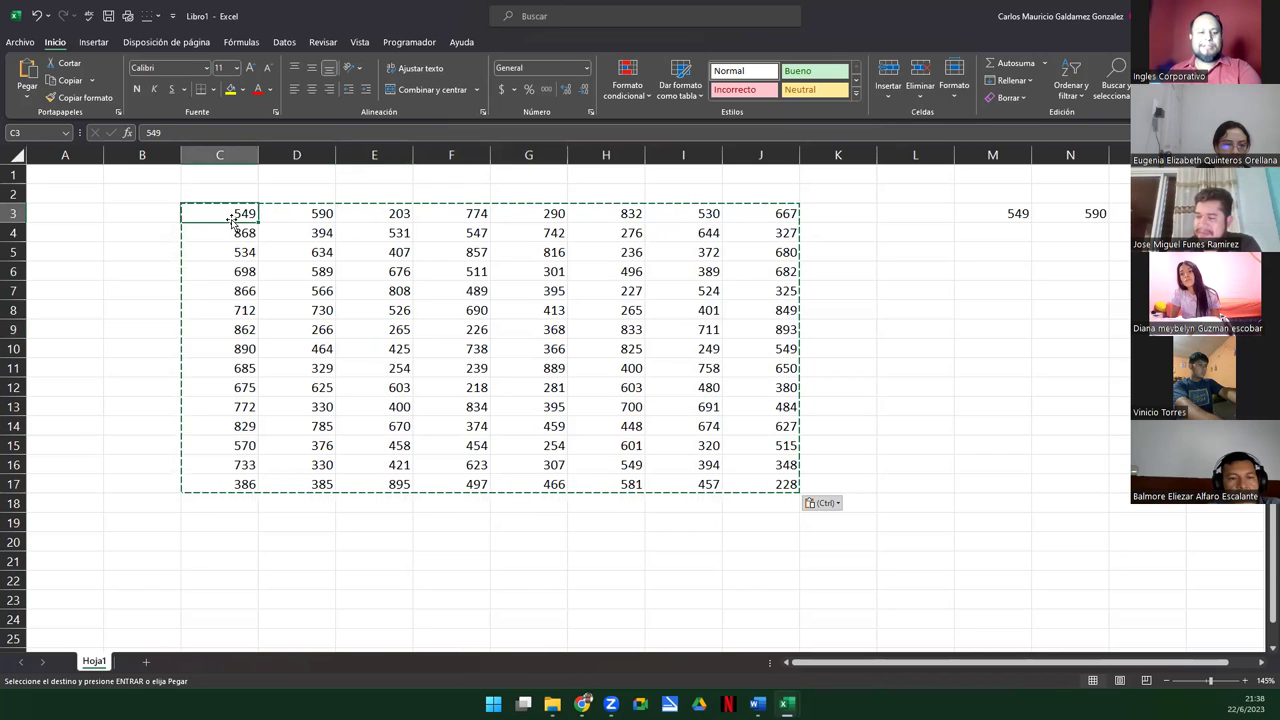
{"action": "key", "text": "Escape"}
{"action": "left_click", "coordinate": [236, 234]}
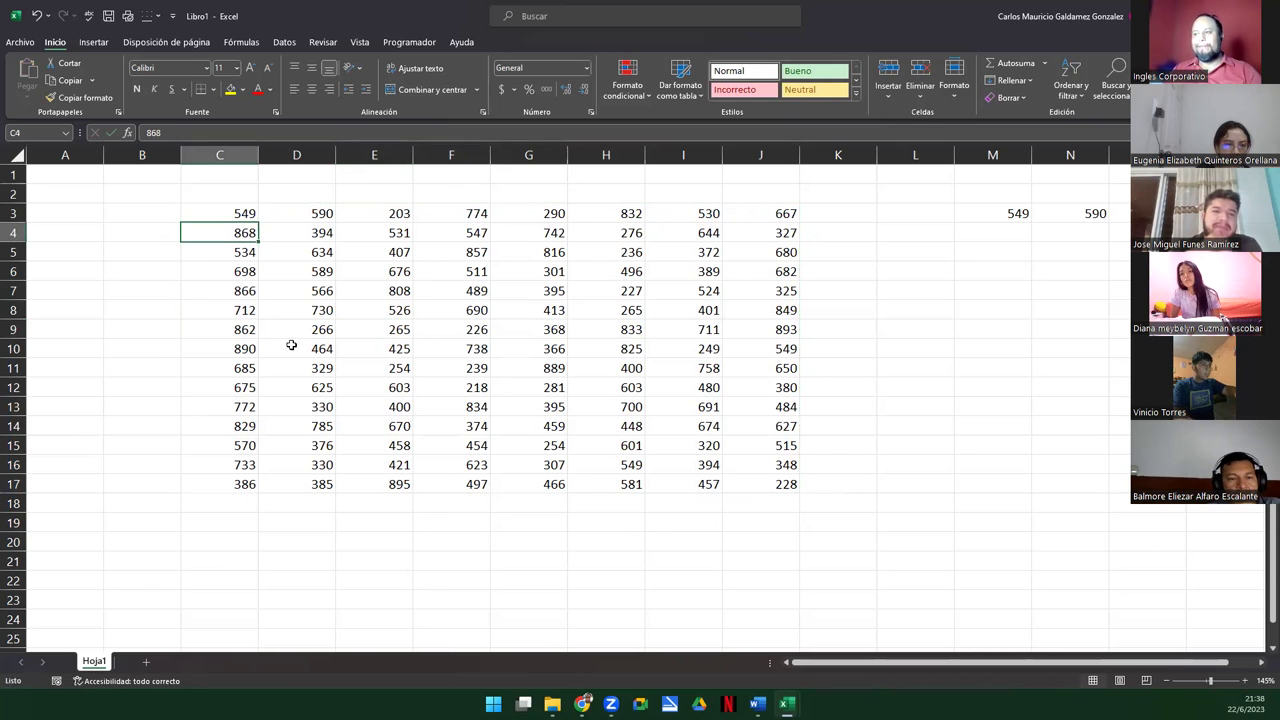
{"action": "left_click", "coordinate": [242, 257]}
{"action": "left_click_drag", "start_coordinate": [220, 213], "coordinate": [737, 466]}
{"action": "left_click", "coordinate": [737, 466]}
{"action": "left_click", "coordinate": [217, 206]}
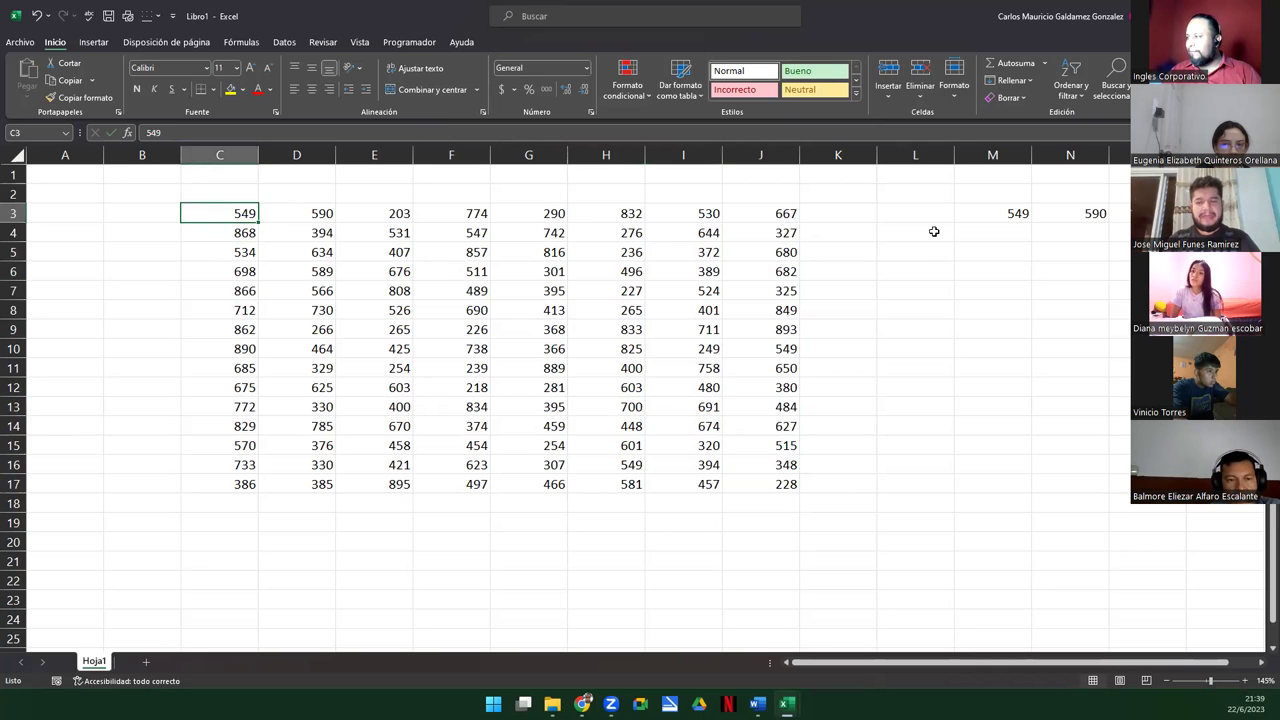
Step: Clear the values in M3:Q3 beside the table and go back along row 3 to A3
{"action": "left_click", "coordinate": [958, 209]}
{"action": "key", "text": "ctrl+shift+Right"}
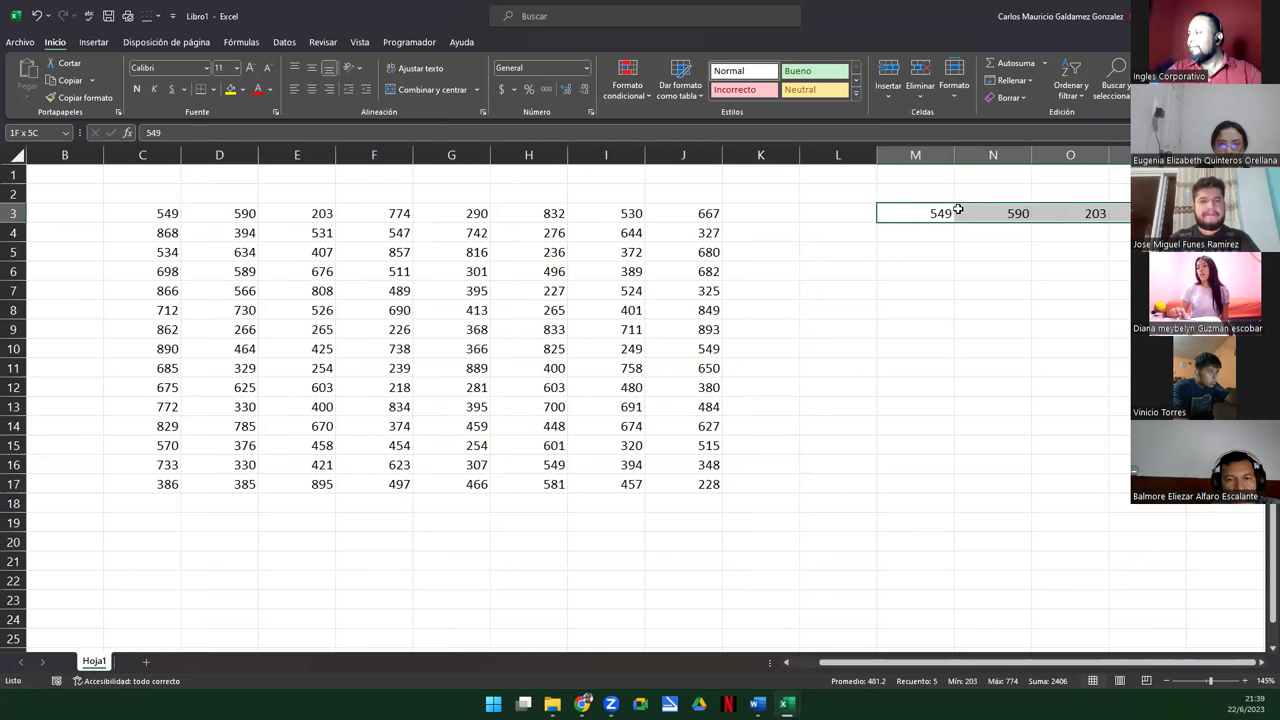
{"action": "key", "text": "ctrl+z"}
{"action": "key", "text": "Left"}
{"action": "key", "text": "ctrl+Left"}
{"action": "key", "text": "ctrl+Left"}
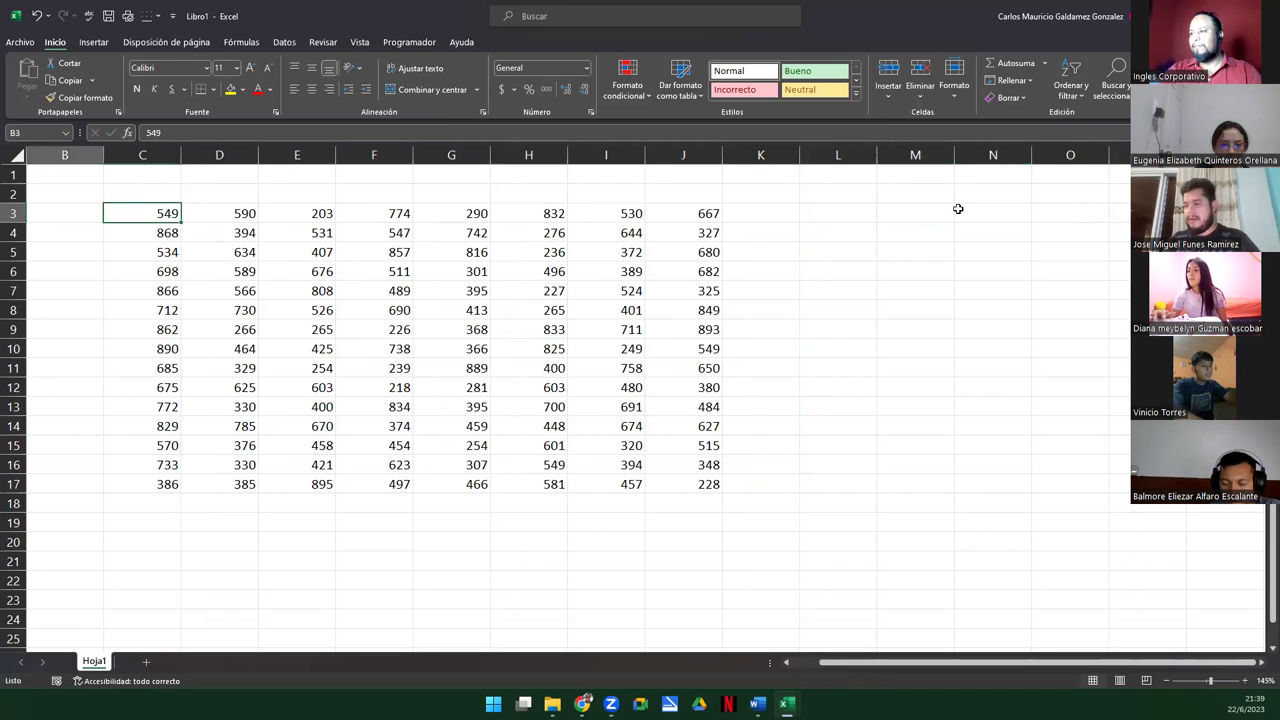
{"action": "key", "text": "ctrl+Left"}
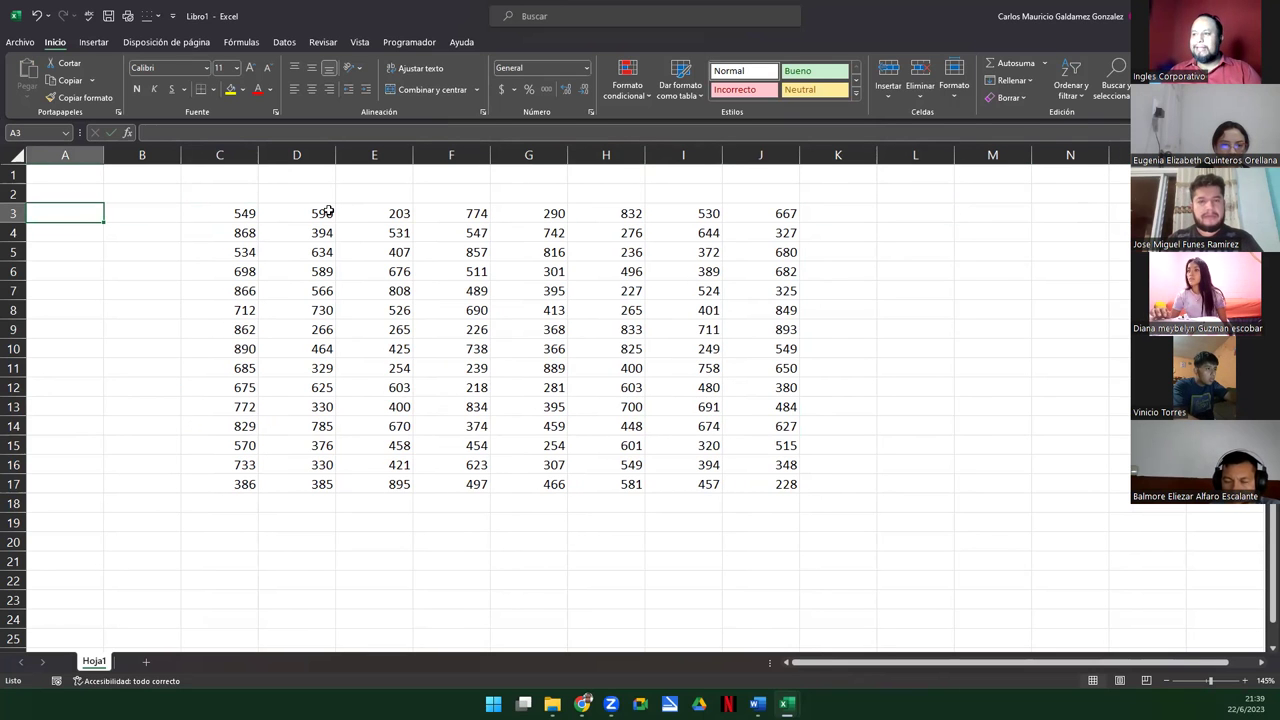
Step: Select the number table C3:J17 in one sweep, and reselect it from C3 by extending to its last row and last column
{"action": "left_click_drag", "start_coordinate": [243, 212], "coordinate": [760, 483]}
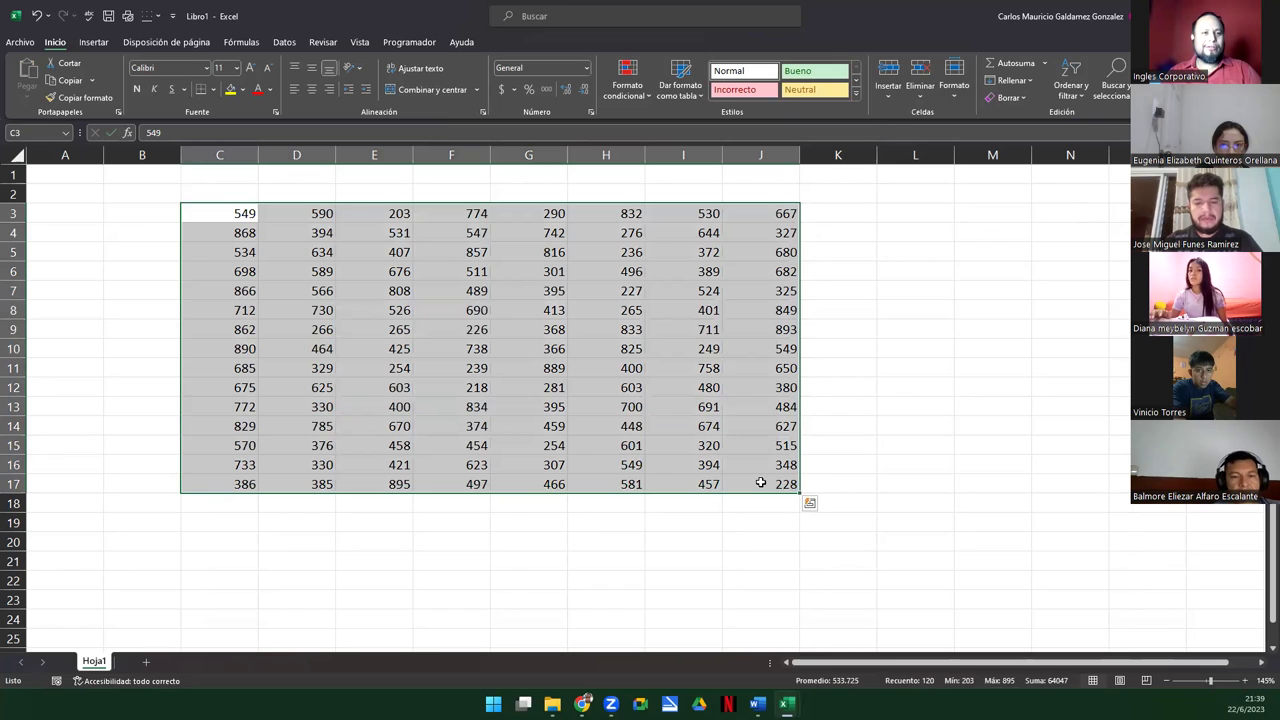
{"action": "left_click", "coordinate": [224, 208]}
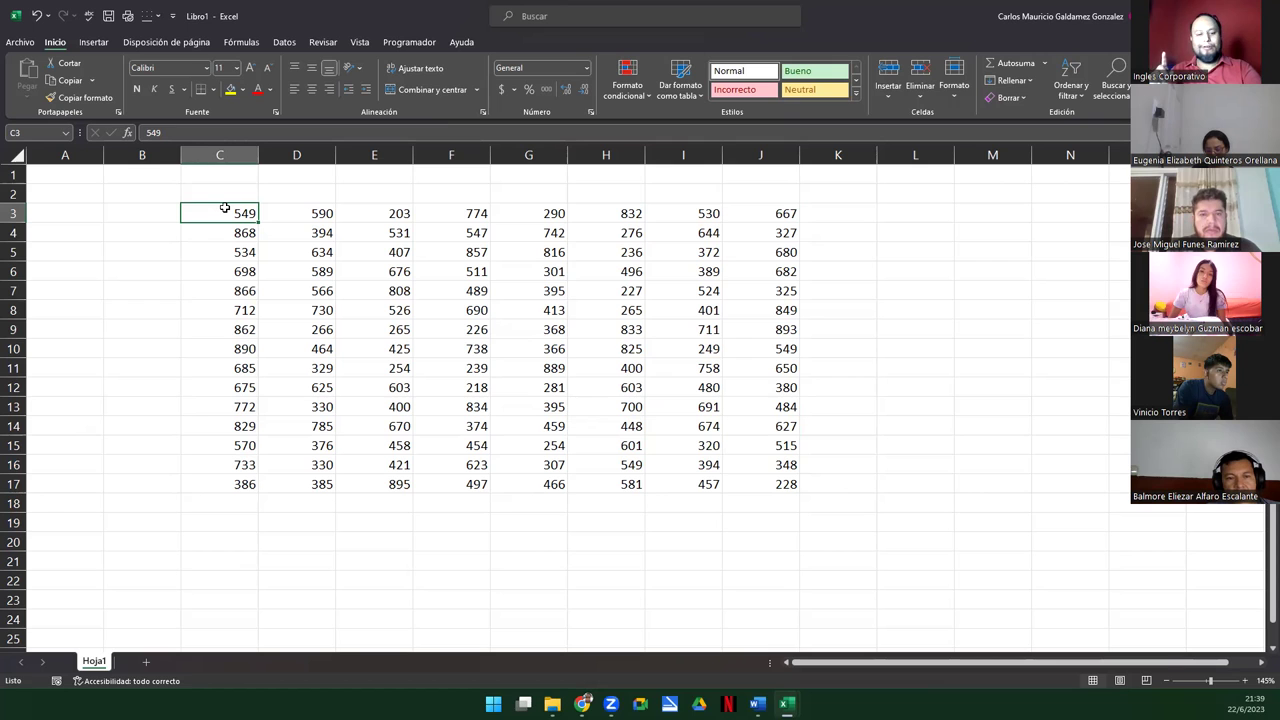
{"action": "key", "text": "ctrl+shift+Down"}
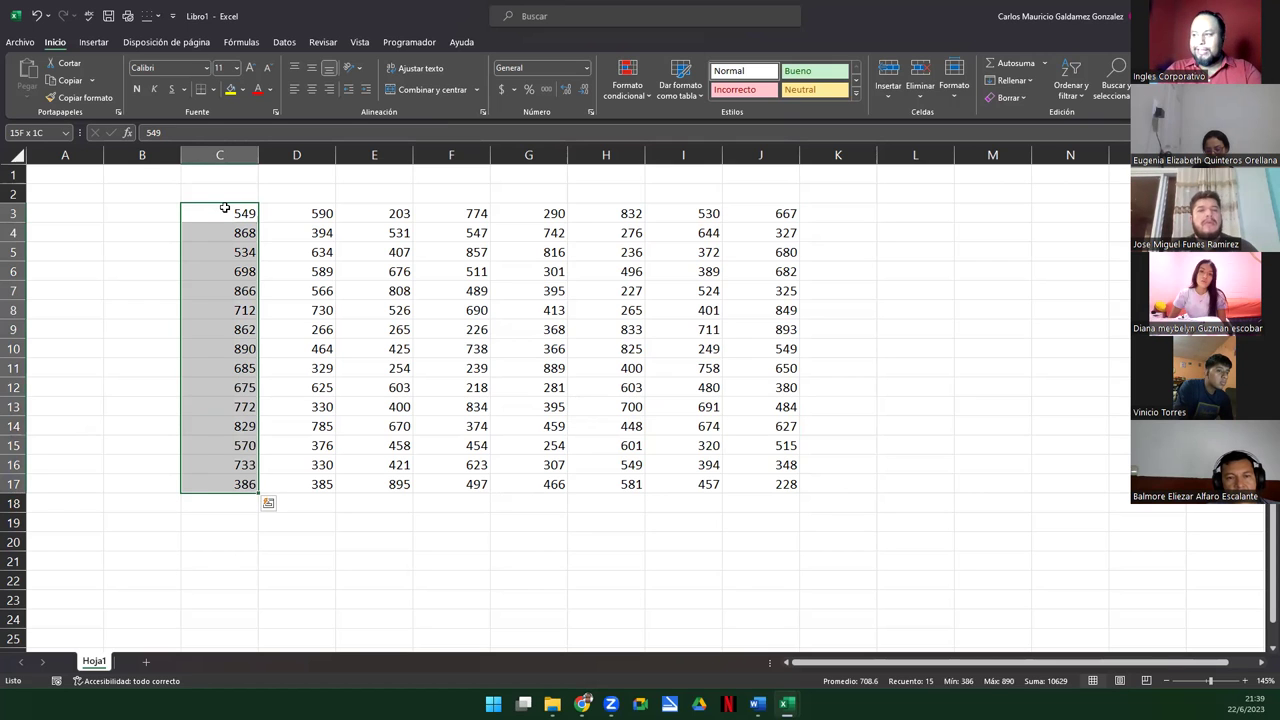
{"action": "key", "text": "ctrl+shift+Right"}
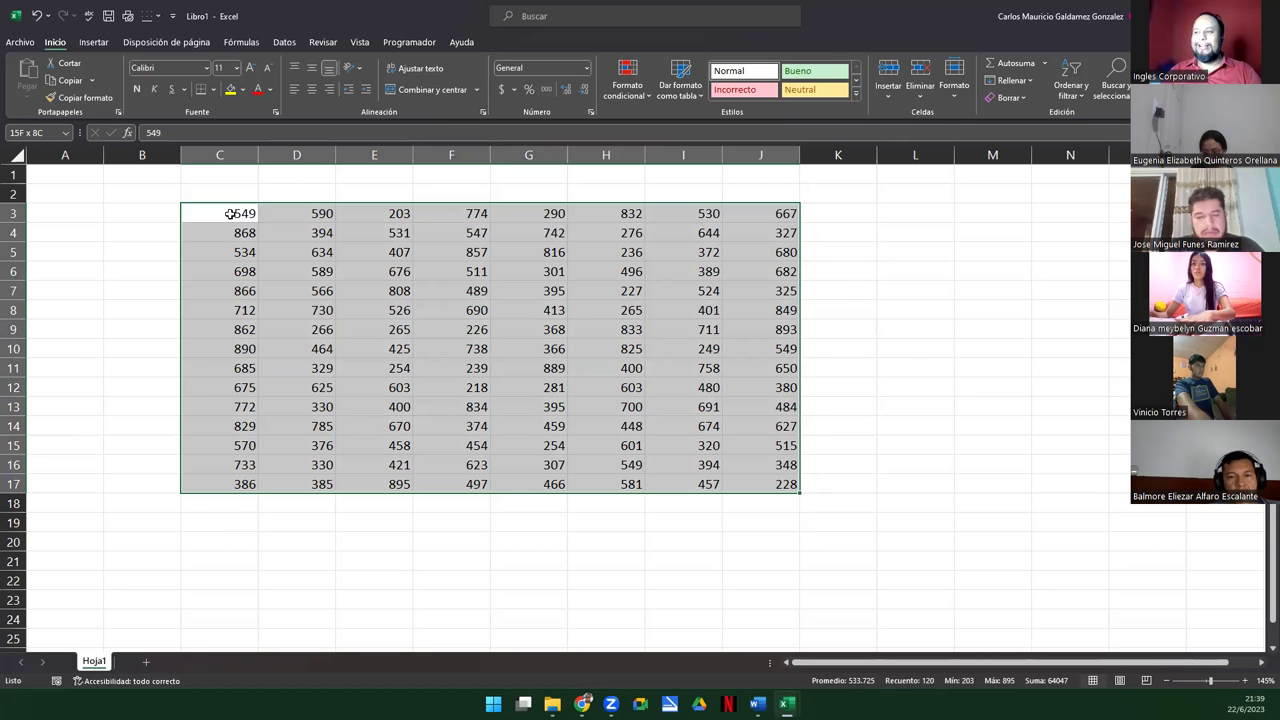
Step: Show the table's opposite corners C3 and J17, repeat the extended selection from C3 across all data, and return to C3
{"action": "left_click", "coordinate": [230, 213]}
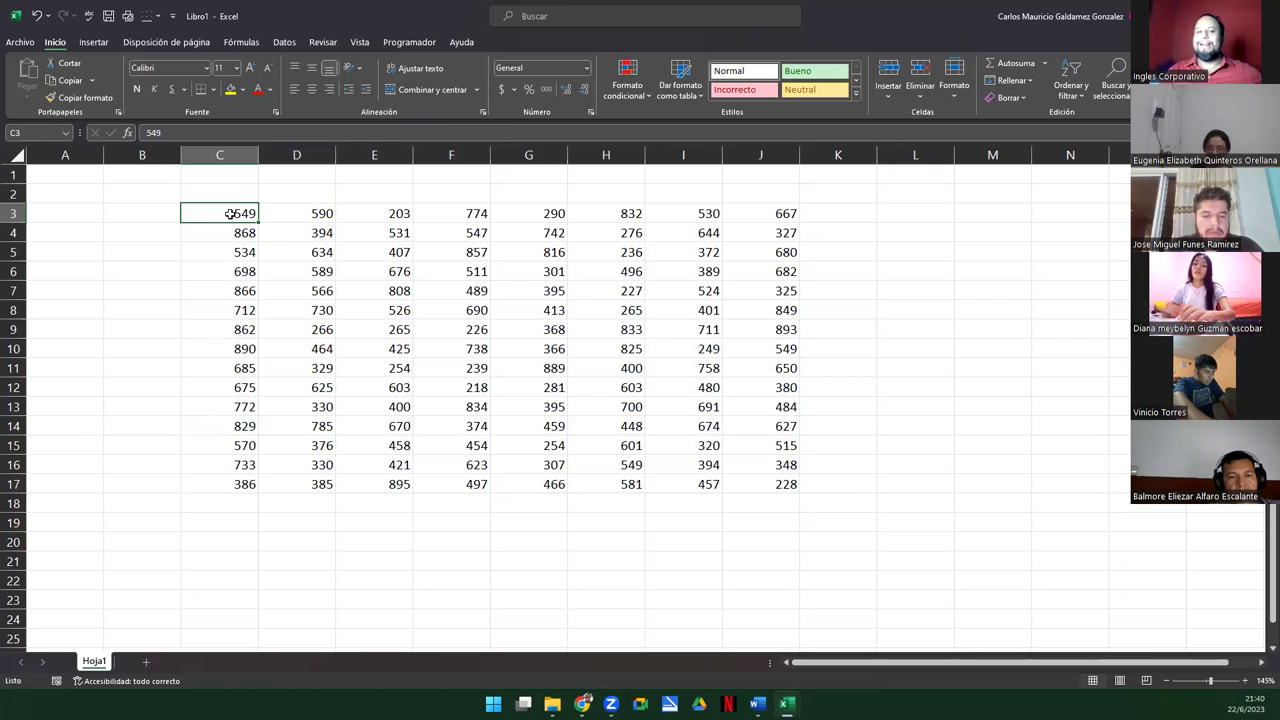
{"action": "left_click", "coordinate": [763, 486]}
{"action": "left_click", "coordinate": [212, 212]}
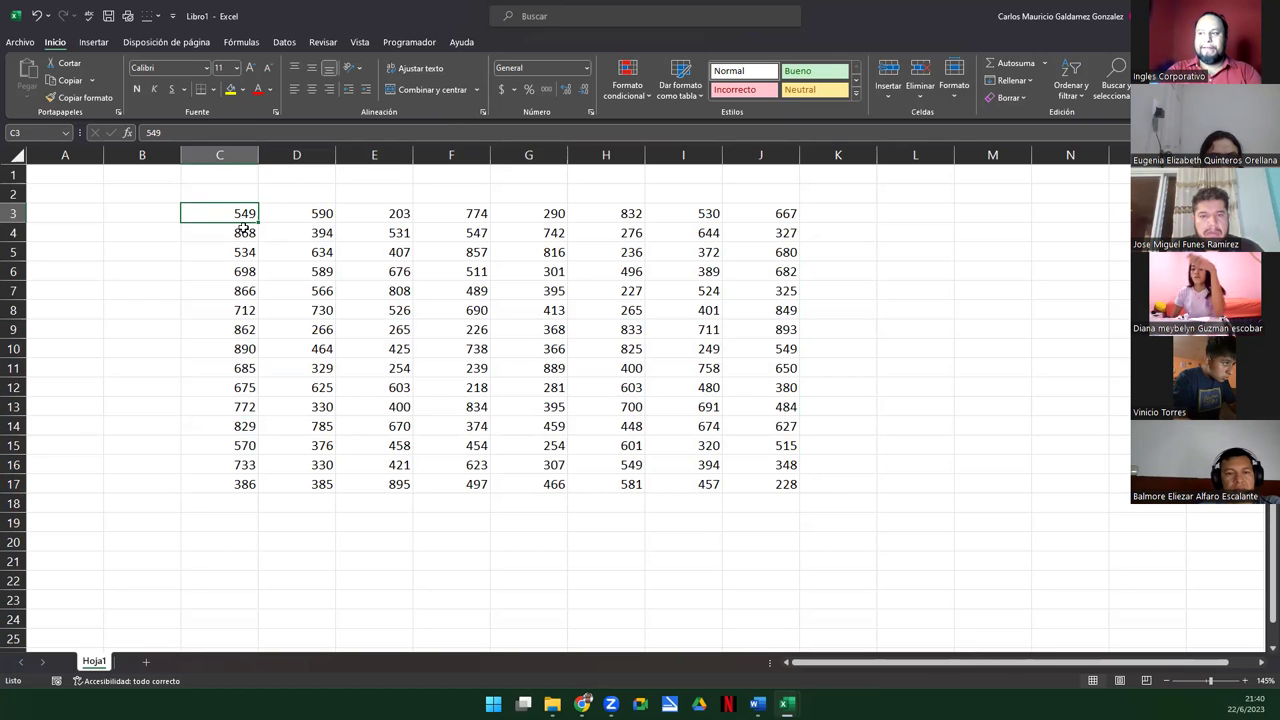
{"action": "key", "text": "ctrl+shift+Down"}
{"action": "key", "text": "ctrl+shift+Right"}
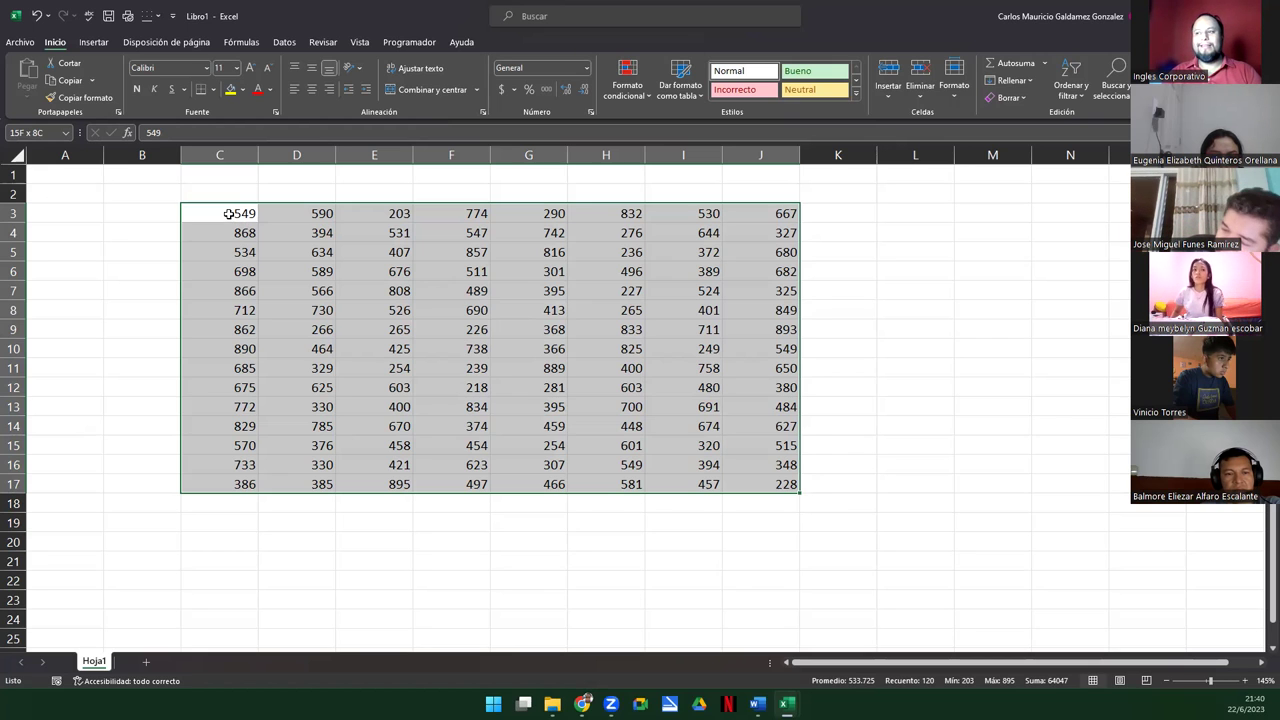
{"action": "left_click", "coordinate": [229, 214]}
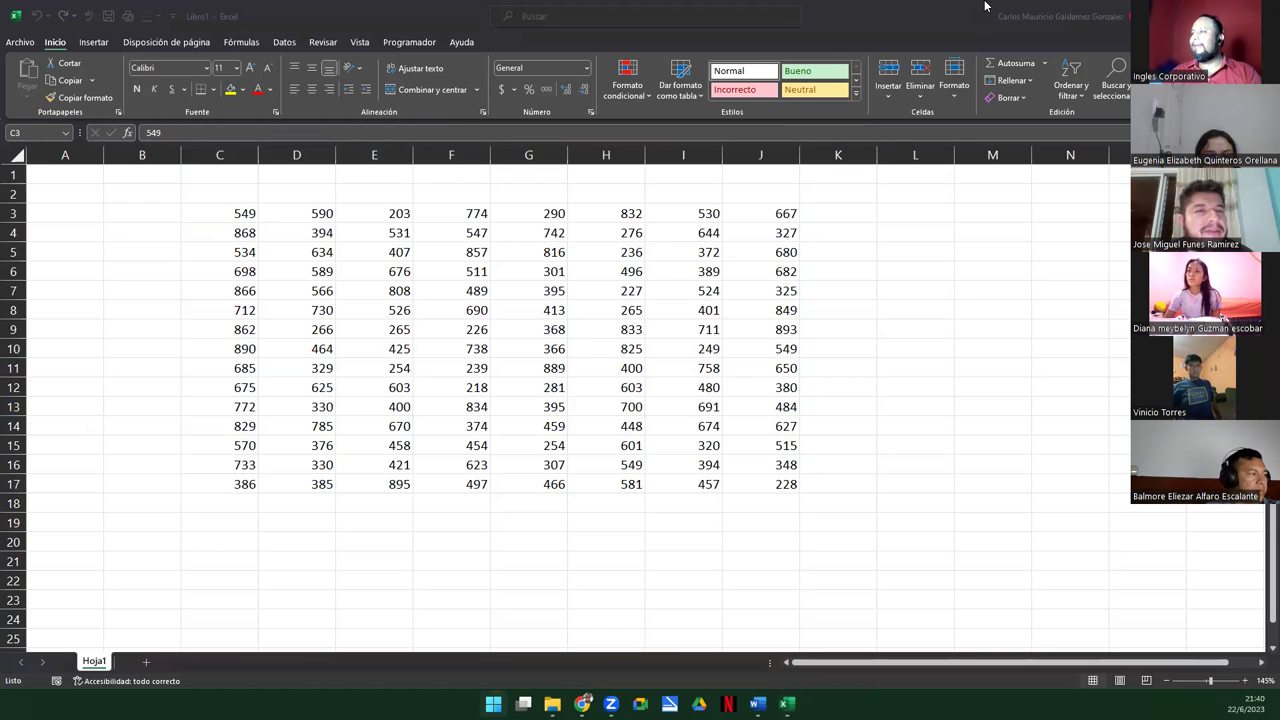
Step: Switch to the Chrome browser and search Google in a new tab for "funcion aleatorio.entre en ingles"
{"action": "key", "text": "alt+Tab"}
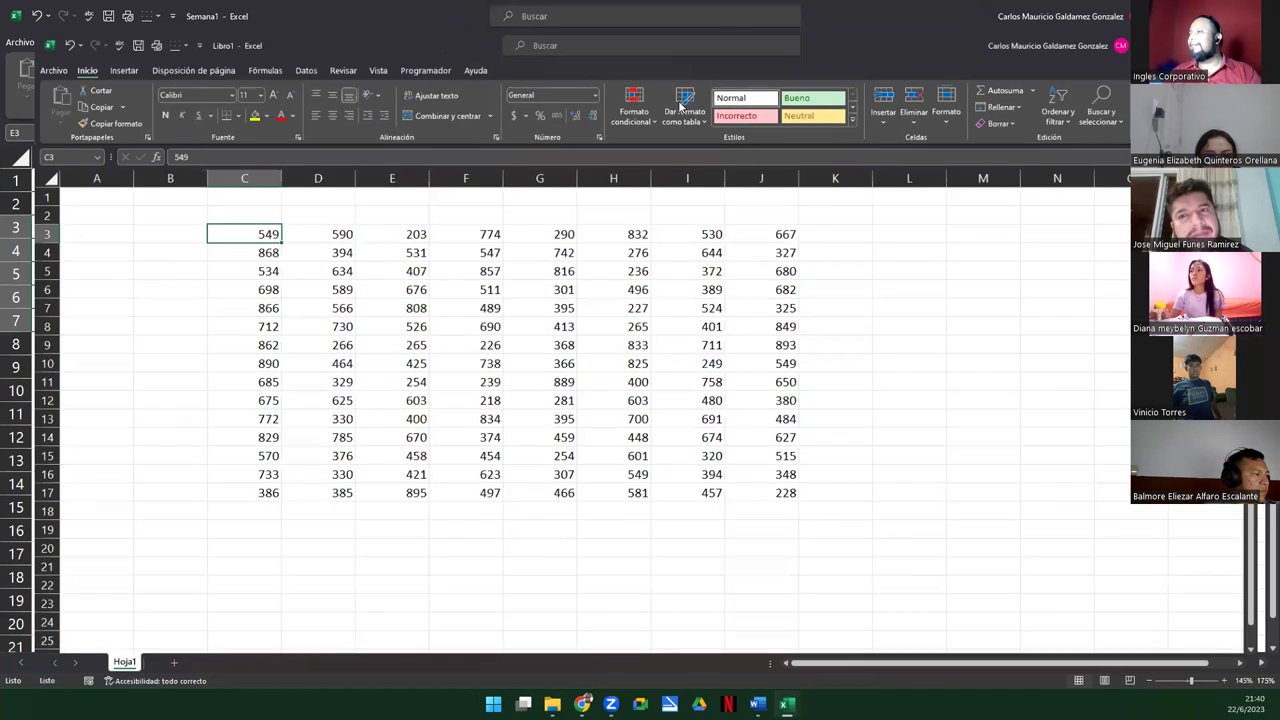
{"action": "key", "text": "alt+Tab"}
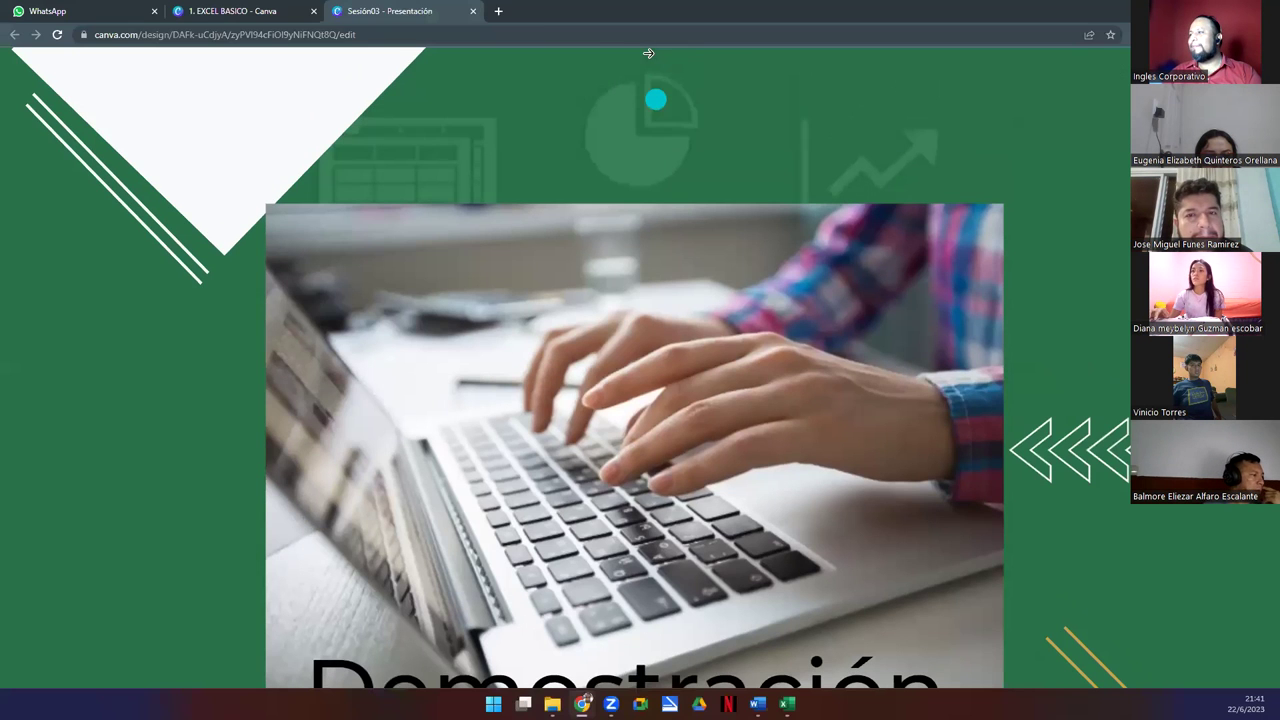
{"action": "left_click", "coordinate": [496, 11]}
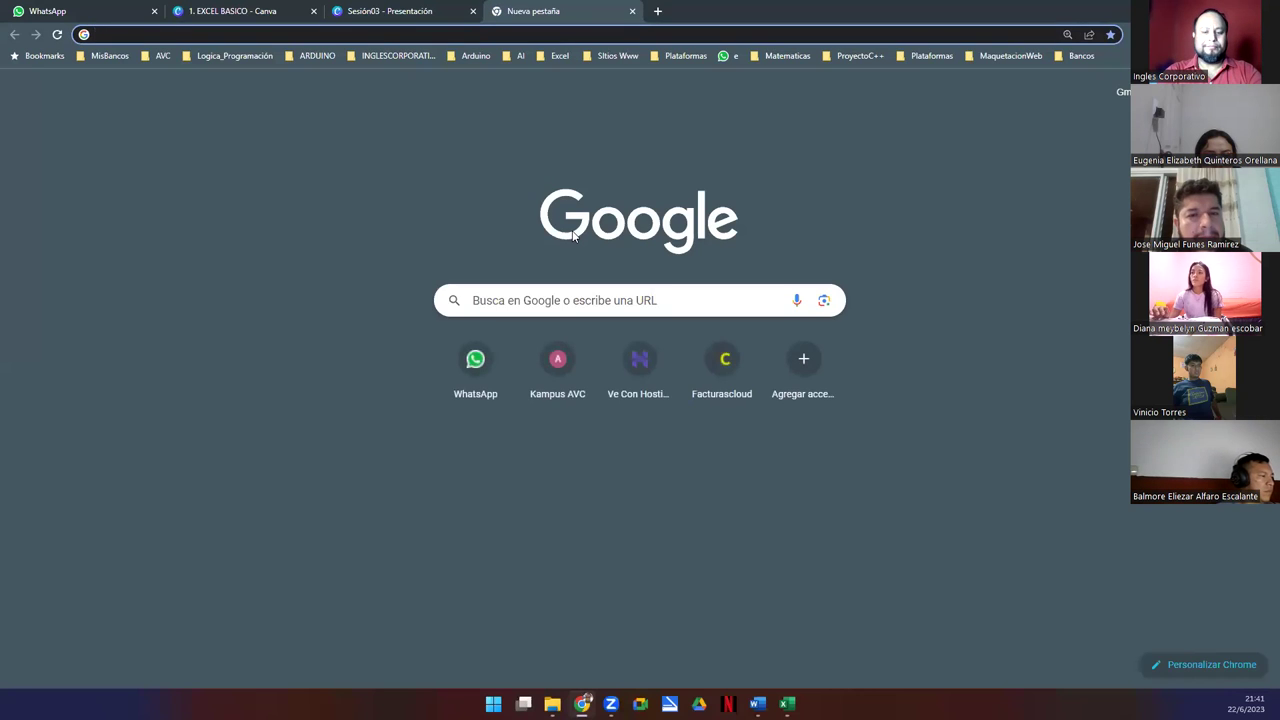
{"action": "type", "text": "funcion ale"}
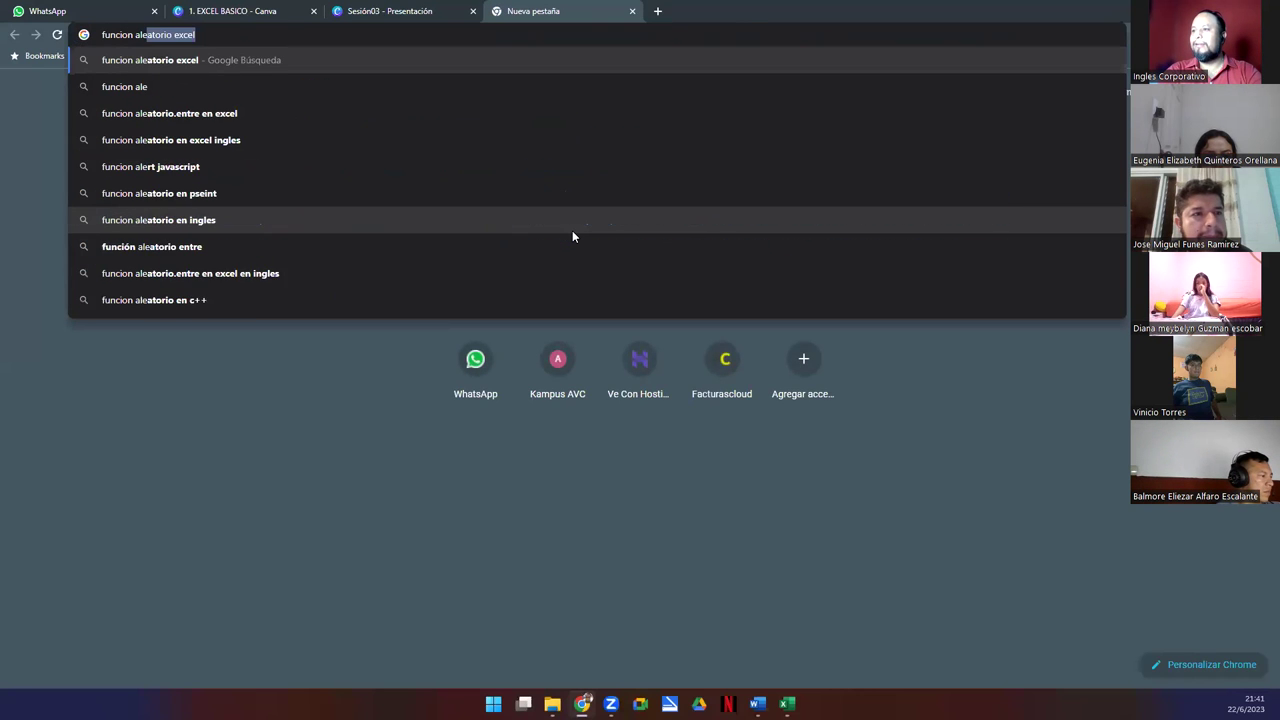
{"action": "type", "text": "atorio.ent"}
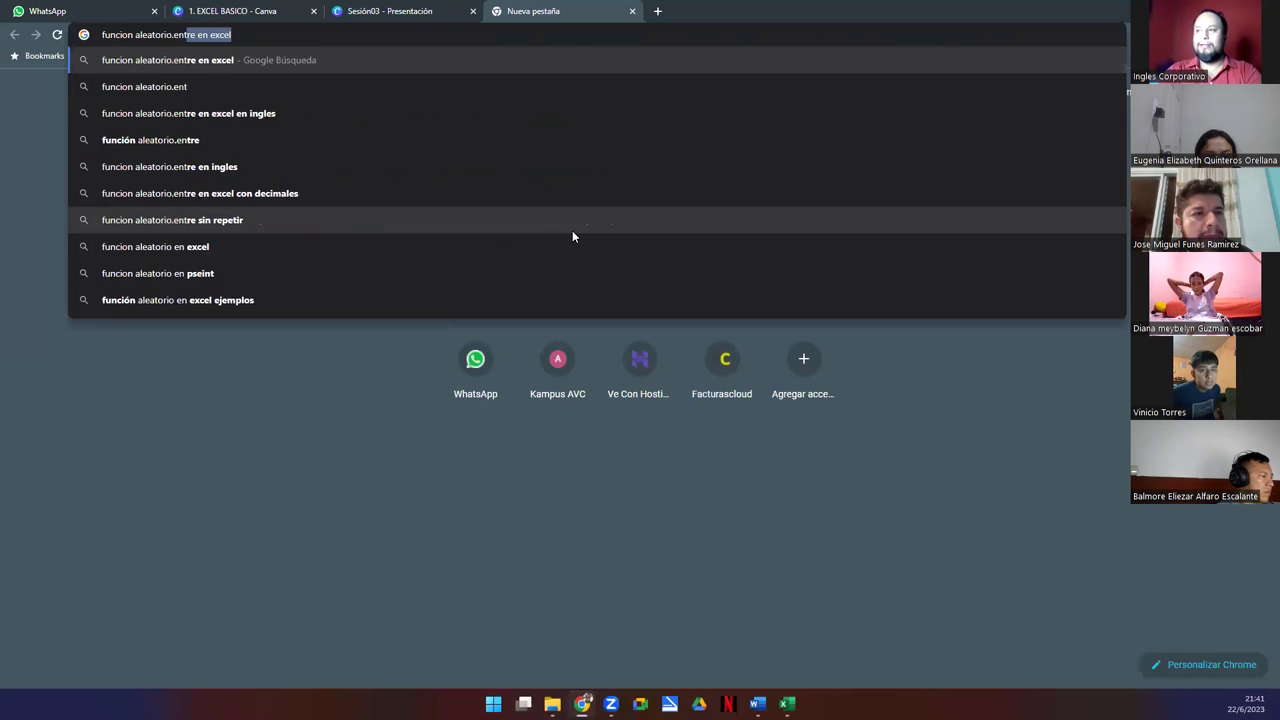
{"action": "type", "text": "re en ingles"}
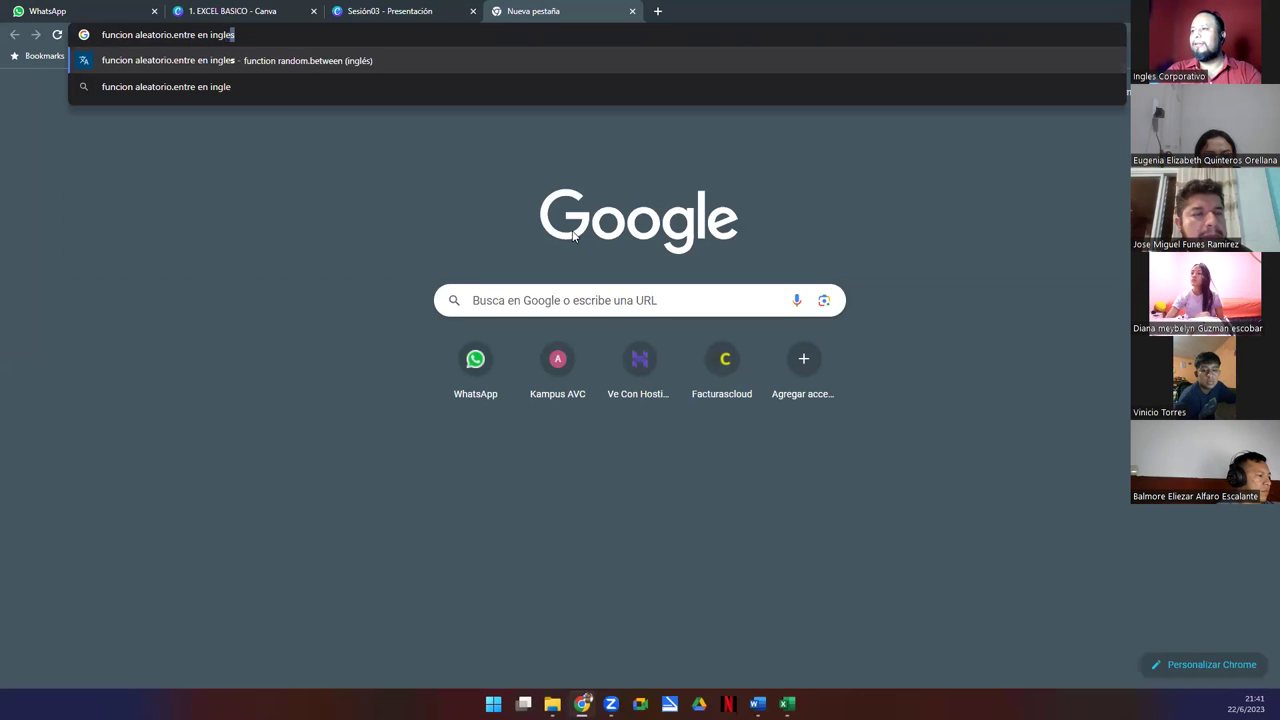
{"action": "key", "text": "Return"}
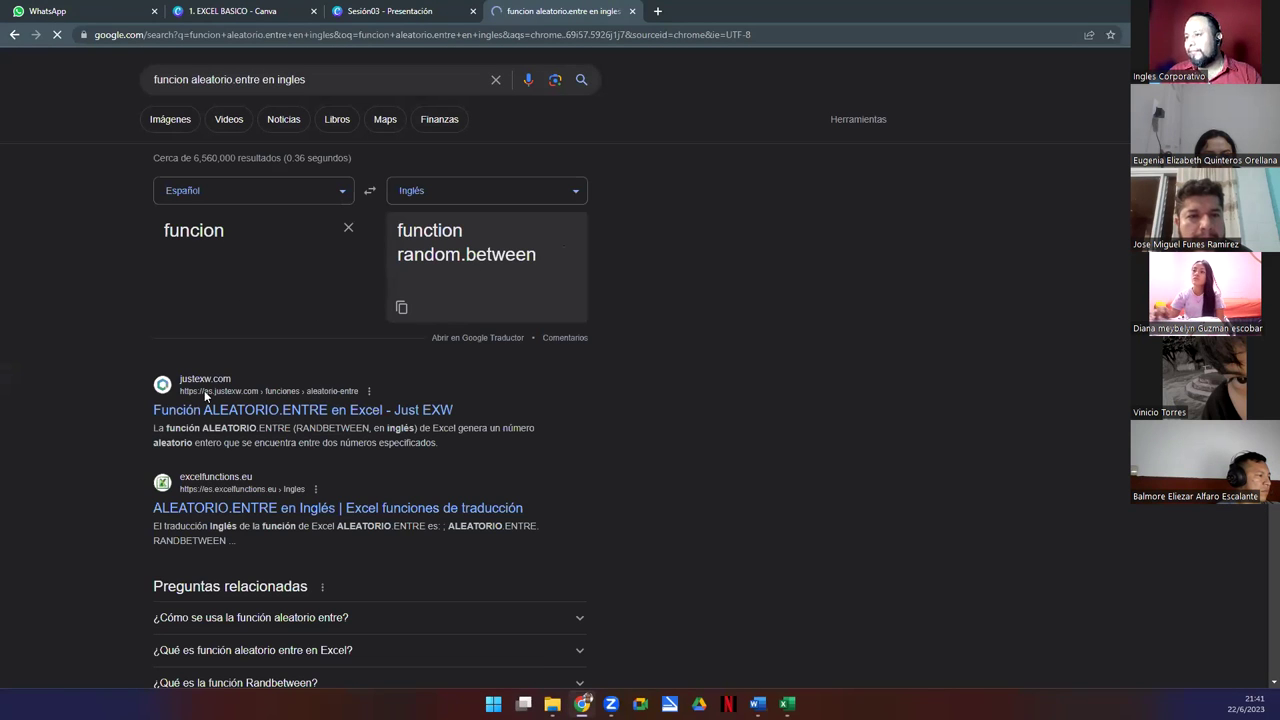
Step: Highlight the English function name RANDBETWEEN in the description of the first search result
{"action": "left_click_drag", "start_coordinate": [293, 430], "coordinate": [347, 433]}
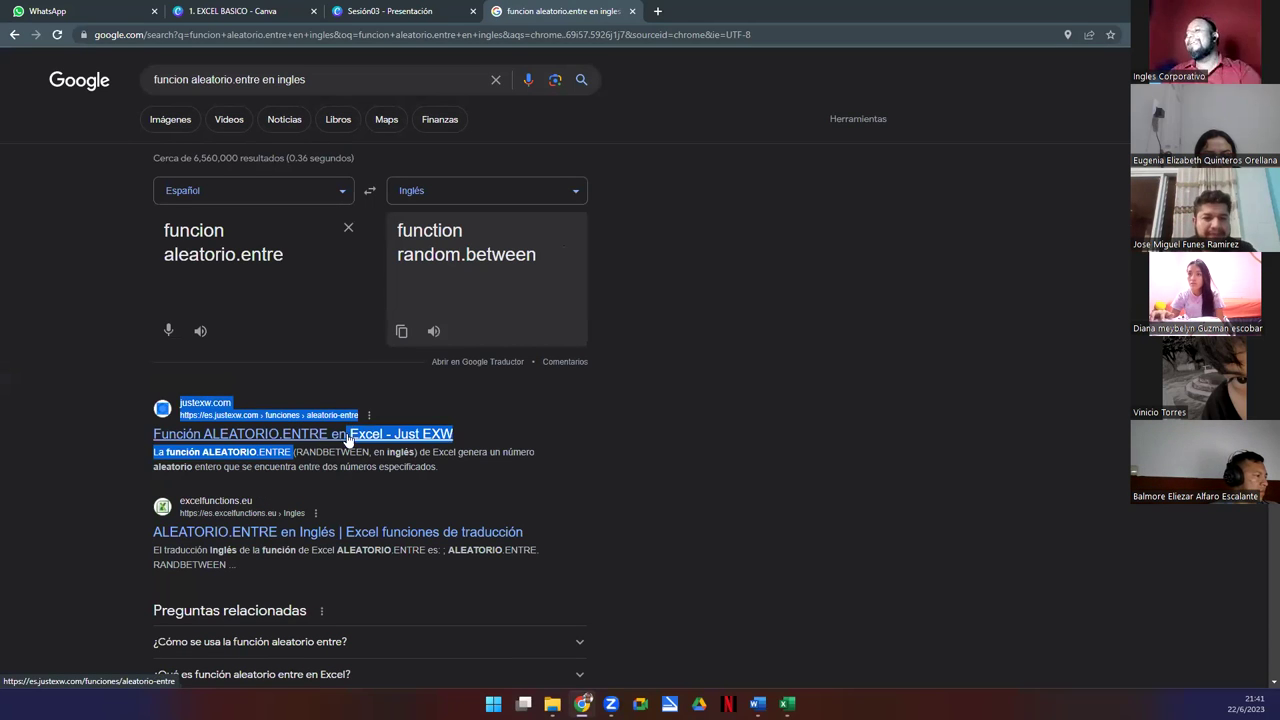
{"action": "left_click", "coordinate": [335, 490]}
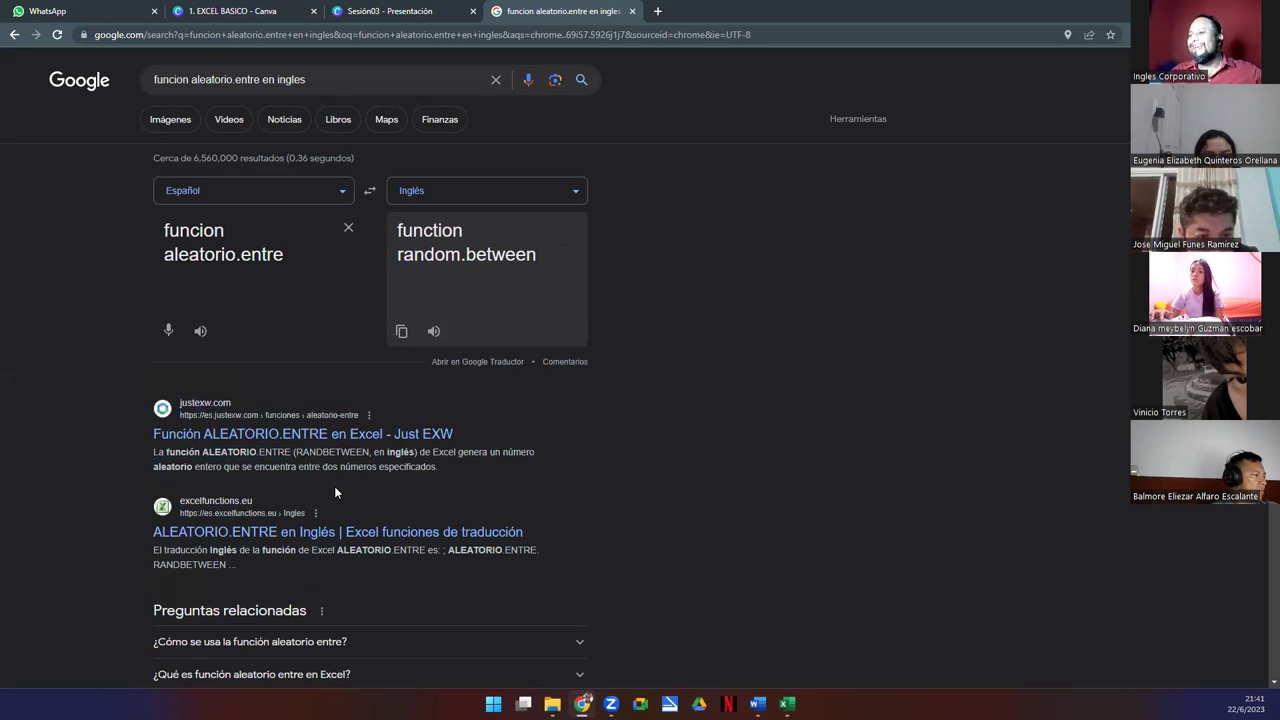
{"action": "left_click_drag", "start_coordinate": [297, 452], "coordinate": [367, 456]}
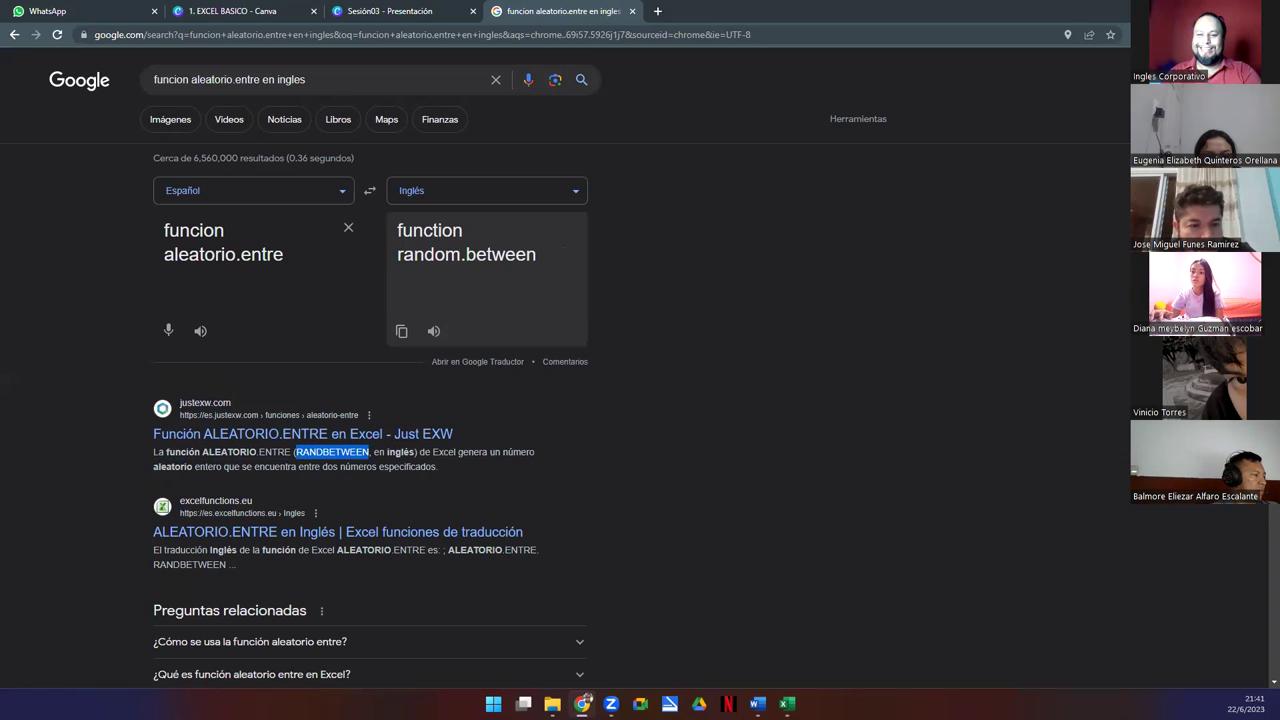
{"action": "key", "text": "alt+Tab"}
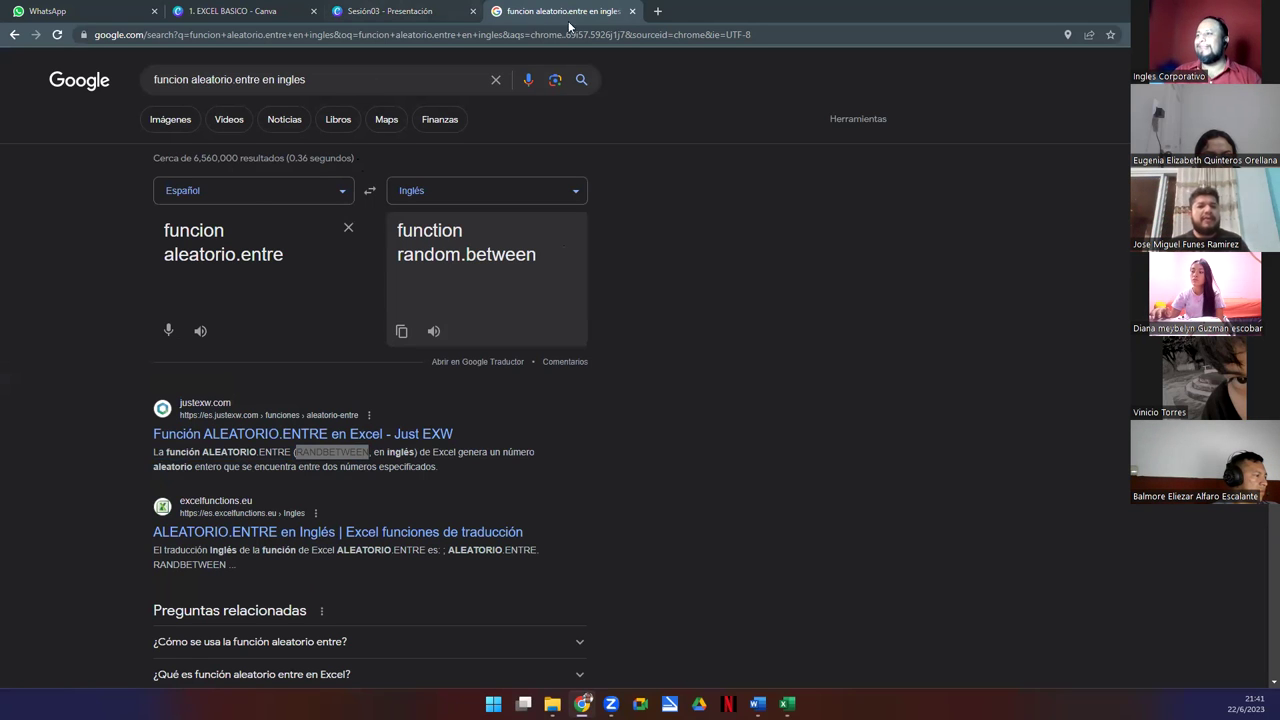
Step: Close the search tab, put the Canva presentation back in full screen, and switch to cell F7 of the Excel workbook
{"action": "left_click", "coordinate": [632, 11]}
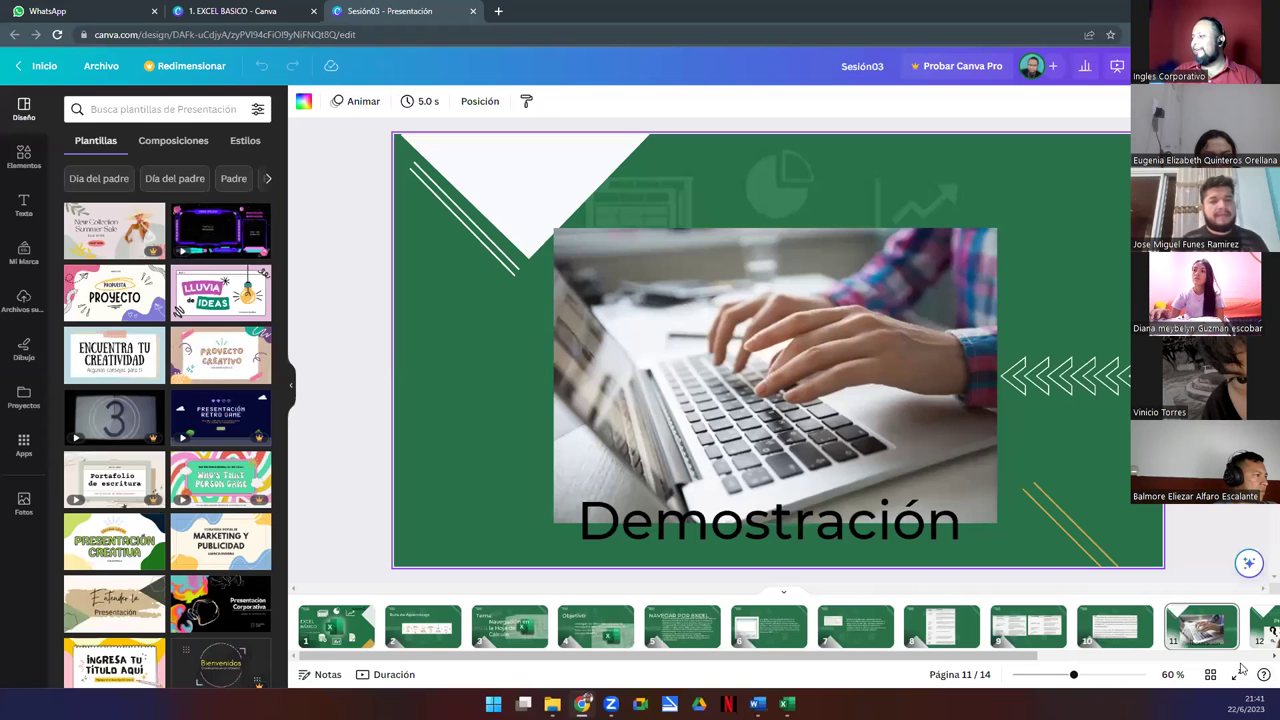
{"action": "left_click", "coordinate": [1237, 675]}
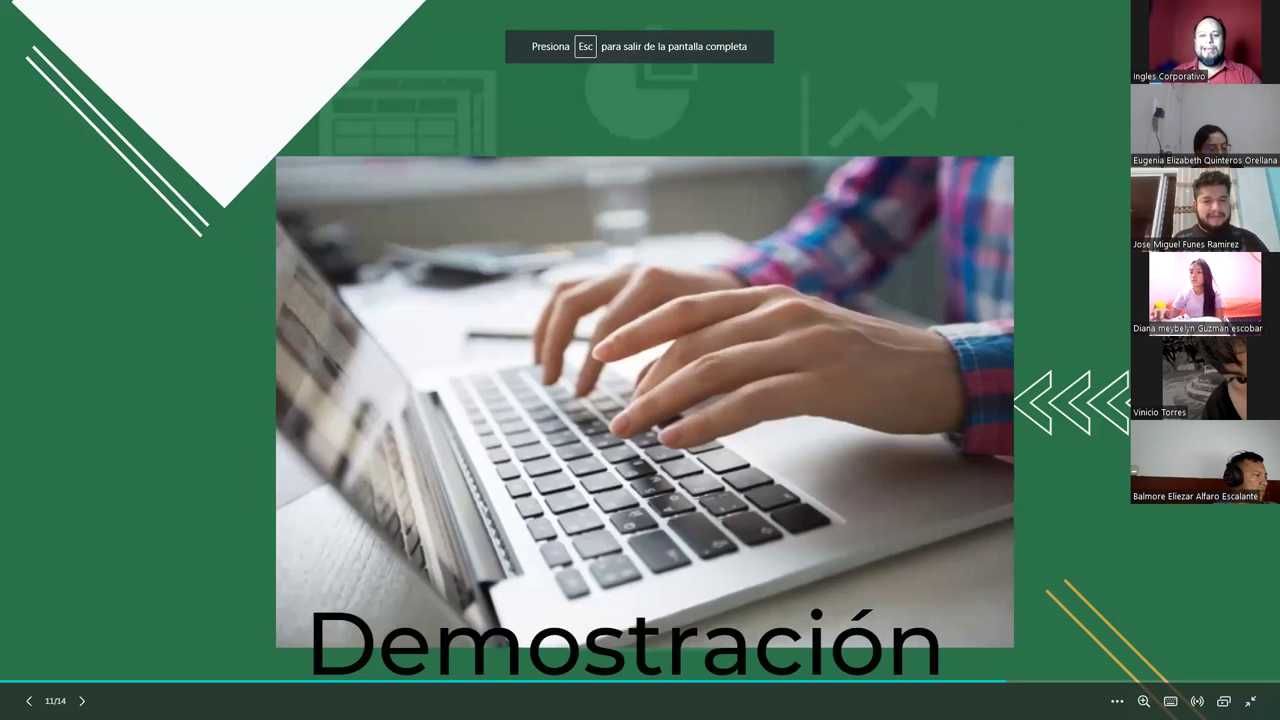
{"action": "key", "text": "alt+Tab"}
{"action": "left_click", "coordinate": [423, 291]}
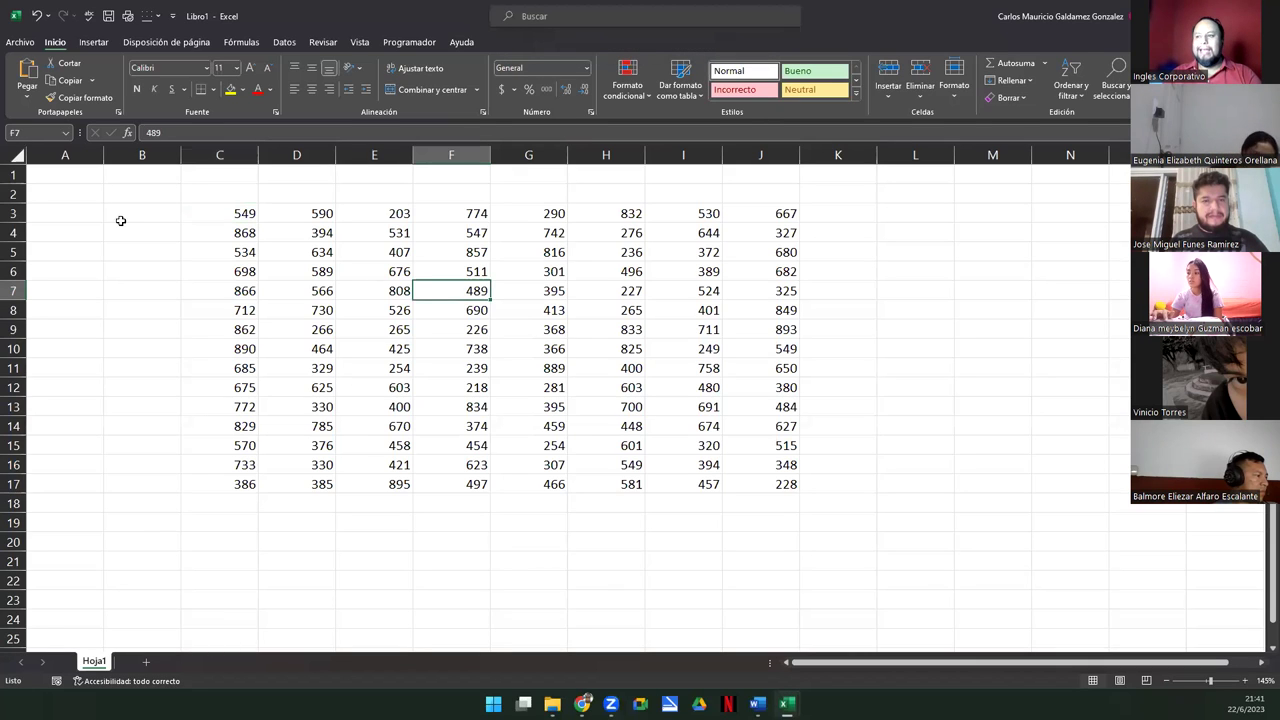
Step: From A1, move through the sheet one screen at a time down to A101 and back up to A1
{"action": "left_click", "coordinate": [64, 177]}
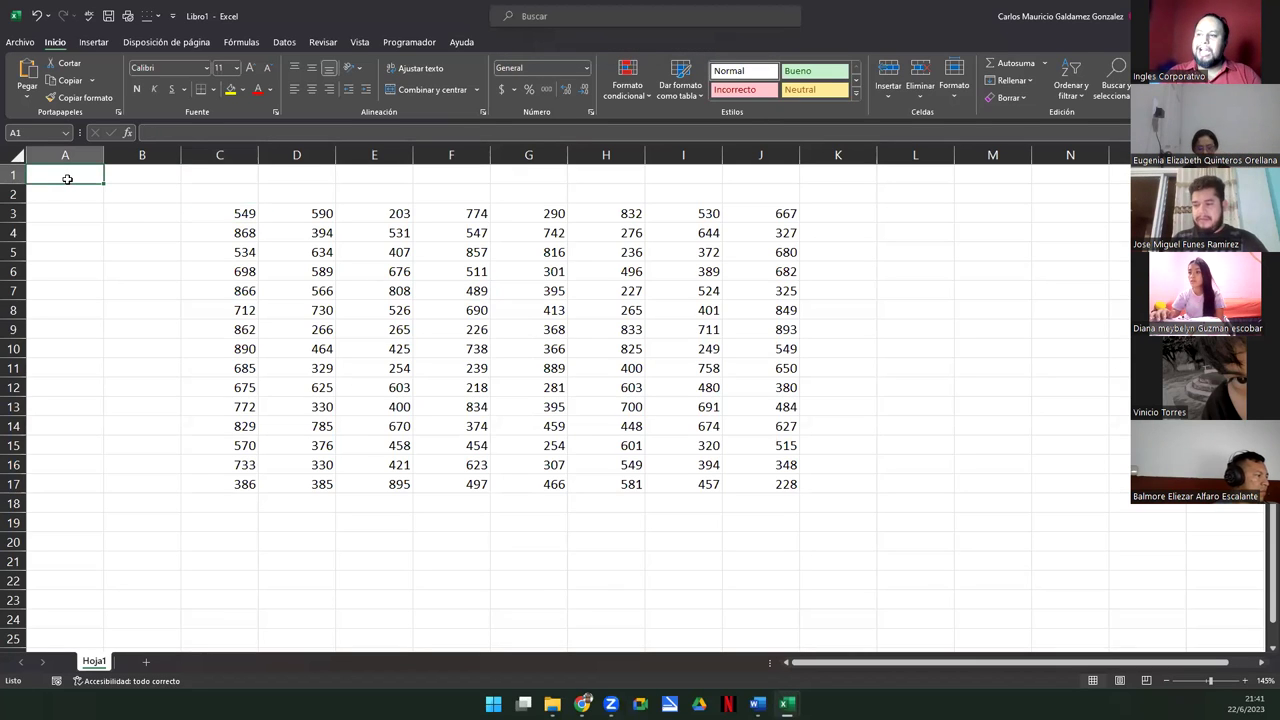
{"action": "key", "text": "Page_Down"}
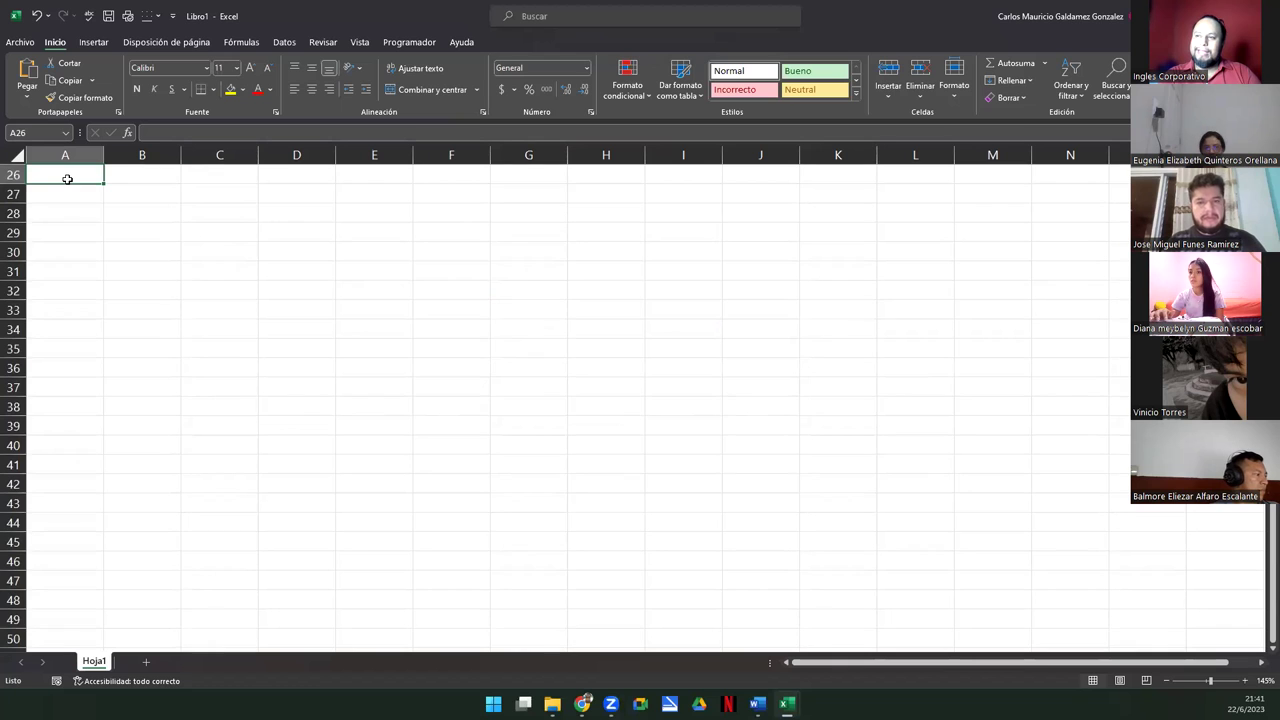
{"action": "key", "text": "Page_Up"}
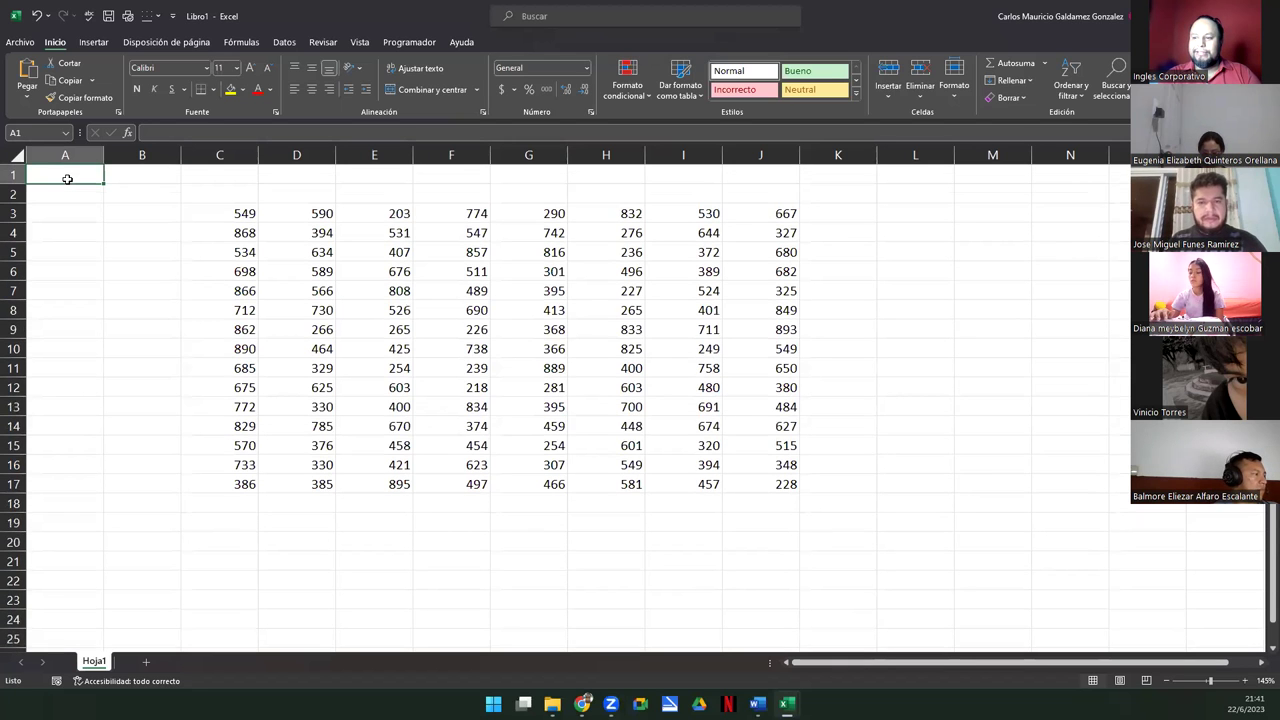
{"action": "key", "text": "Page_Down"}
{"action": "key", "text": "Page_Down"}
{"action": "key", "text": "Page_Down"}
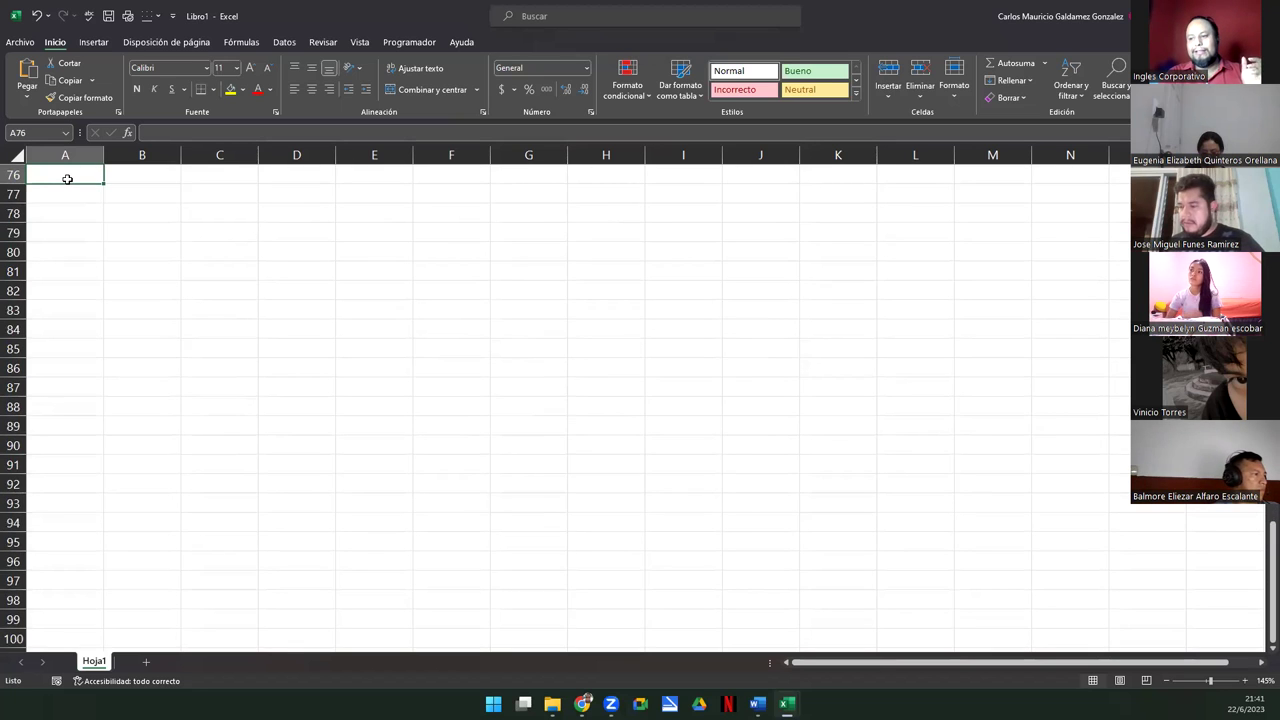
{"action": "key", "text": "Page_Down"}
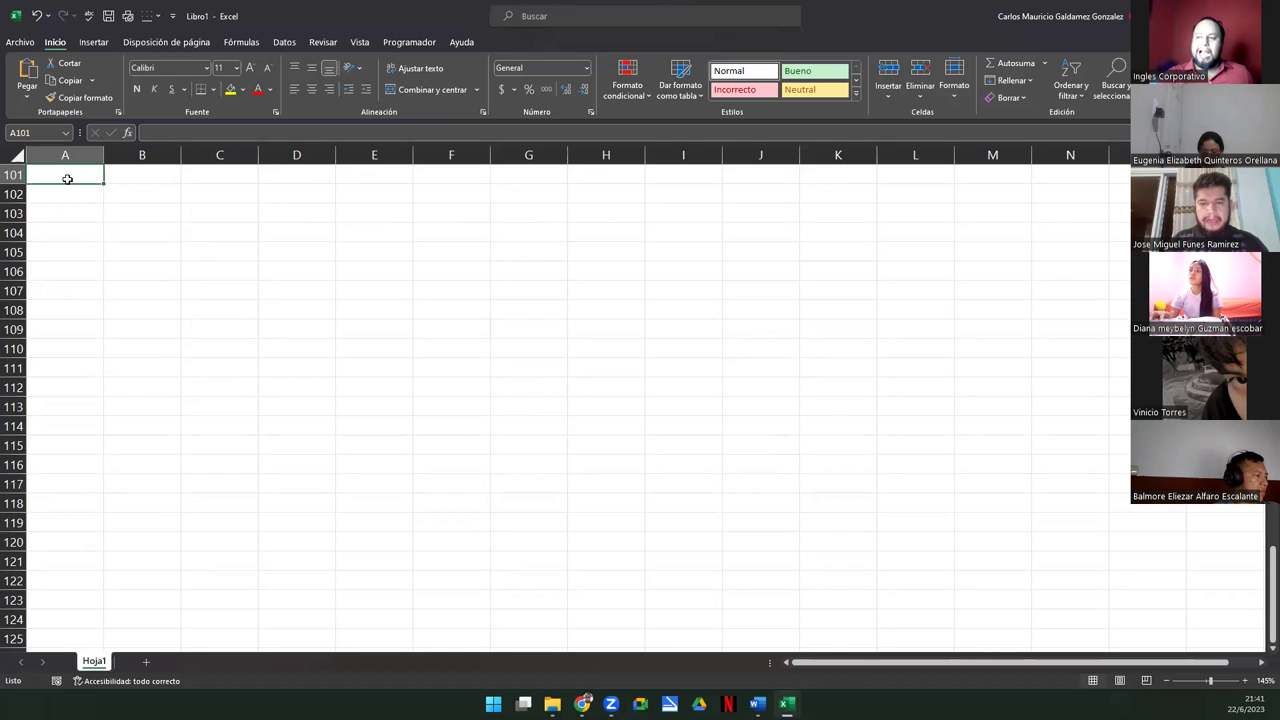
{"action": "key", "text": "Page_Up"}
{"action": "key", "text": "Page_Up"}
{"action": "key", "text": "Page_Up"}
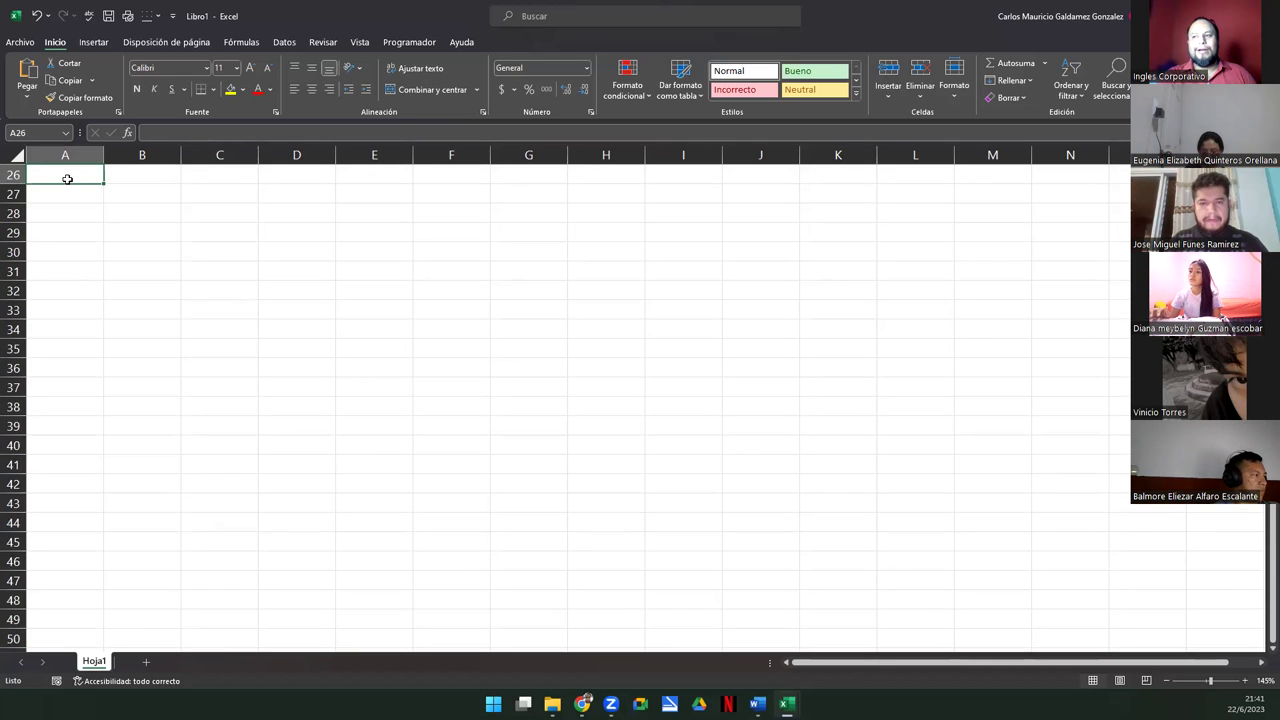
{"action": "key", "text": "Page_Up"}
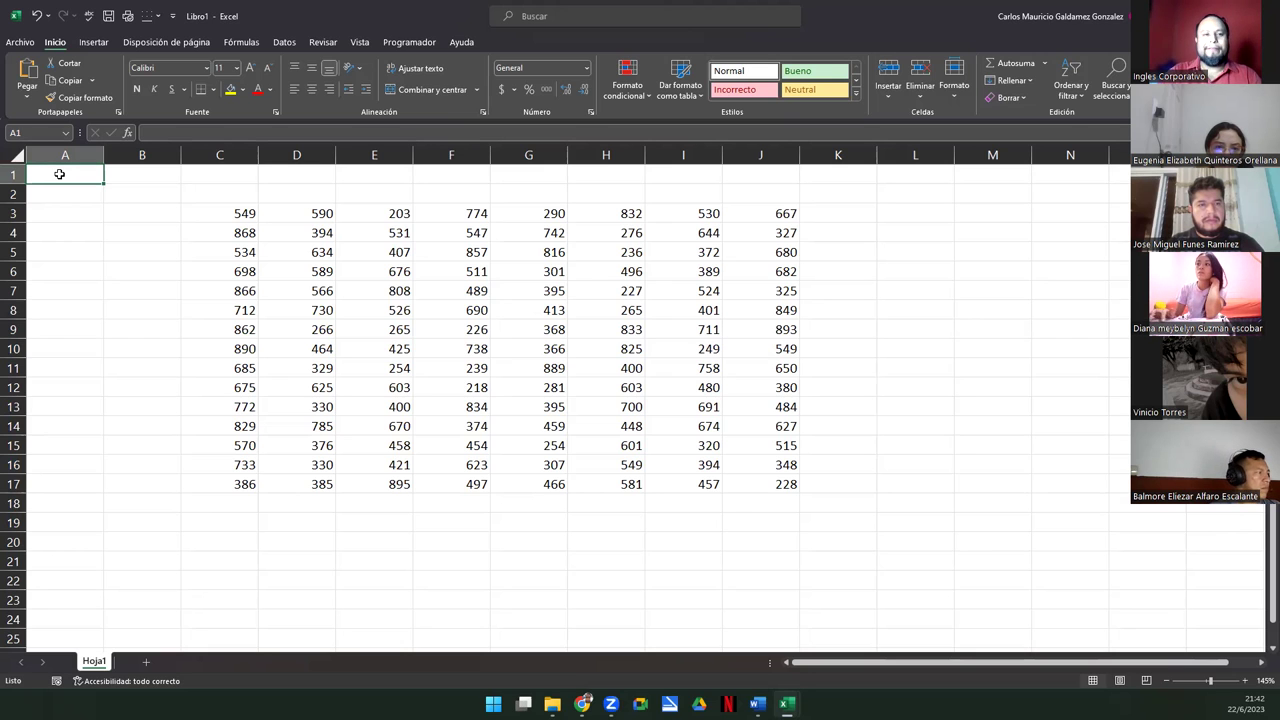
Step: Jump along row 1 to the sheet's last column at XFD1, select that entire column, and return to A1
{"action": "key", "text": "ctrl+Right"}
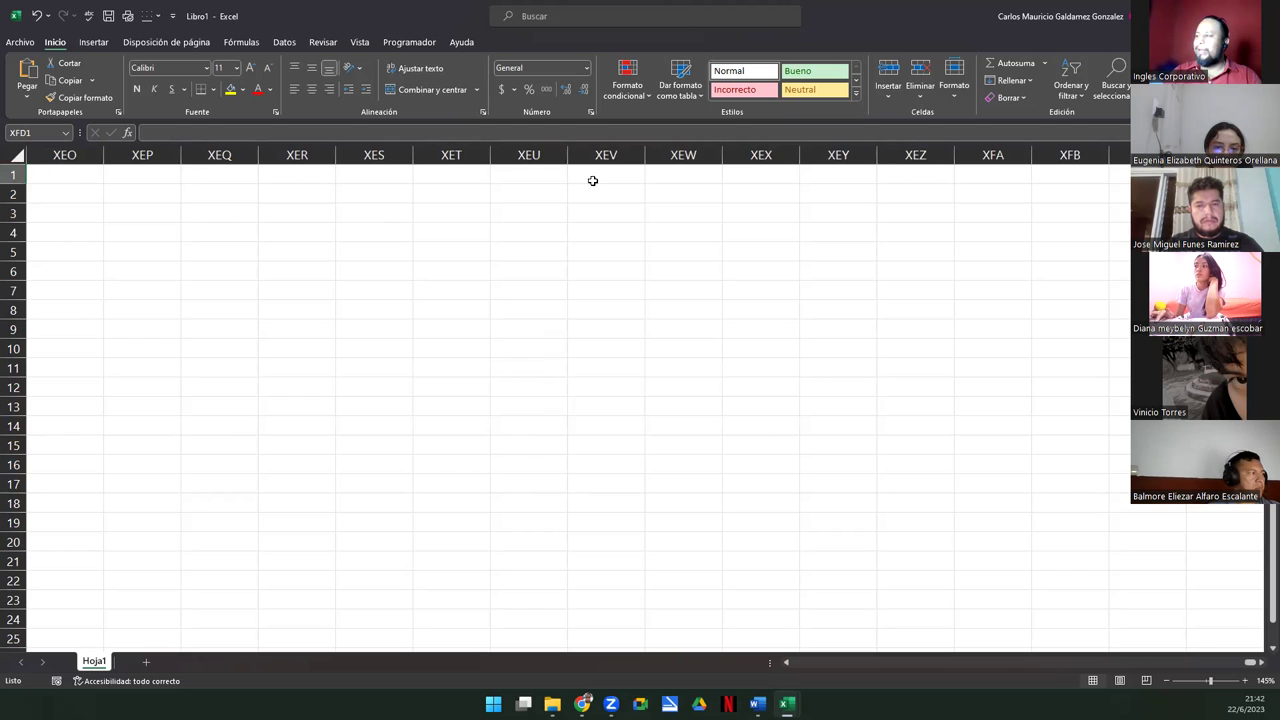
{"action": "key", "text": "ctrl+space"}
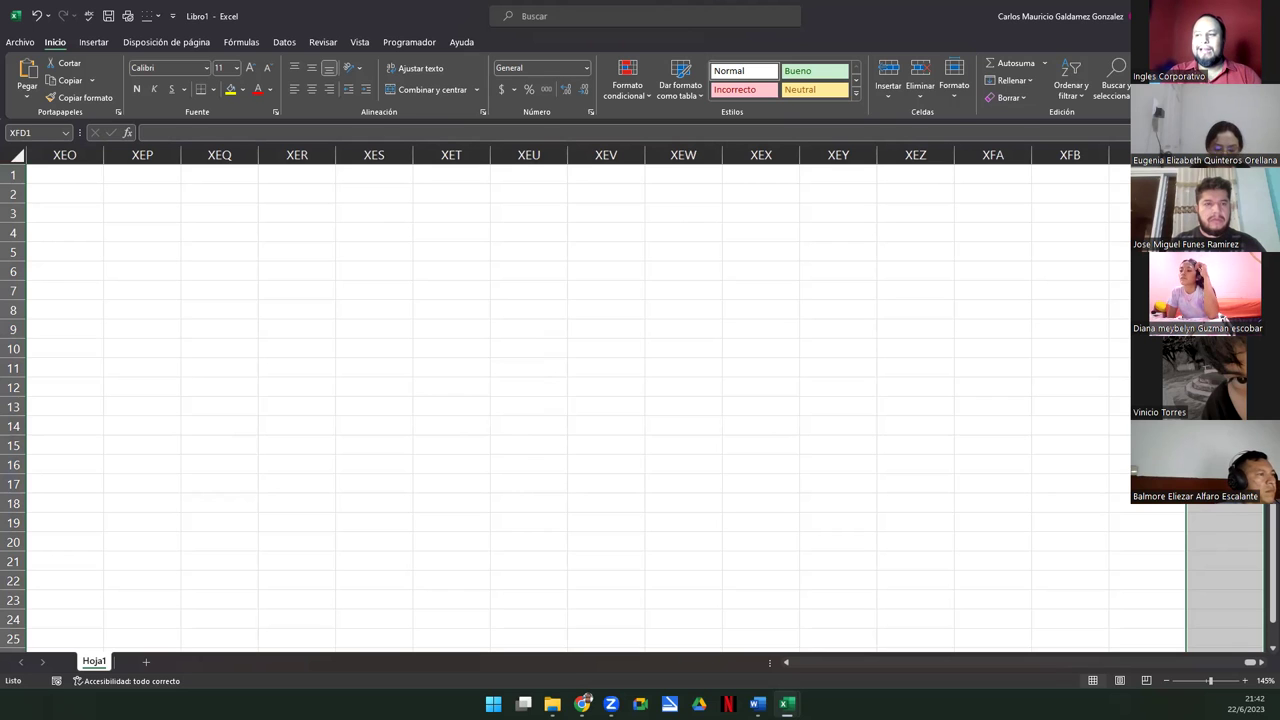
{"action": "key", "text": "ctrl+Home"}
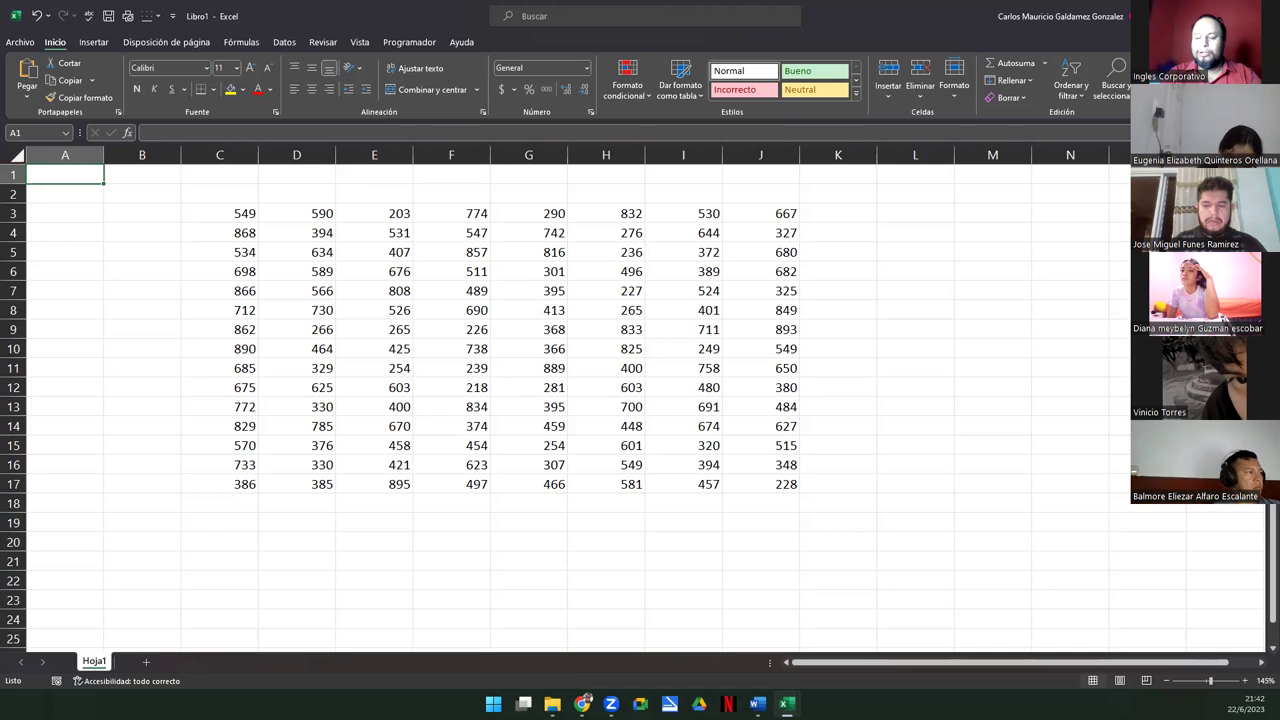
Step: Jump down column A to the sheet's last row at A1048576, look over the rows above it, and return to A1
{"action": "key", "text": "ctrl+Down"}
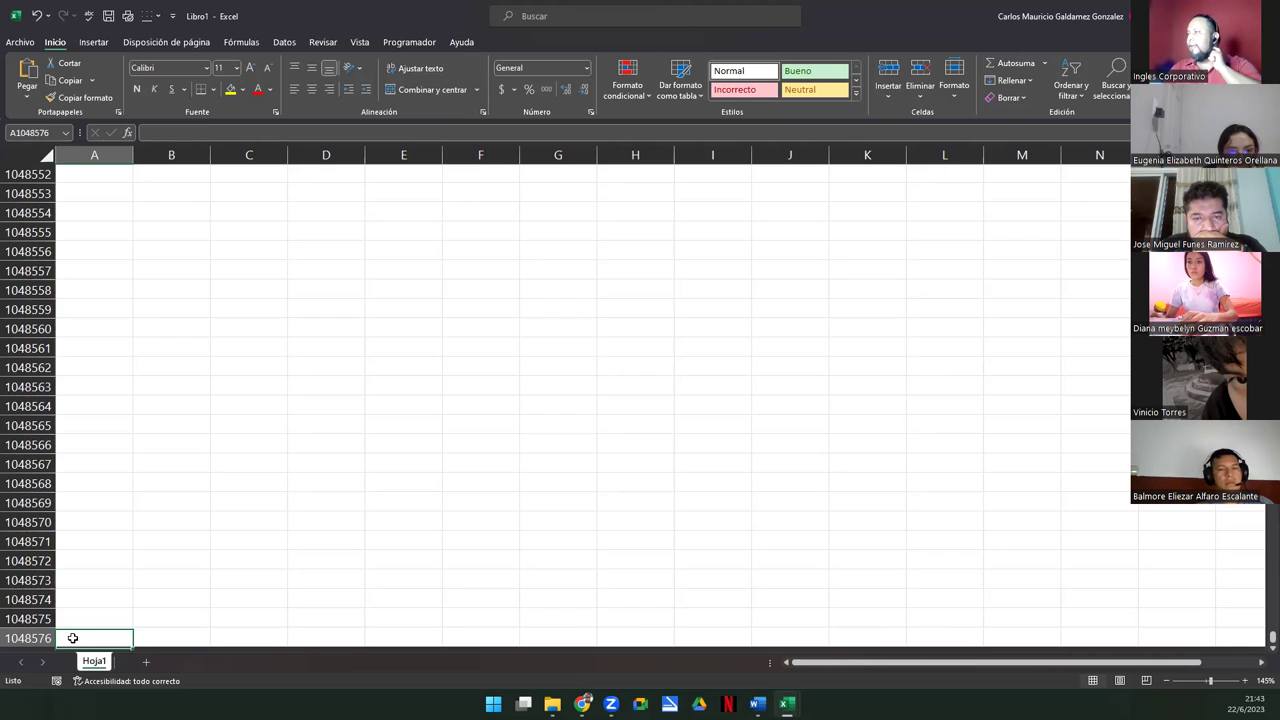
{"action": "scroll", "coordinate": [187, 546], "scroll_direction": "up", "scroll_amount": 20}
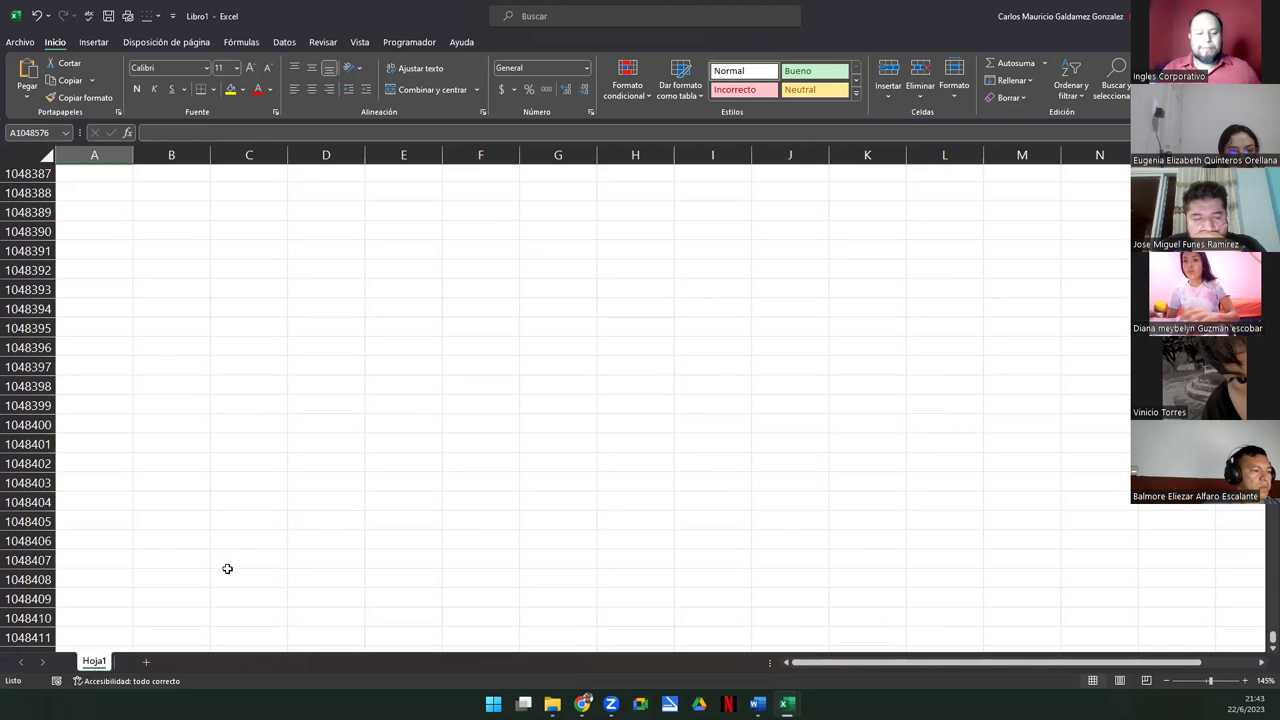
{"action": "key", "text": "ctrl+space"}
{"action": "key", "text": "ctrl+Home"}
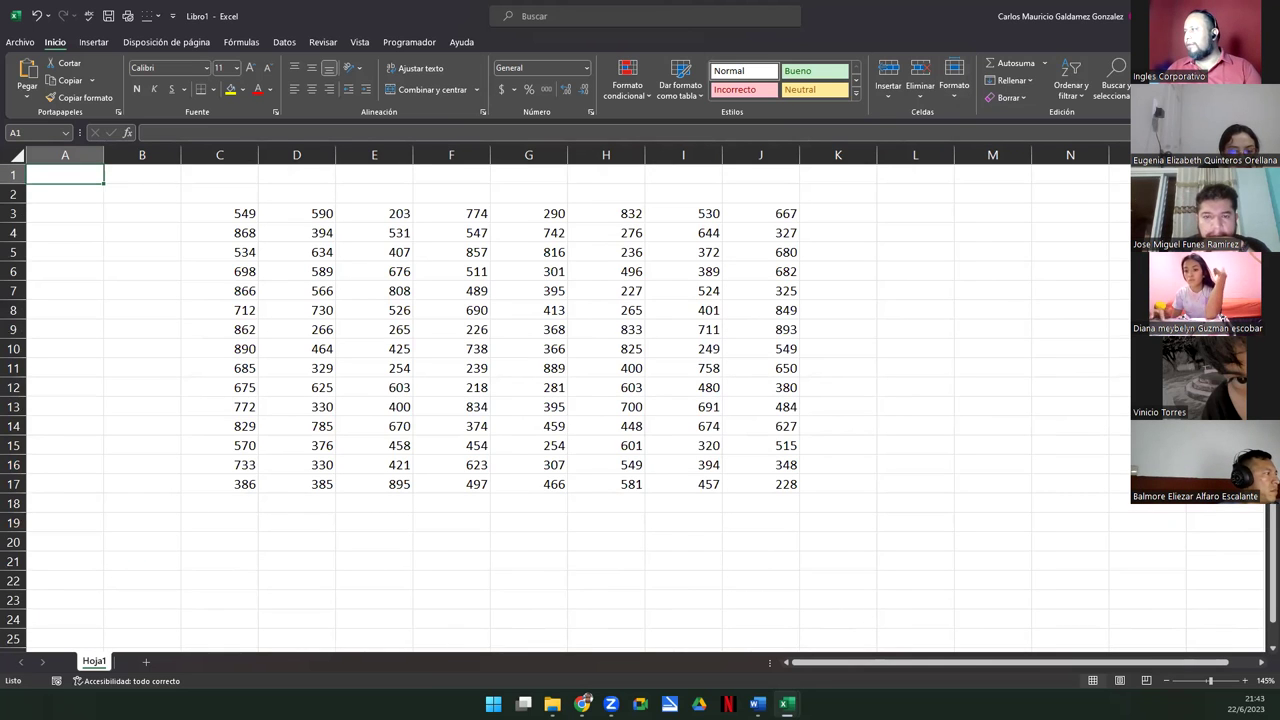
Step: Switch from the blank workbook's number table to the Semana1 workbook and open its Ejercicio 3 sheet
{"action": "key", "text": "alt+F4"}
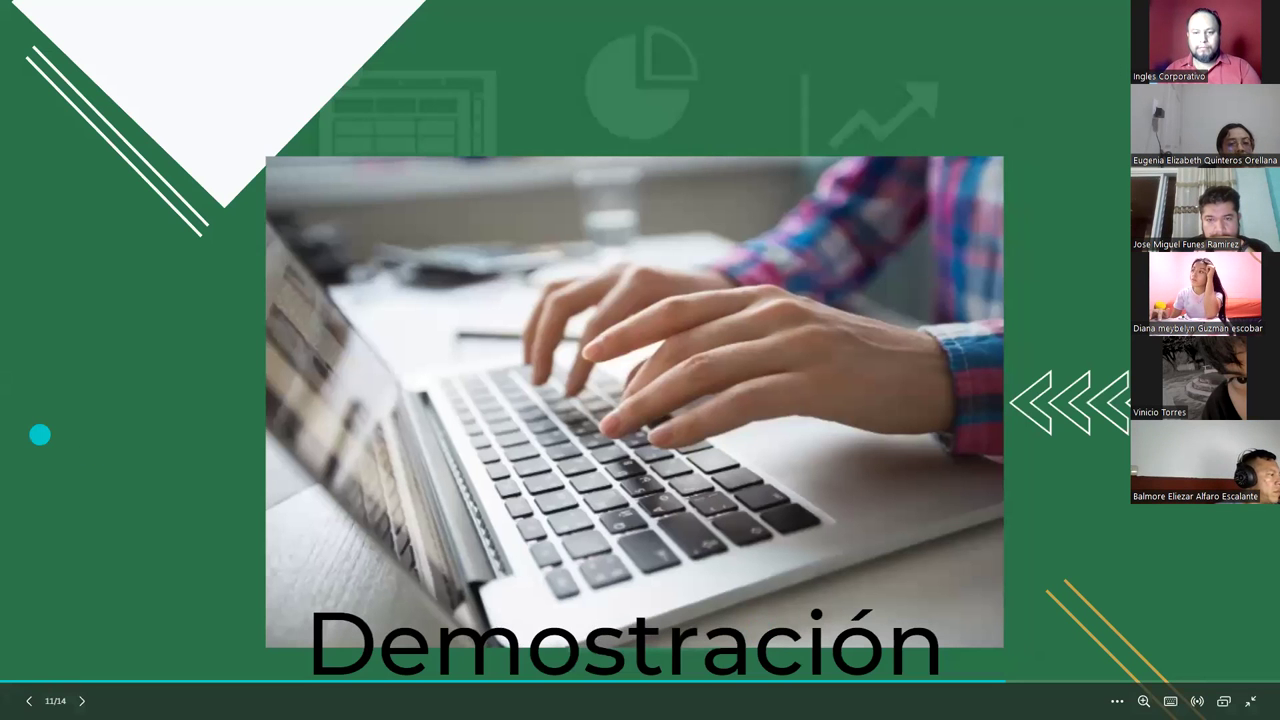
{"action": "key", "text": "alt+Tab"}
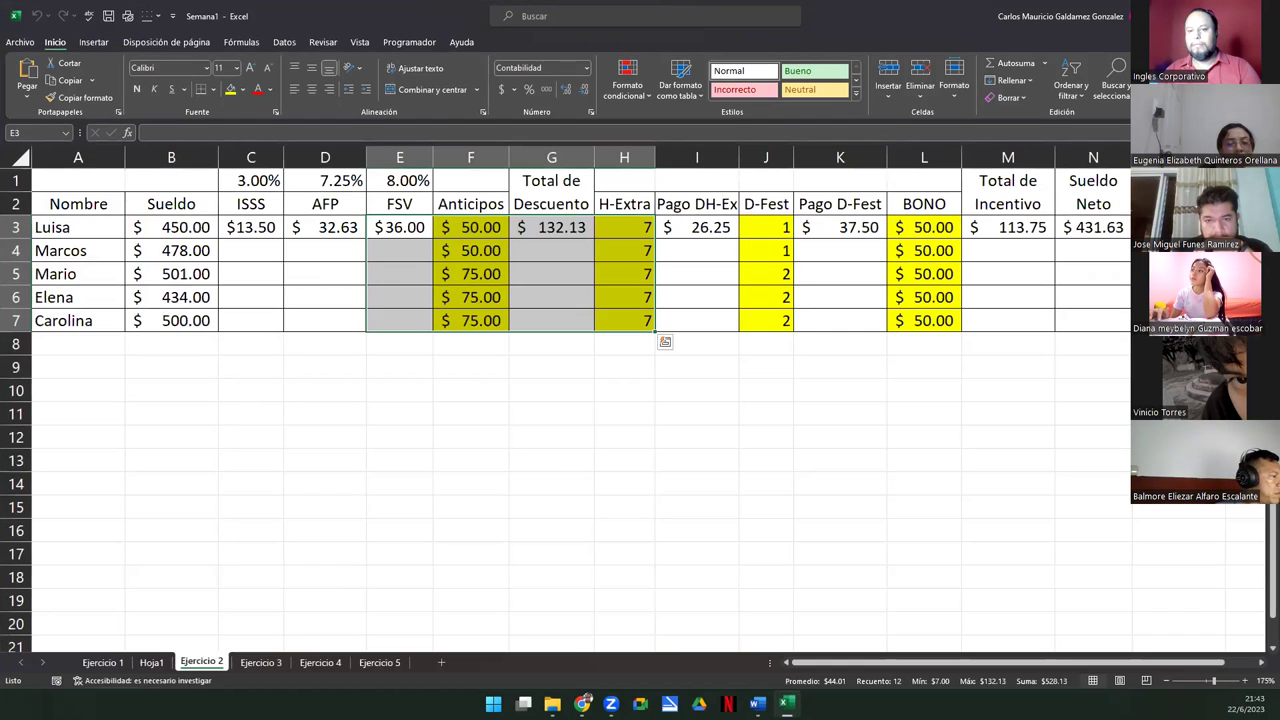
{"action": "left_click", "coordinate": [249, 664]}
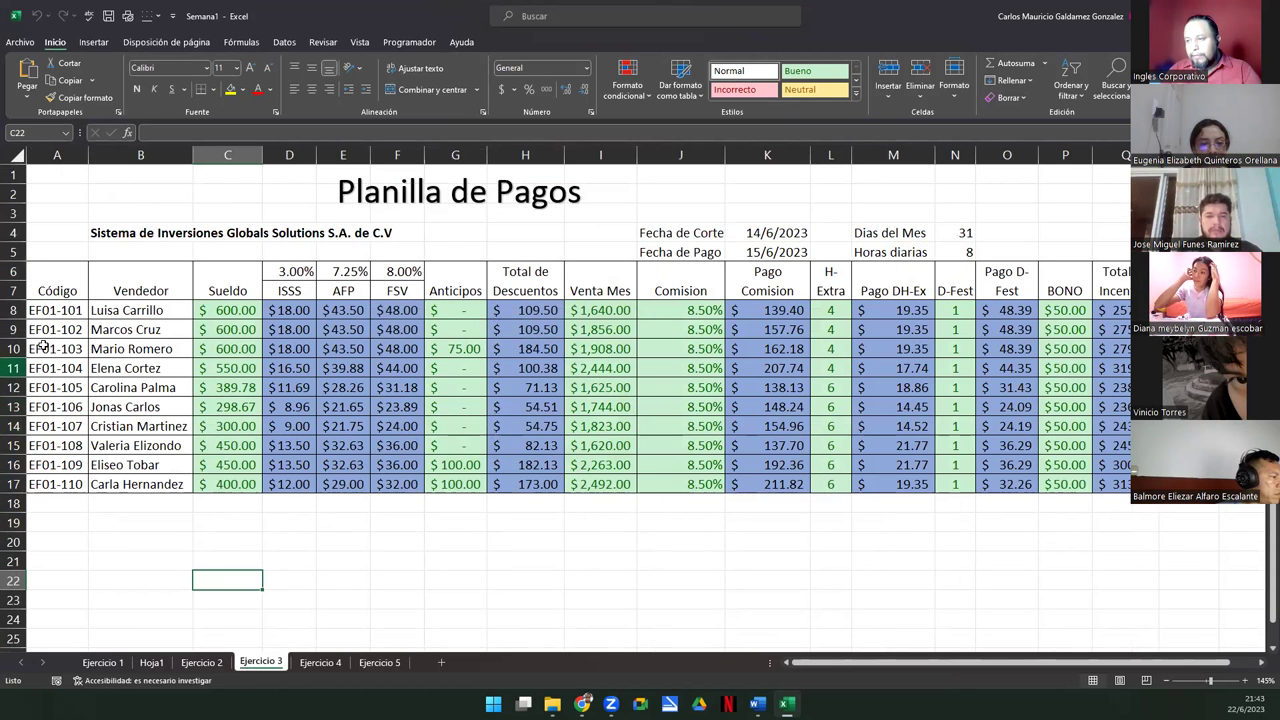
Step: Clear the contents of all the blue calculated columns in rows 8 to 17 of Planilla de Pagos, from ISSS through the final totals
{"action": "left_click_drag", "start_coordinate": [285, 310], "coordinate": [400, 479]}
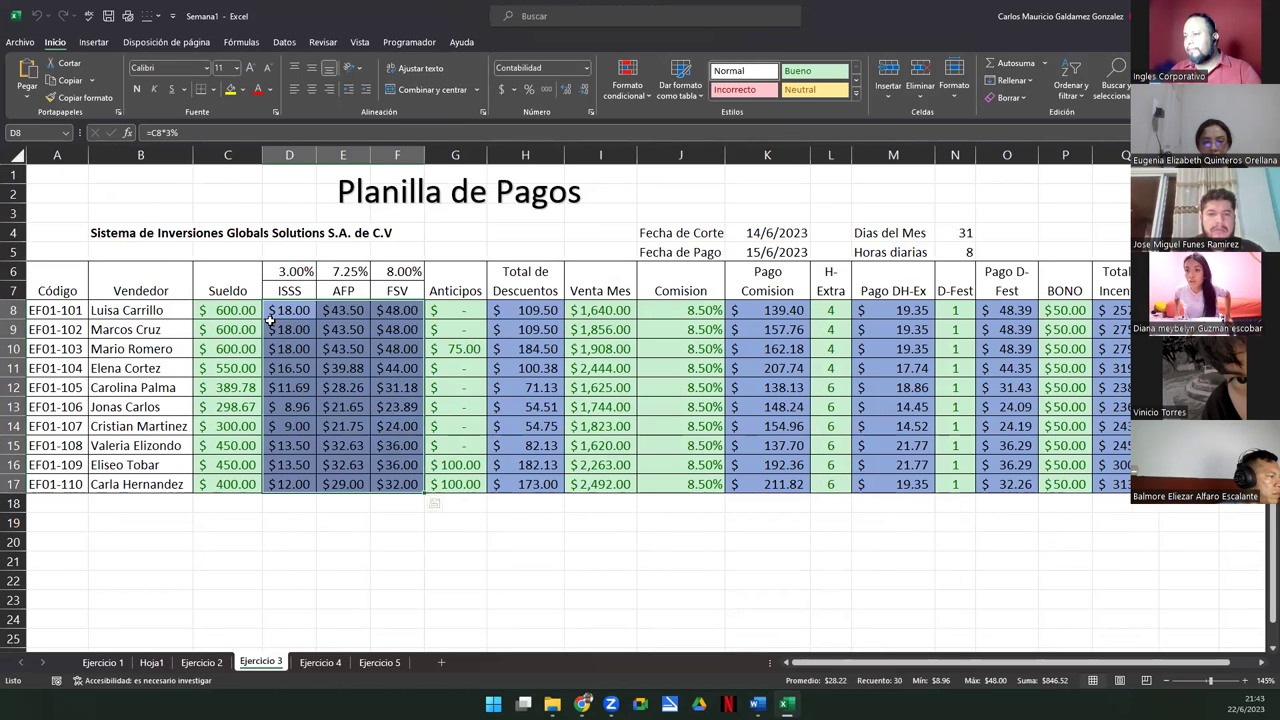
{"action": "left_click_drag", "start_coordinate": [518, 310], "coordinate": [545, 484]}
{"action": "left_click_drag", "start_coordinate": [756, 306], "coordinate": [756, 484]}
{"action": "left_click_drag", "start_coordinate": [903, 316], "coordinate": [900, 484]}
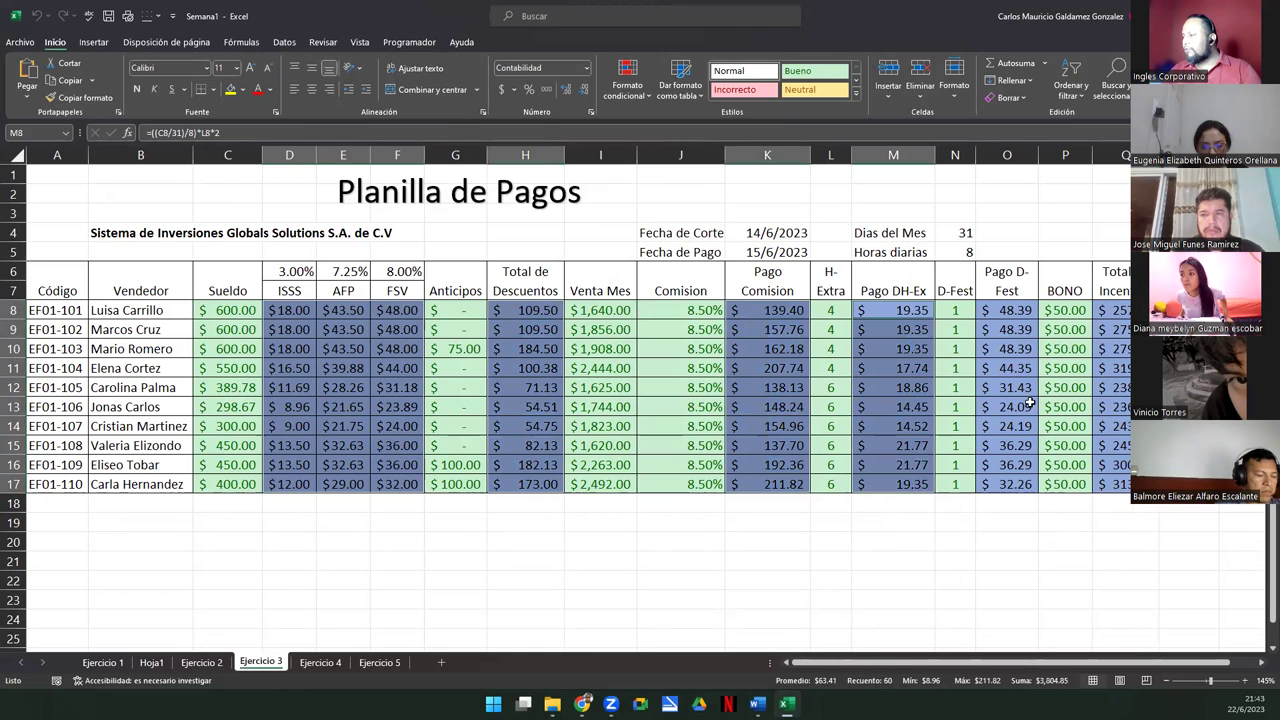
{"action": "left_click", "coordinate": [199, 663]}
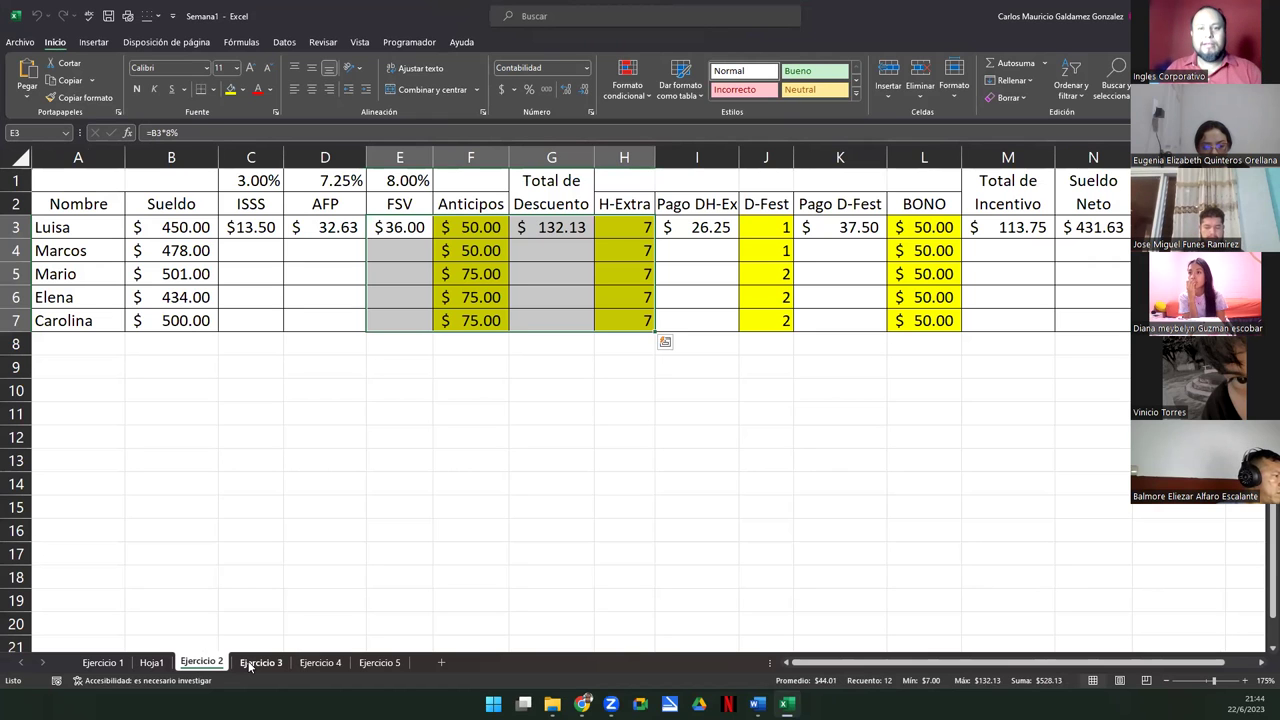
{"action": "left_click", "coordinate": [258, 662]}
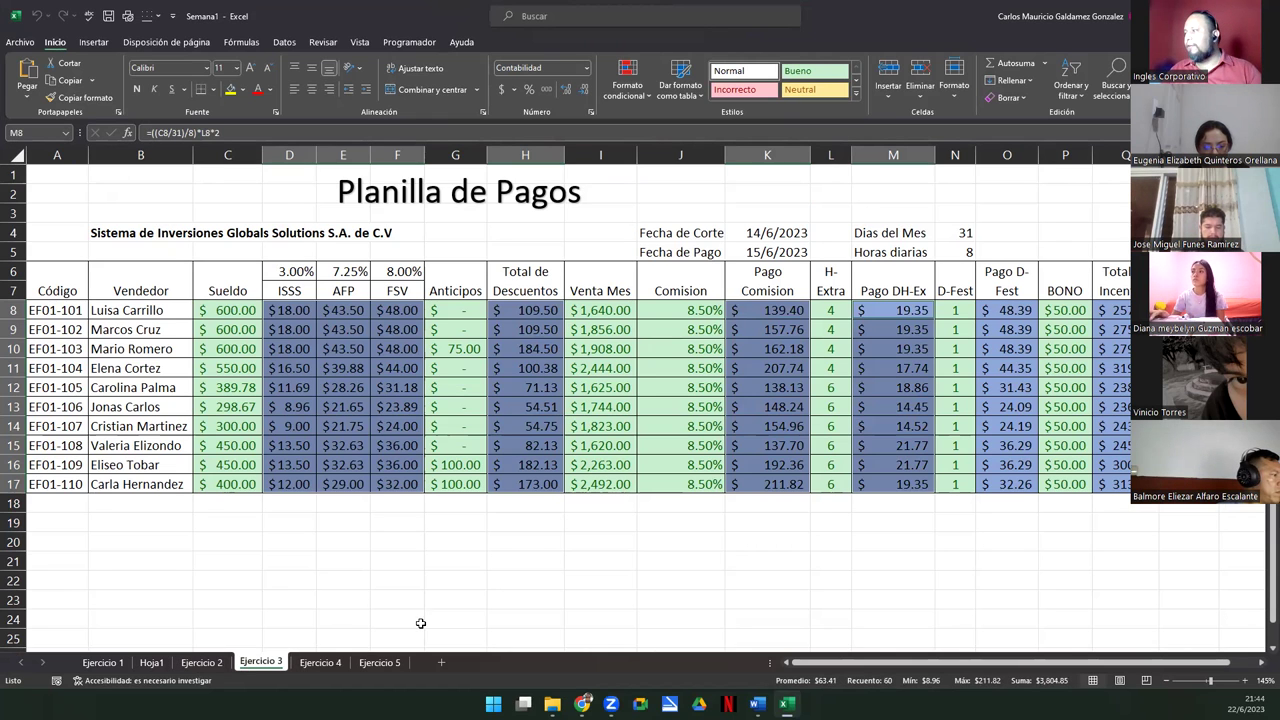
{"action": "left_click_drag", "start_coordinate": [1022, 310], "coordinate": [1022, 486]}
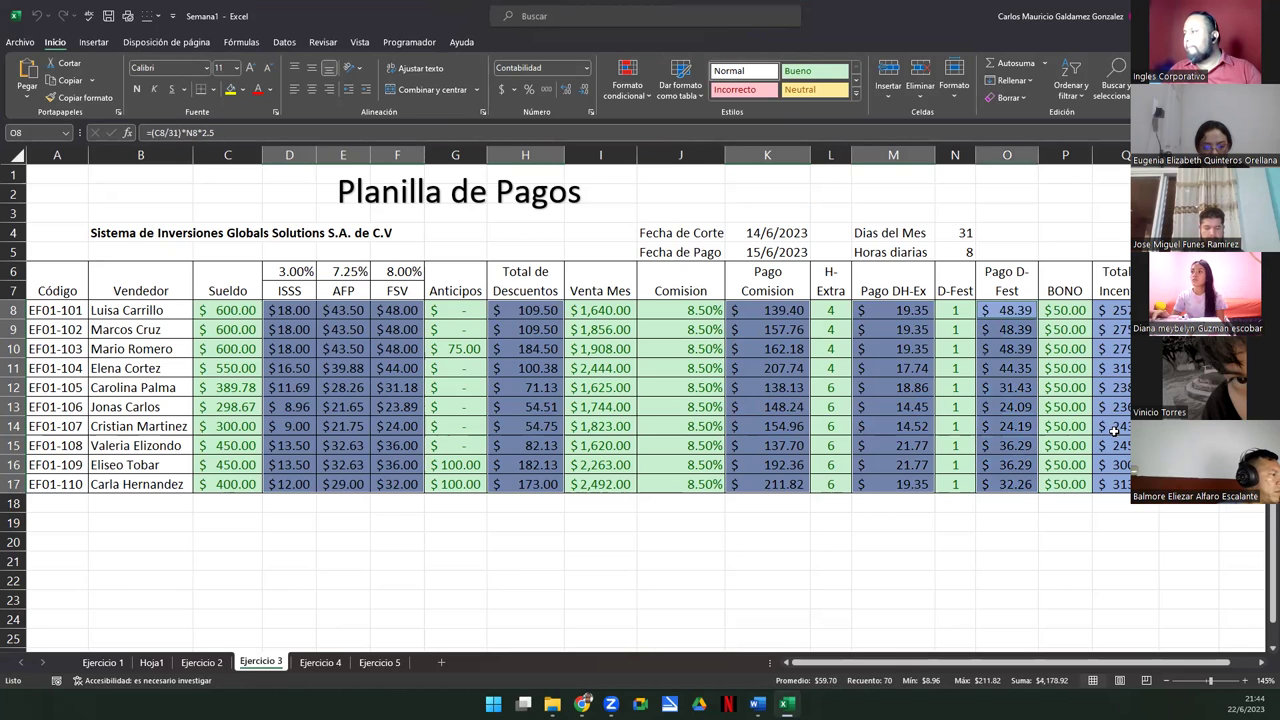
{"action": "left_click", "coordinate": [1118, 310], "text": "ctrl"}
{"action": "left_click_drag", "start_coordinate": [1118, 310], "coordinate": [1118, 484]}
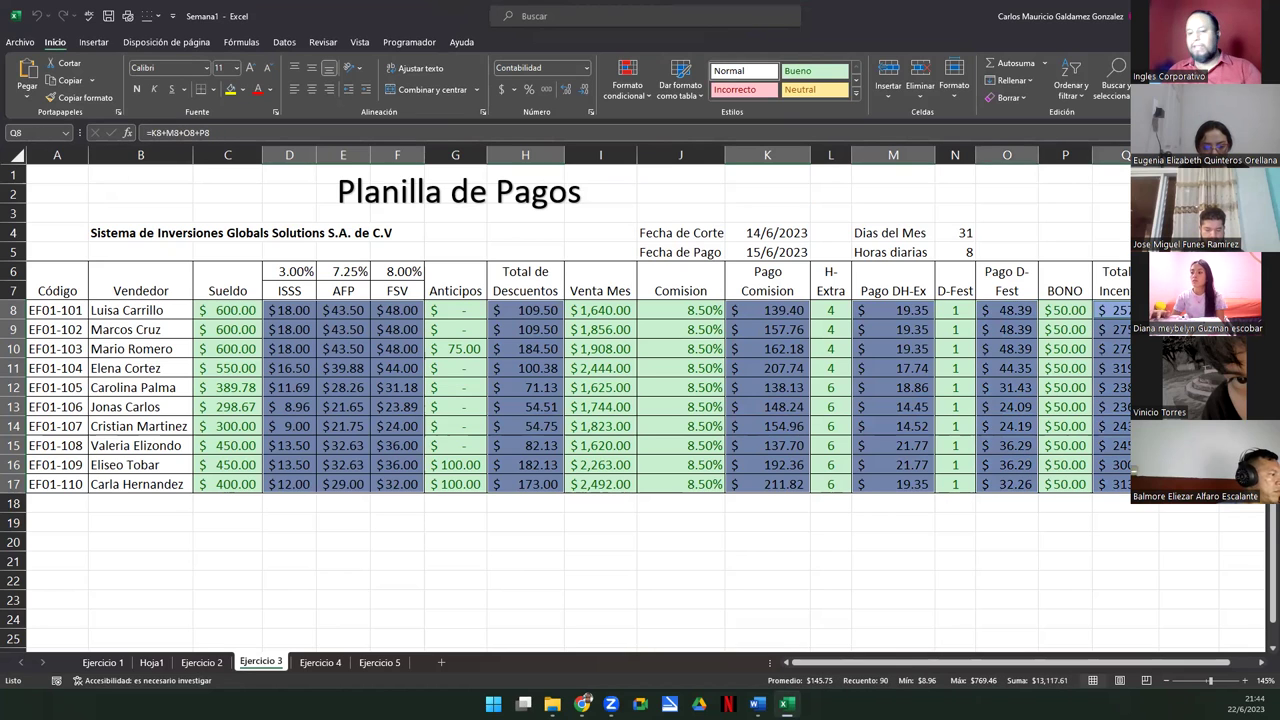
{"action": "key", "text": "Delete"}
{"action": "left_click", "coordinate": [519, 537]}
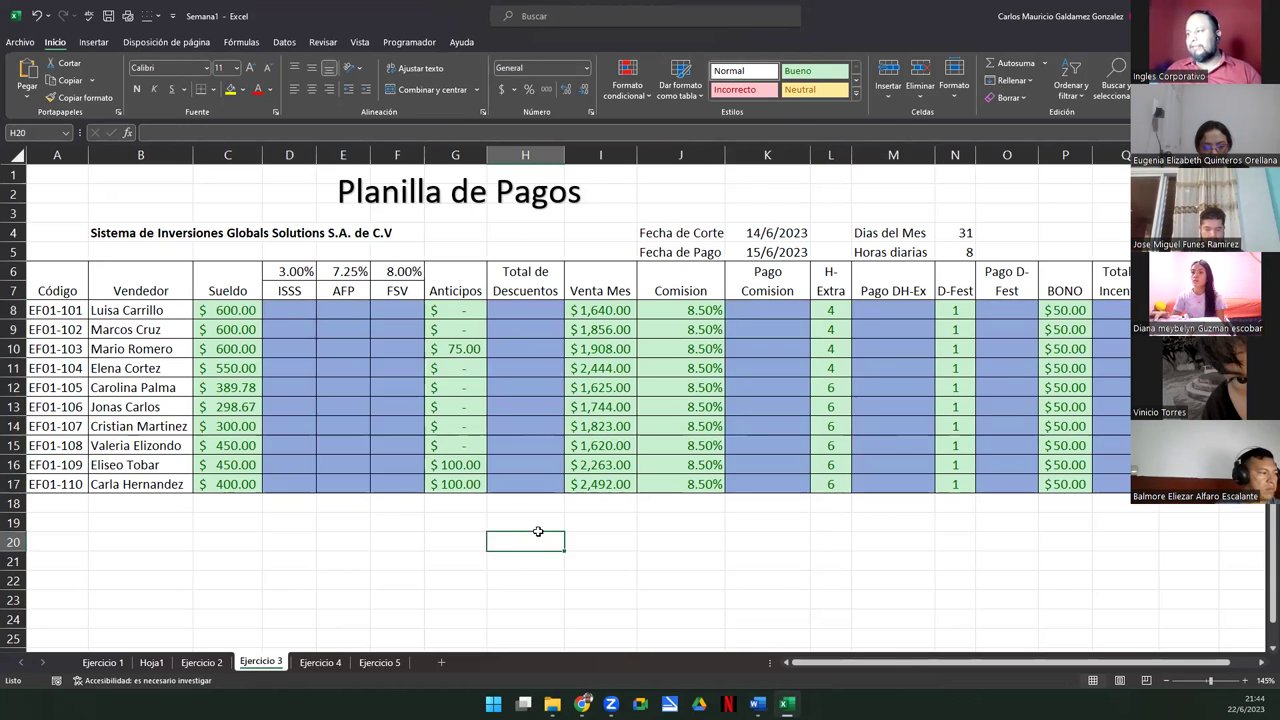
{"action": "left_click", "coordinate": [655, 309]}
{"action": "left_click", "coordinate": [475, 518]}
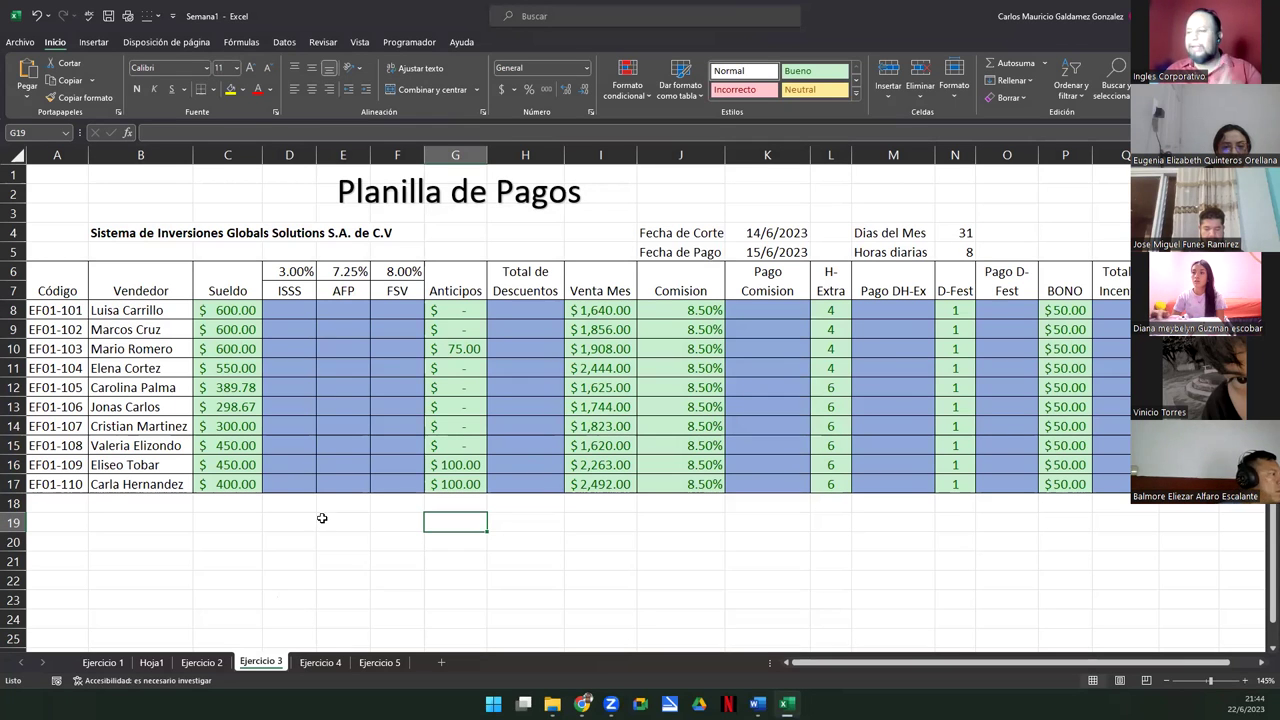
Step: Clear the remaining green data in rows 8 to 17, from the Sueldo column through the table's last column
{"action": "left_click", "coordinate": [359, 417]}
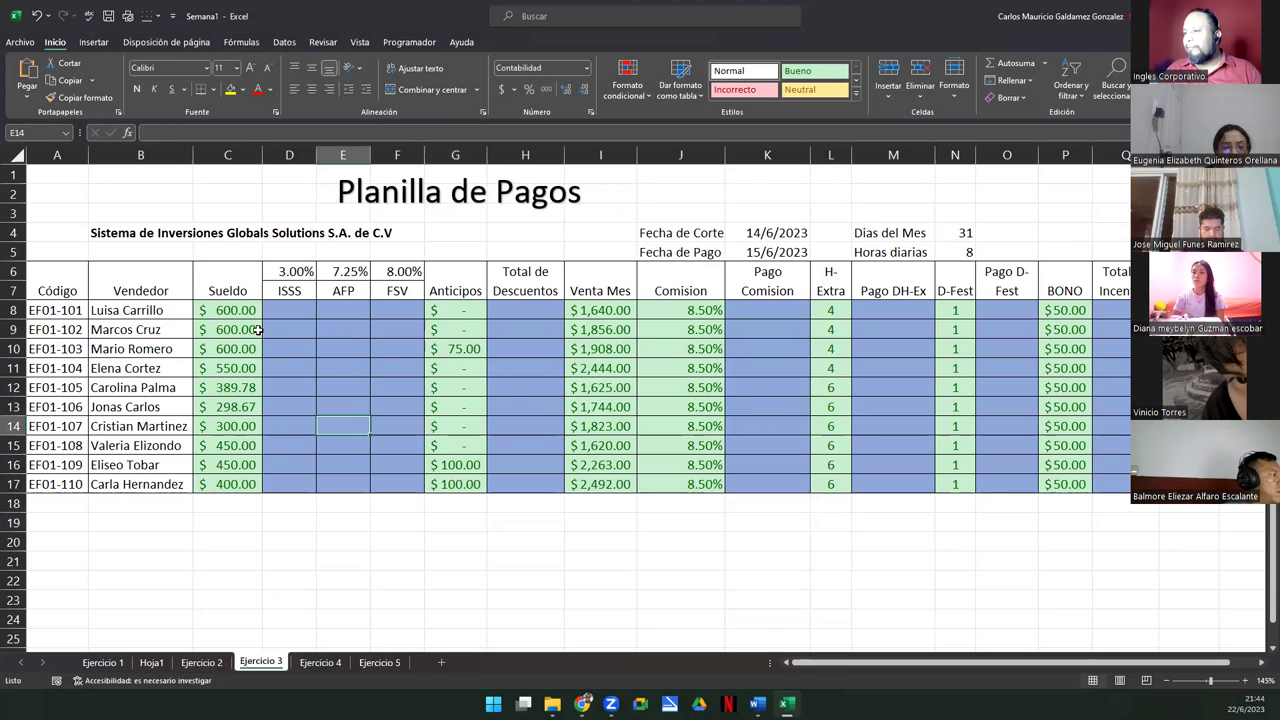
{"action": "left_click_drag", "start_coordinate": [228, 309], "coordinate": [1218, 490]}
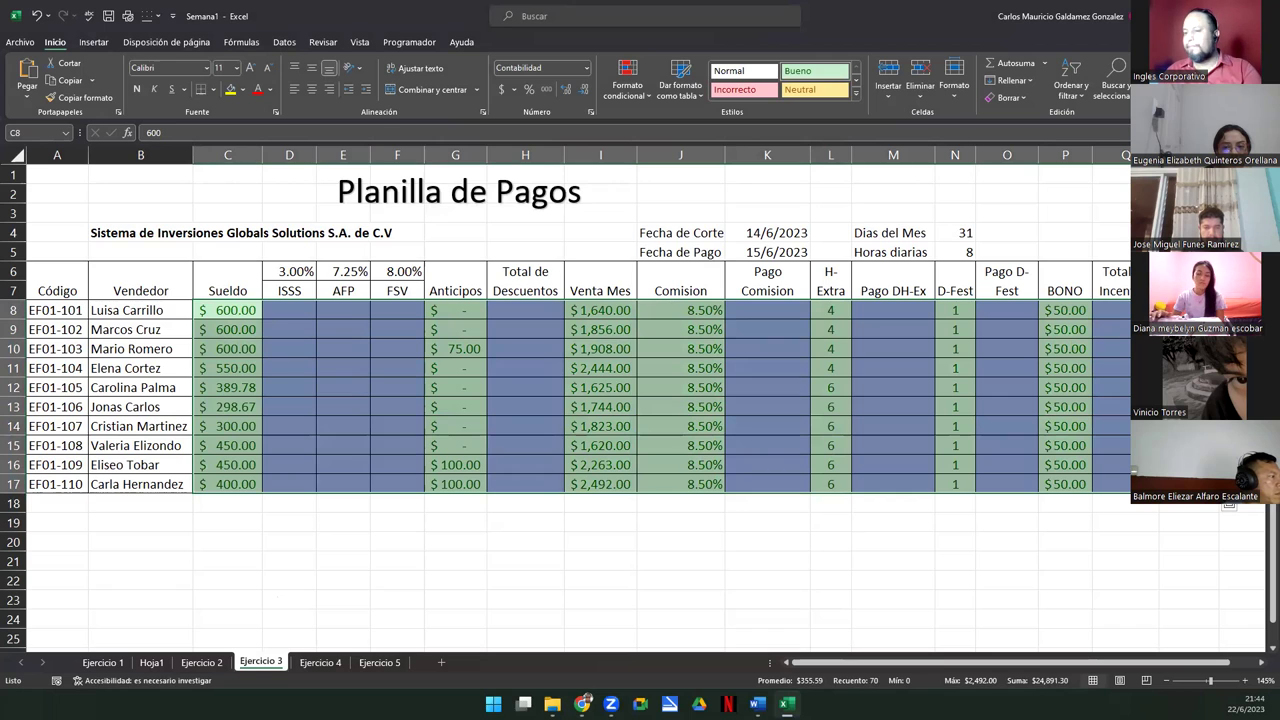
{"action": "left_click", "coordinate": [1229, 505]}
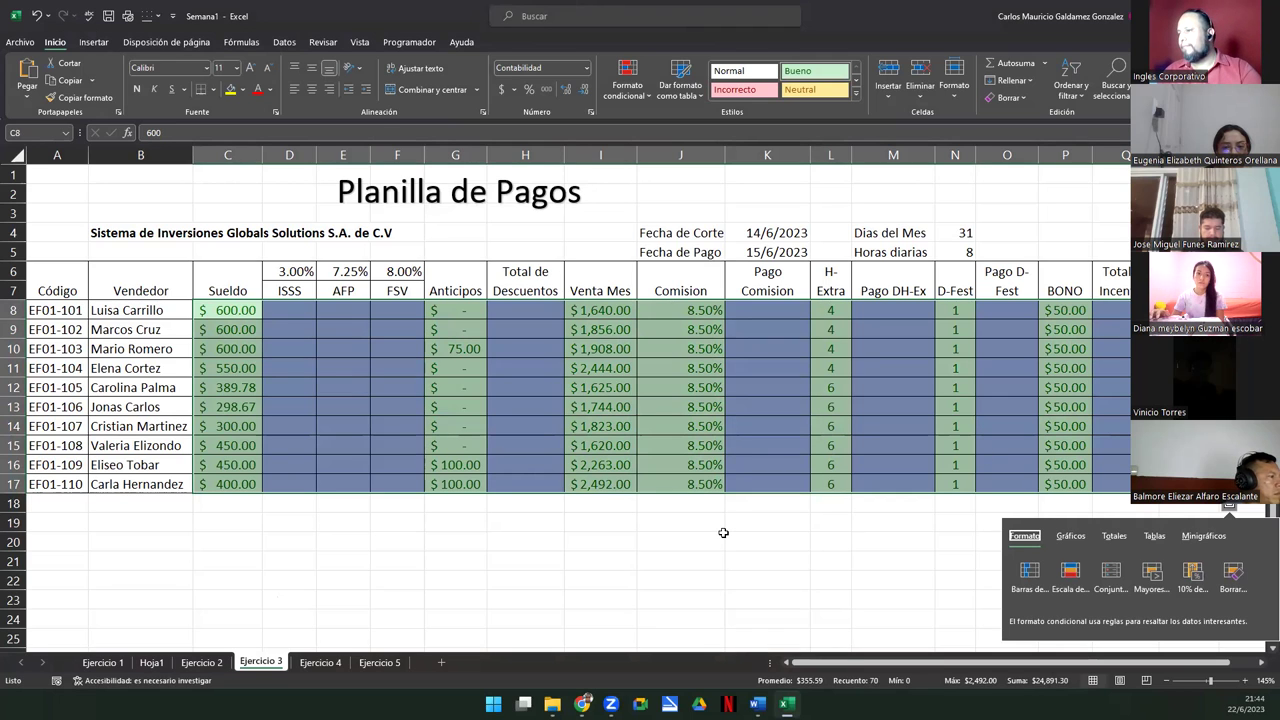
{"action": "key", "text": "Escape"}
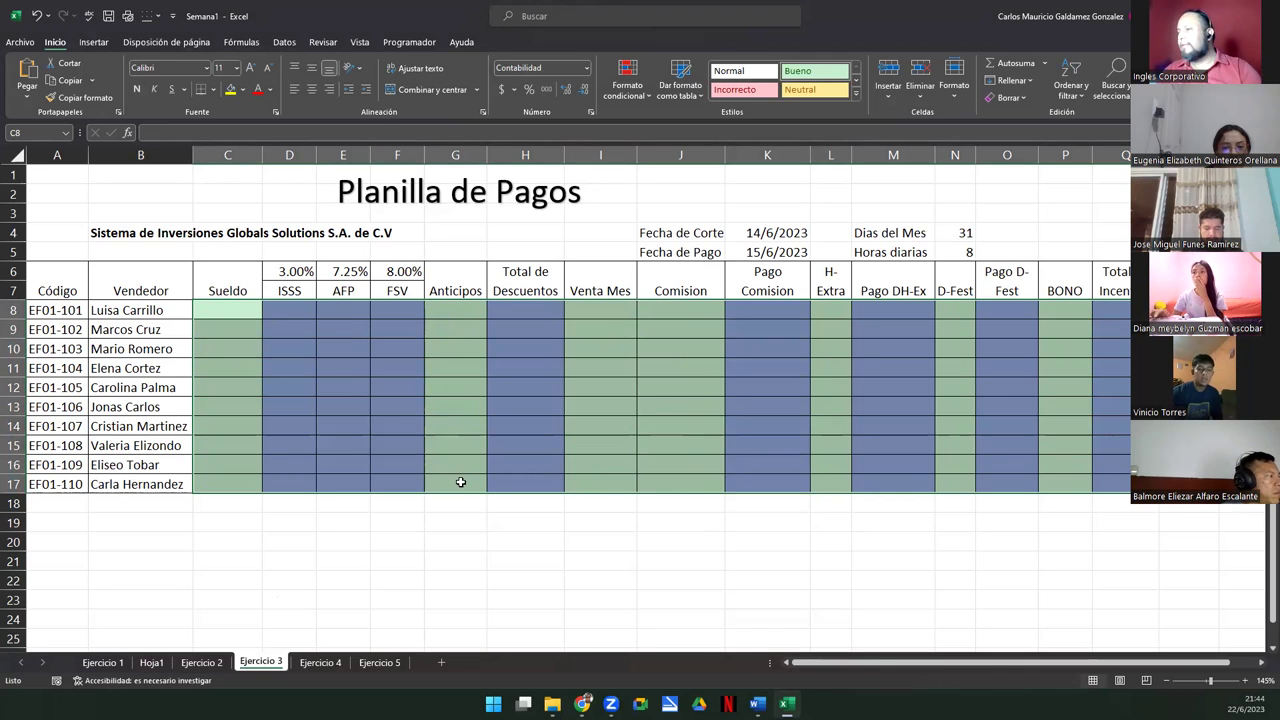
{"action": "left_click", "coordinate": [456, 482]}
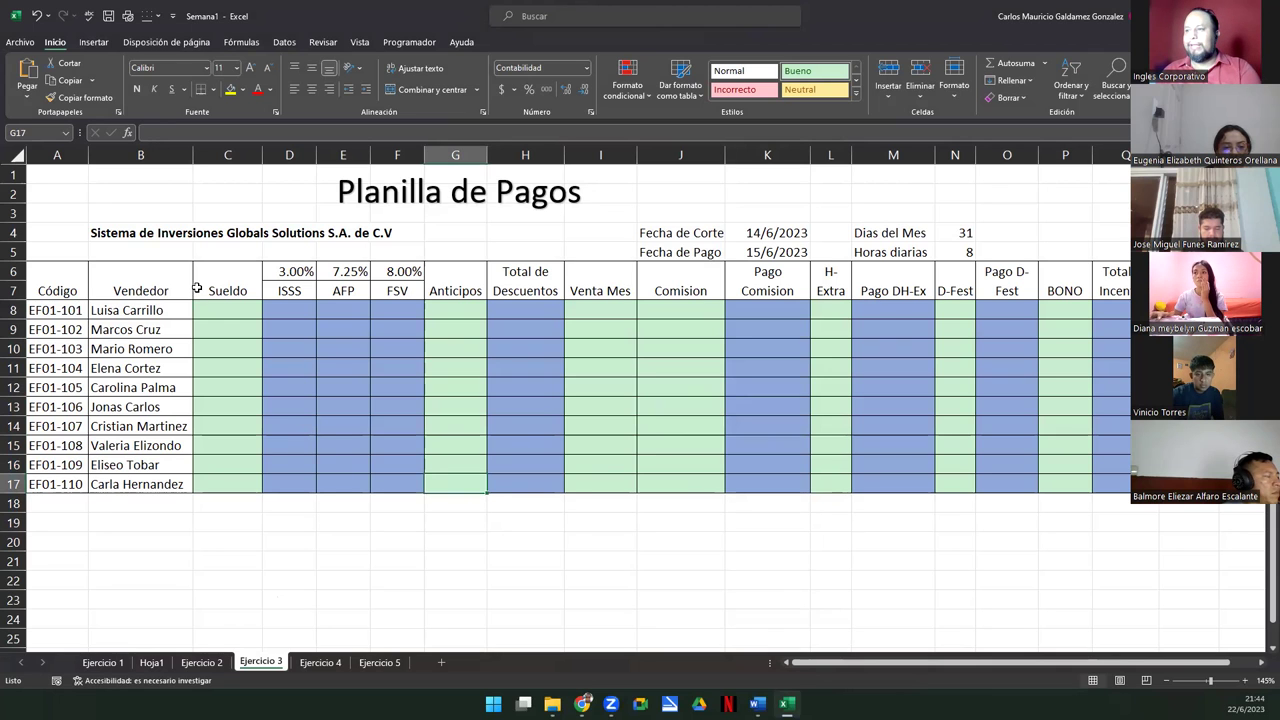
Step: Save the workbook as a copy named Ejercicio3_Participantes in the Ejercicios folder
{"action": "left_click", "coordinate": [19, 41]}
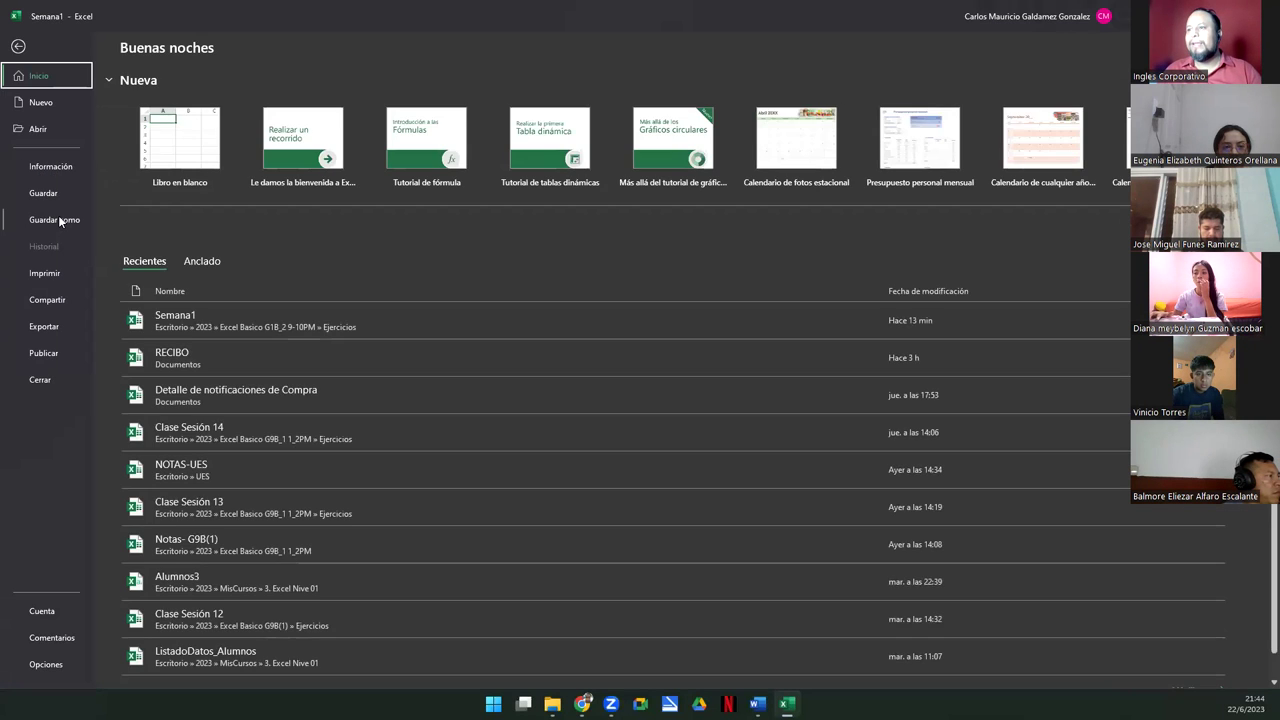
{"action": "left_click", "coordinate": [58, 218]}
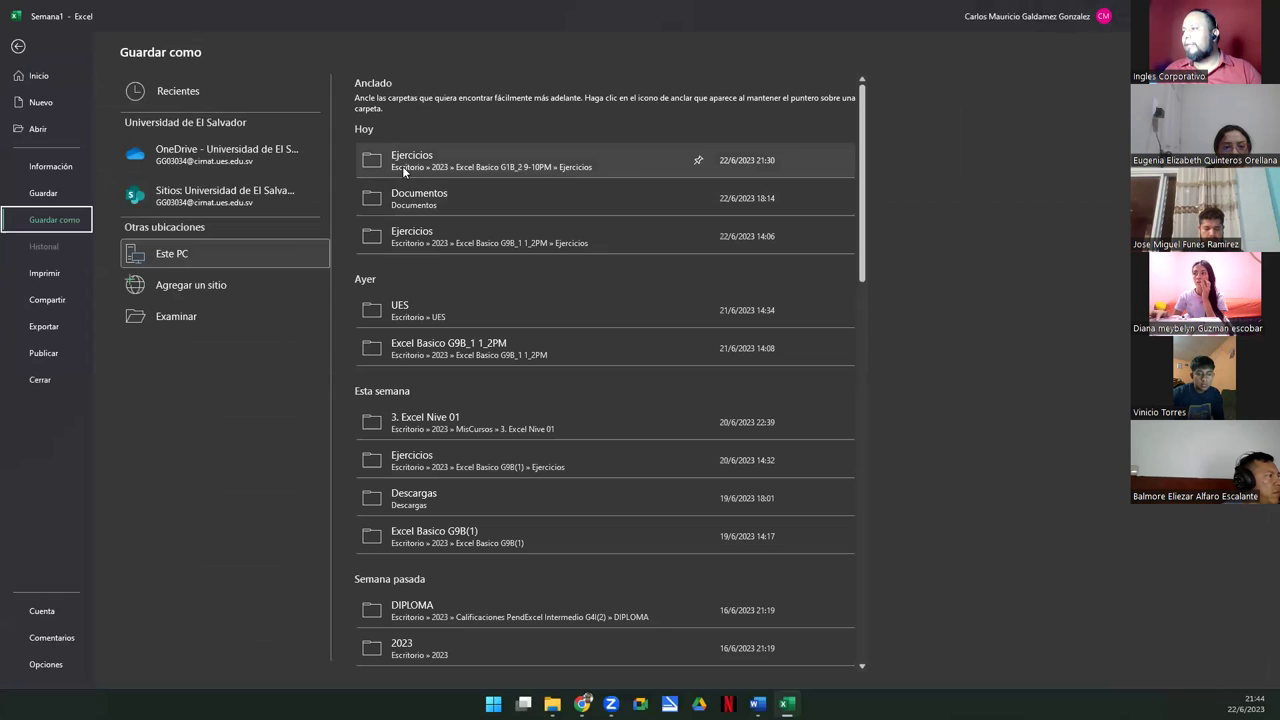
{"action": "key", "text": "F12"}
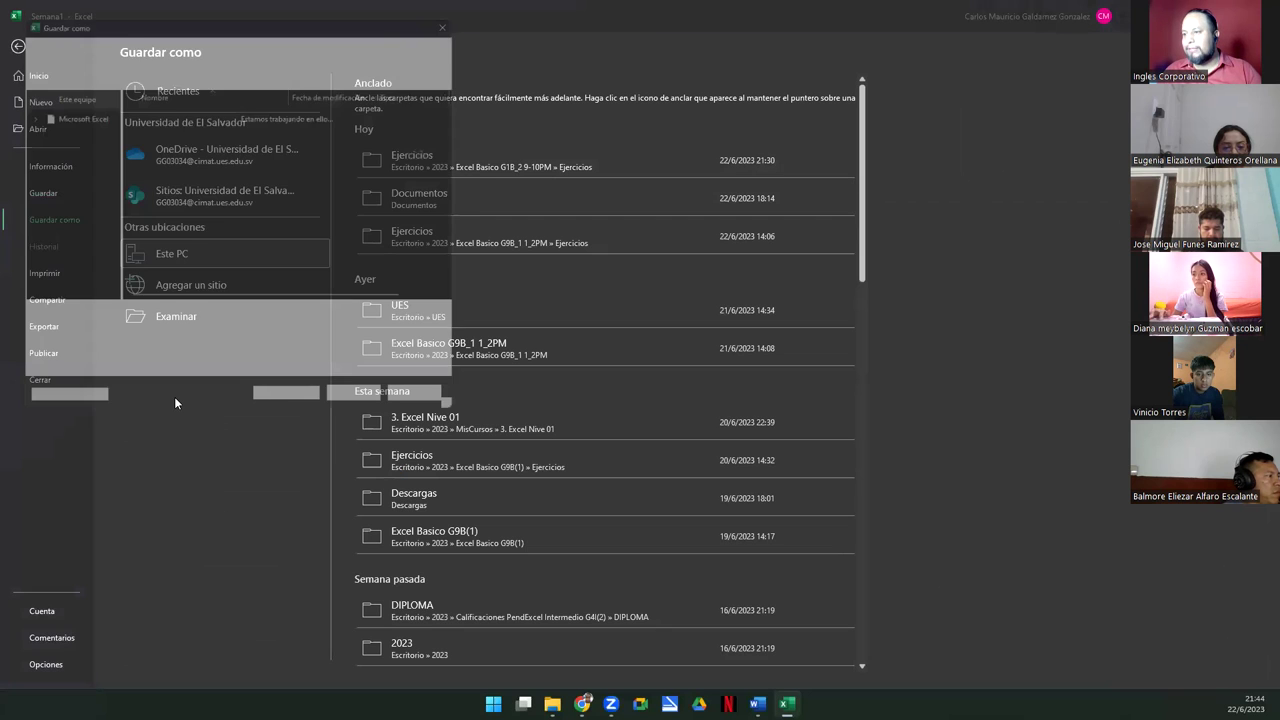
{"action": "left_click", "coordinate": [138, 323]}
{"action": "key", "text": "BackSpace"}
{"action": "key", "text": "BackSpace"}
{"action": "key", "text": "BackSpace"}
{"action": "key", "text": "BackSpace"}
{"action": "key", "text": "BackSpace"}
{"action": "key", "text": "BackSpace"}
{"action": "key", "text": "BackSpace"}
{"action": "type", "text": "Ejer"}
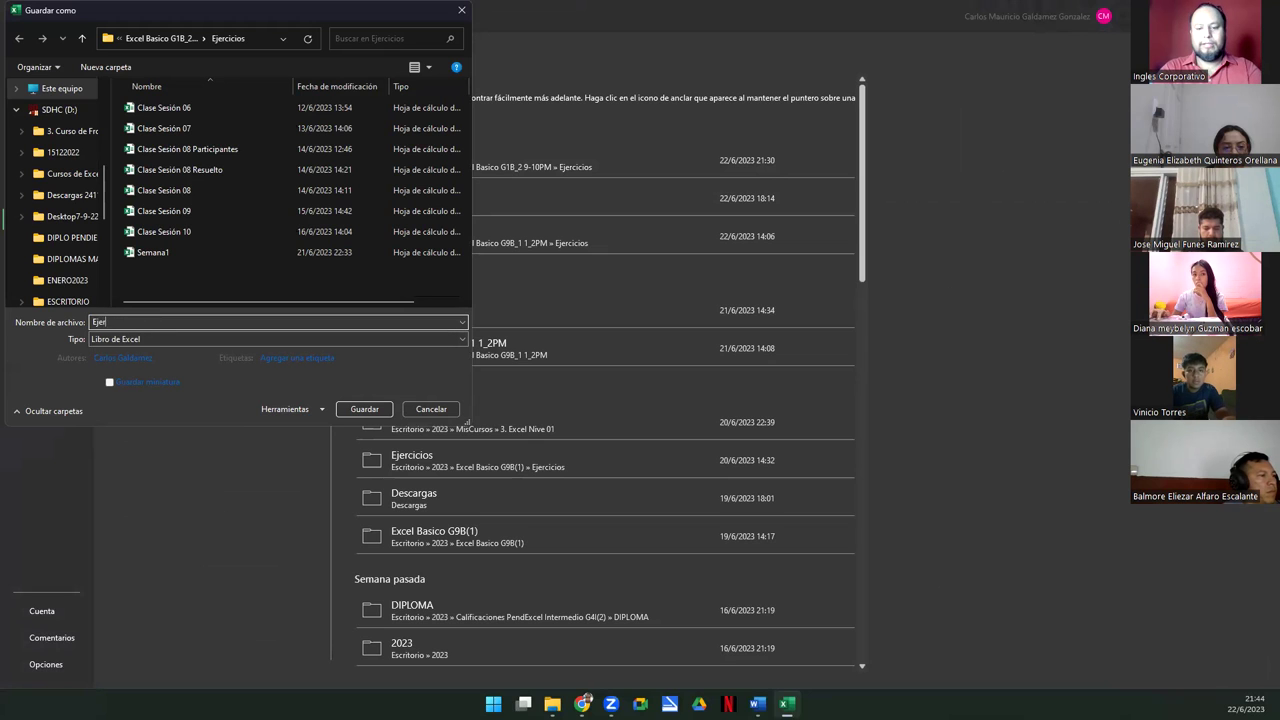
{"action": "type", "text": "cicio3"}
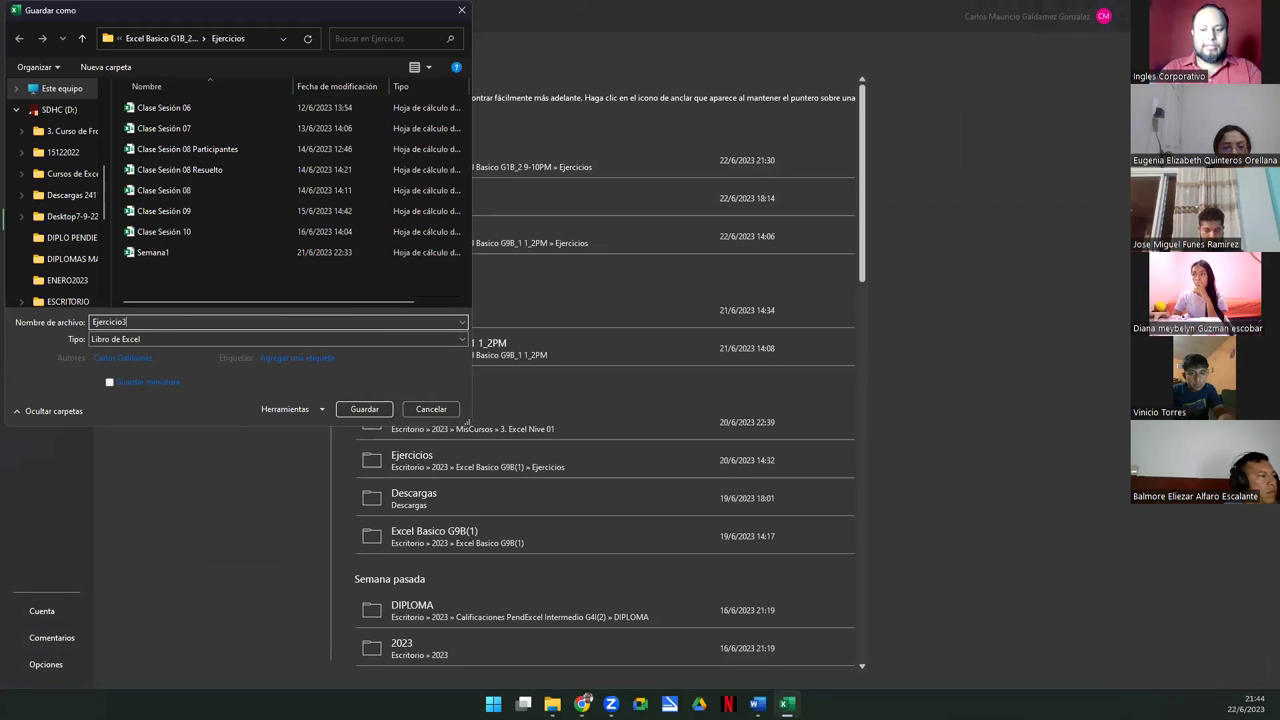
{"action": "type", "text": "_Participantes"}
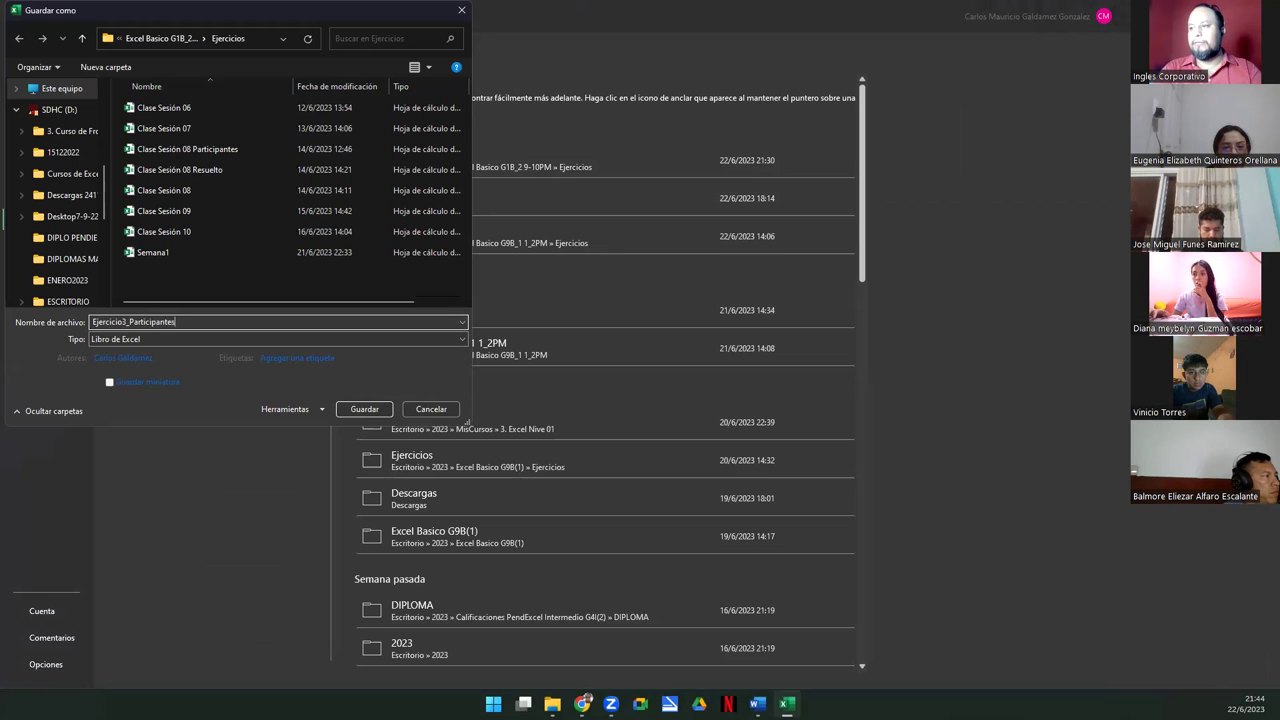
{"action": "key", "text": "Return"}
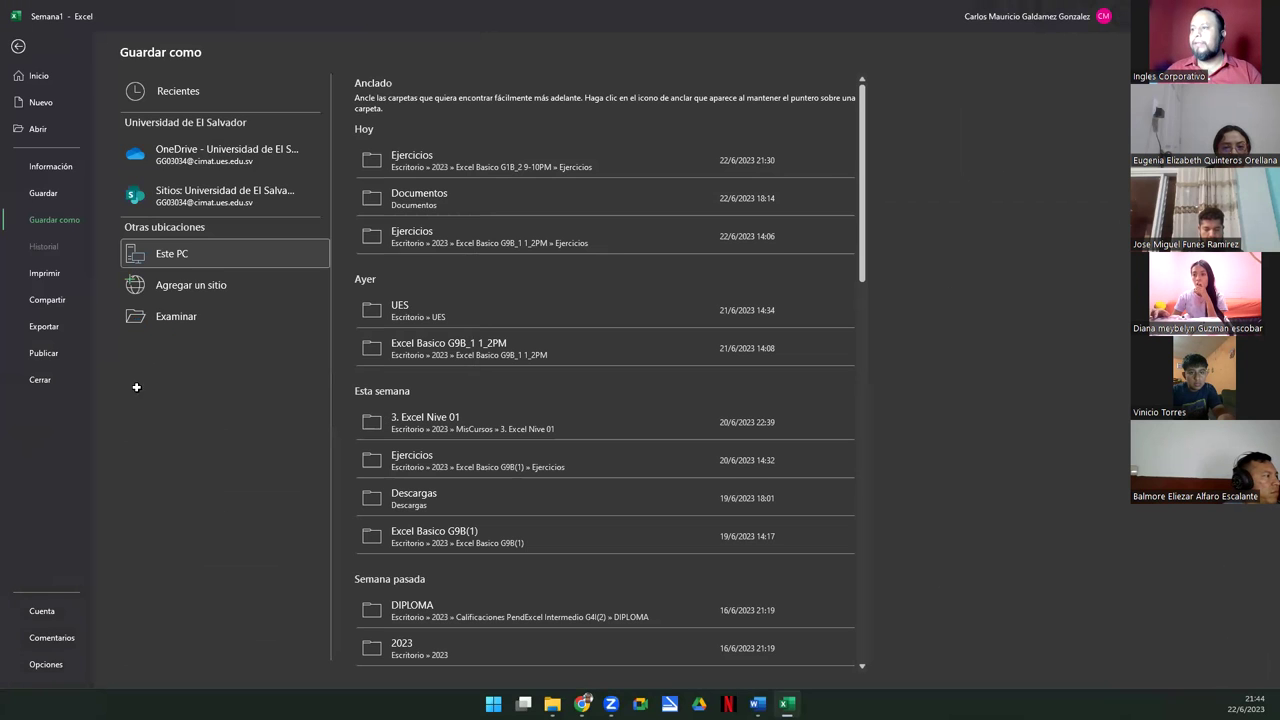
Step: Permanently delete the Ejercicio 2 and Hoja1 sheets from the Ejercicio3_Participantes workbook
{"action": "left_click", "coordinate": [200, 662]}
{"action": "right_click", "coordinate": [190, 662]}
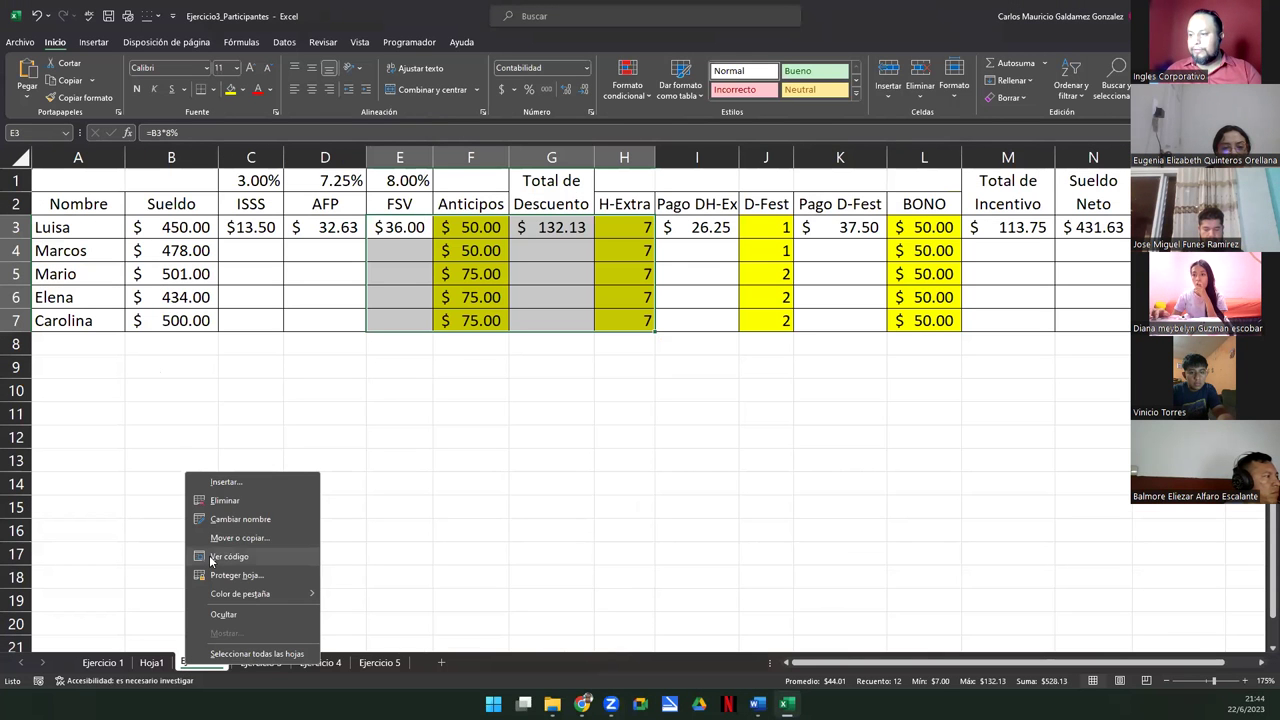
{"action": "left_click", "coordinate": [246, 510]}
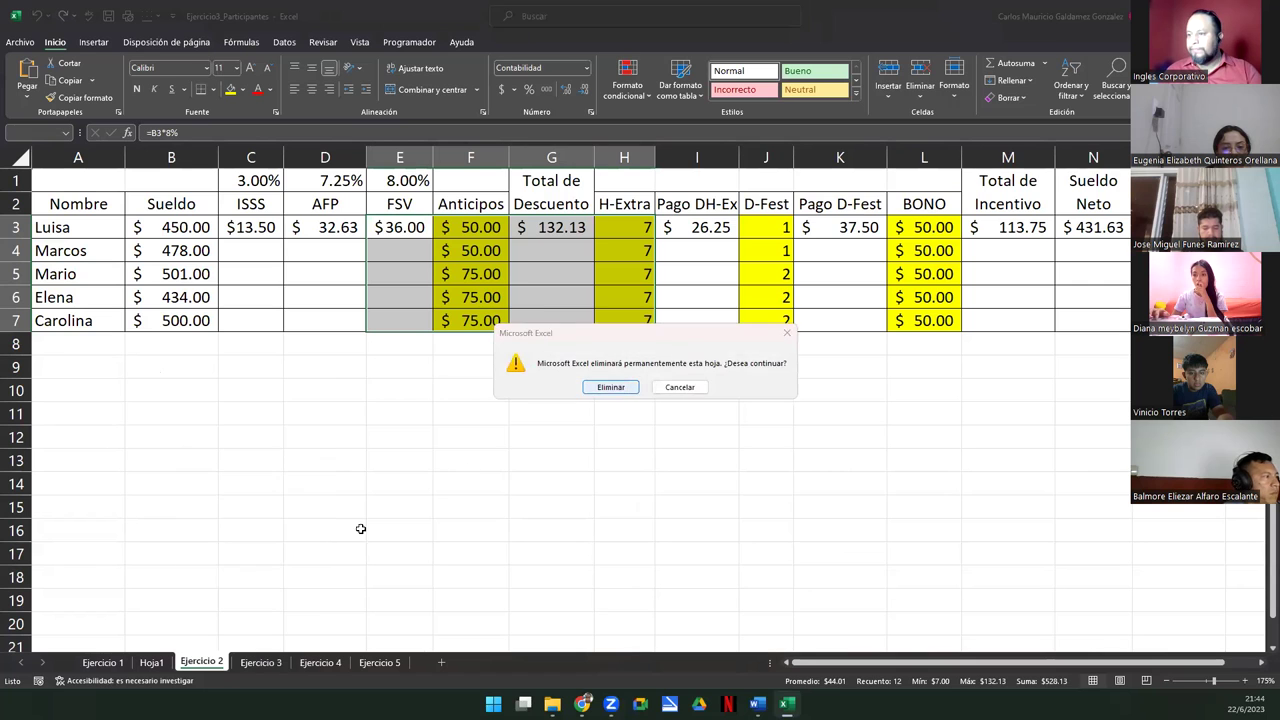
{"action": "key", "text": "Return"}
{"action": "left_click", "coordinate": [150, 664]}
{"action": "right_click", "coordinate": [150, 664]}
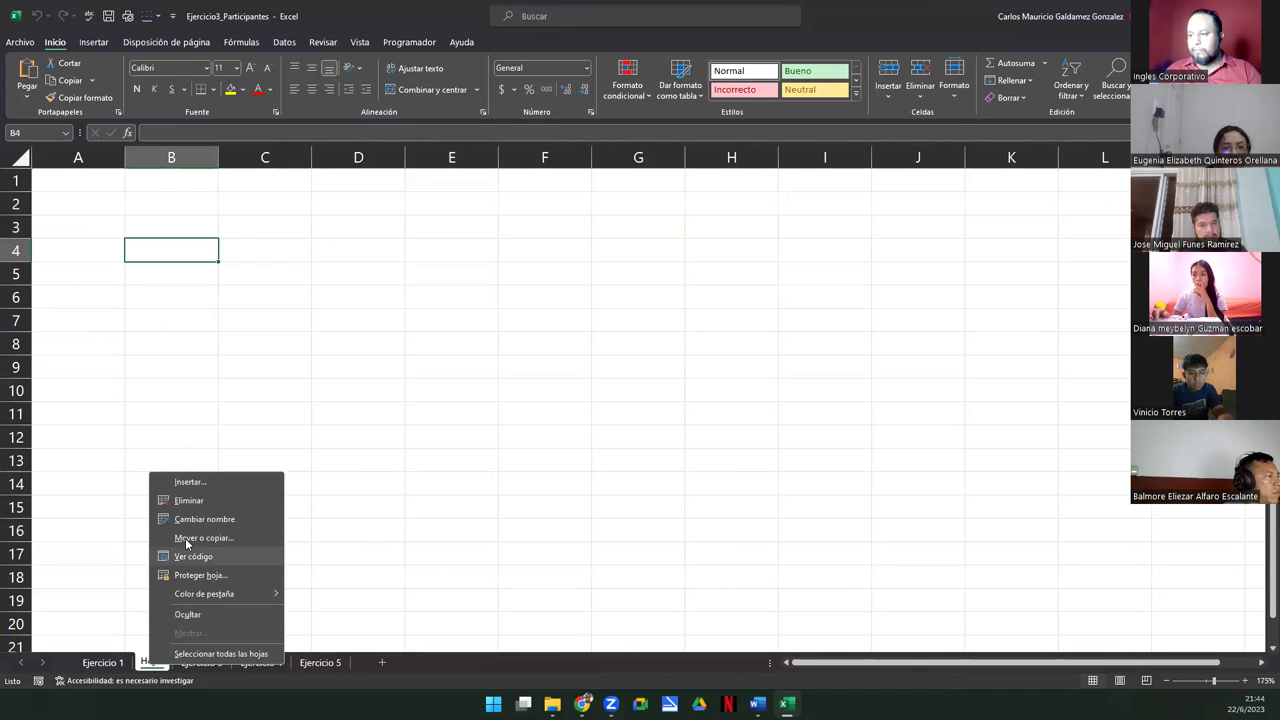
{"action": "left_click", "coordinate": [196, 503]}
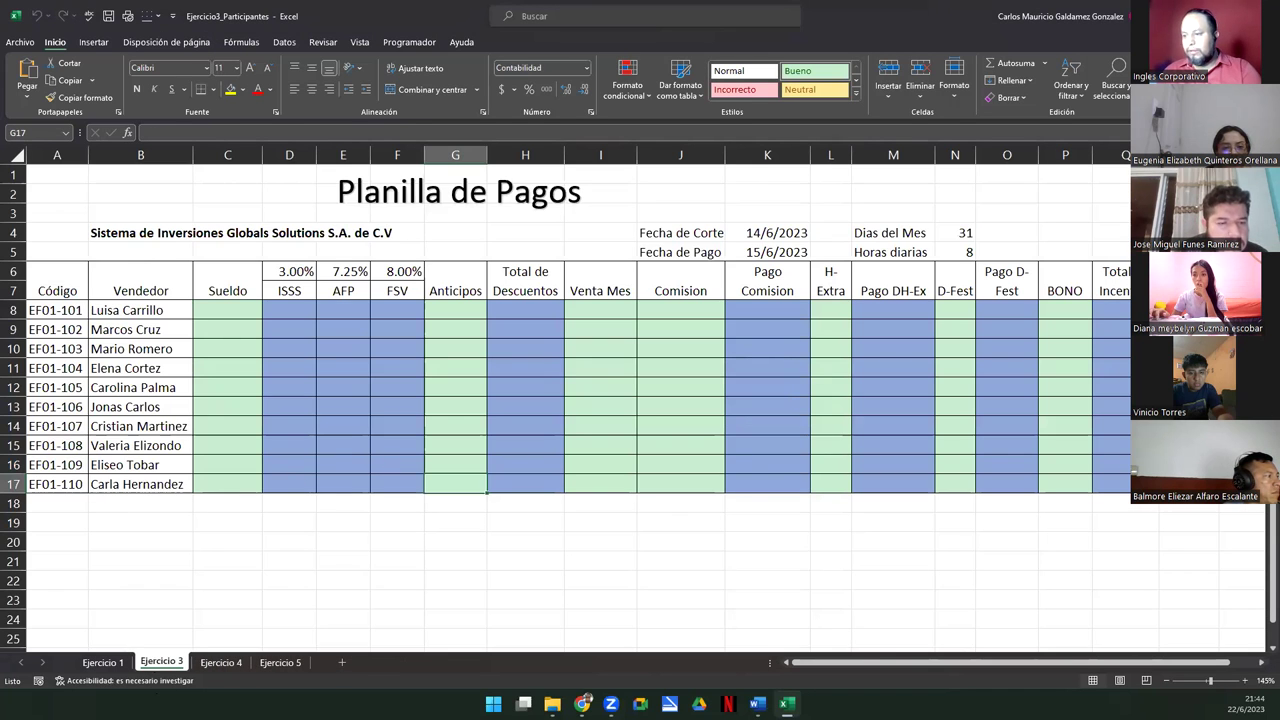
Step: Delete the Ejercicio 1 sheet from the workbook and accept its permanent removal
{"action": "left_click", "coordinate": [102, 663]}
{"action": "right_click", "coordinate": [98, 668]}
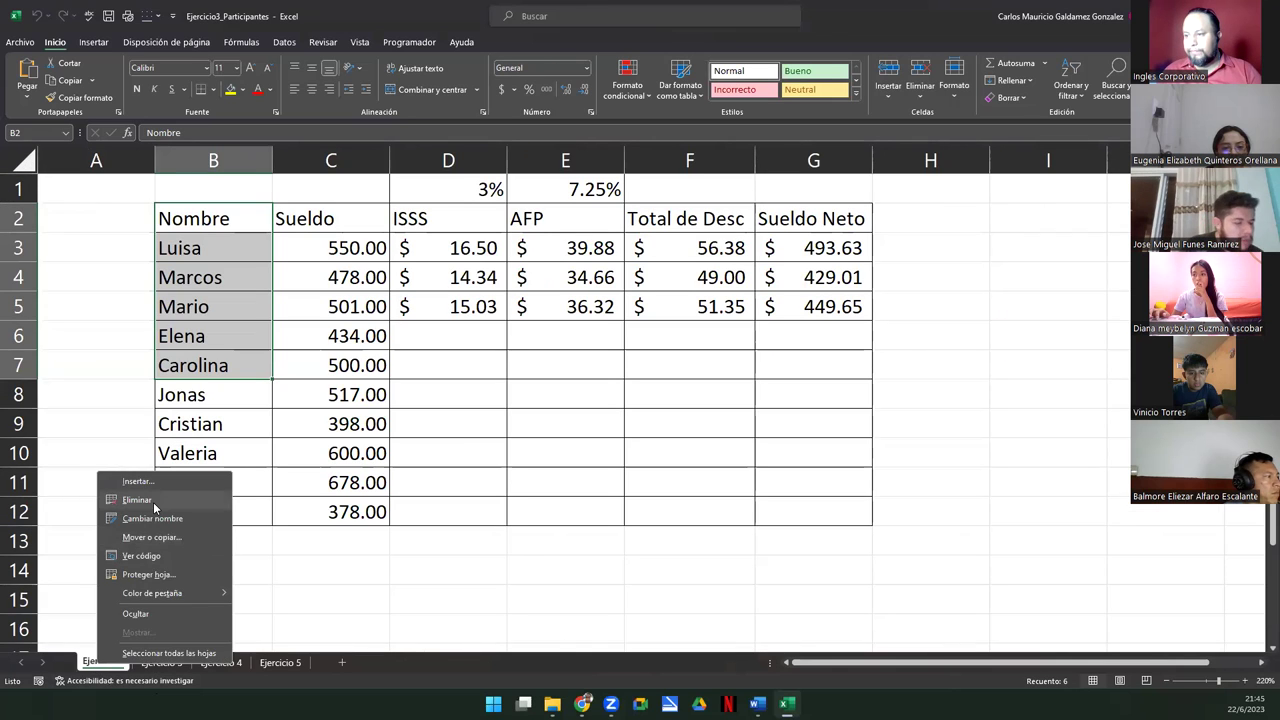
{"action": "left_click", "coordinate": [115, 501]}
{"action": "left_click", "coordinate": [600, 389]}
Step: Delete the Ejercicio 4 and Ejercicio 5 sheets so that only Ejercicio 3 is left in the workbook
{"action": "left_click", "coordinate": [153, 663]}
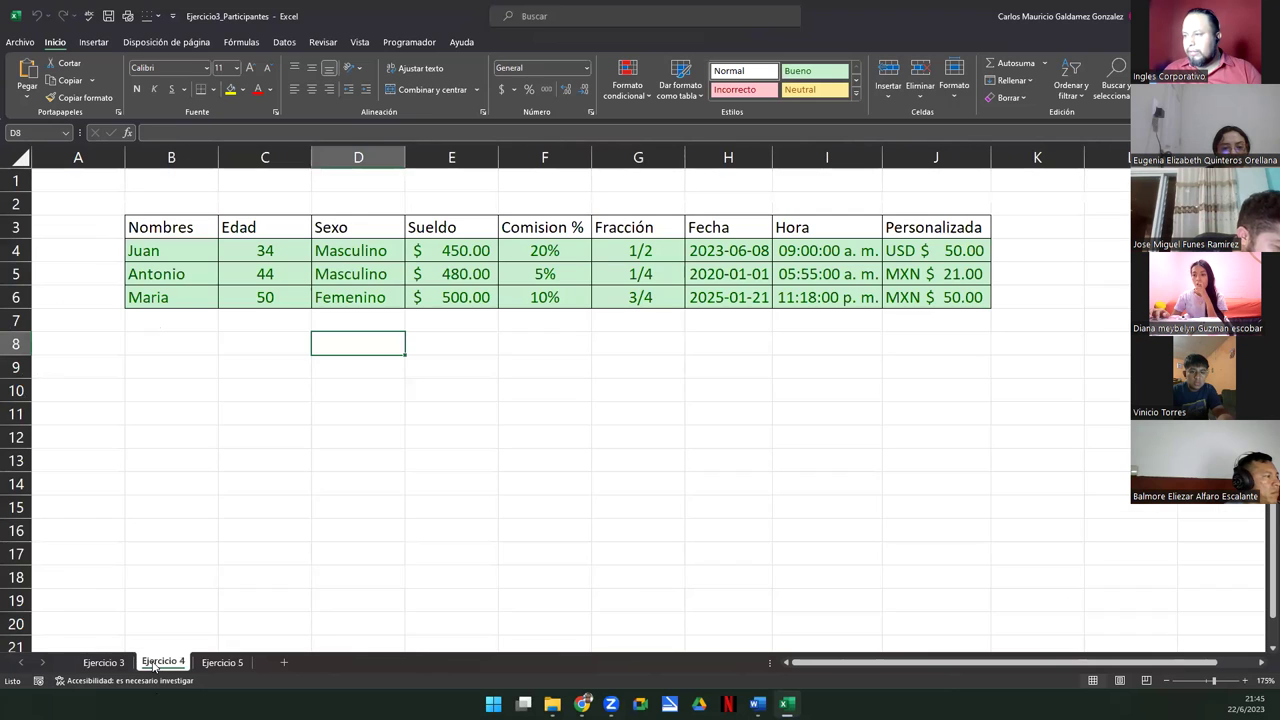
{"action": "right_click", "coordinate": [155, 665]}
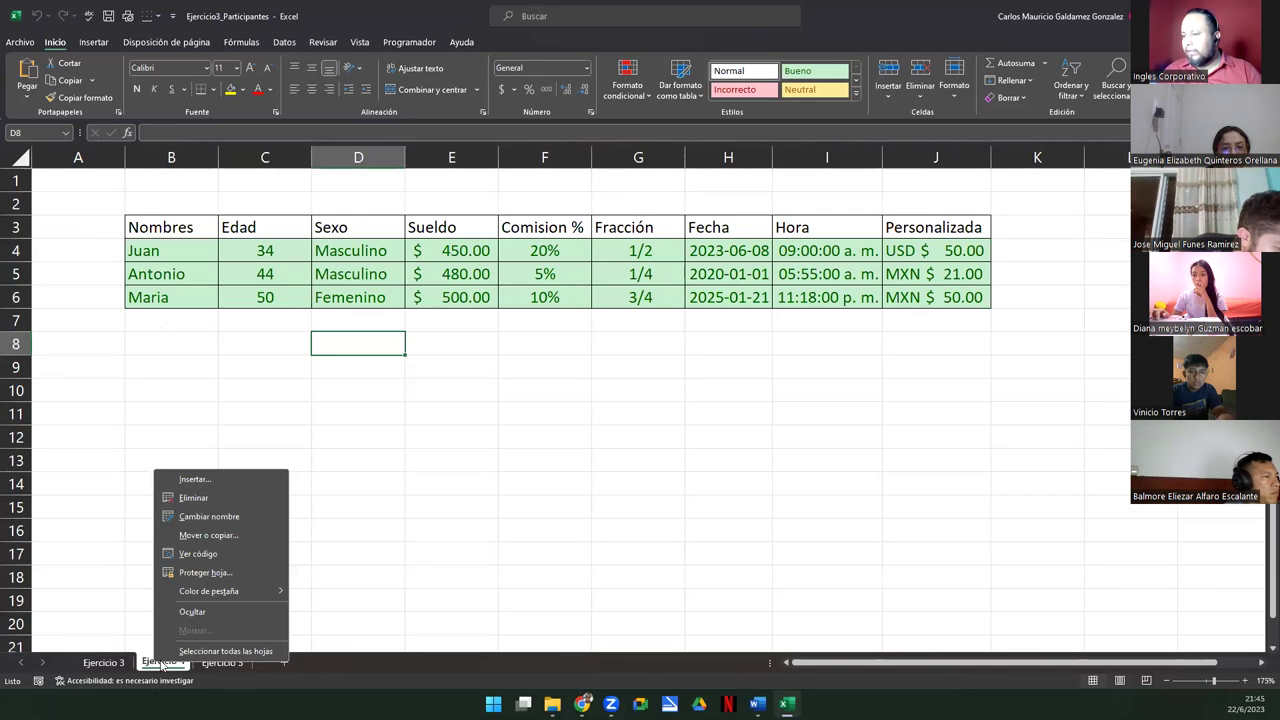
{"action": "left_click", "coordinate": [212, 499]}
{"action": "left_click", "coordinate": [594, 389]}
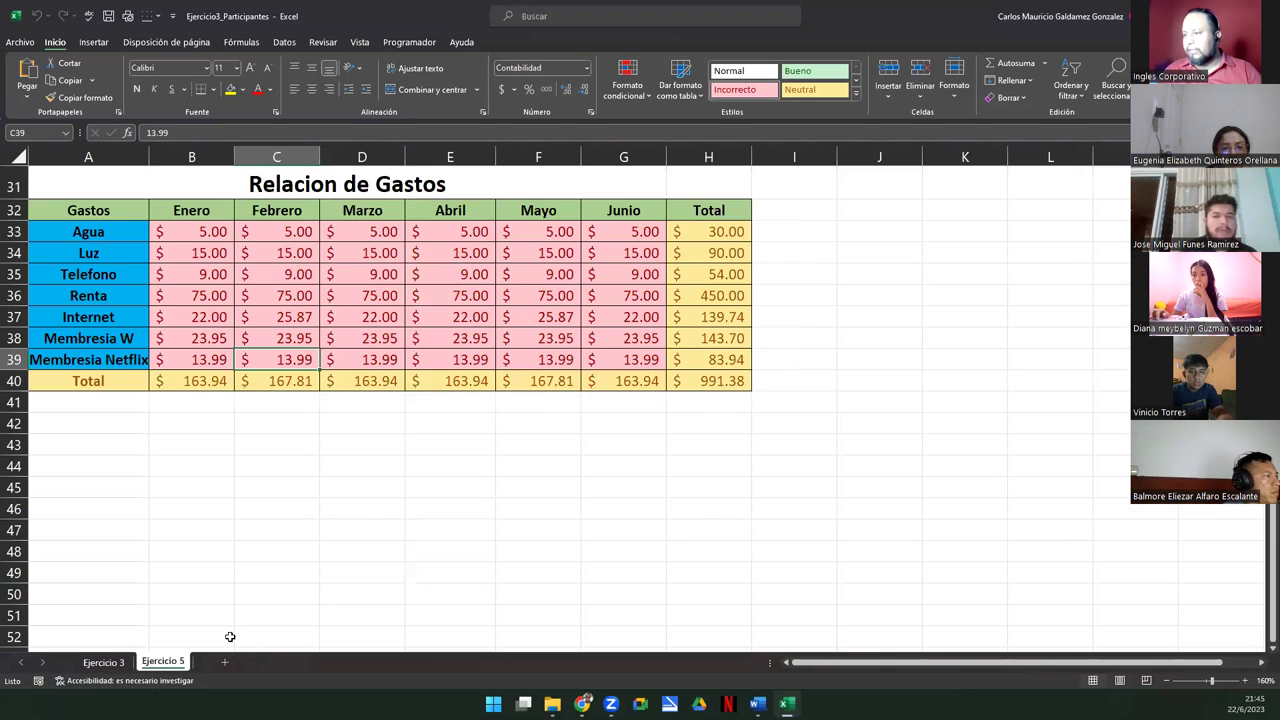
{"action": "right_click", "coordinate": [160, 668]}
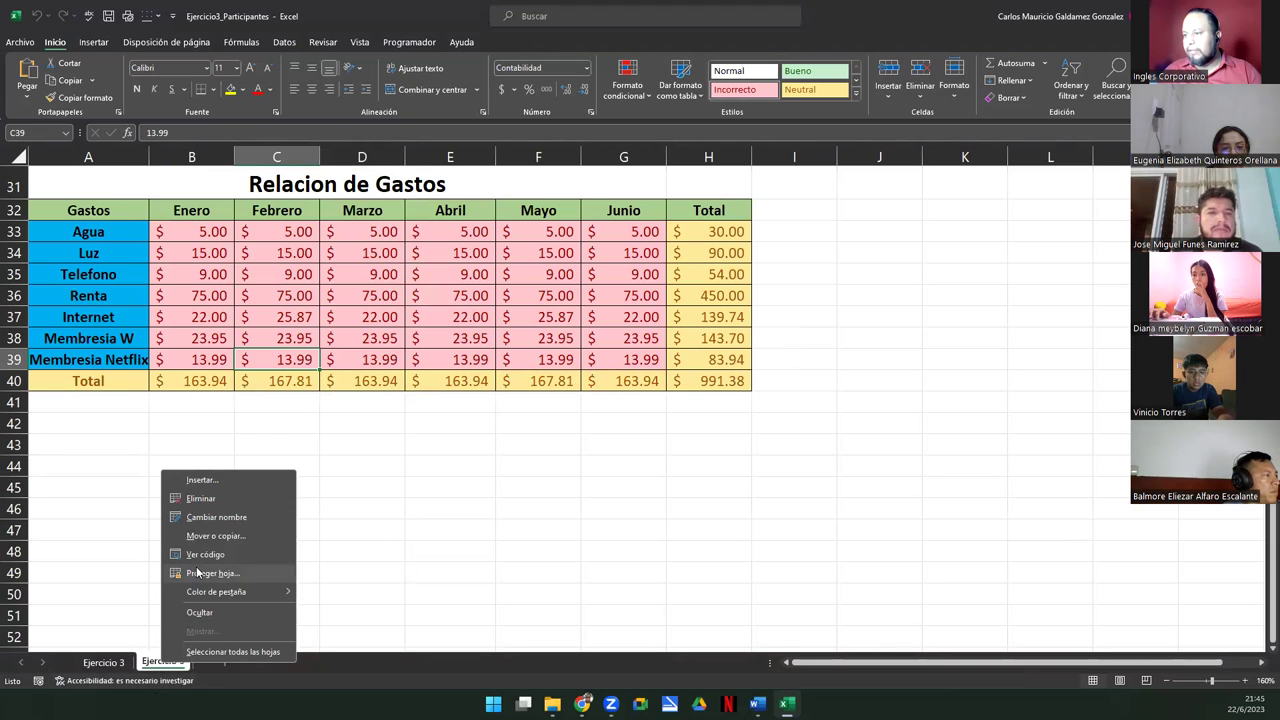
{"action": "left_click", "coordinate": [210, 499]}
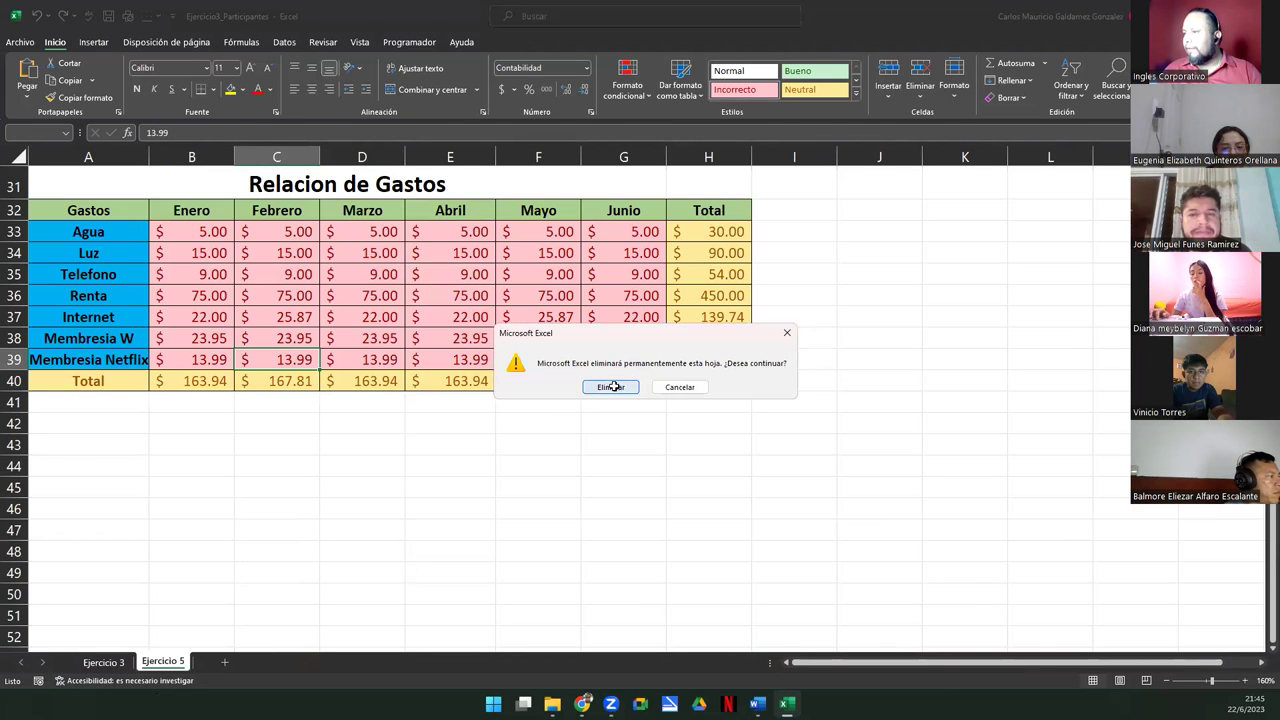
{"action": "left_click", "coordinate": [610, 387]}
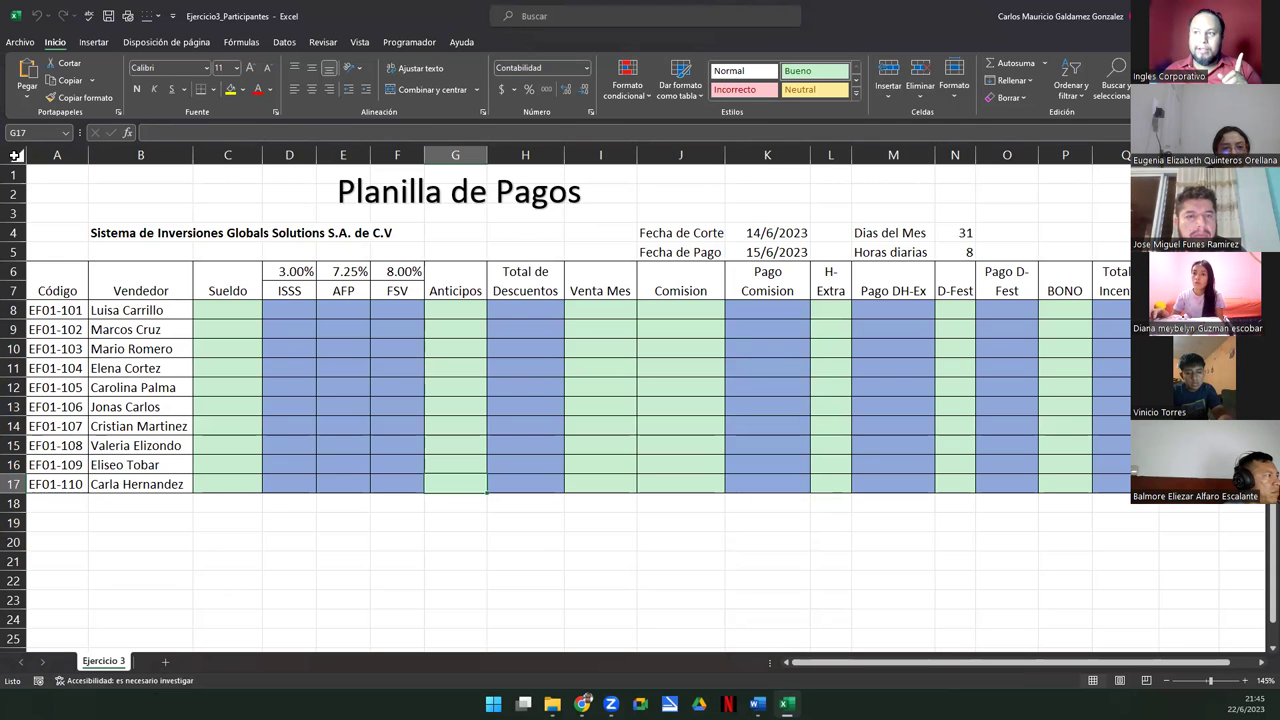
Step: Copy all cells of the Ejercicio 3 sheet and paste them into a new sheet named Ejercicio3
{"action": "left_click", "coordinate": [15, 155]}
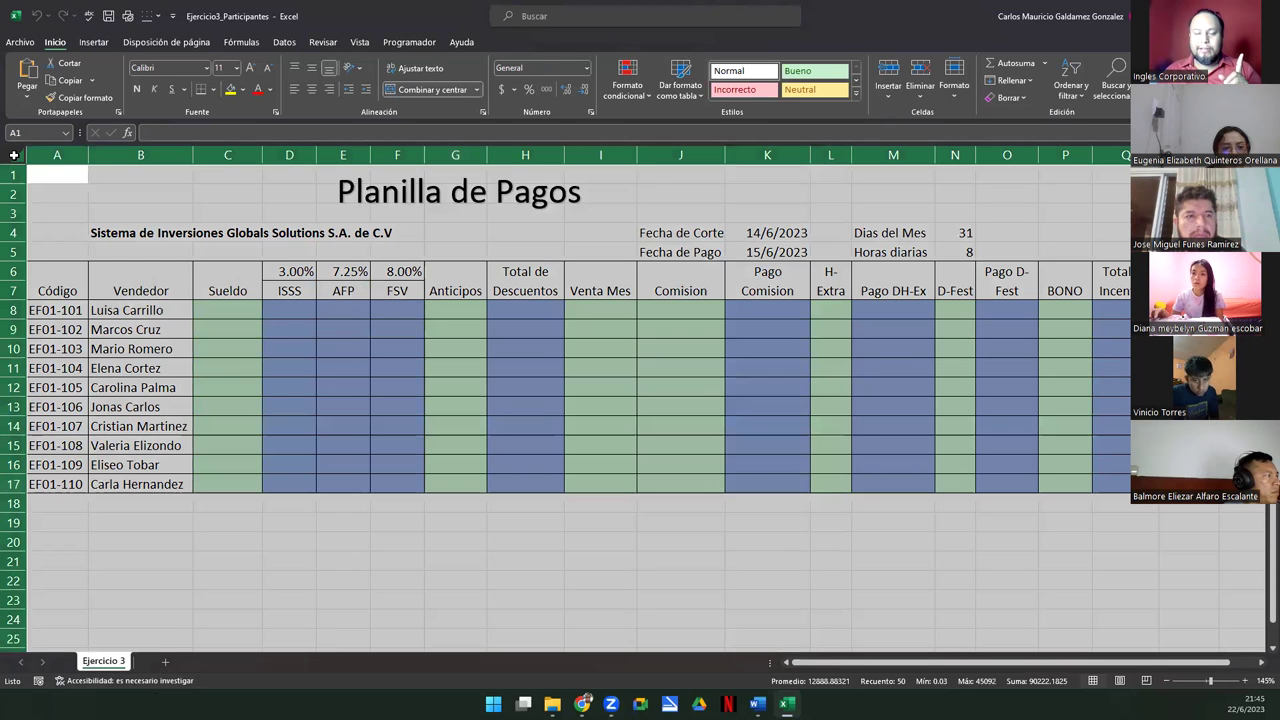
{"action": "right_click", "coordinate": [63, 200]}
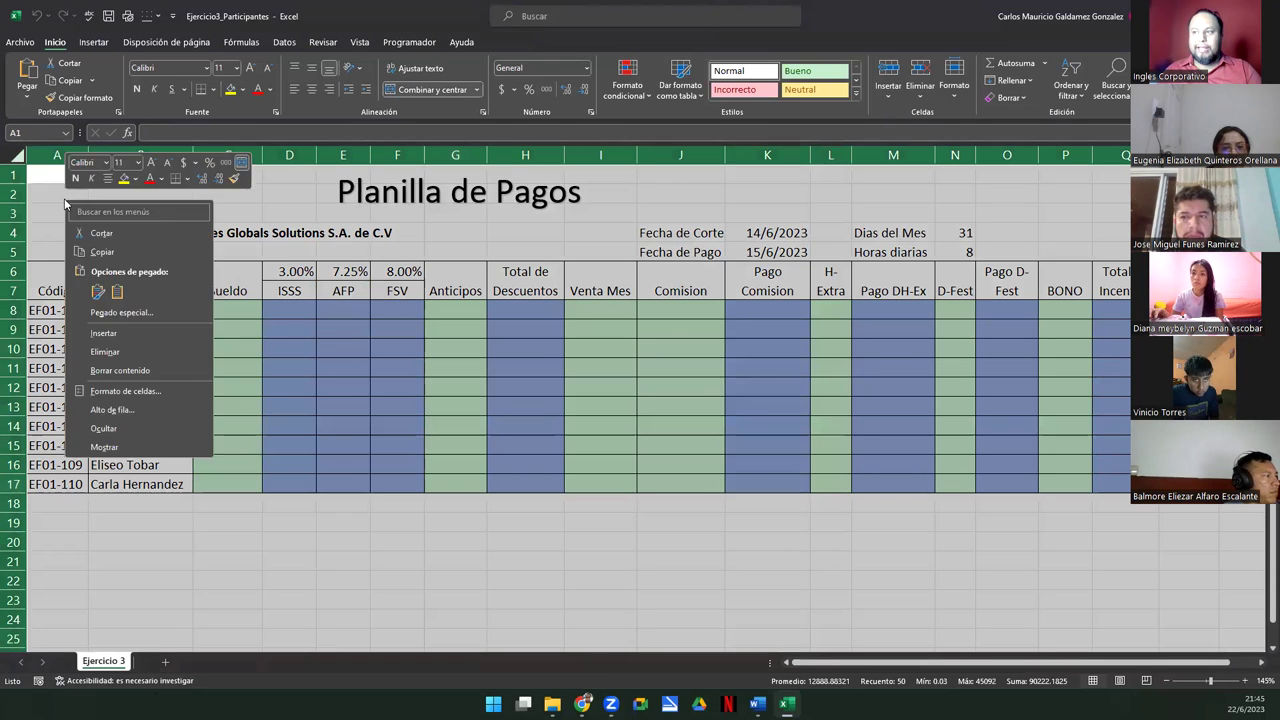
{"action": "left_click", "coordinate": [102, 252]}
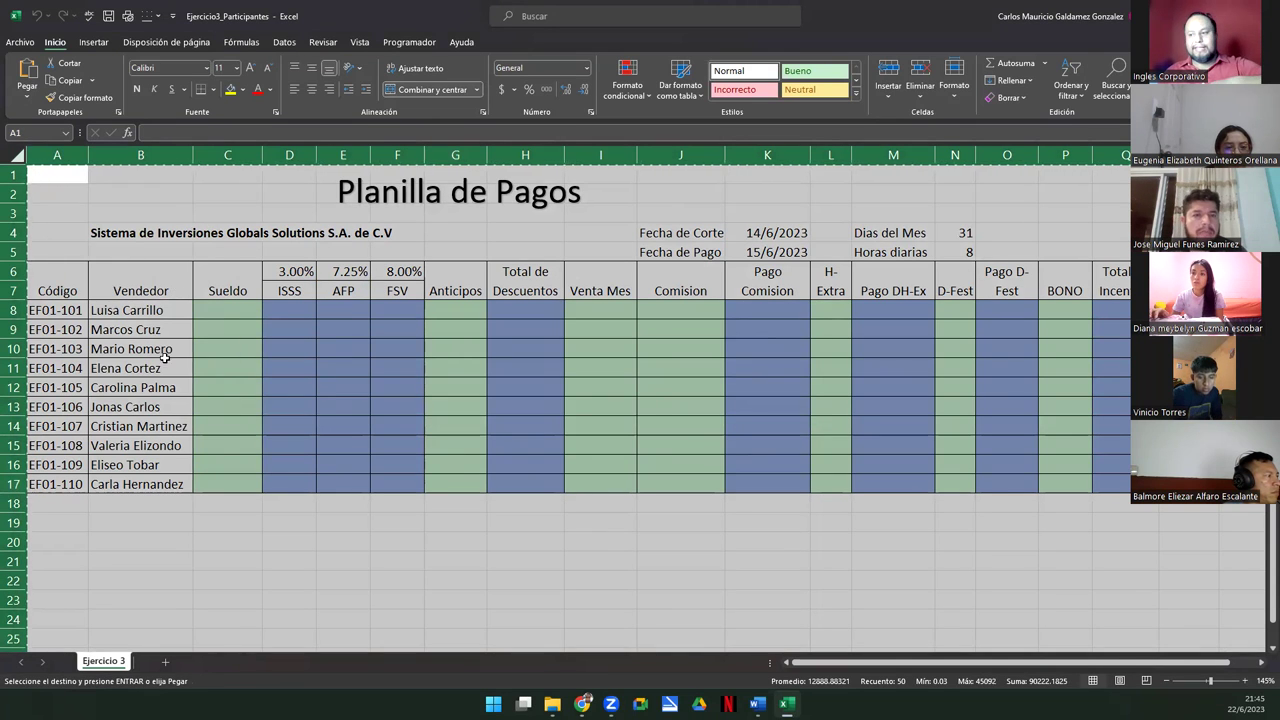
{"action": "left_click", "coordinate": [165, 661]}
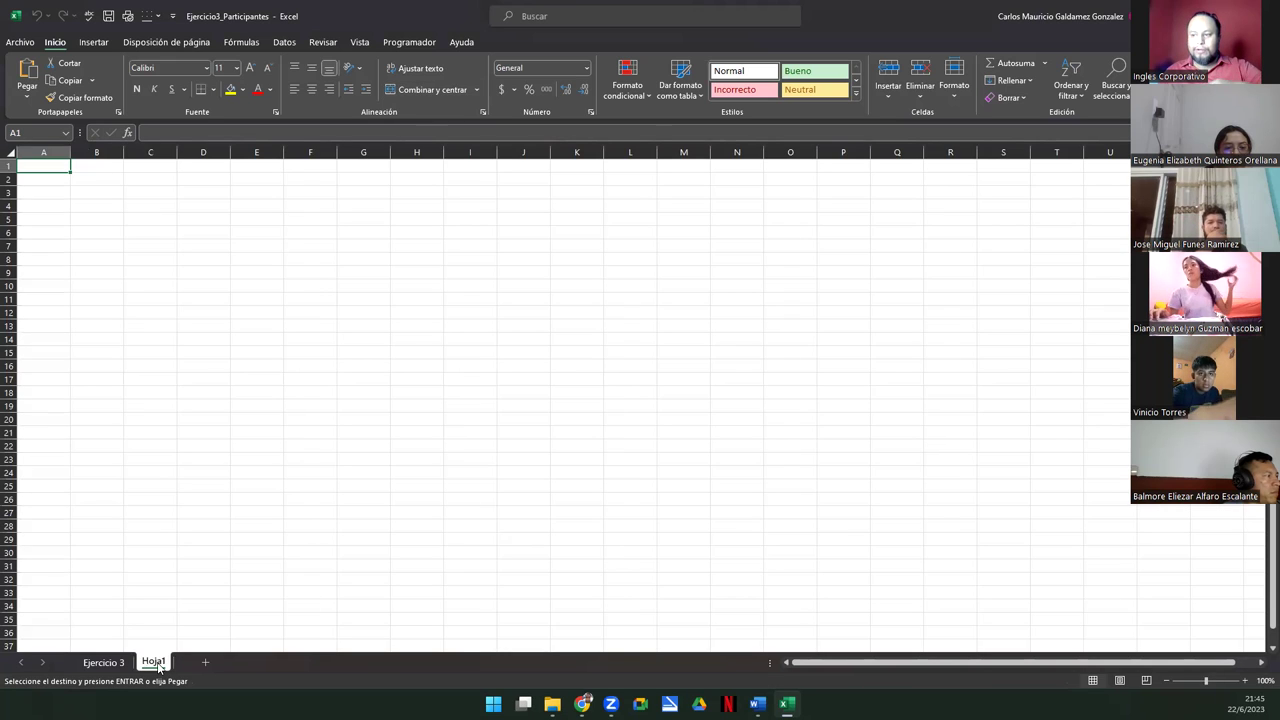
{"action": "double_click", "coordinate": [160, 664]}
{"action": "type", "text": "Ejercicio"}
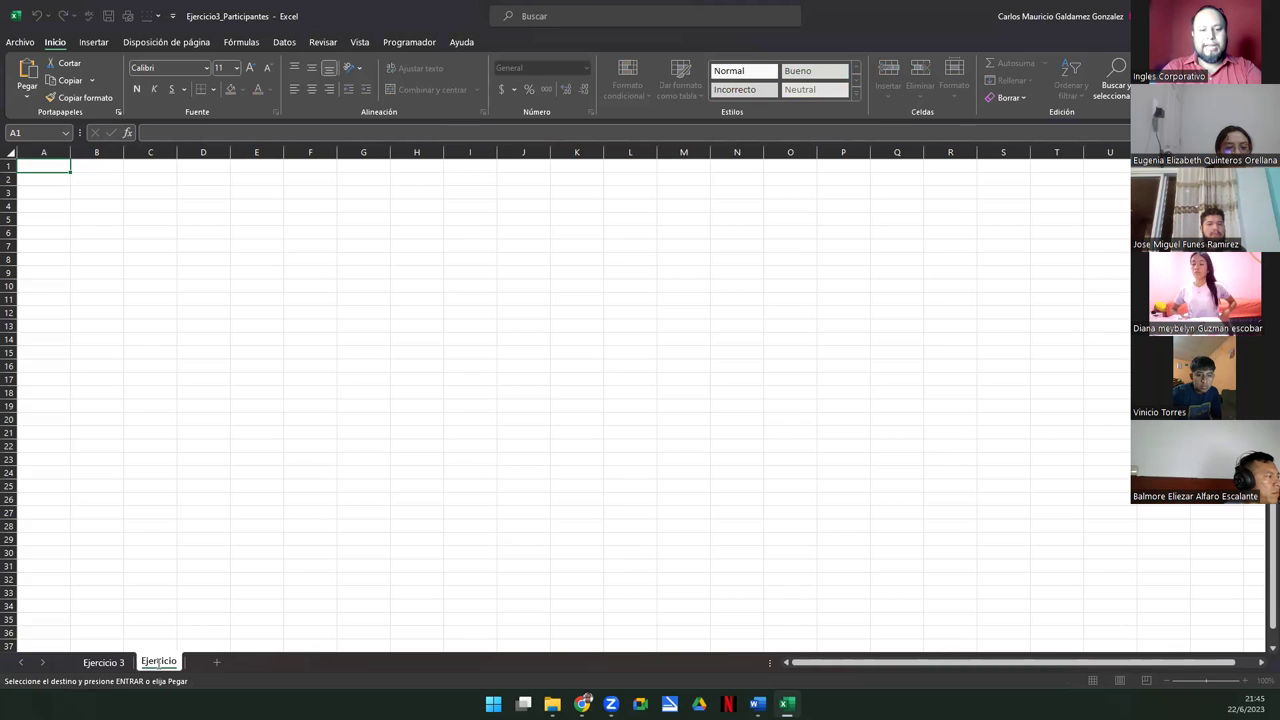
{"action": "type", "text": "3"}
{"action": "key", "text": "Return"}
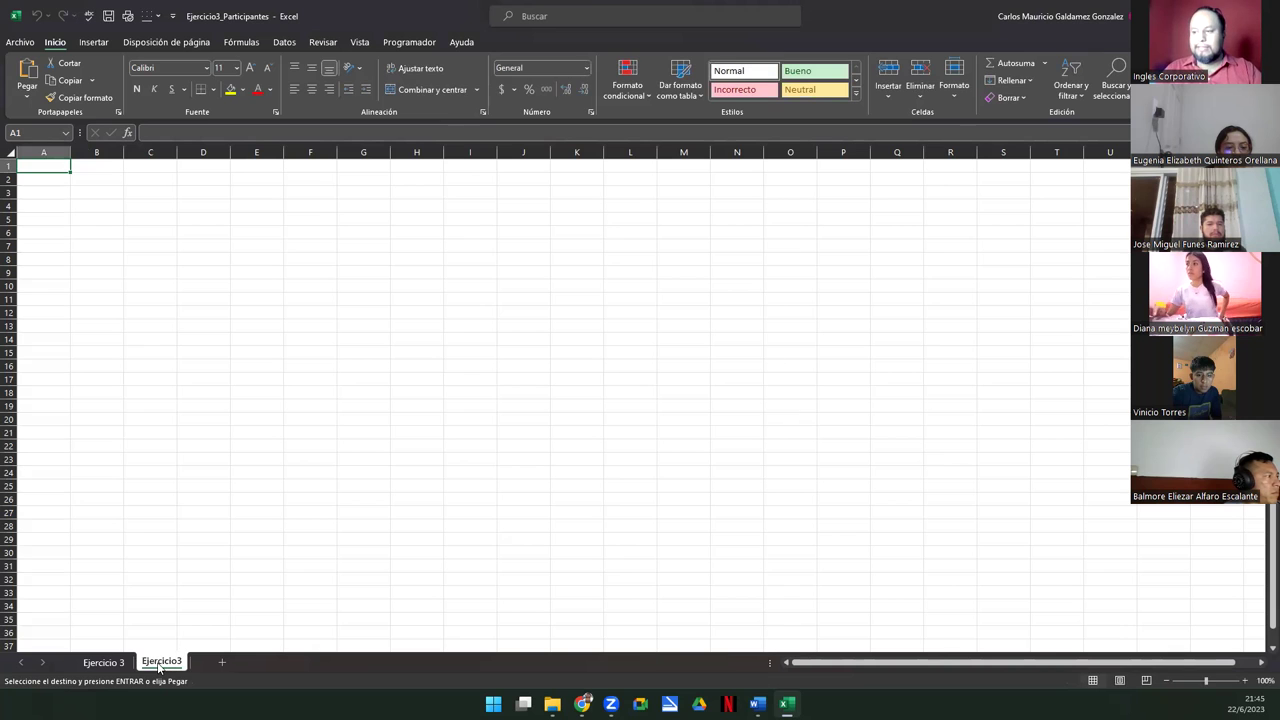
{"action": "left_click", "coordinate": [10, 152]}
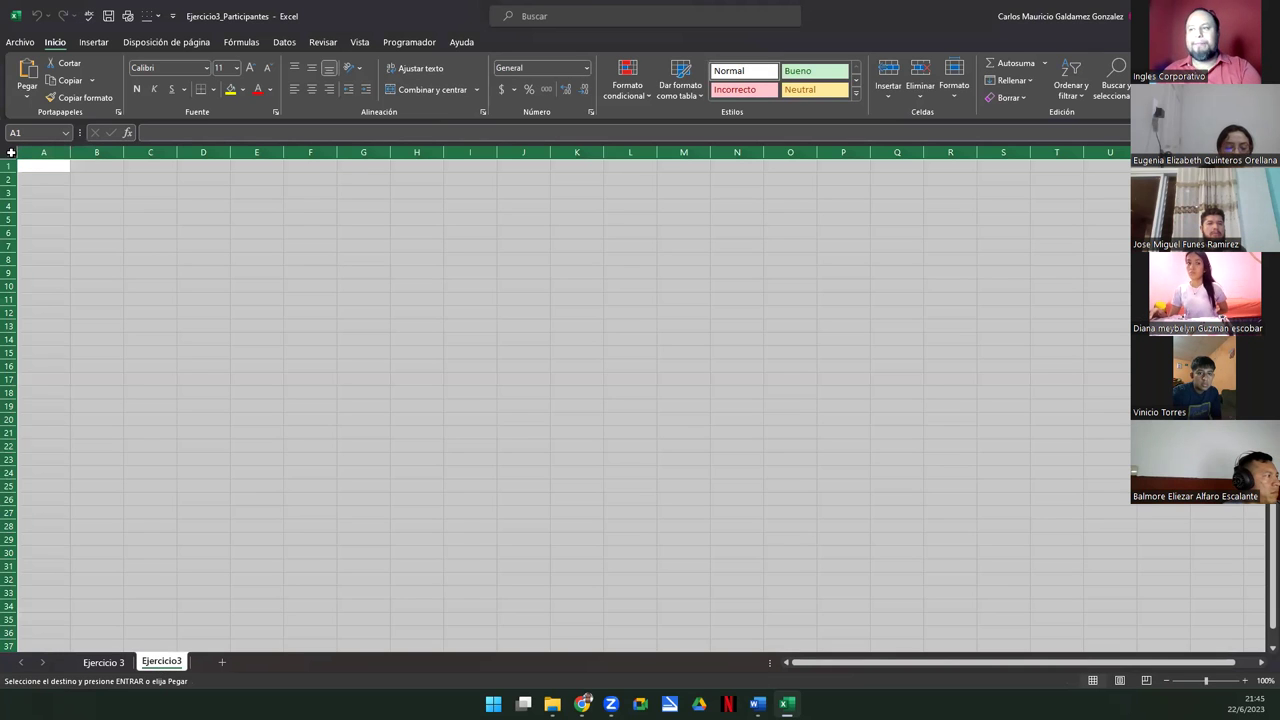
{"action": "key", "text": "ctrl+v"}
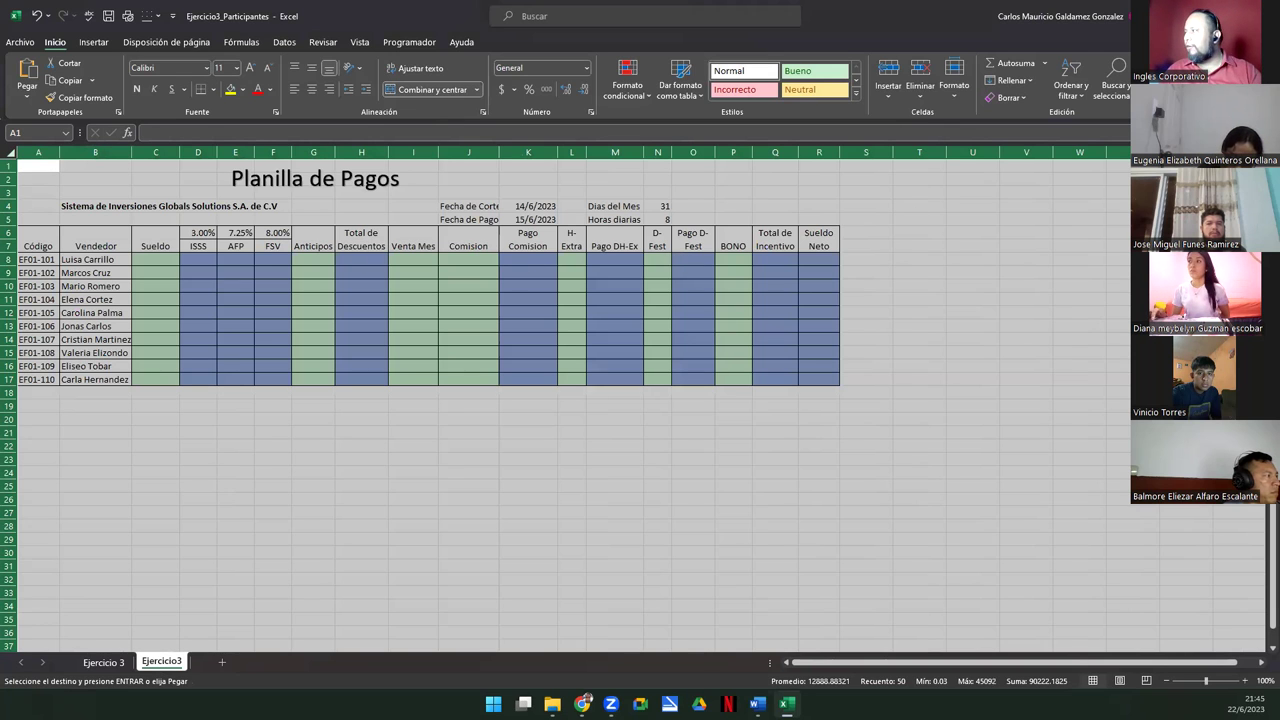
Step: Permanently delete the newly added Ejercicio3 sheet from the workbook
{"action": "right_click", "coordinate": [167, 664]}
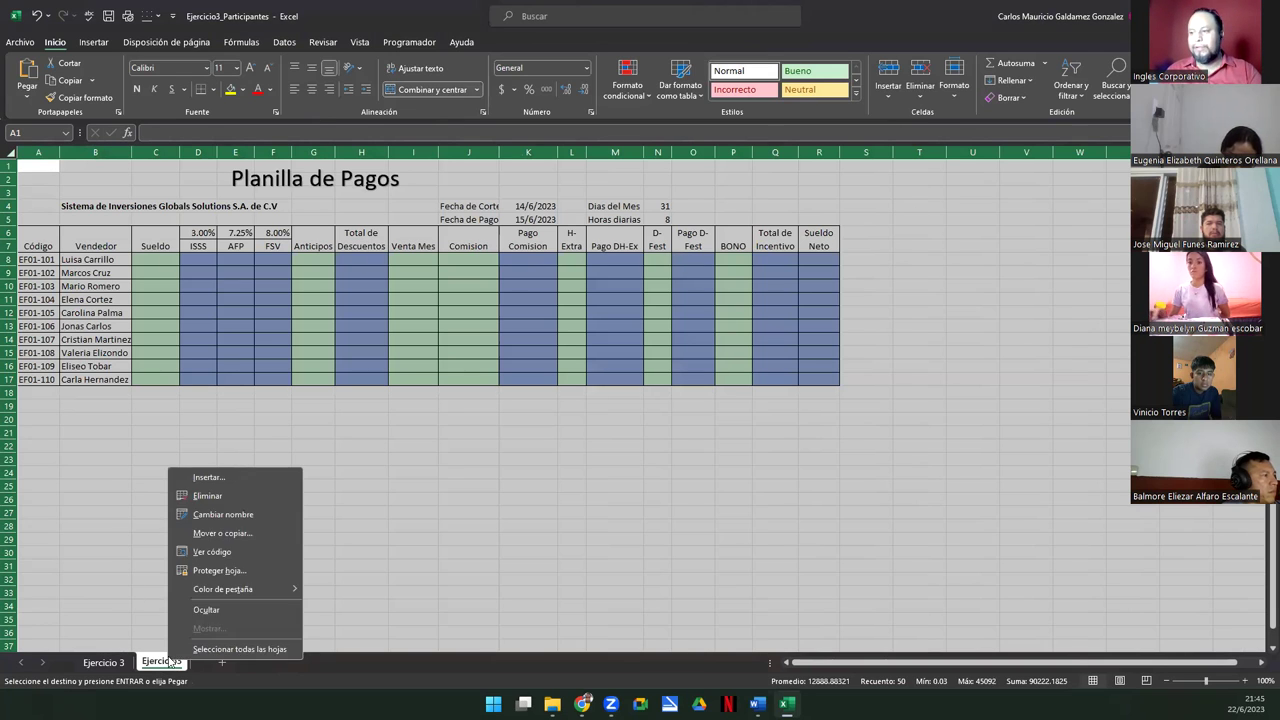
{"action": "left_click", "coordinate": [208, 497]}
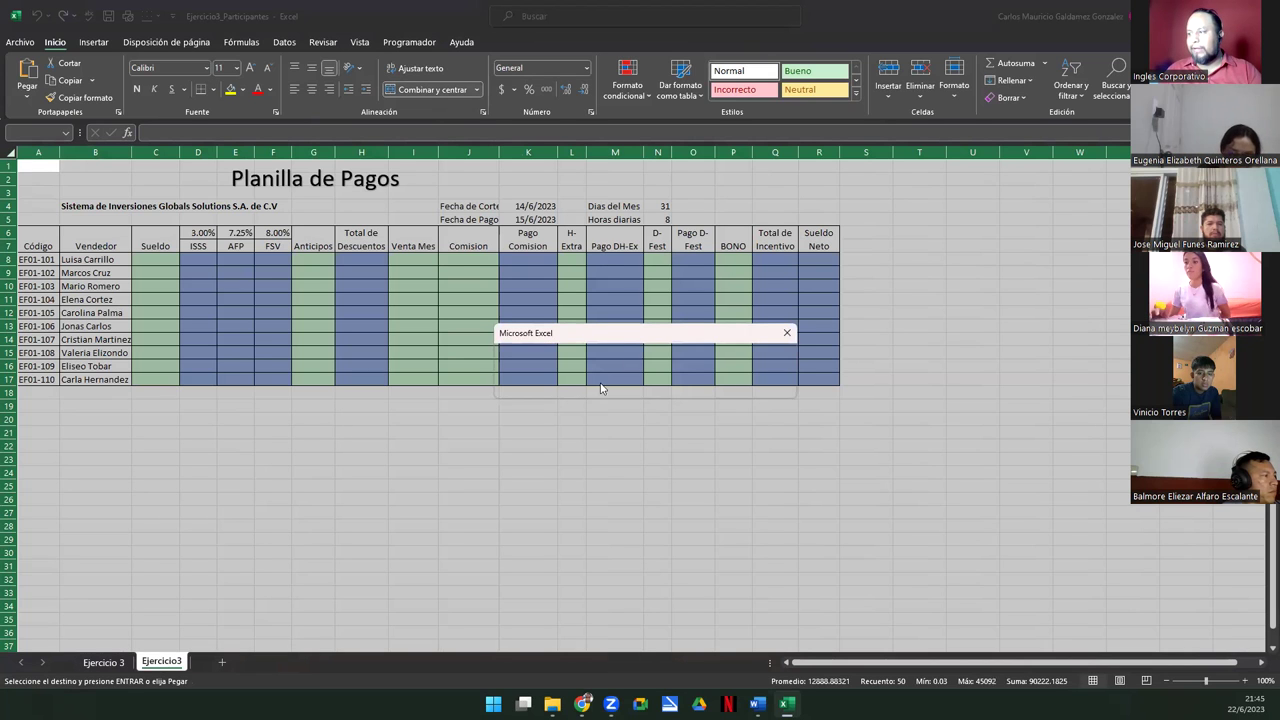
{"action": "key", "text": "Return"}
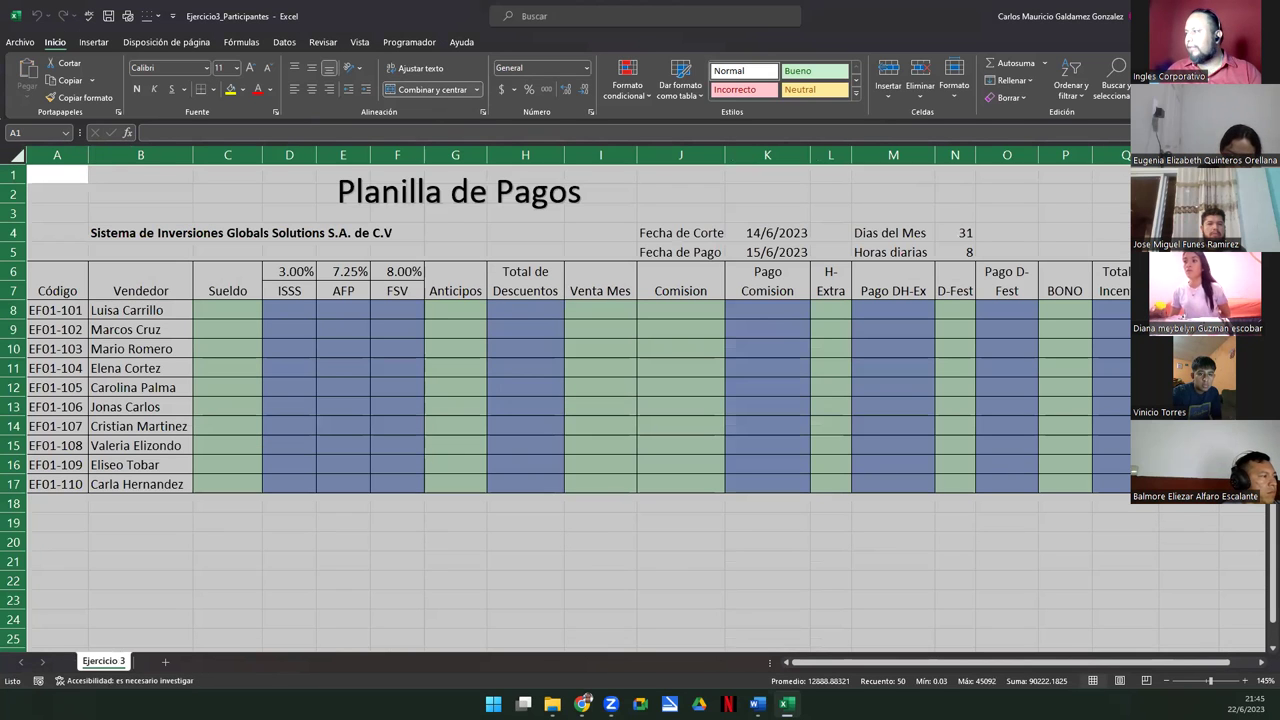
Step: Clear the Dias del Mes and Horas diarias values in N4:N5 and the Fecha de Corte and Fecha de Pago values in K4:K5
{"action": "left_click", "coordinate": [1006, 212]}
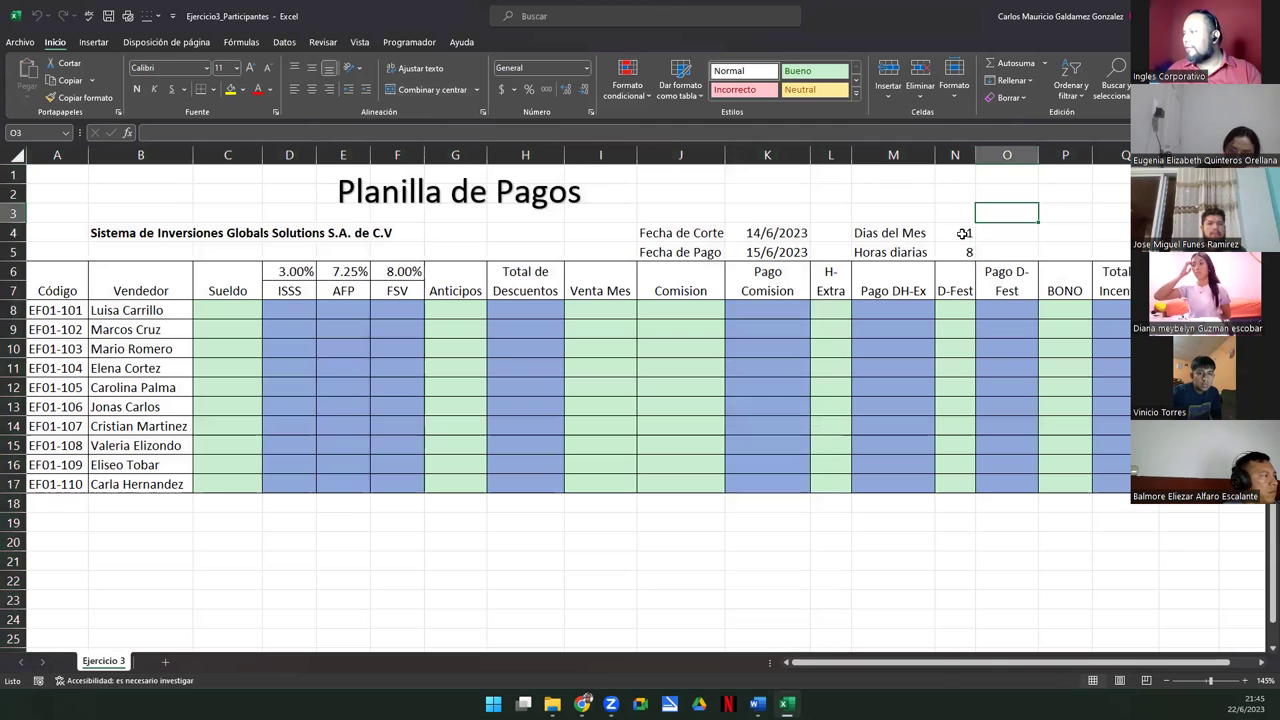
{"action": "left_click_drag", "start_coordinate": [962, 233], "coordinate": [960, 252]}
{"action": "key", "text": "Delete"}
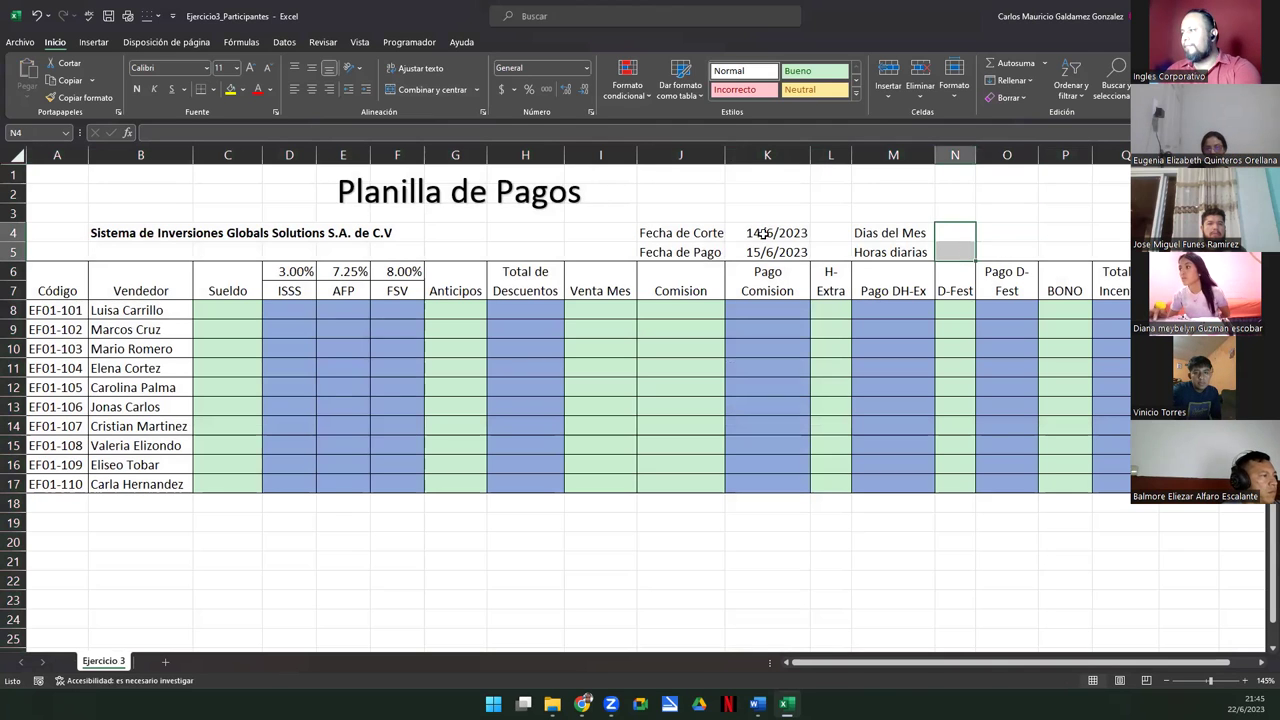
{"action": "left_click_drag", "start_coordinate": [763, 233], "coordinate": [763, 252]}
{"action": "key", "text": "Delete"}
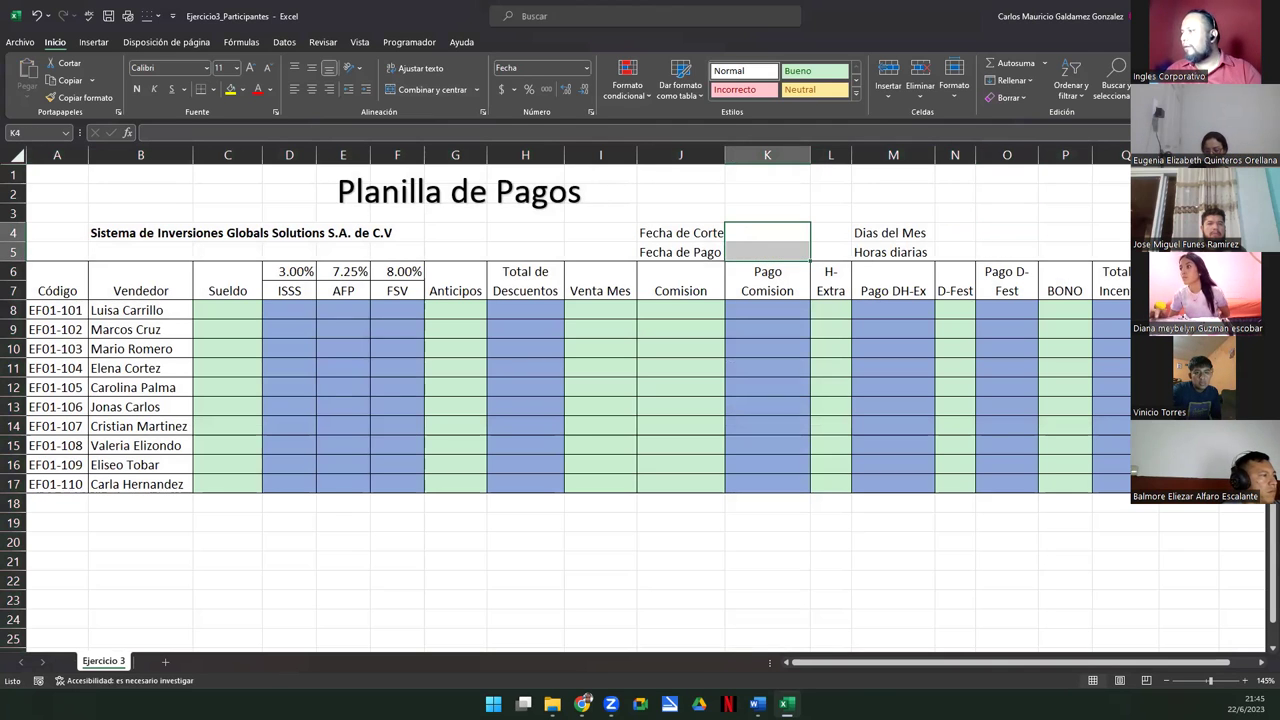
Step: Close the Ejercicio3_Participantes workbook and open the Semana1 workbook from the Ejercicios folder
{"action": "key", "text": "ctrl+w"}
{"action": "left_click", "coordinate": [594, 369]}
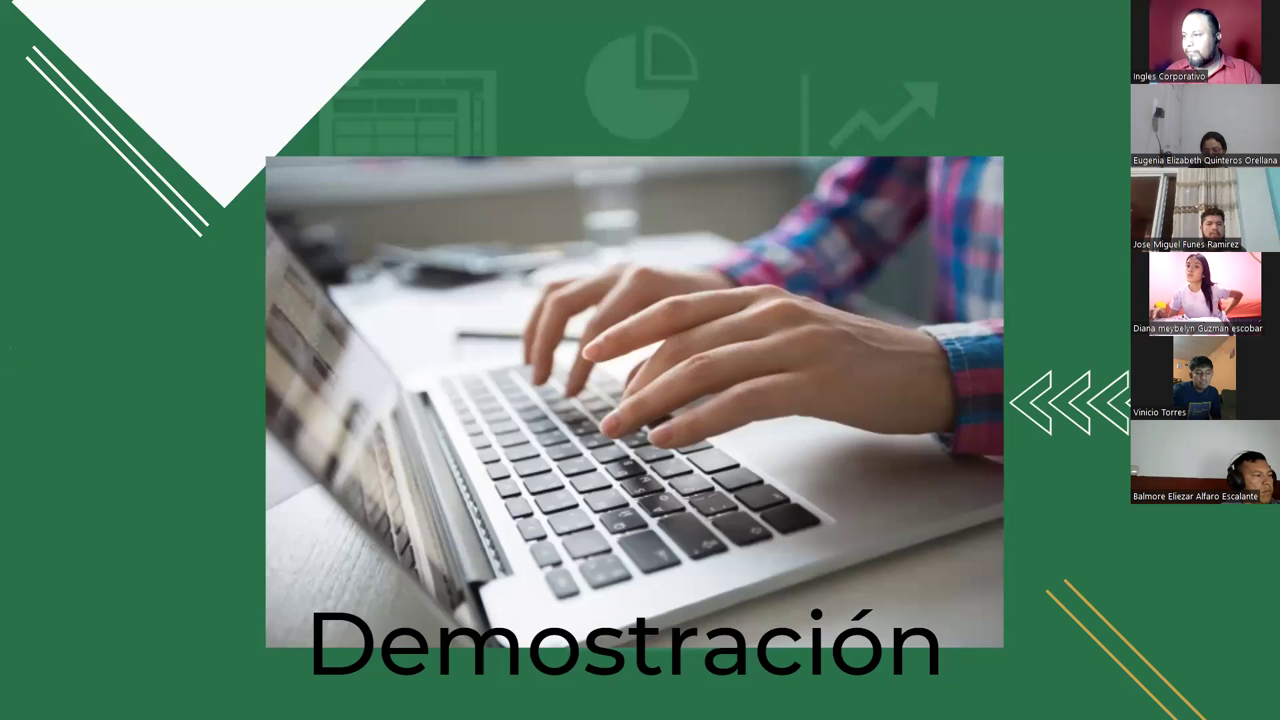
{"action": "key", "text": "alt+Tab"}
{"action": "left_click", "coordinate": [274, 400]}
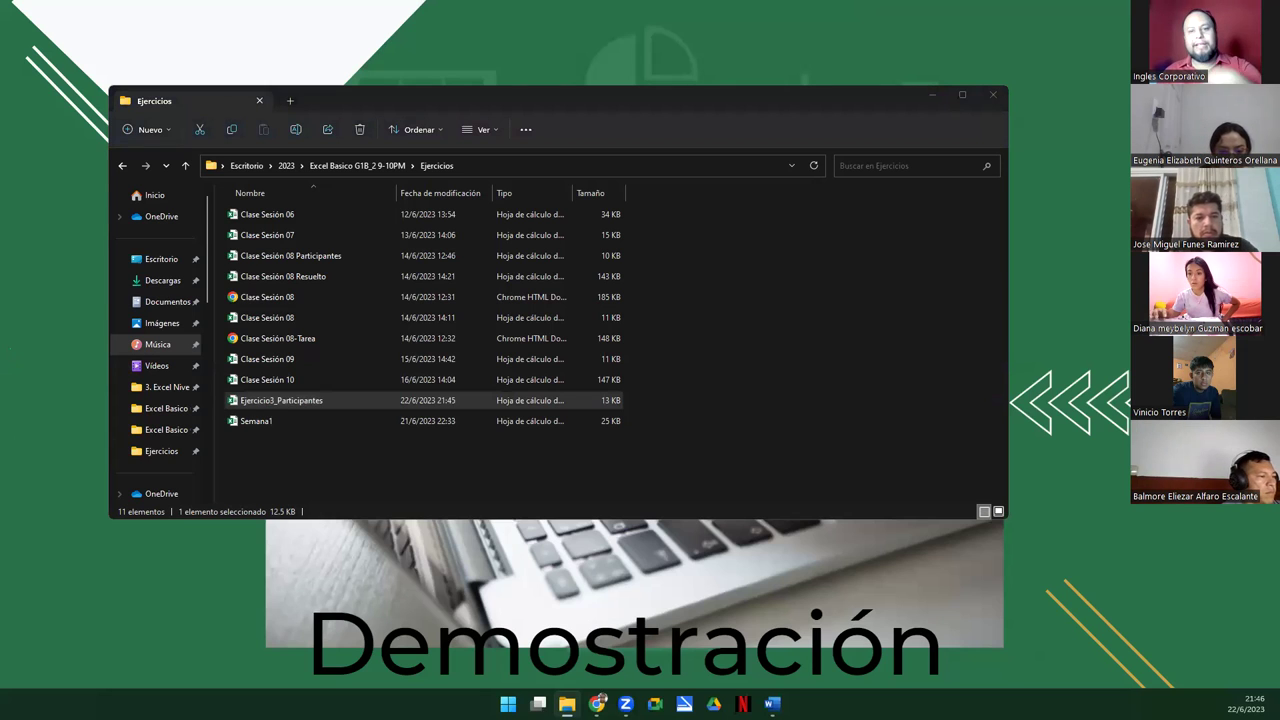
{"action": "double_click", "coordinate": [265, 422]}
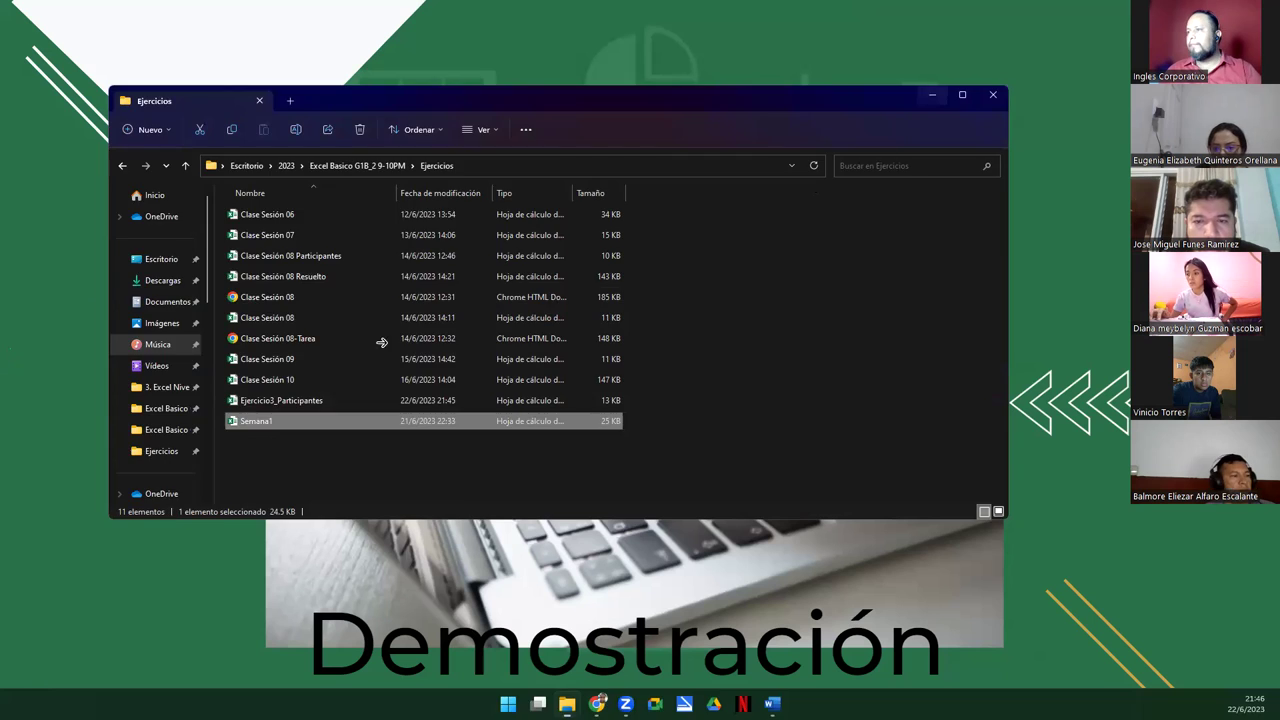
{"action": "left_click", "coordinate": [930, 96]}
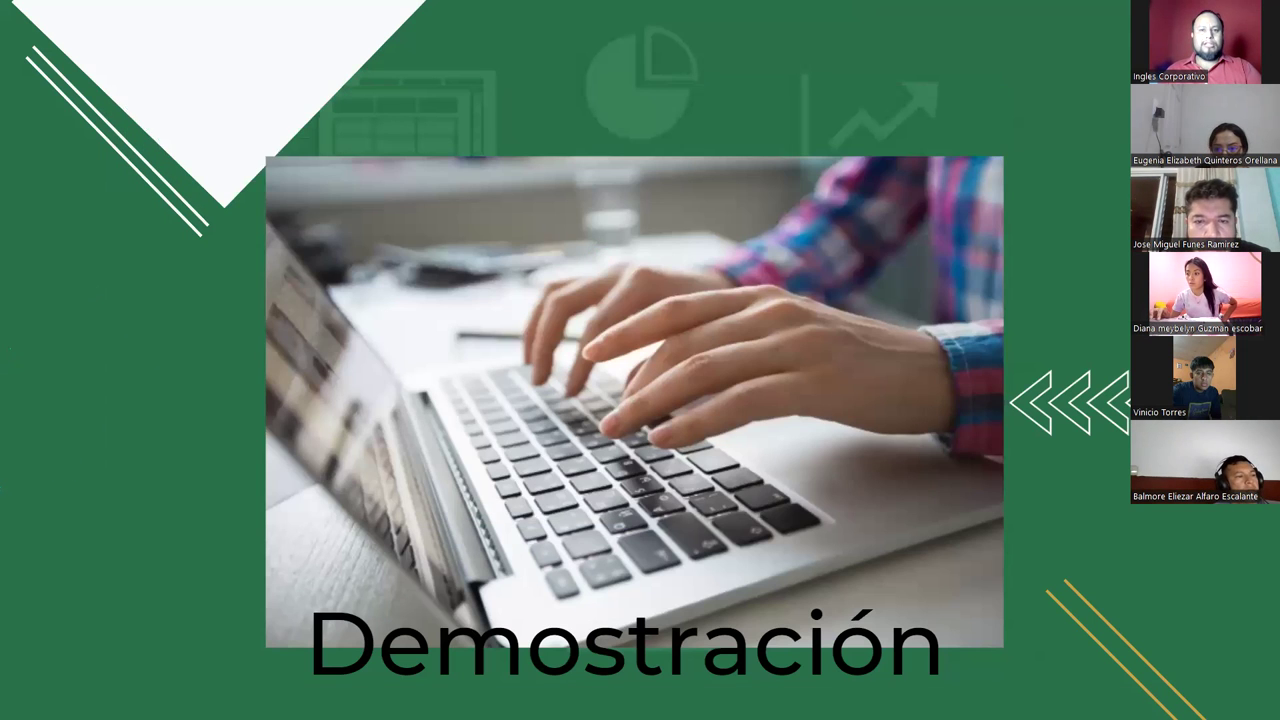
{"action": "left_click", "coordinate": [787, 703]}
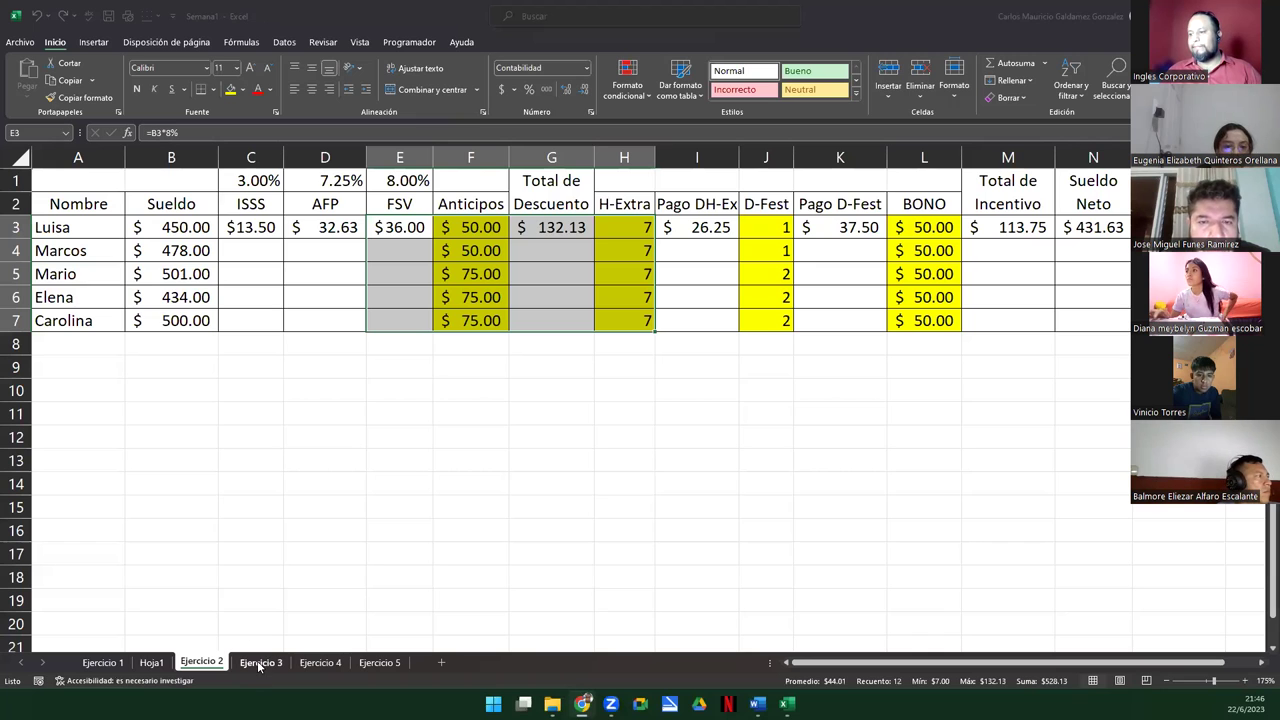
Step: On Semana1's Ejercicio 3 sheet, clear the payroll data from C8 across rows 8 to 17, plus the Dias del Mes and Horas diarias values
{"action": "left_click", "coordinate": [260, 662]}
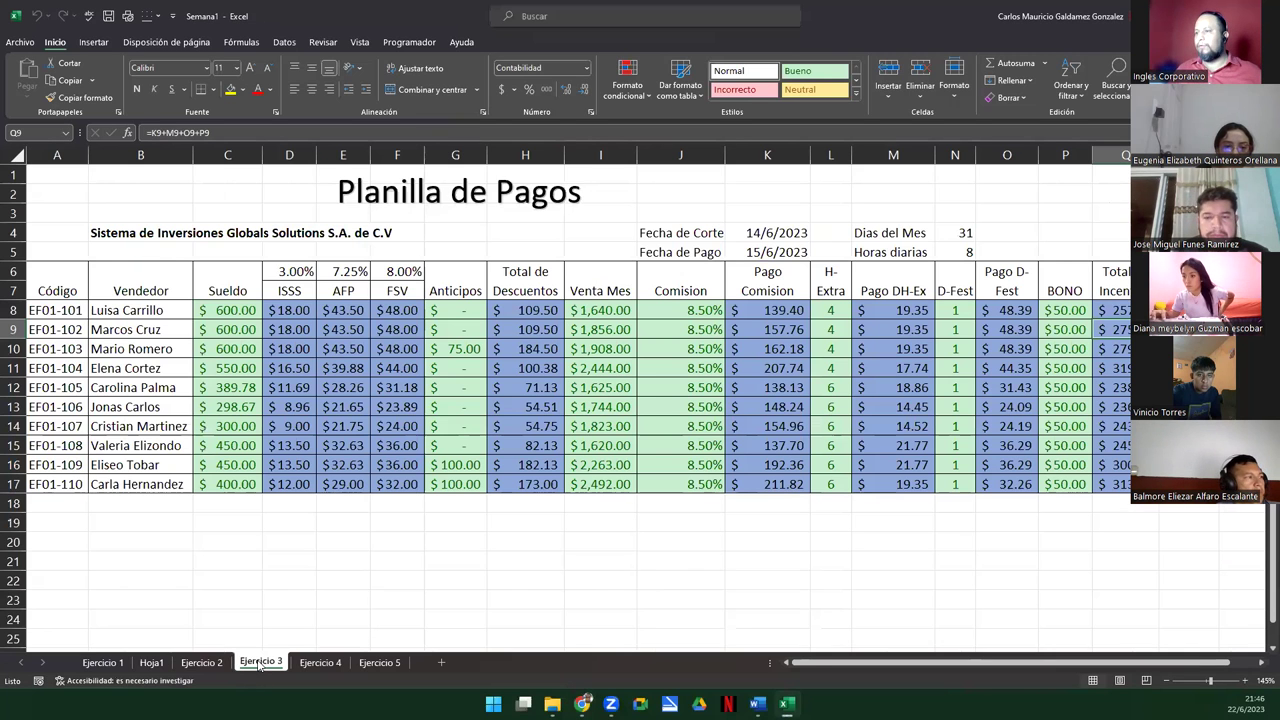
{"action": "left_click_drag", "start_coordinate": [199, 310], "coordinate": [1135, 484]}
{"action": "key", "text": "Delete"}
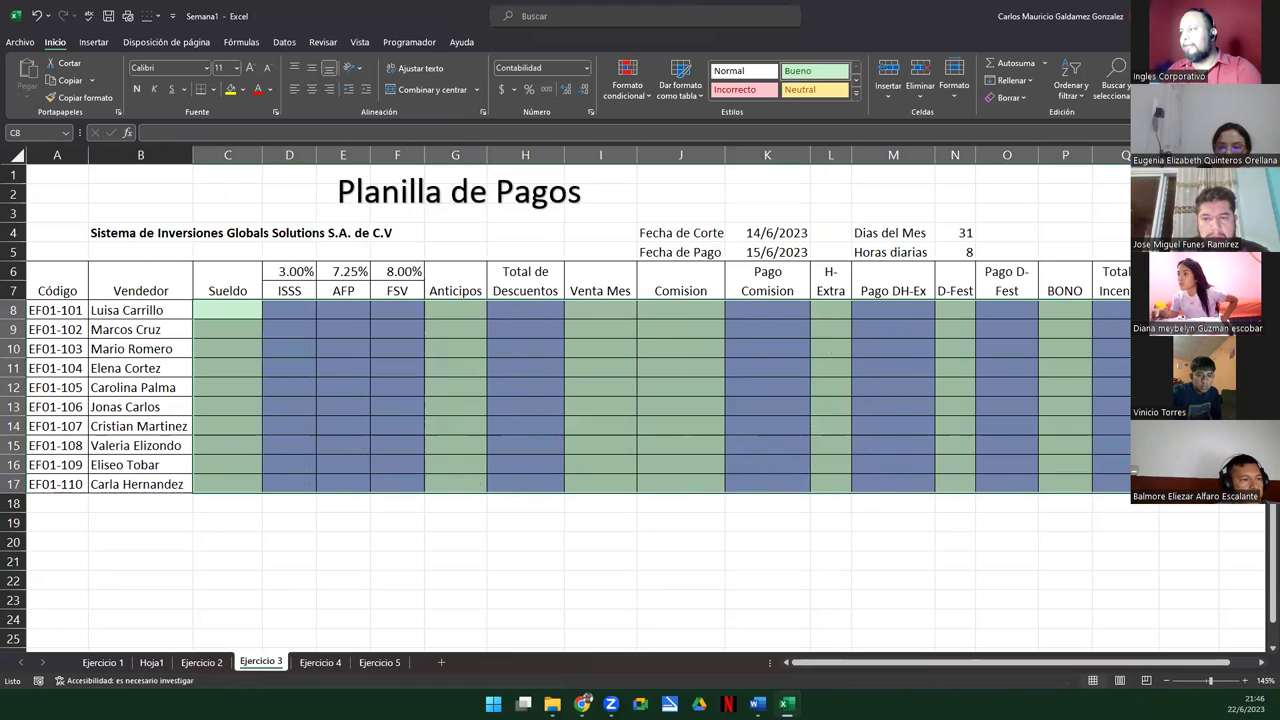
{"action": "left_click_drag", "start_coordinate": [951, 233], "coordinate": [960, 255]}
{"action": "key", "text": "Delete"}
{"action": "left_click", "coordinate": [239, 312]}
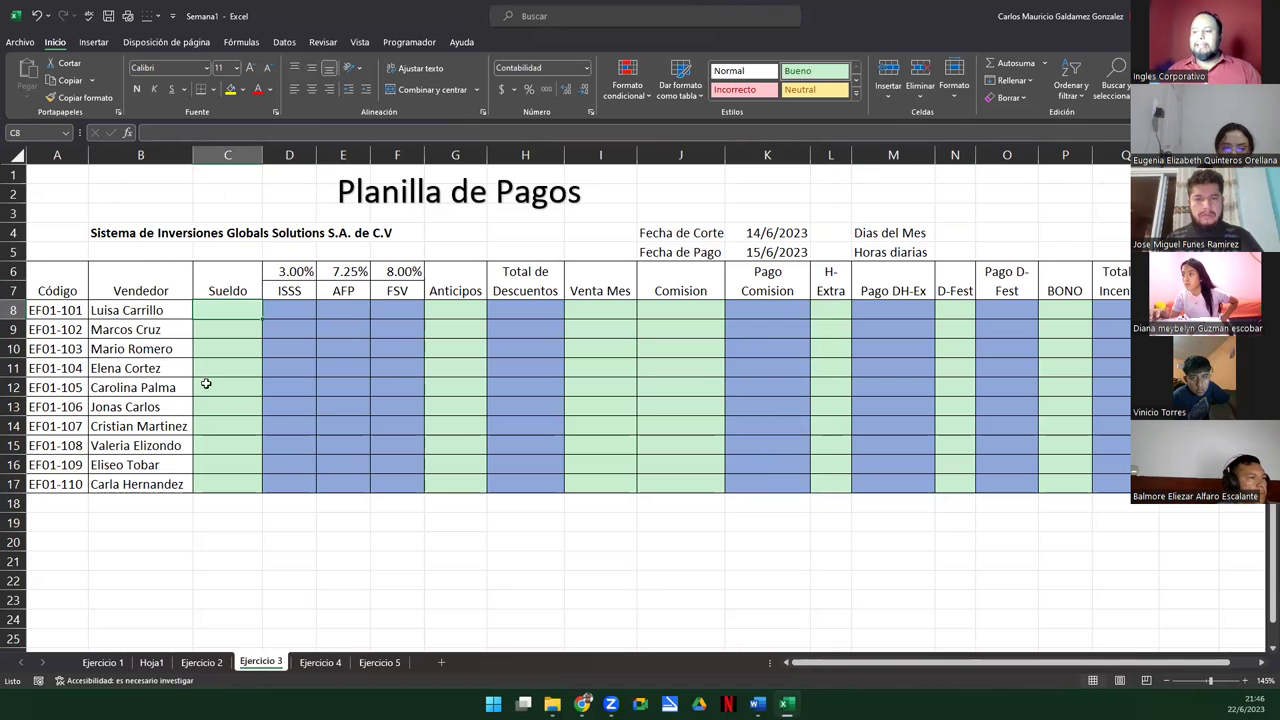
Step: Review the Ejercicio 1 sheet and the Ejercicio 2 payroll table, checking the formulas in I3 and K3 and selecting A1:N7
{"action": "left_click", "coordinate": [103, 663]}
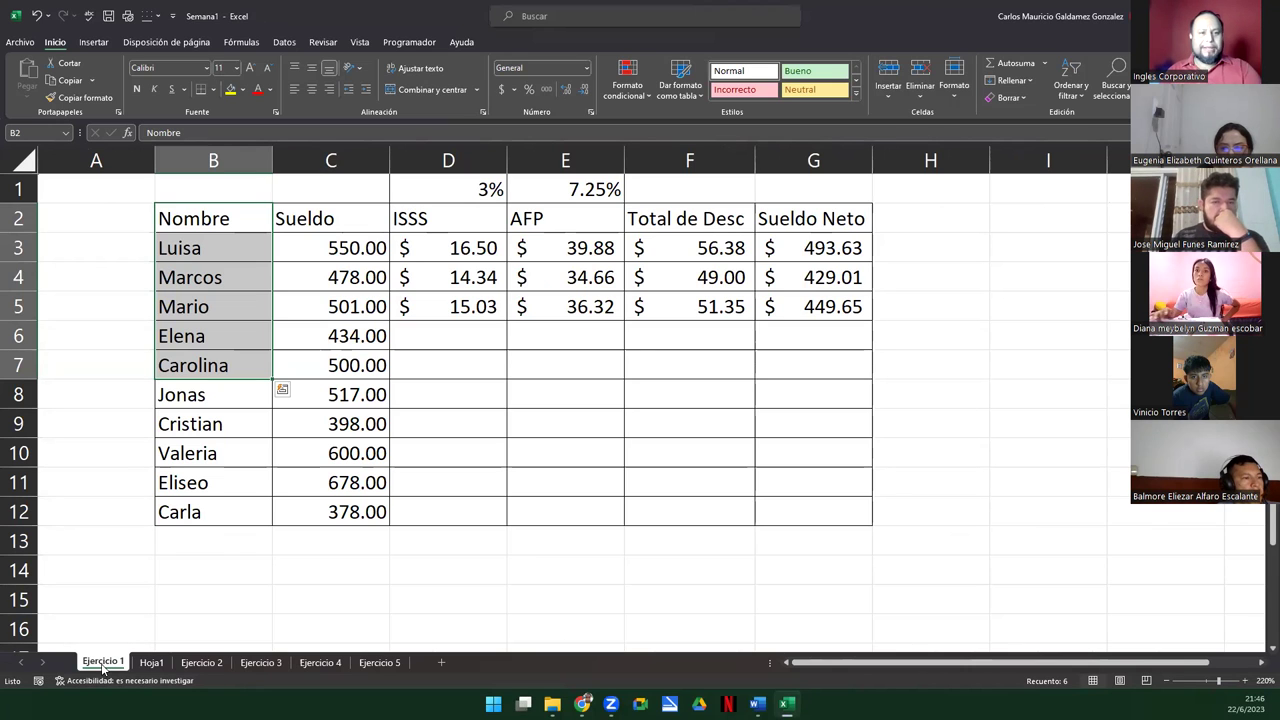
{"action": "left_click", "coordinate": [200, 668]}
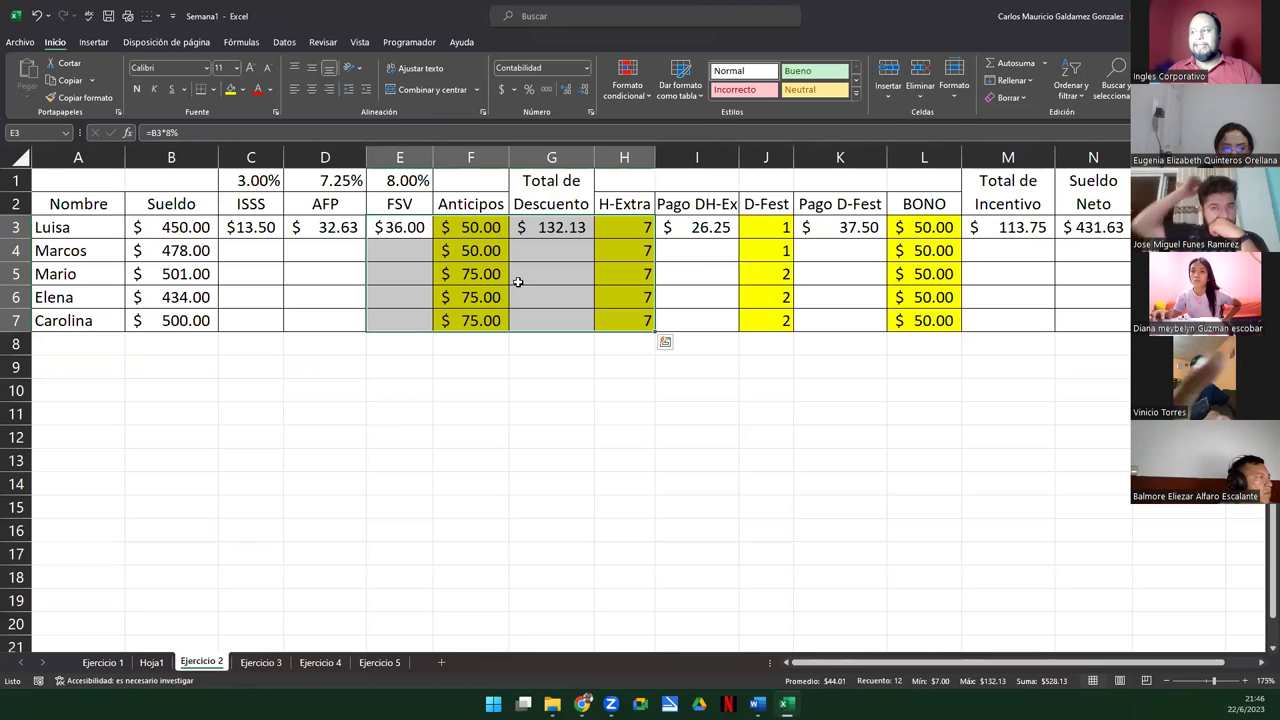
{"action": "left_click", "coordinate": [711, 235]}
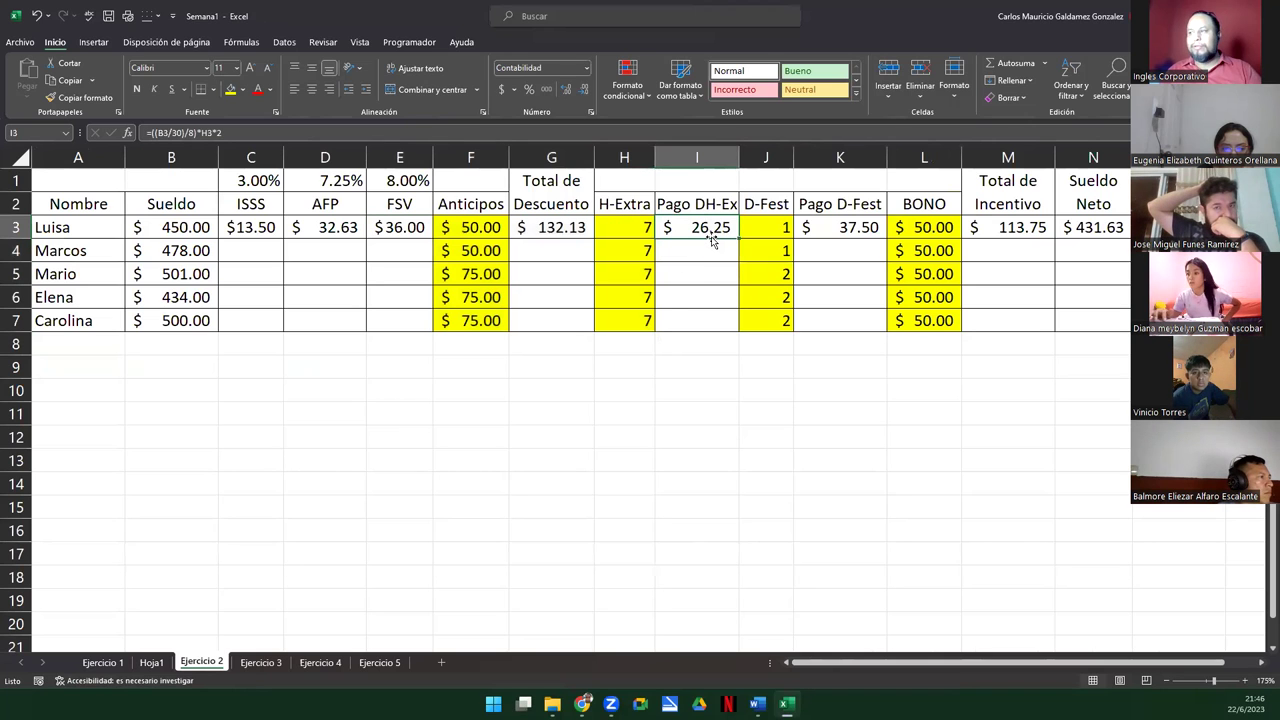
{"action": "left_click", "coordinate": [825, 225]}
{"action": "left_click_drag", "start_coordinate": [98, 184], "coordinate": [1061, 317]}
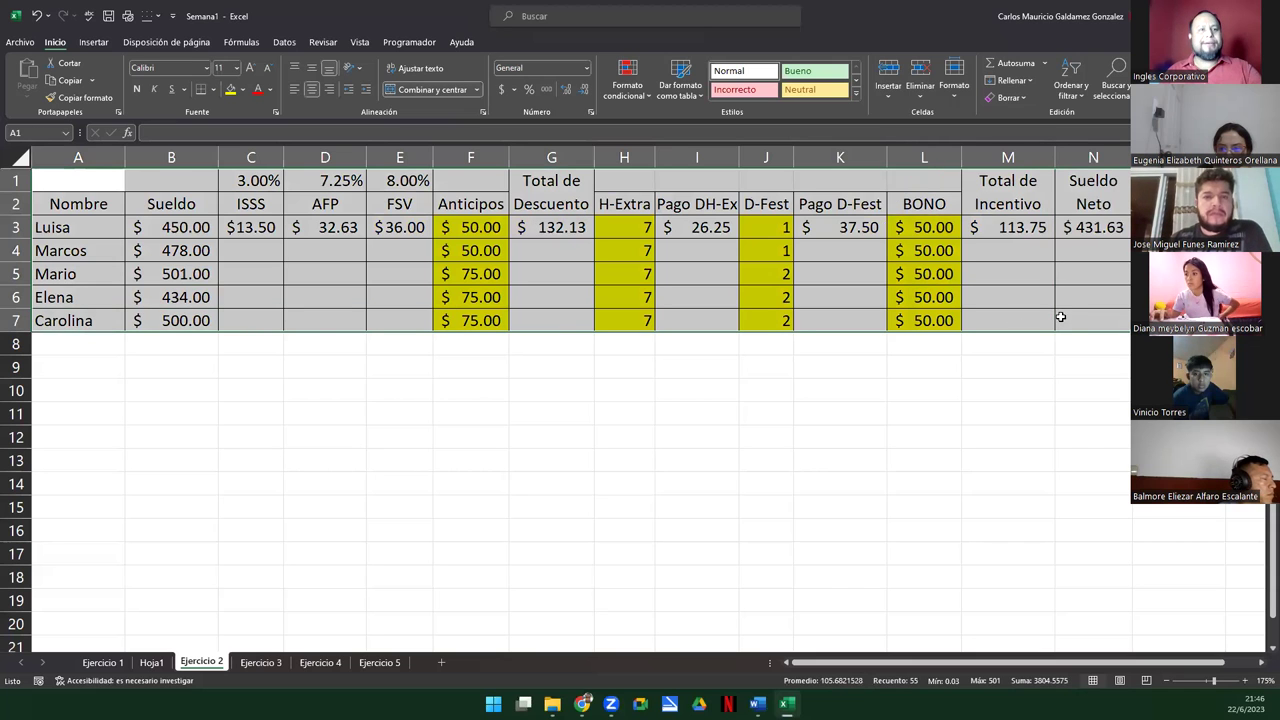
Step: Return to the Ejercicio 3 sheet and examine its Planilla de Pagos title and the company name in B4
{"action": "left_click", "coordinate": [261, 662]}
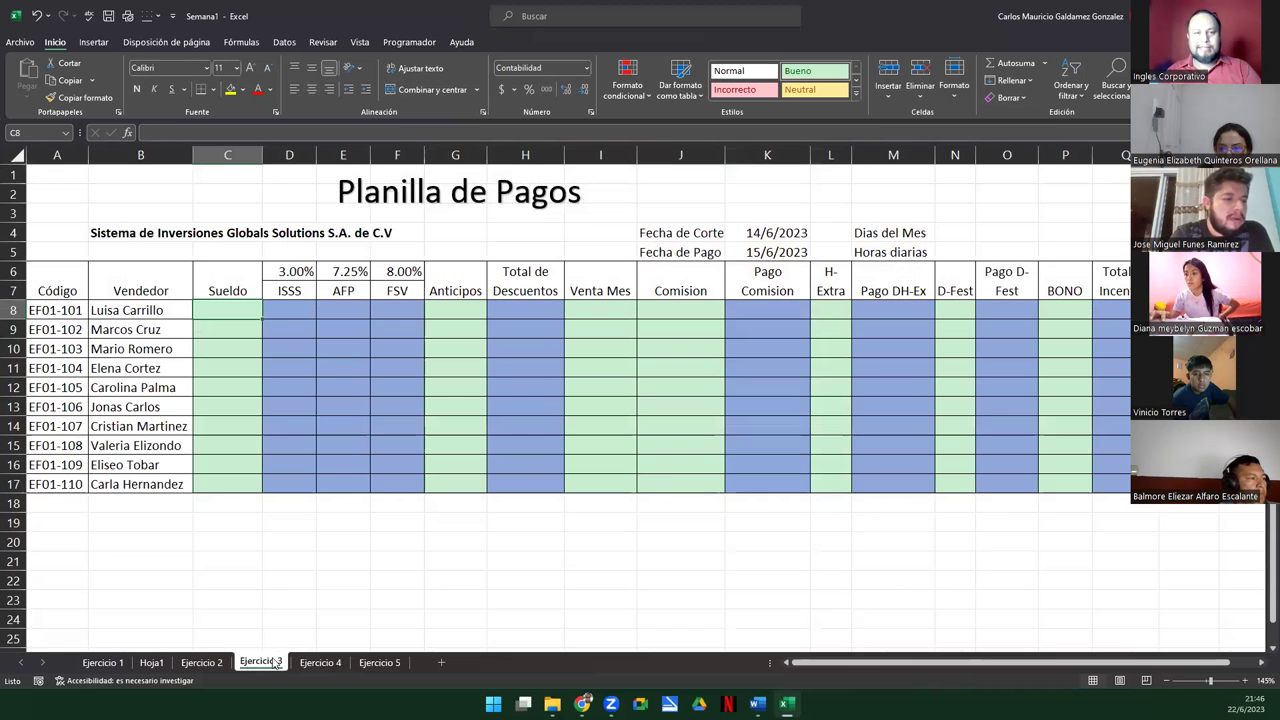
{"action": "left_click", "coordinate": [348, 466]}
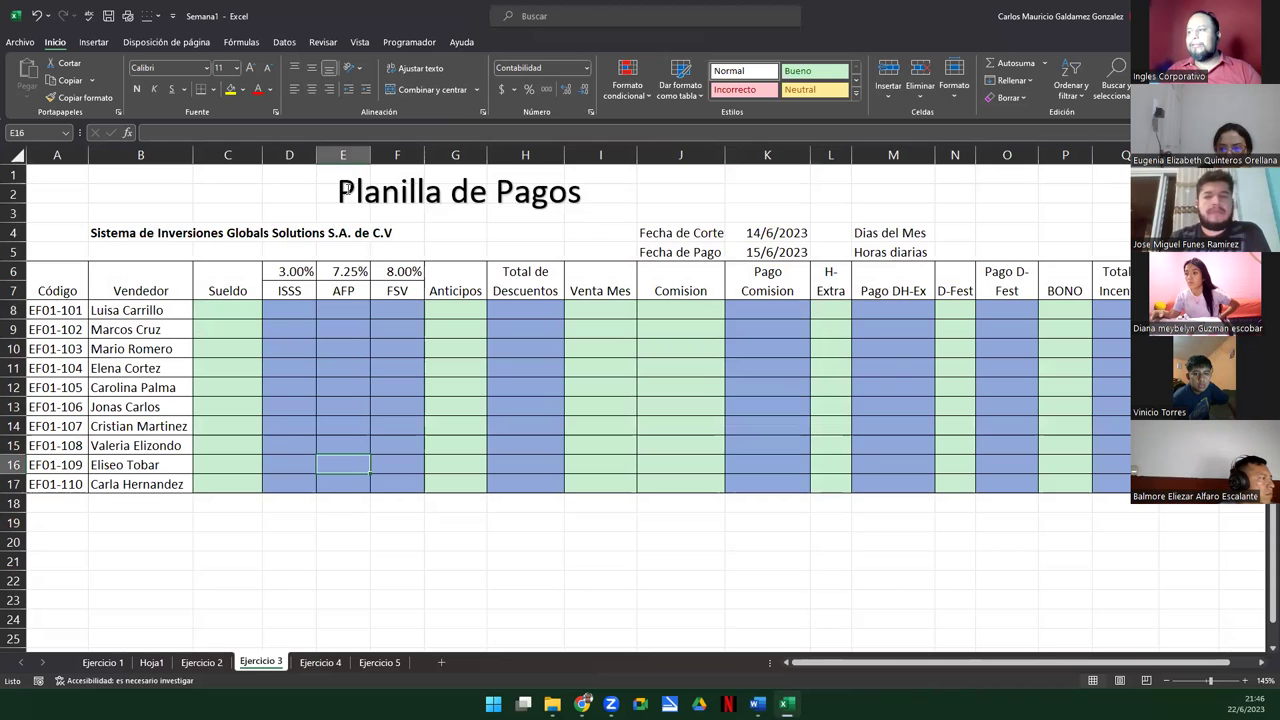
{"action": "left_click", "coordinate": [346, 190]}
{"action": "left_click", "coordinate": [133, 236]}
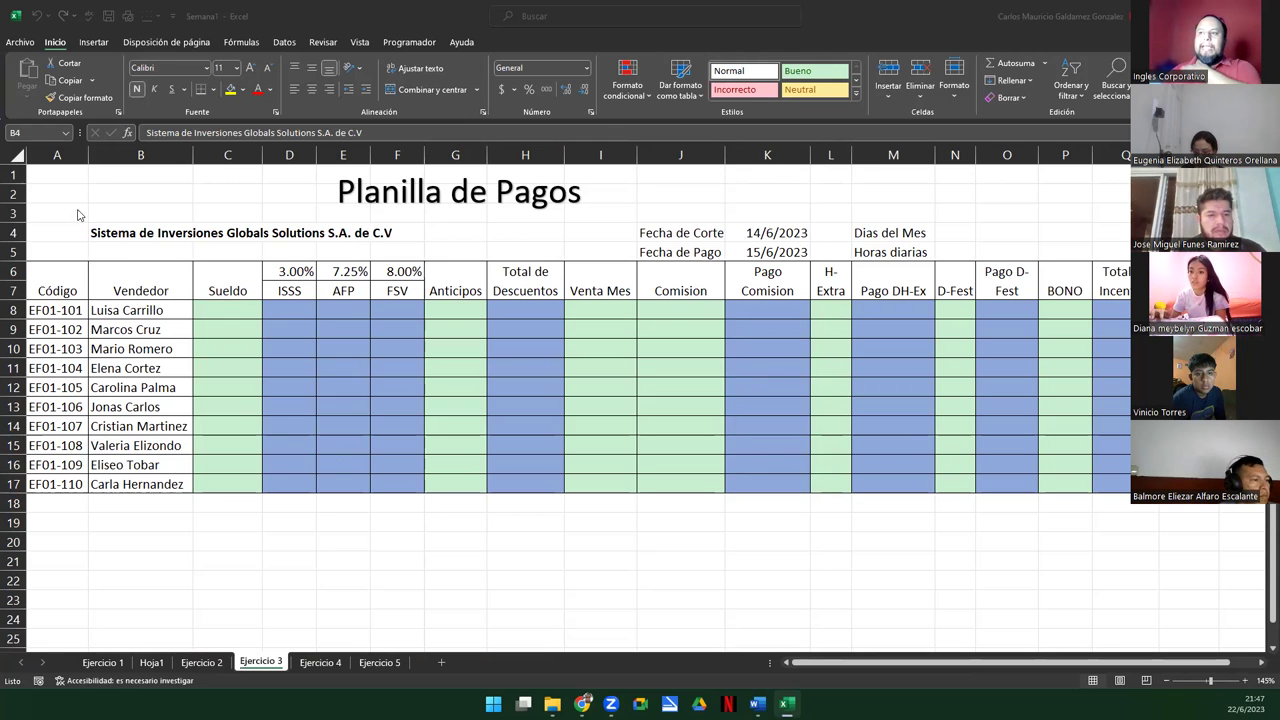
Step: Copy the entire Ejercicio 3 sheet contents and add a new worksheet named Ejercicio3
{"action": "left_click", "coordinate": [18, 157]}
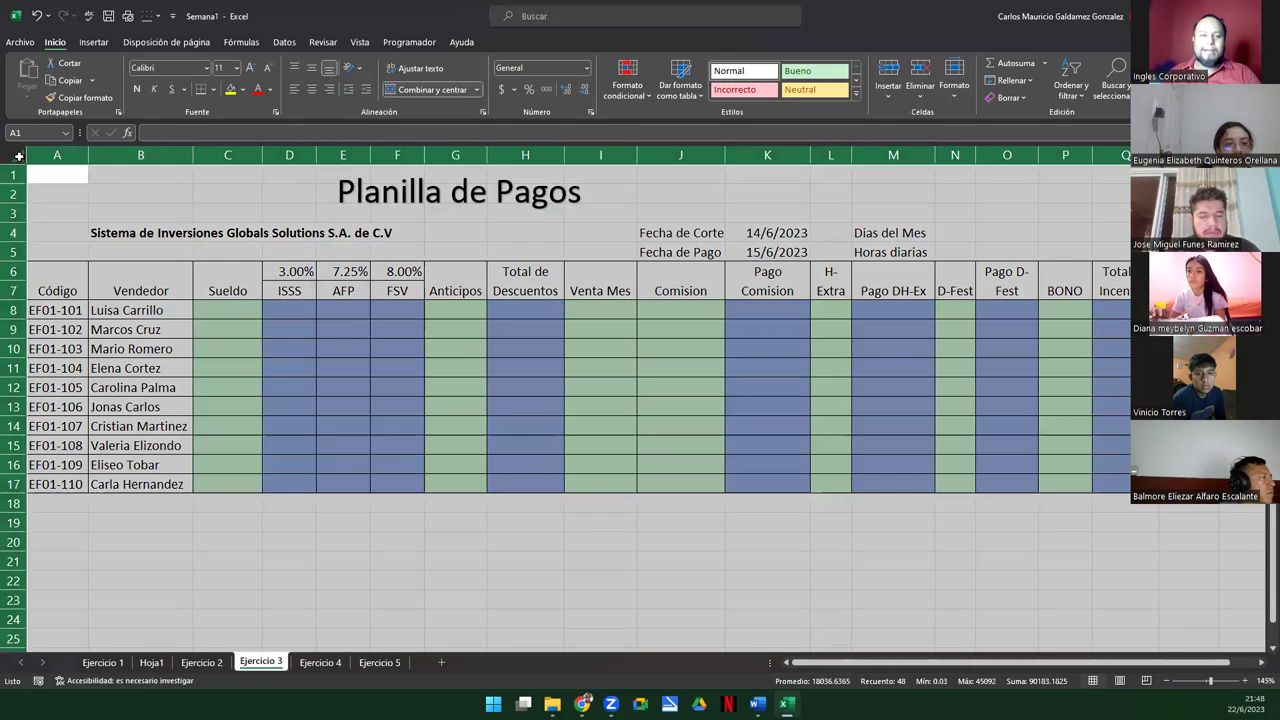
{"action": "right_click", "coordinate": [97, 204]}
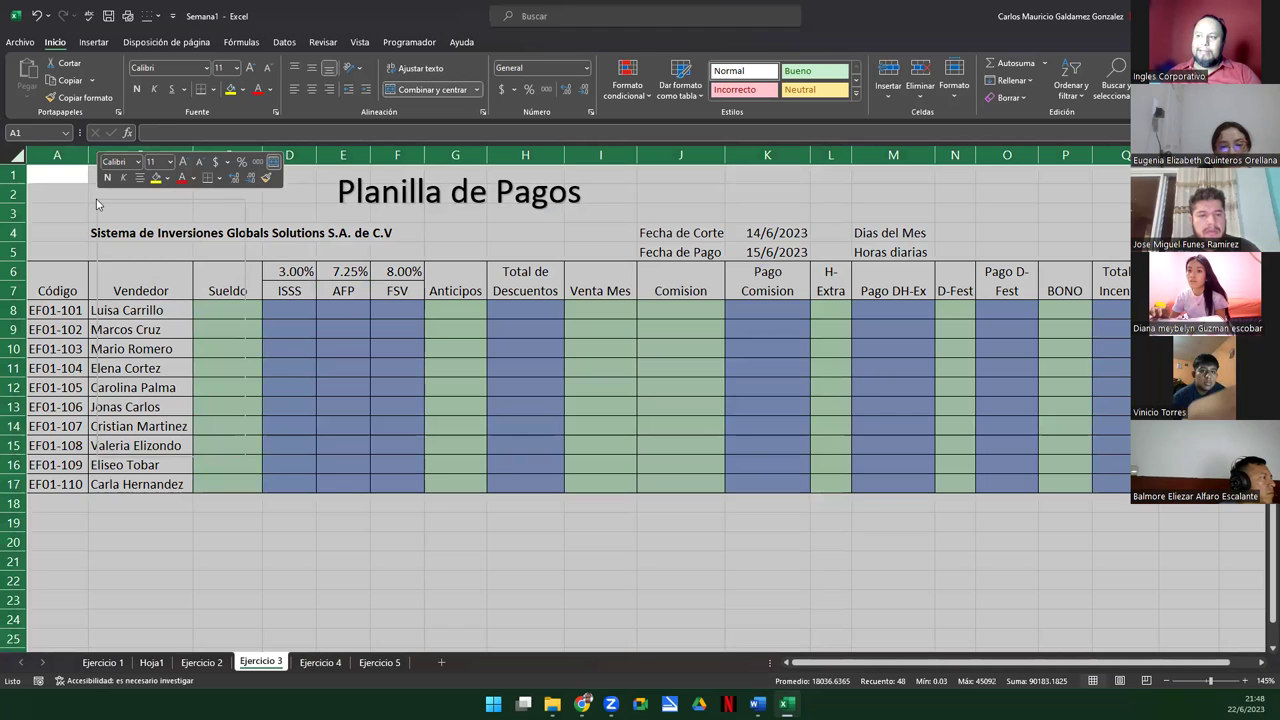
{"action": "left_click", "coordinate": [142, 251]}
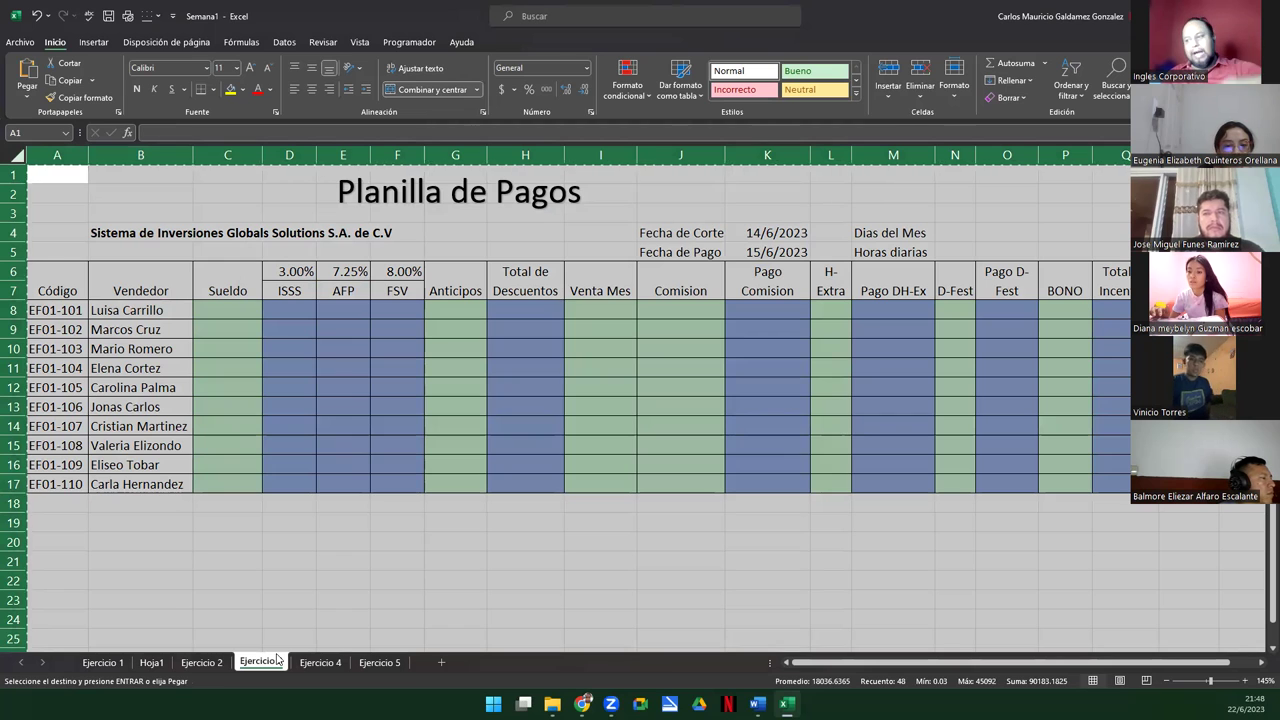
{"action": "left_click", "coordinate": [437, 662]}
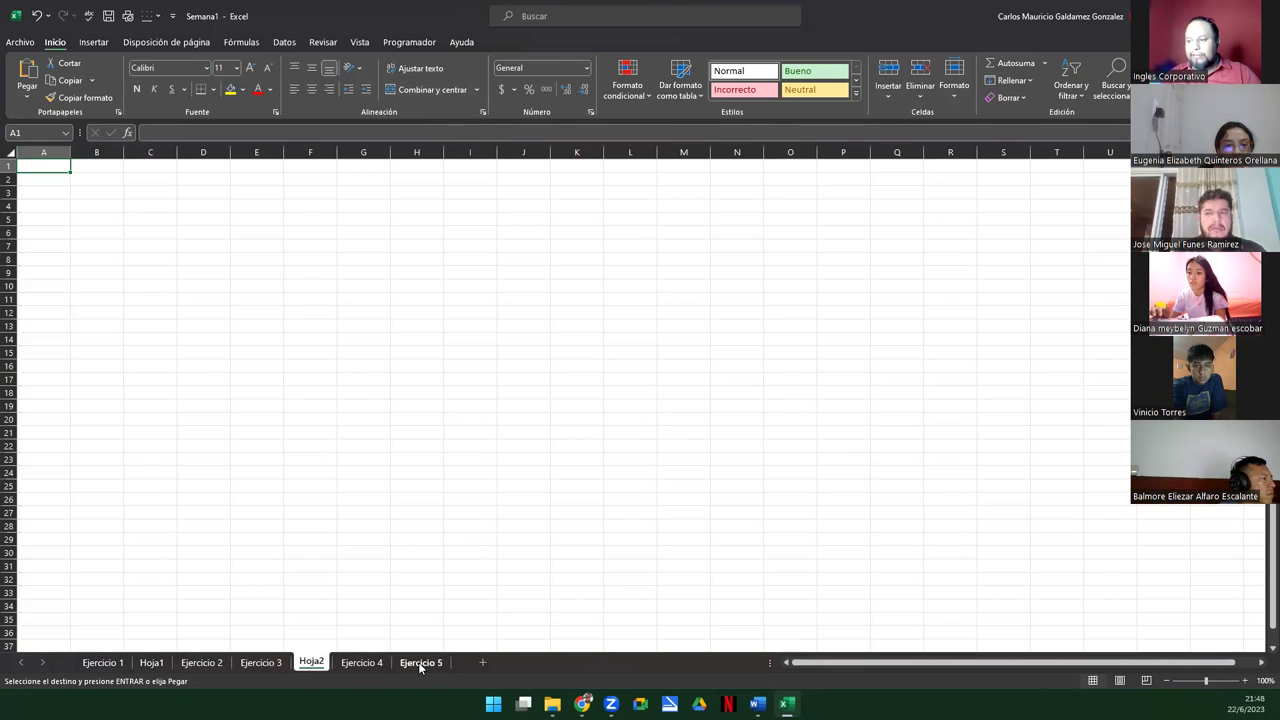
{"action": "double_click", "coordinate": [310, 663]}
{"action": "type", "text": "Ejercicio3"}
{"action": "key", "text": "Return"}
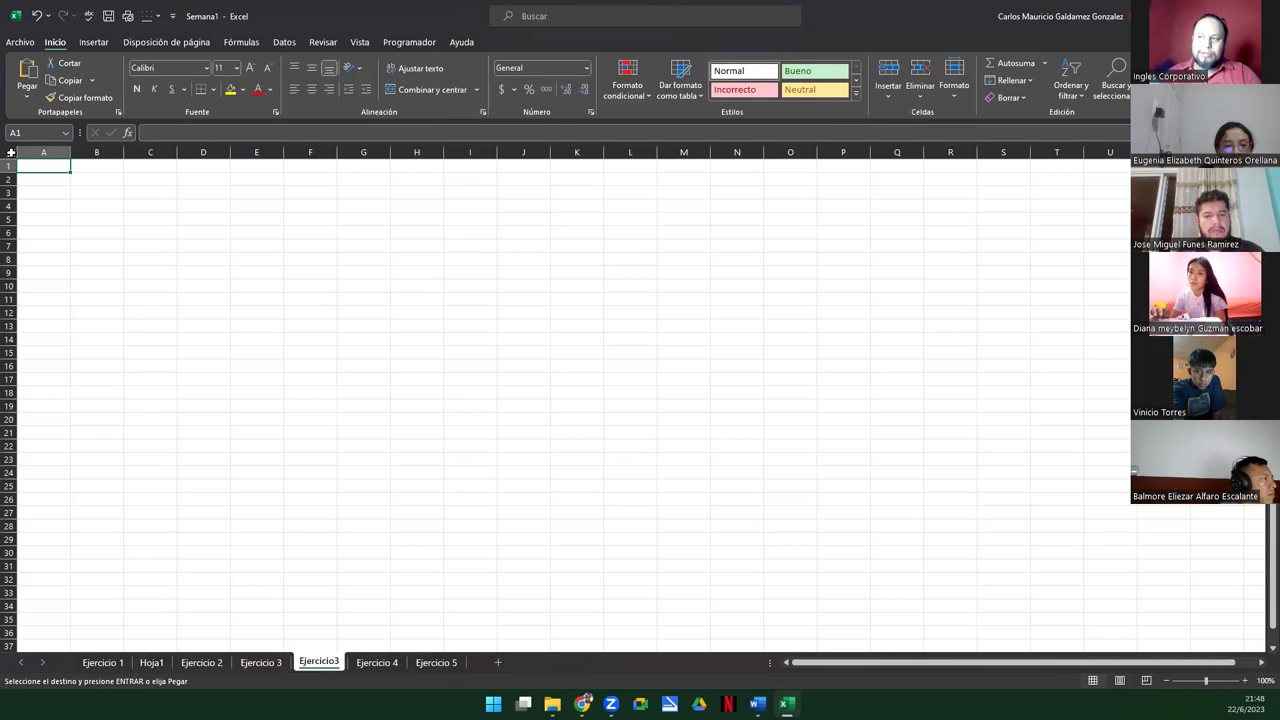
Step: Paste the copied payroll layout over the whole of the blank Ejercicio3 sheet
{"action": "left_click", "coordinate": [10, 152]}
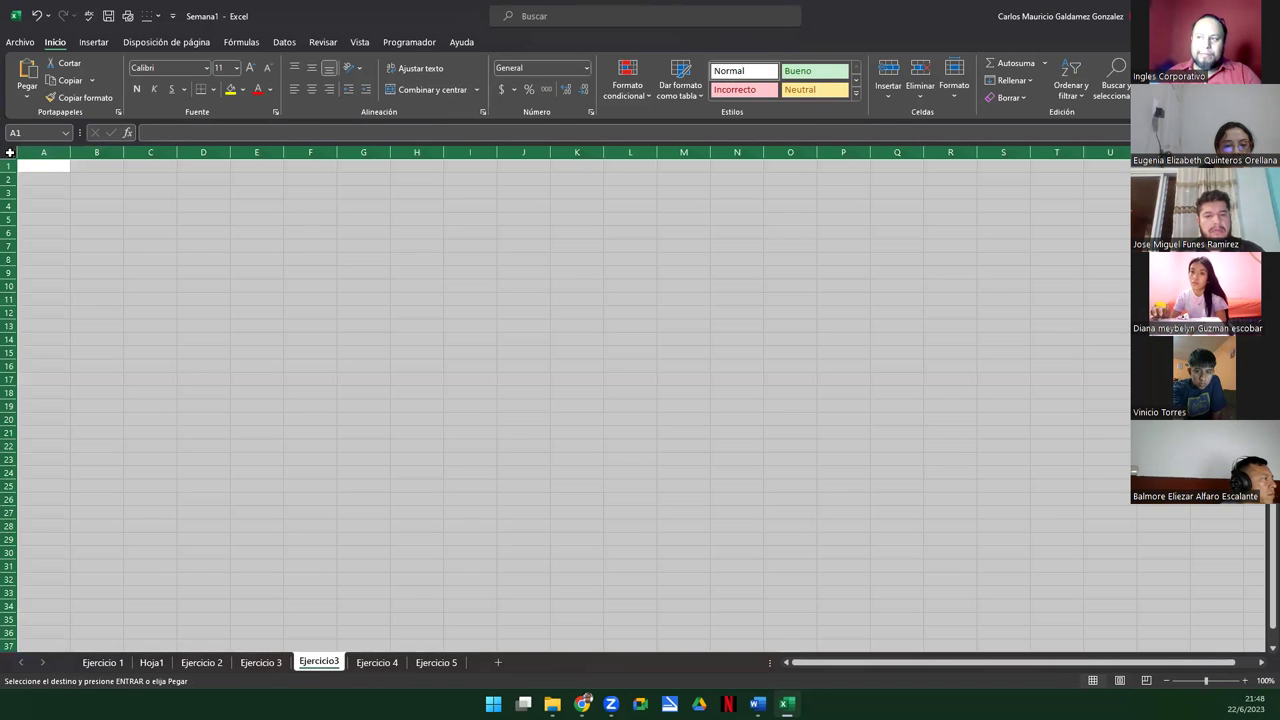
{"action": "right_click", "coordinate": [113, 262]}
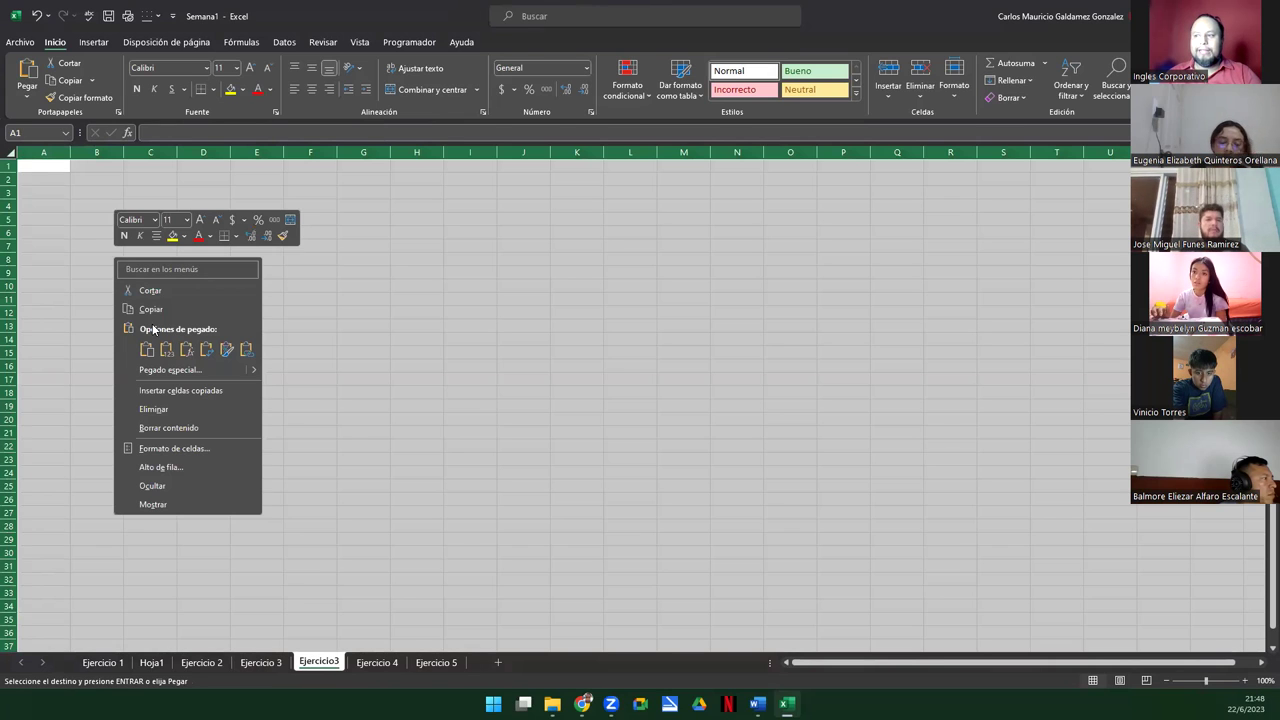
{"action": "key", "text": "Escape"}
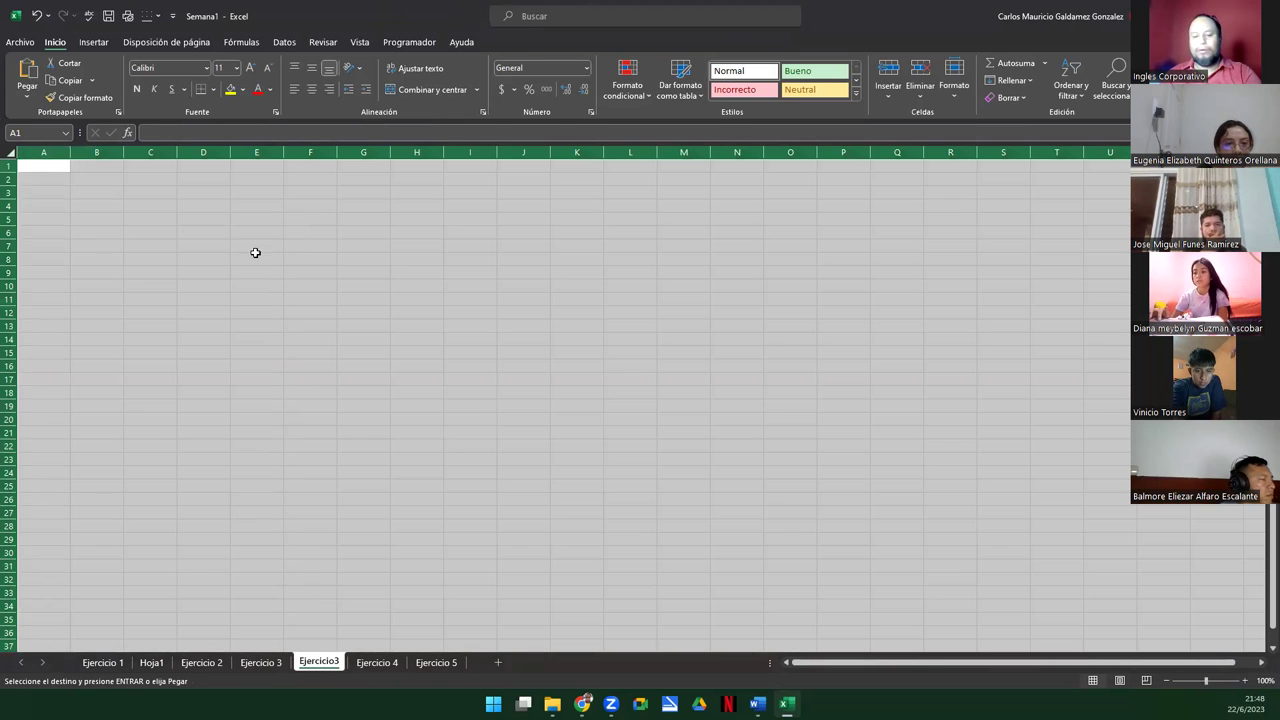
{"action": "key", "text": "ctrl+v"}
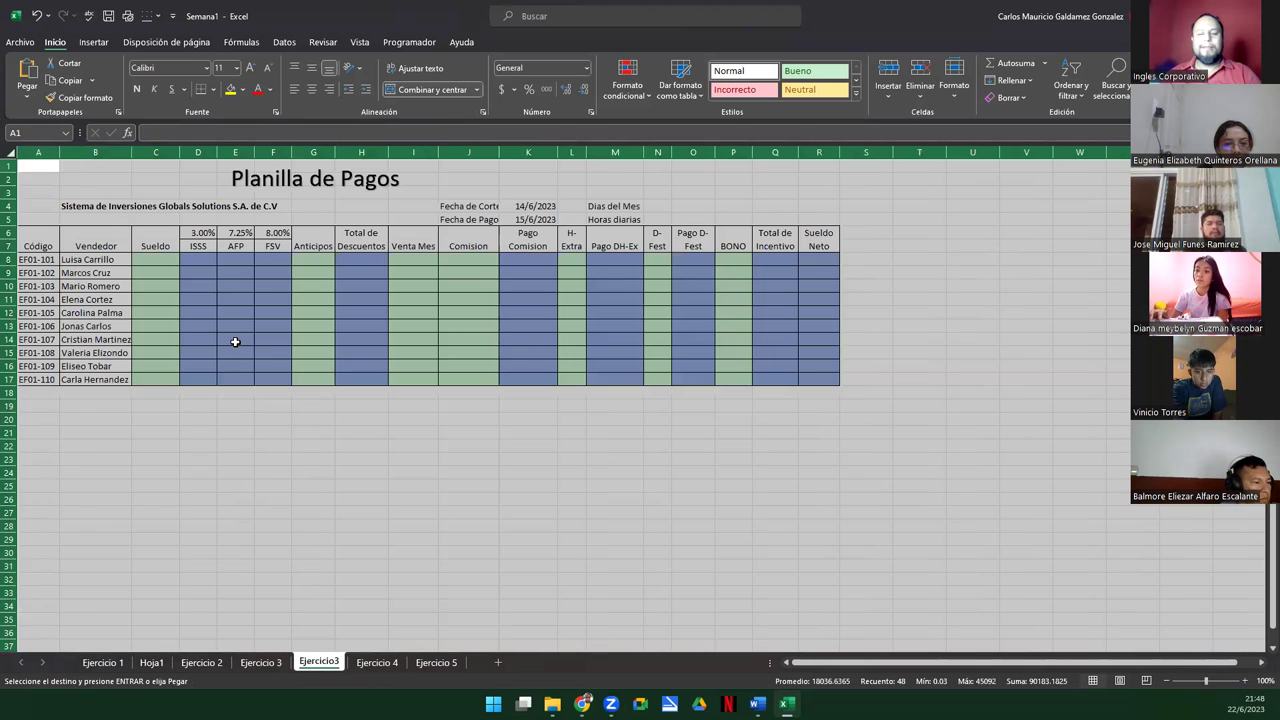
{"action": "left_click", "coordinate": [235, 342]}
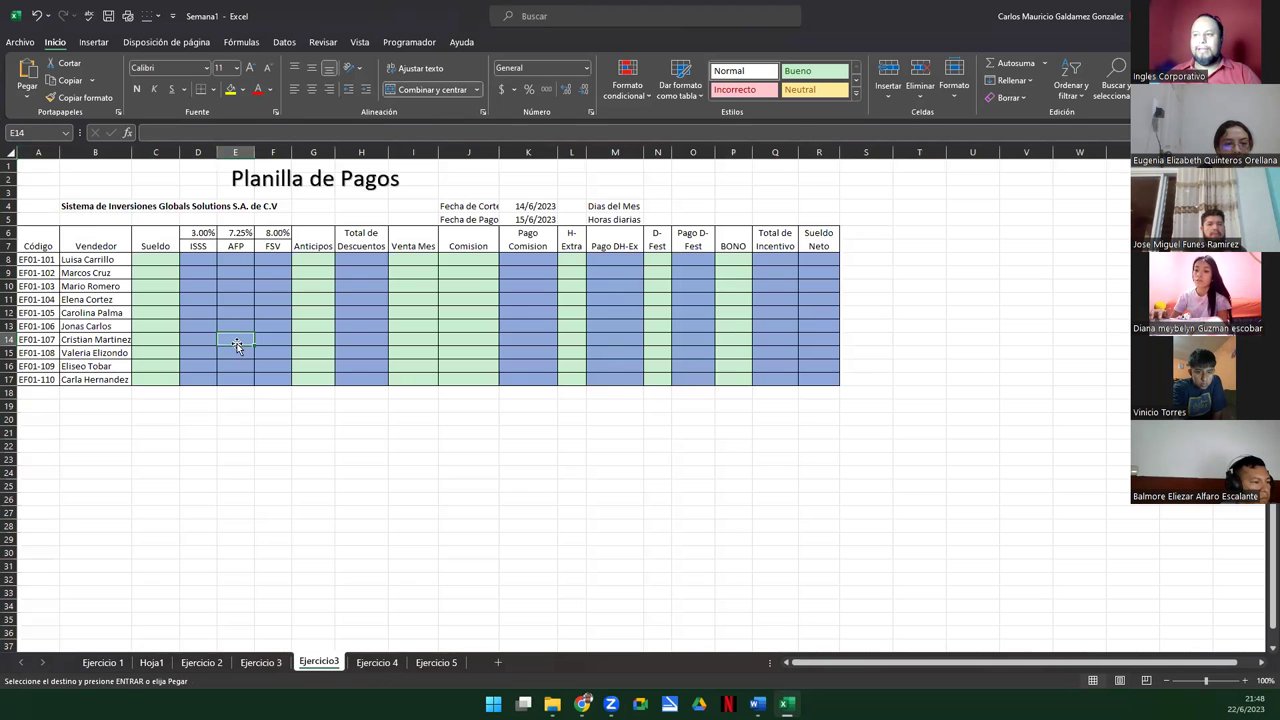
Step: Cancel the copy selection, delete the duplicate Ejercicio3 sheet permanently, and return to the original Ejercicio 3 sheet
{"action": "left_click", "coordinate": [266, 665]}
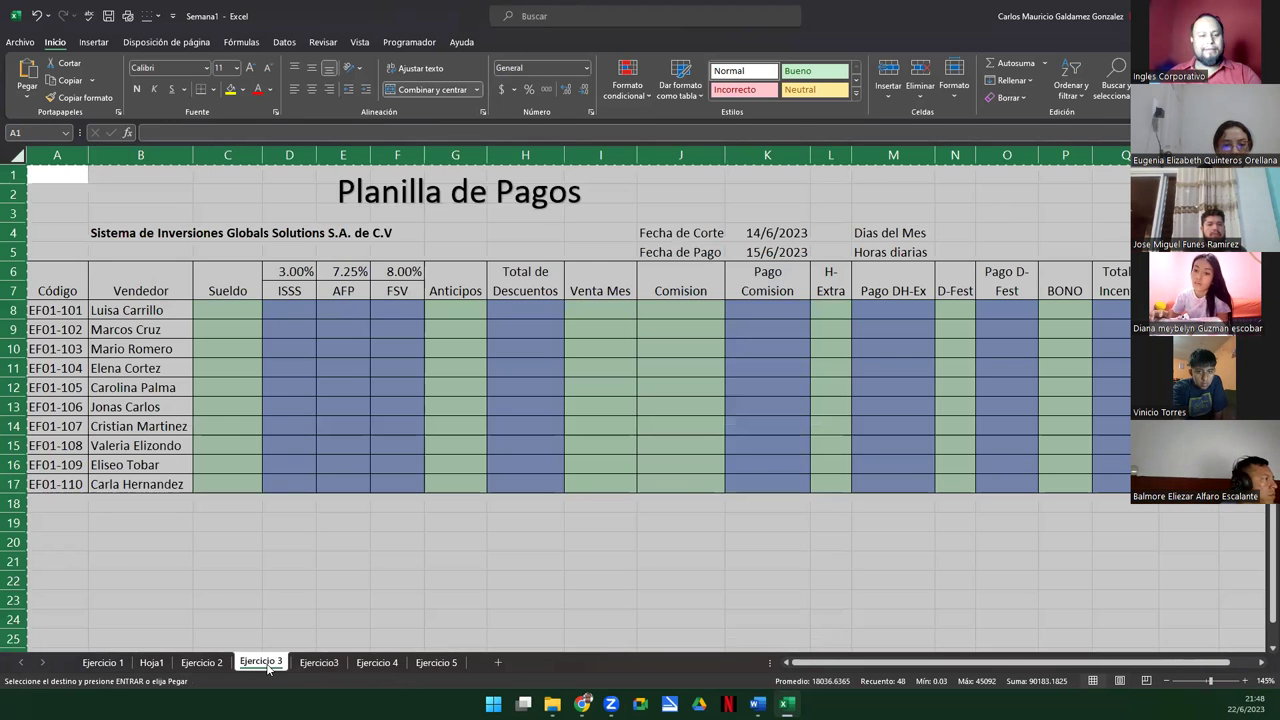
{"action": "key", "text": "Escape"}
{"action": "right_click", "coordinate": [310, 668]}
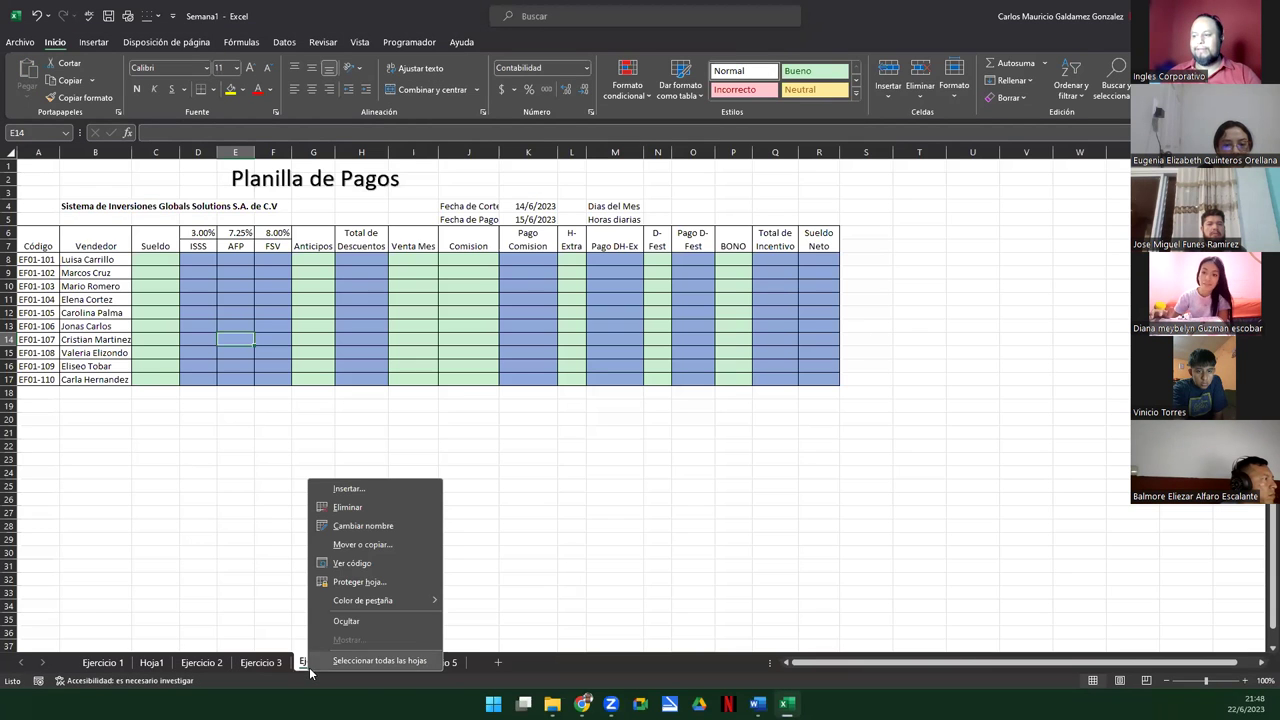
{"action": "left_click", "coordinate": [338, 507]}
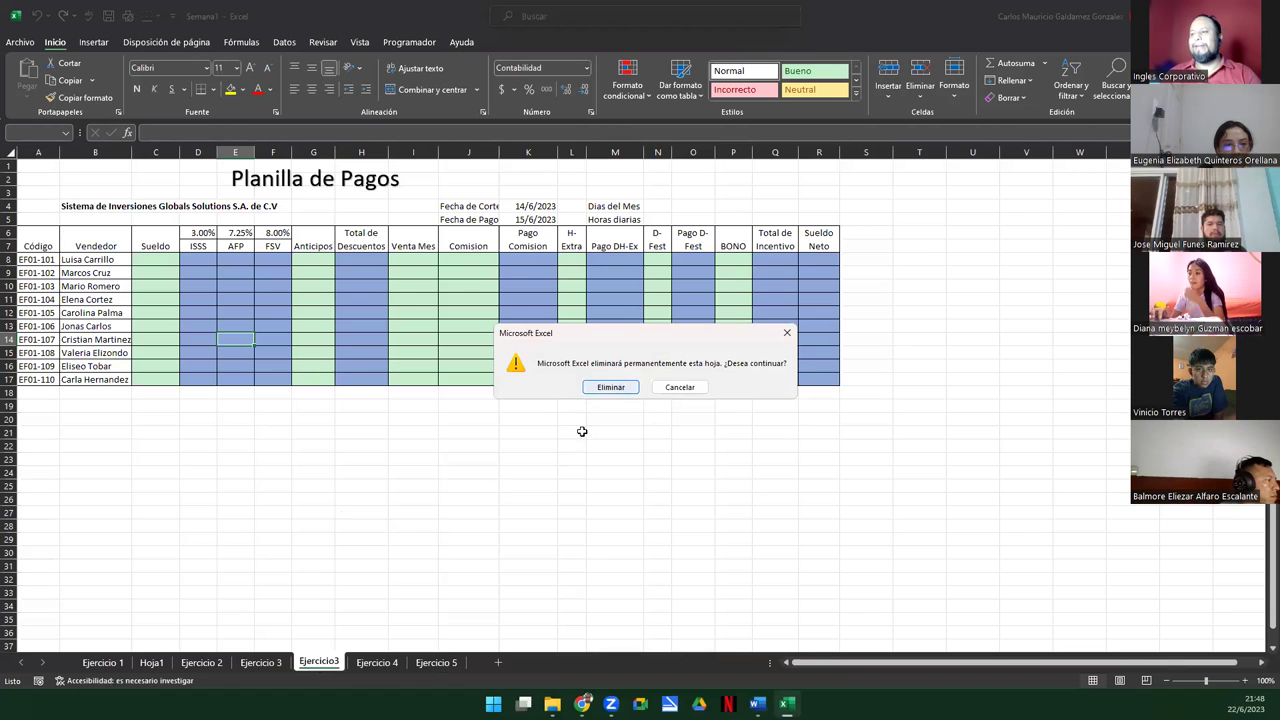
{"action": "left_click", "coordinate": [611, 387]}
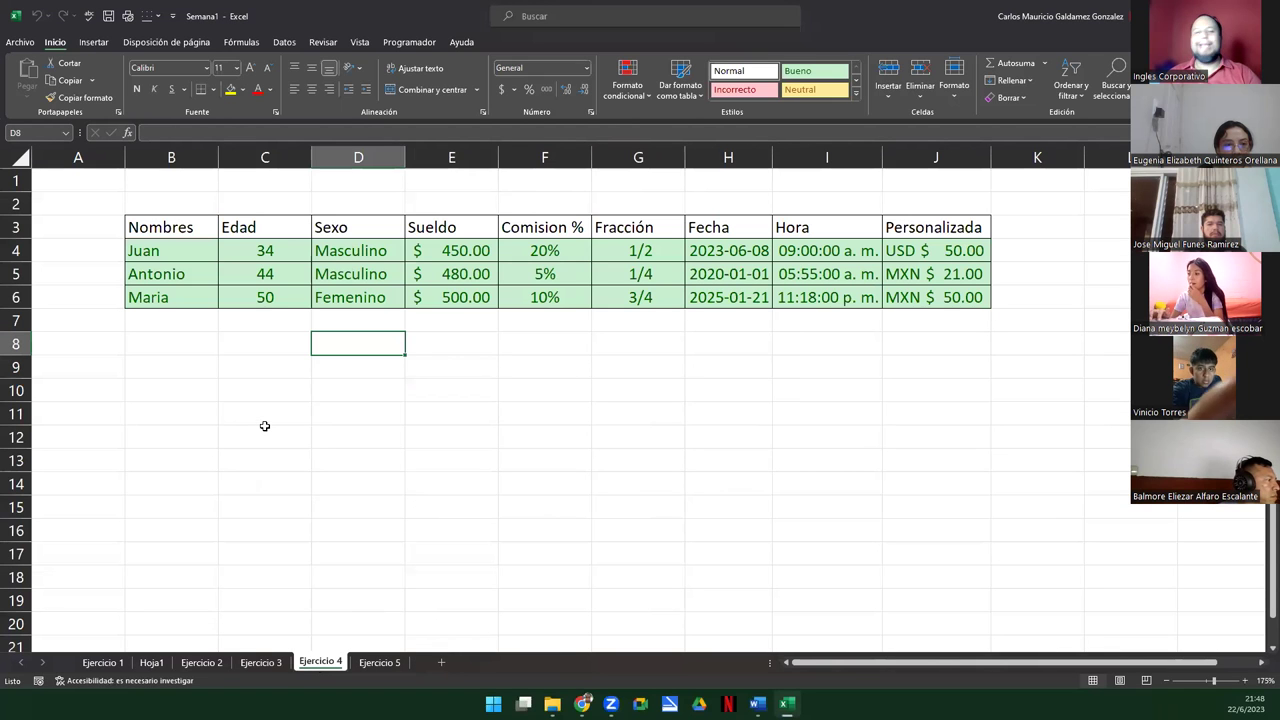
{"action": "left_click", "coordinate": [258, 663]}
Step: Look at the screenshot image of the Planilla de Pagos sheet, and close its viewer
{"action": "left_click", "coordinate": [221, 398]}
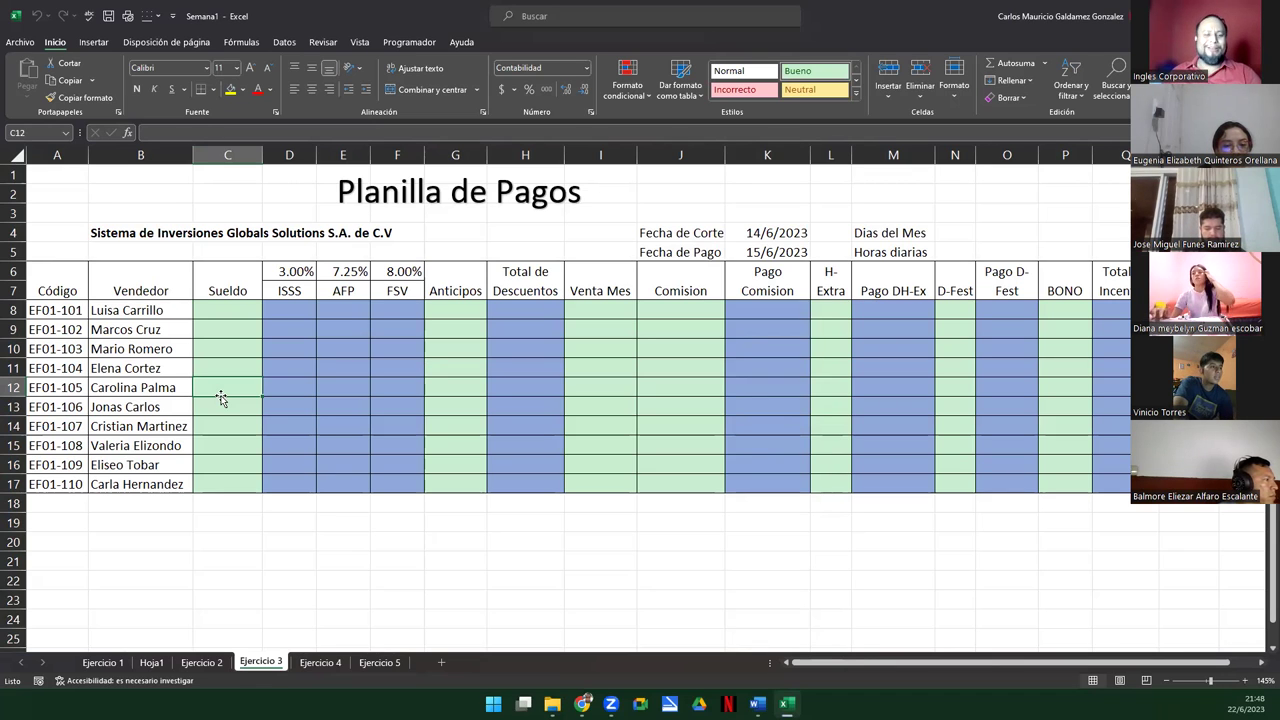
{"action": "left_click", "coordinate": [219, 413]}
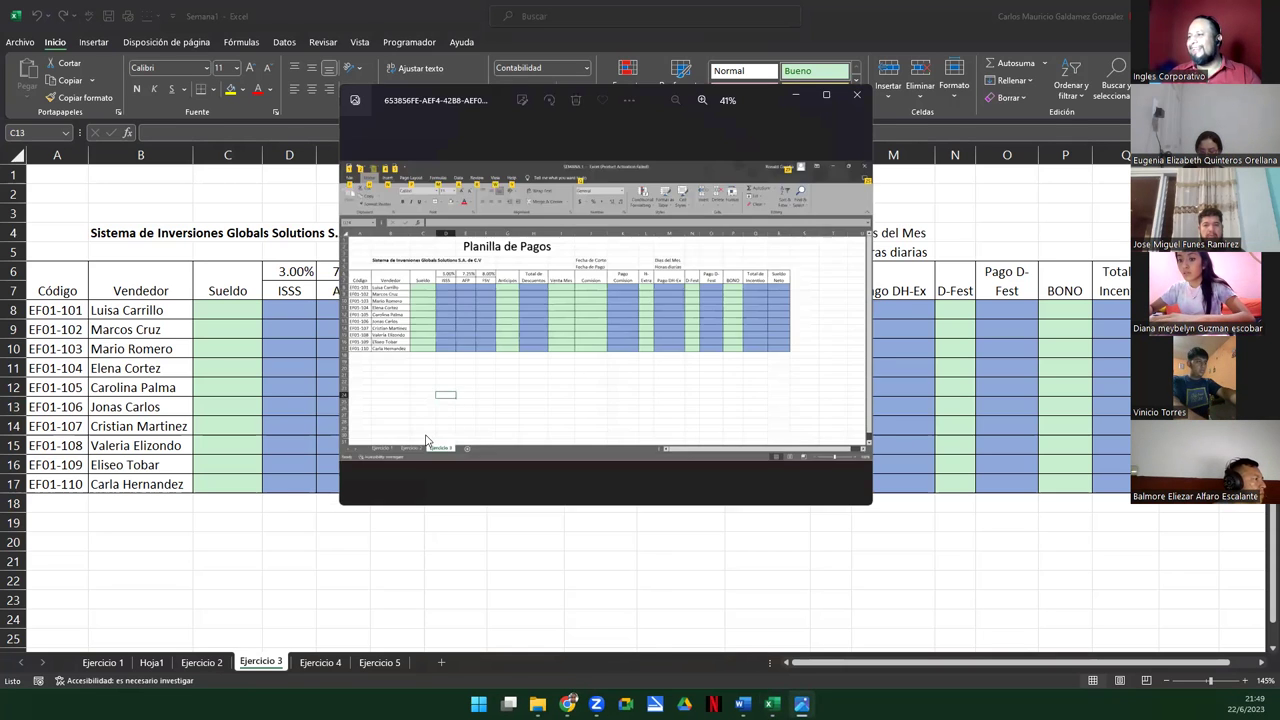
{"action": "left_click", "coordinate": [858, 97]}
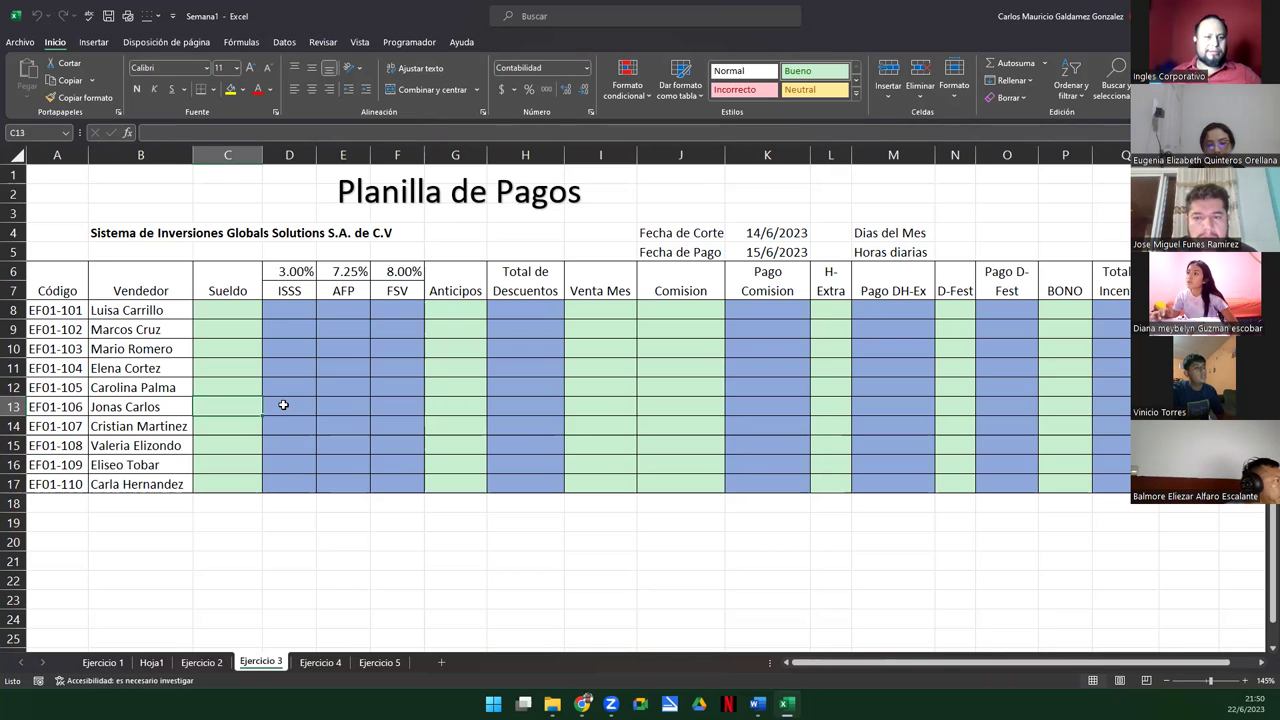
Step: Enter the net salary formula =C8-H8+Q8 in R8 for the first employee
{"action": "left_click", "coordinate": [198, 313]}
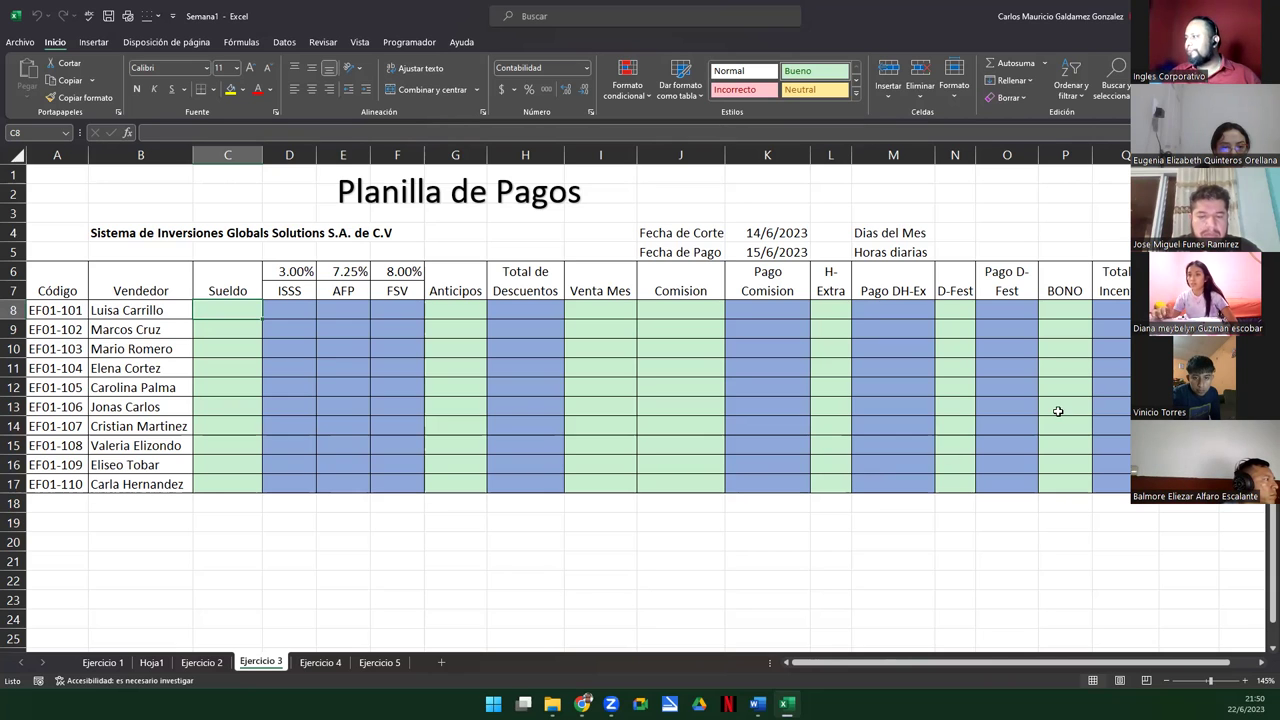
{"action": "key", "text": "Right"}
{"action": "key", "text": "Right"}
{"action": "key", "text": "Right"}
{"action": "key", "text": "Right"}
{"action": "key", "text": "Right"}
{"action": "key", "text": "Right"}
{"action": "key", "text": "Right"}
{"action": "key", "text": "Right"}
{"action": "key", "text": "Right"}
{"action": "key", "text": "Right"}
{"action": "key", "text": "Right"}
{"action": "key", "text": "Right"}
{"action": "key", "text": "Right"}
{"action": "key", "text": "Right"}
{"action": "key", "text": "Right"}
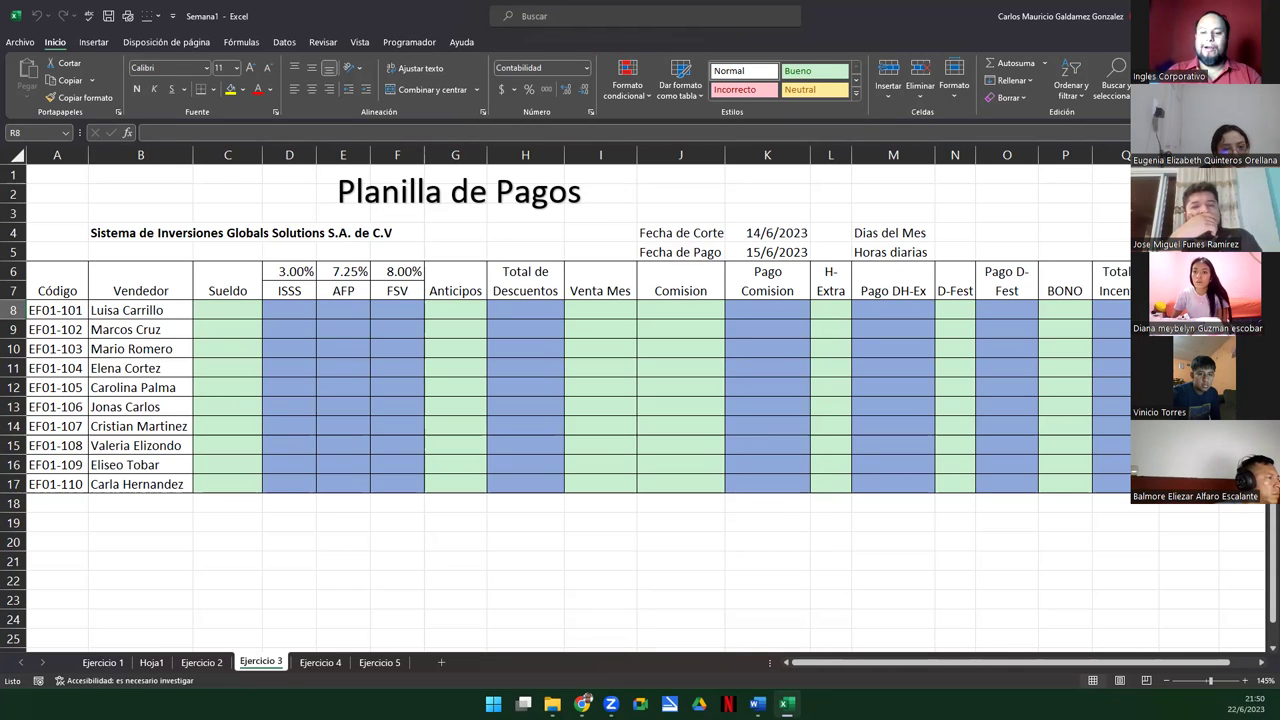
{"action": "type", "text": "="}
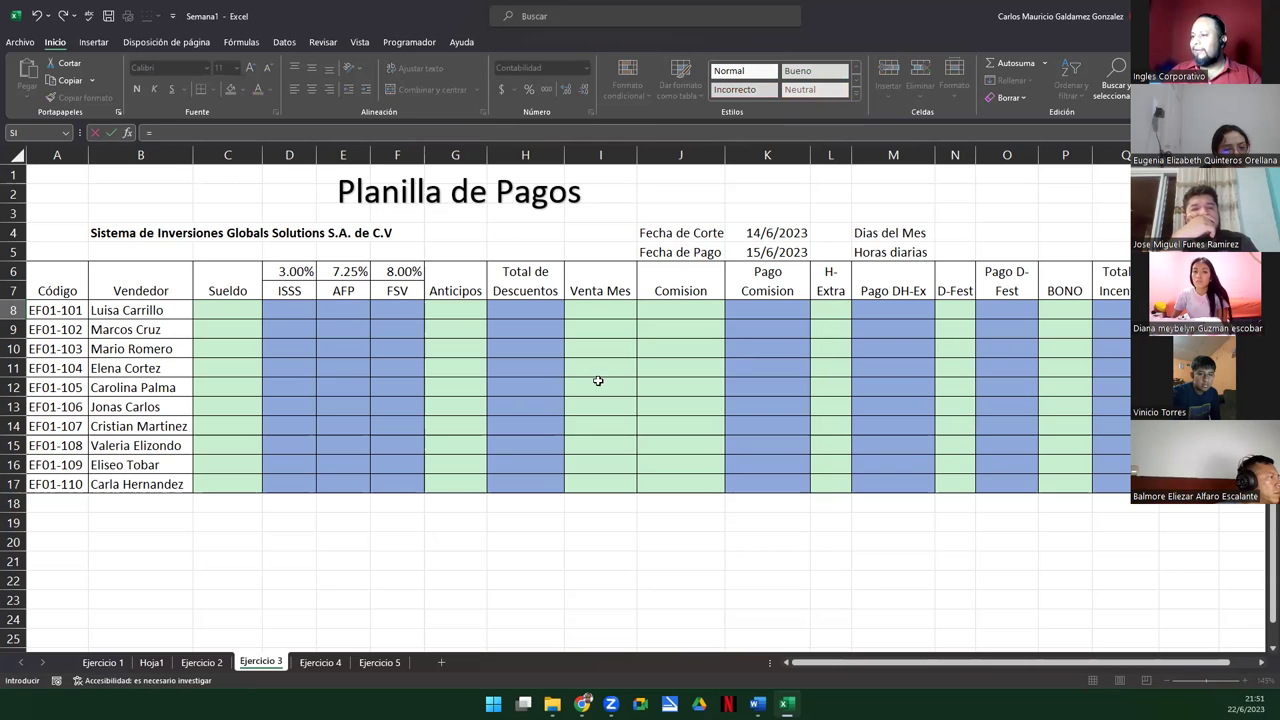
{"action": "left_click", "coordinate": [221, 313]}
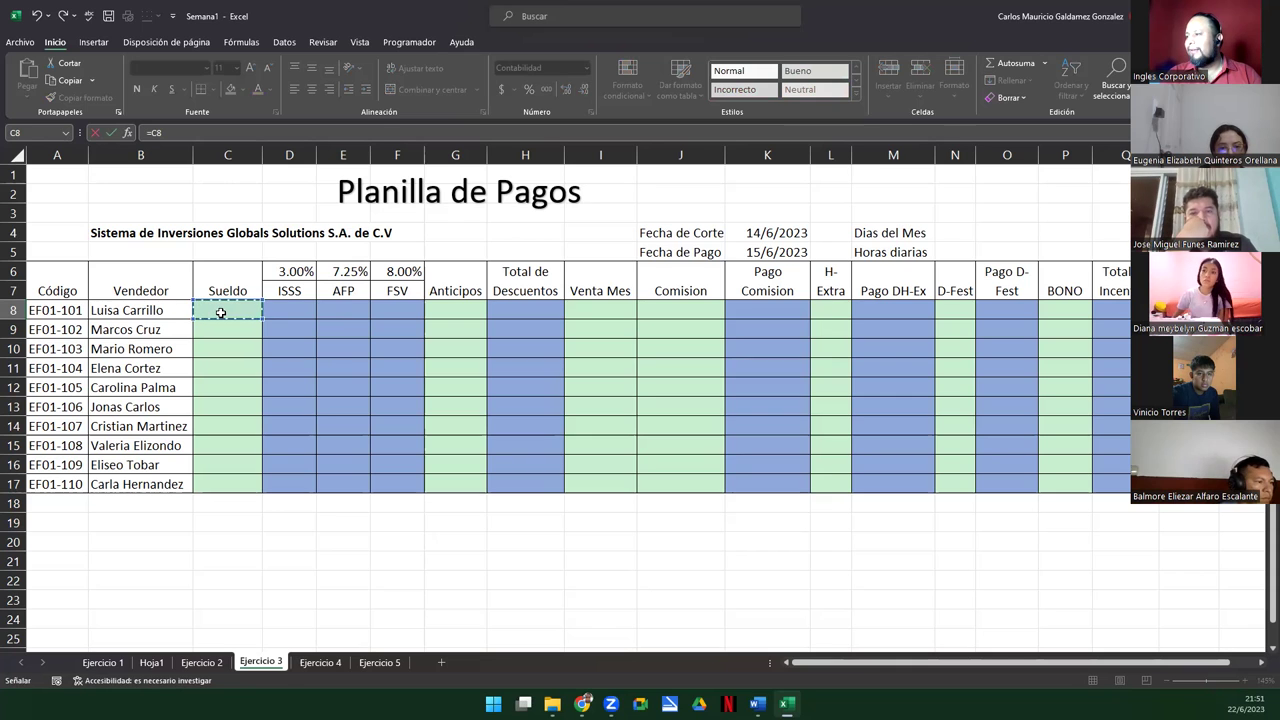
{"action": "type", "text": "-"}
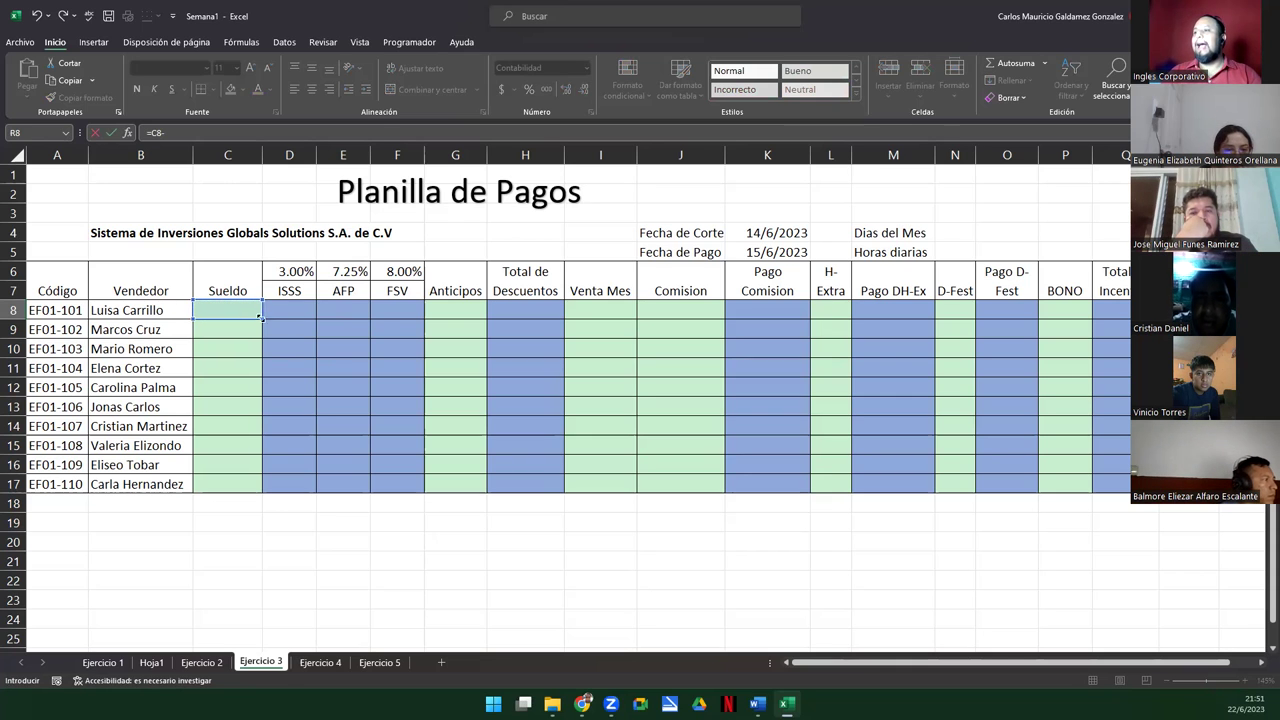
{"action": "left_click", "coordinate": [508, 308]}
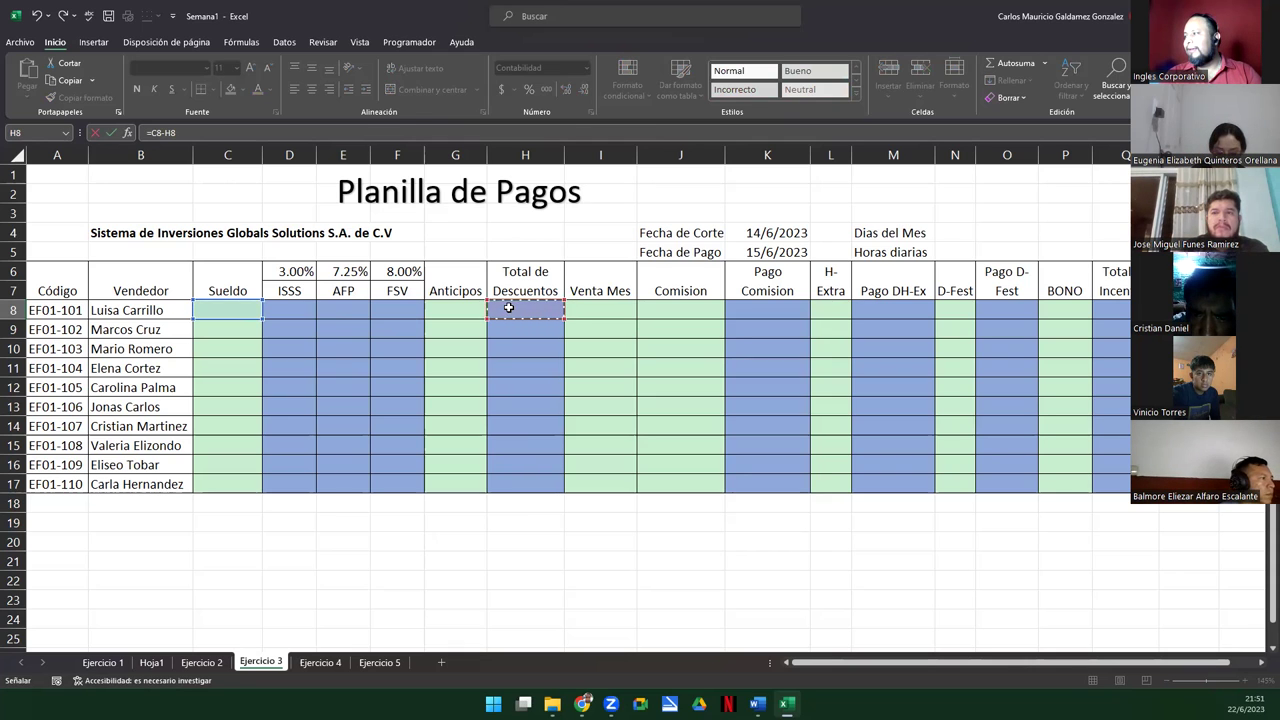
{"action": "type", "text": "+"}
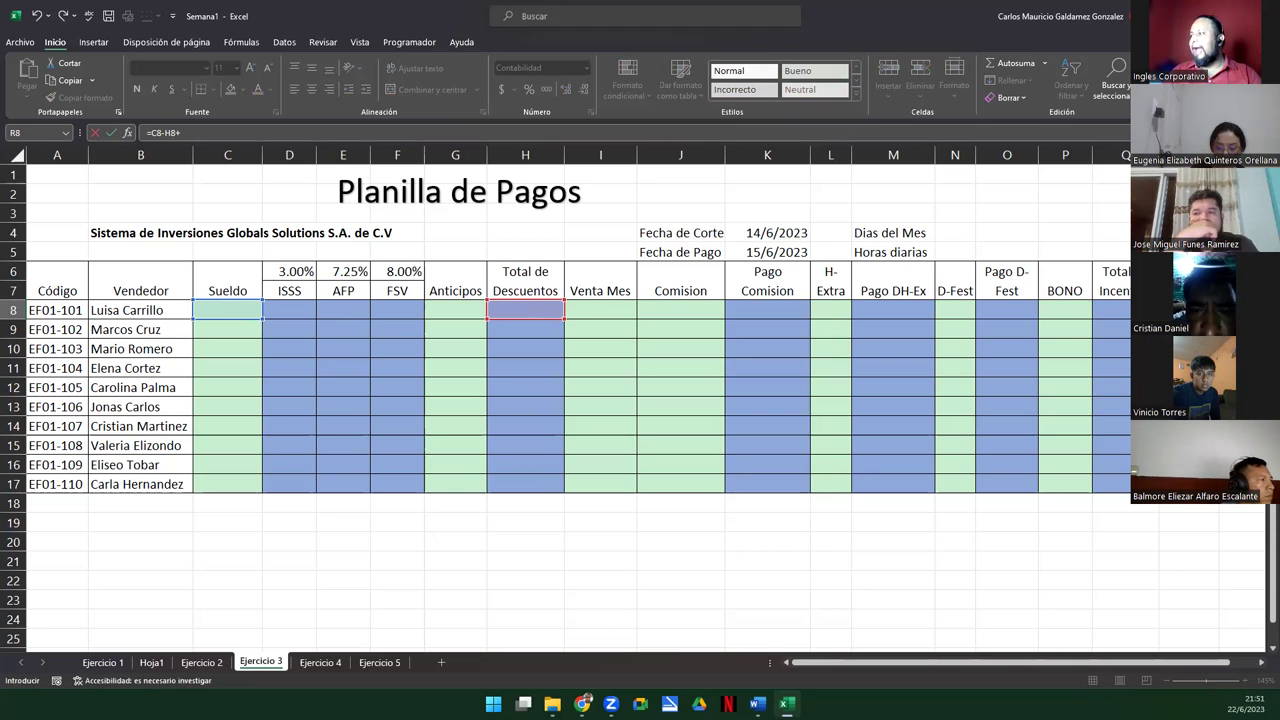
{"action": "left_click", "coordinate": [1121, 315]}
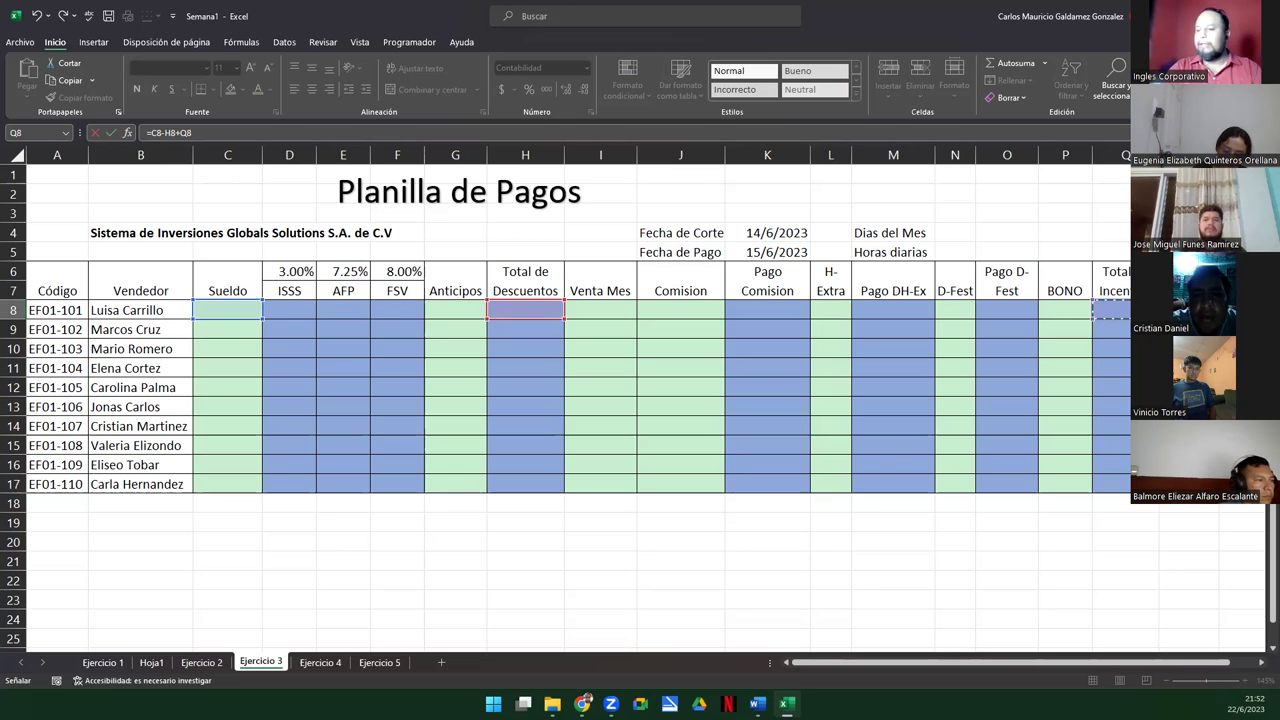
{"action": "key", "text": "Return"}
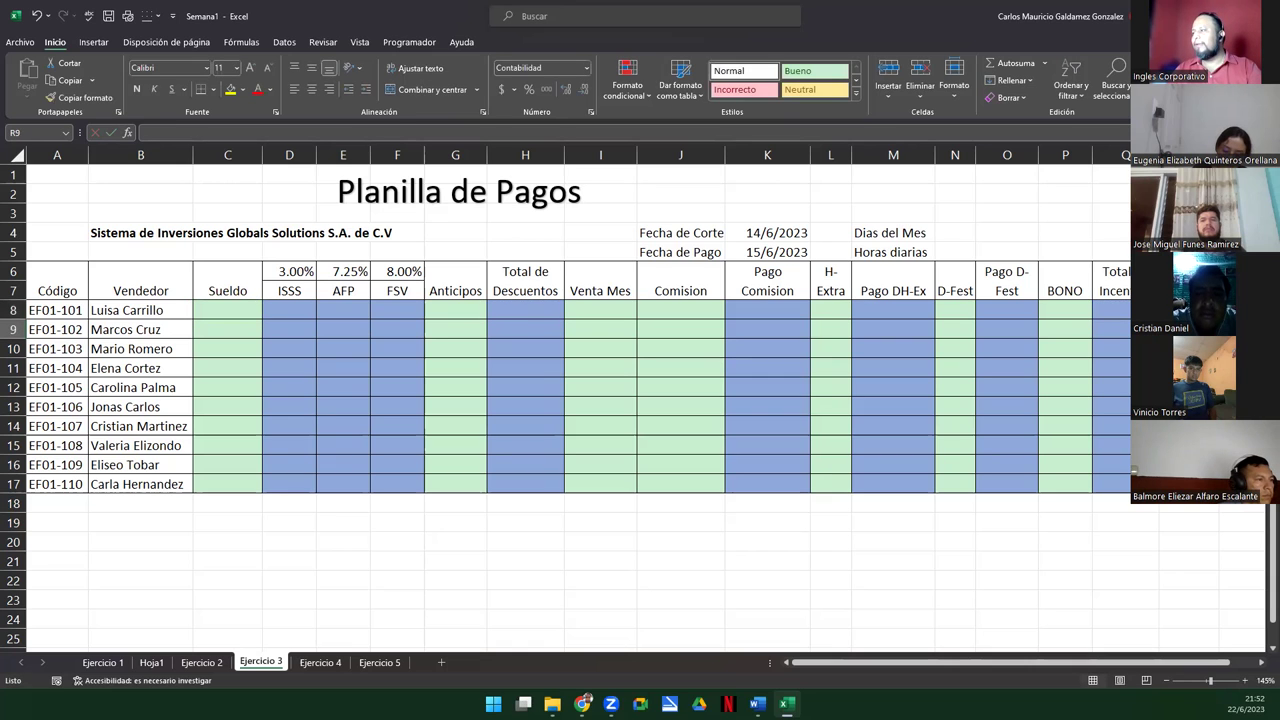
Step: Enter the total incentives formula =K8+M8+O8+P8 in Q8 and reselect that cell
{"action": "left_click", "coordinate": [1110, 309]}
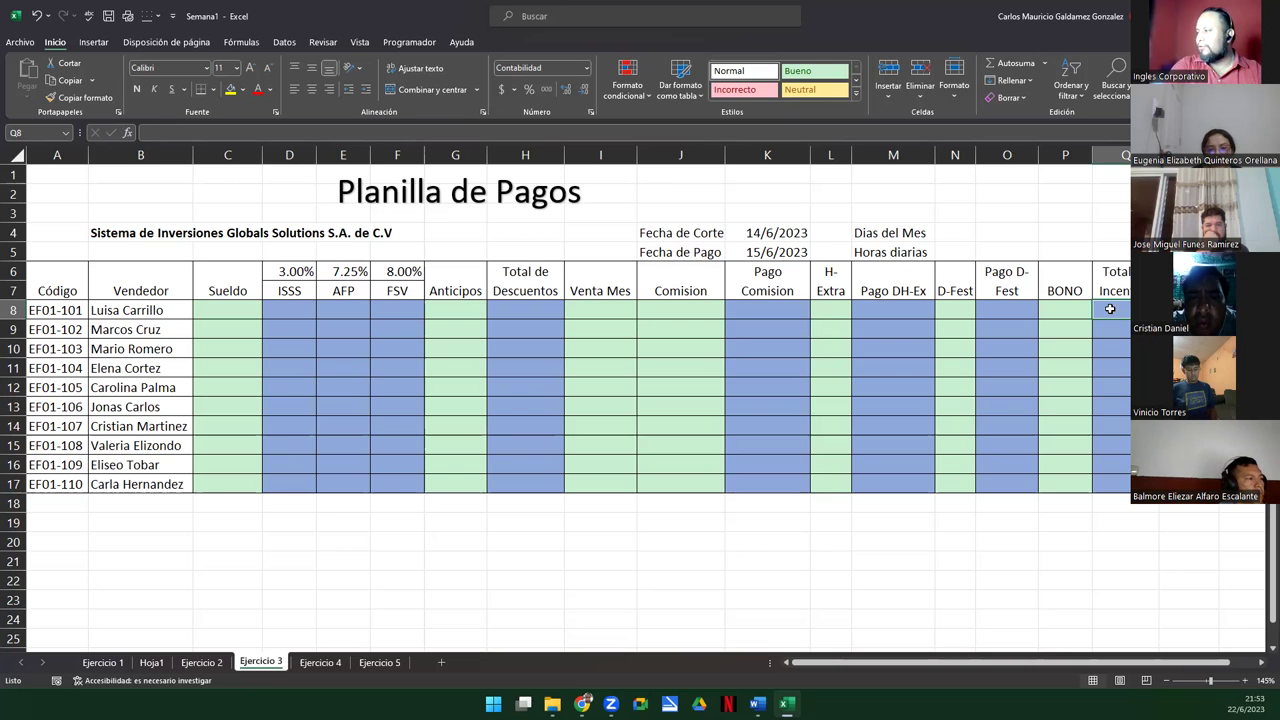
{"action": "type", "text": "="}
{"action": "left_click", "coordinate": [778, 310]}
{"action": "type", "text": "+"}
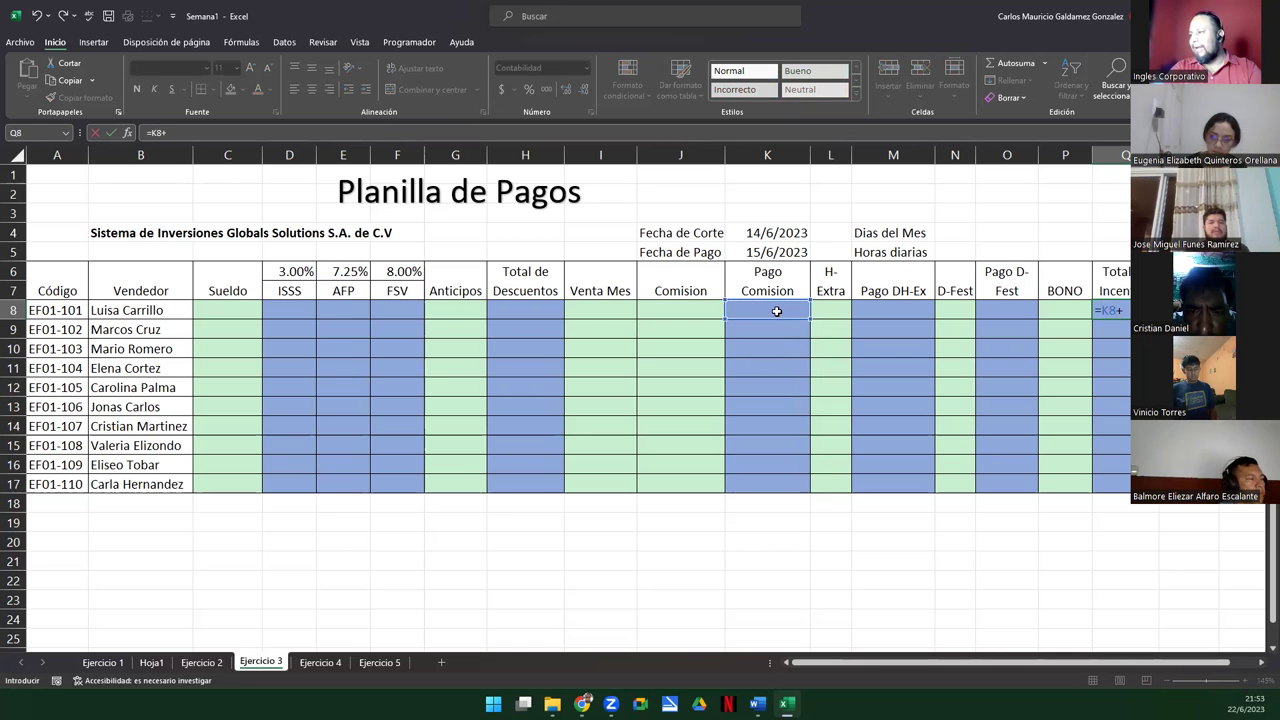
{"action": "left_click", "coordinate": [880, 310]}
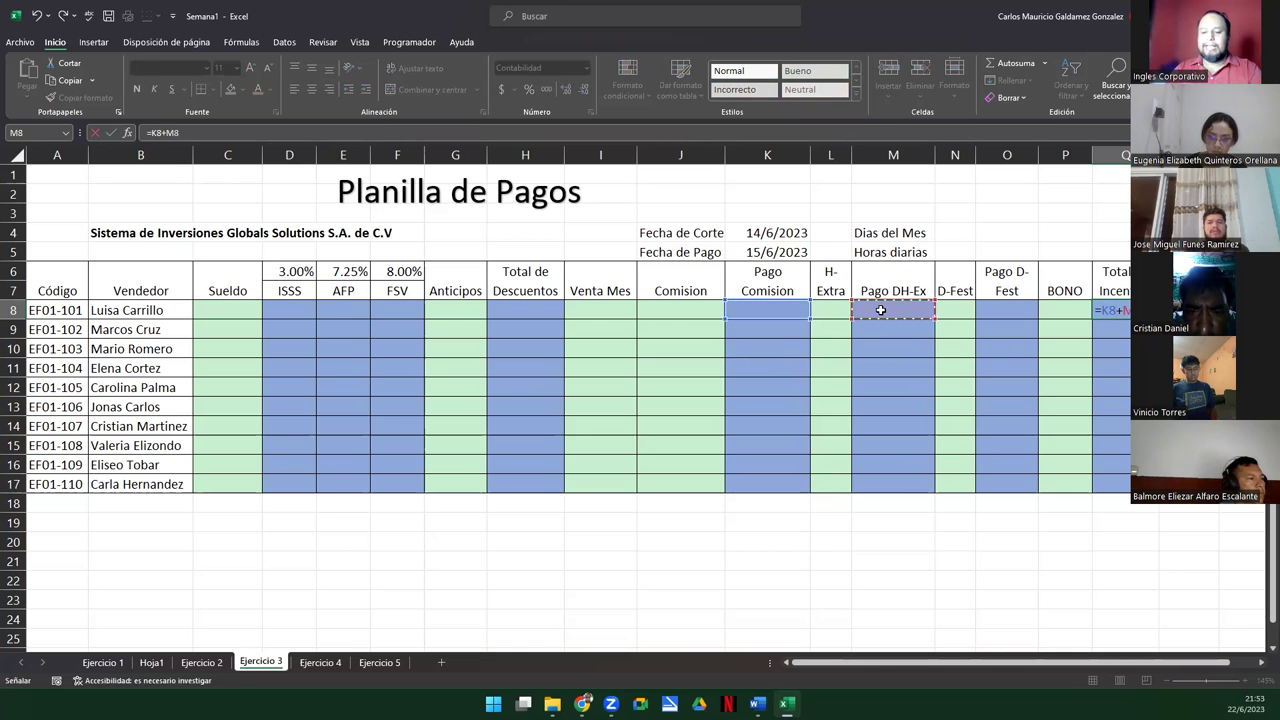
{"action": "type", "text": "+"}
{"action": "left_click", "coordinate": [1022, 310]}
{"action": "type", "text": "+"}
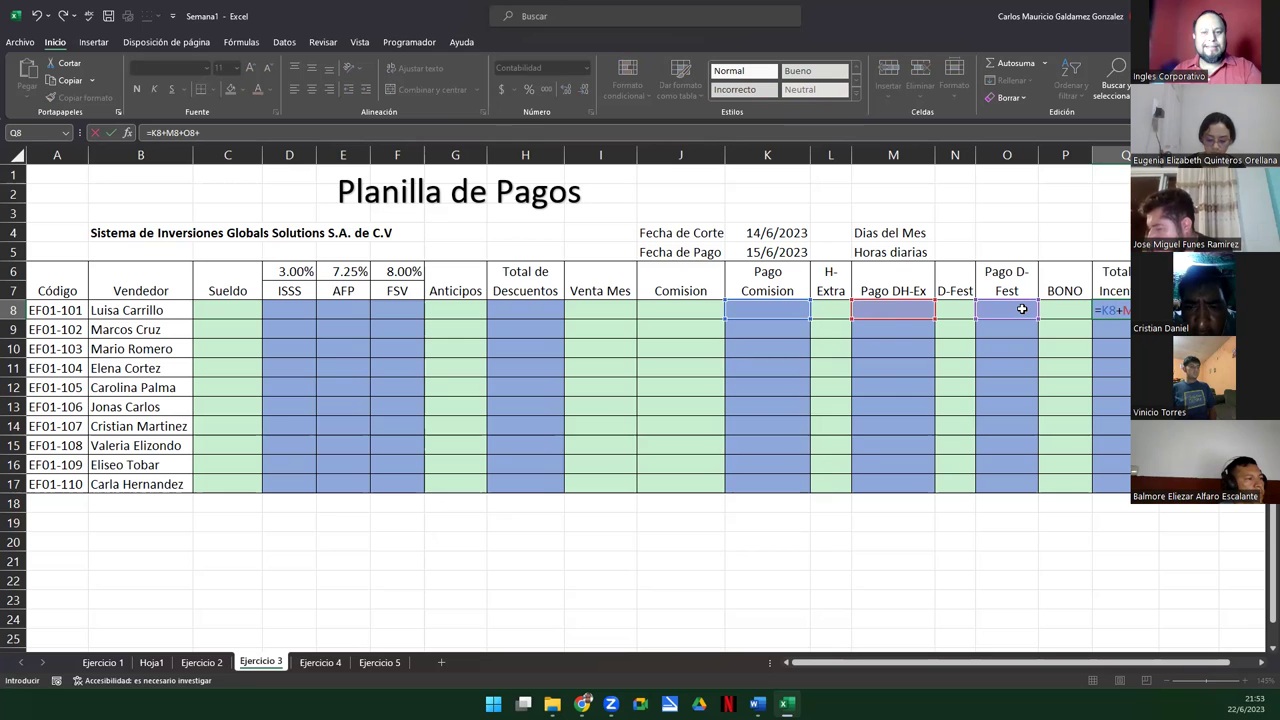
{"action": "left_click", "coordinate": [1060, 310]}
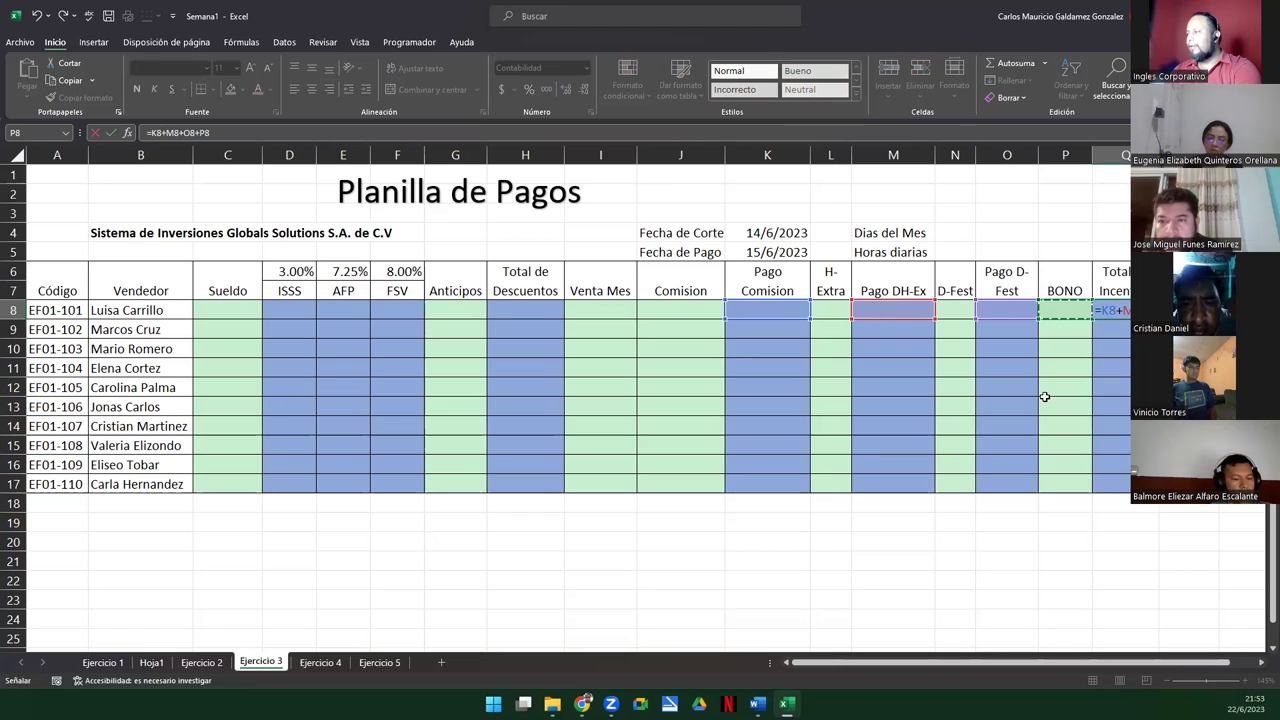
{"action": "key", "text": "Return"}
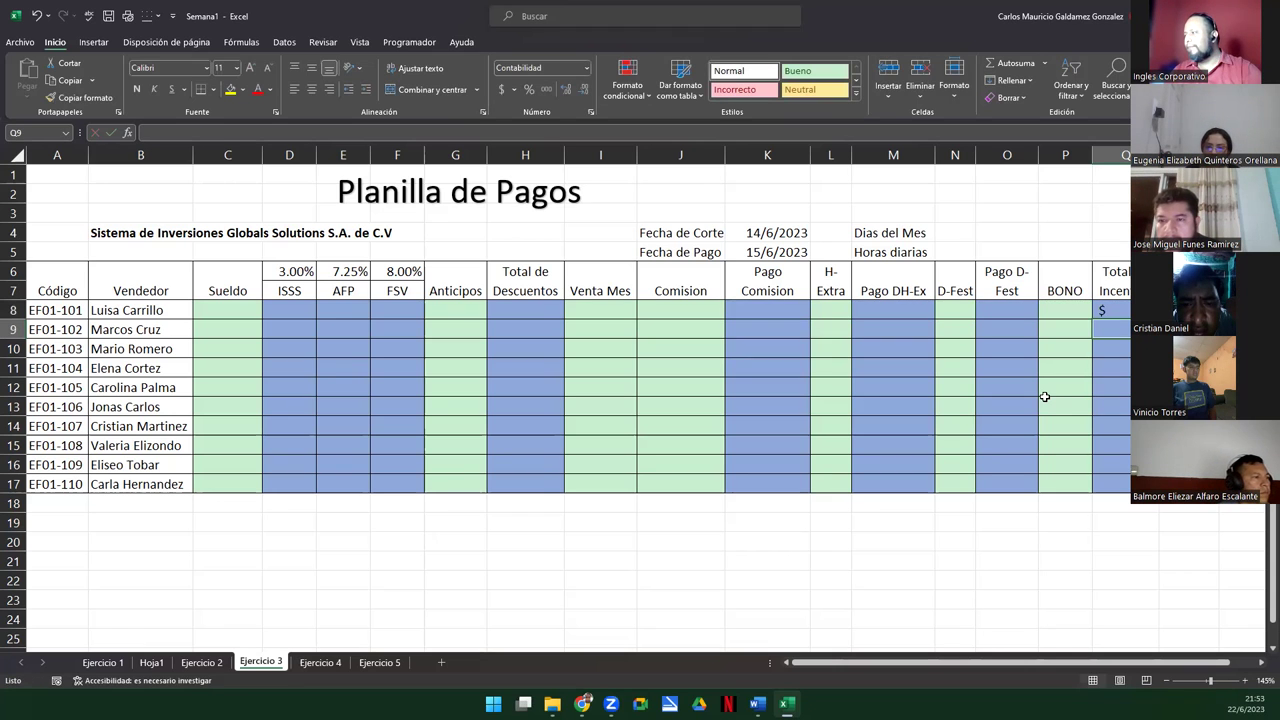
{"action": "key", "text": "Up"}
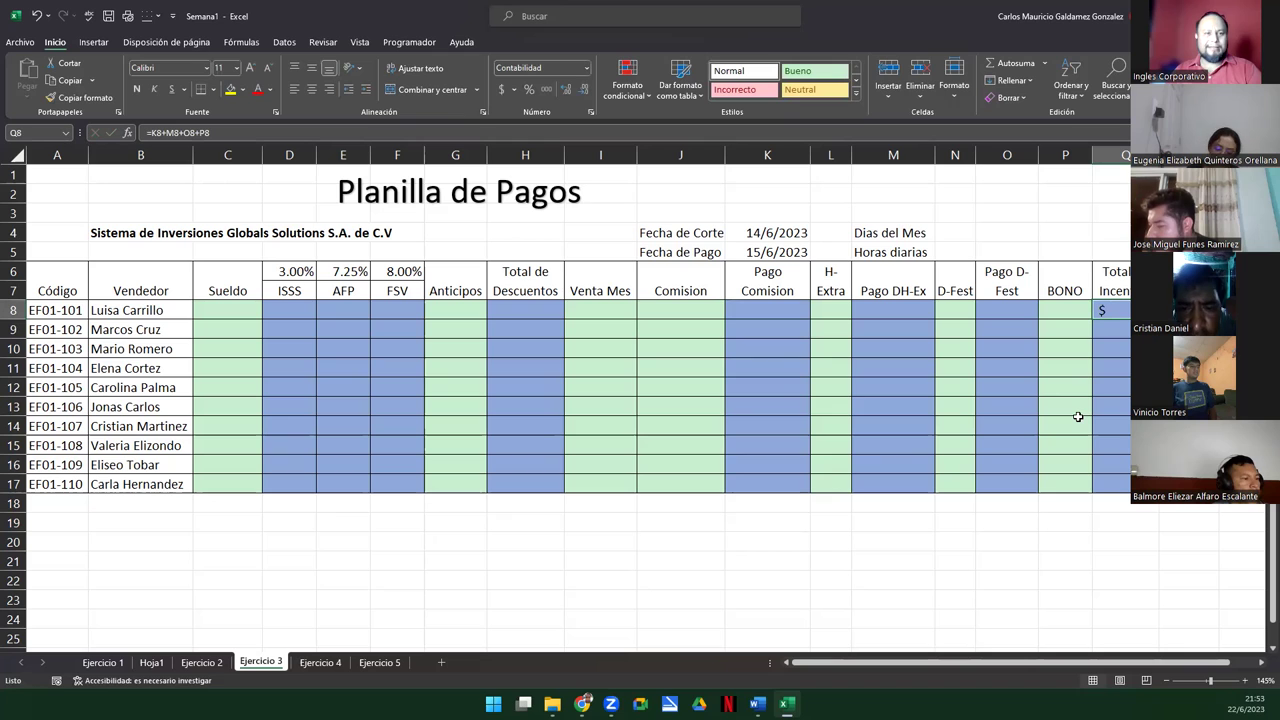
{"action": "left_click", "coordinate": [1047, 311]}
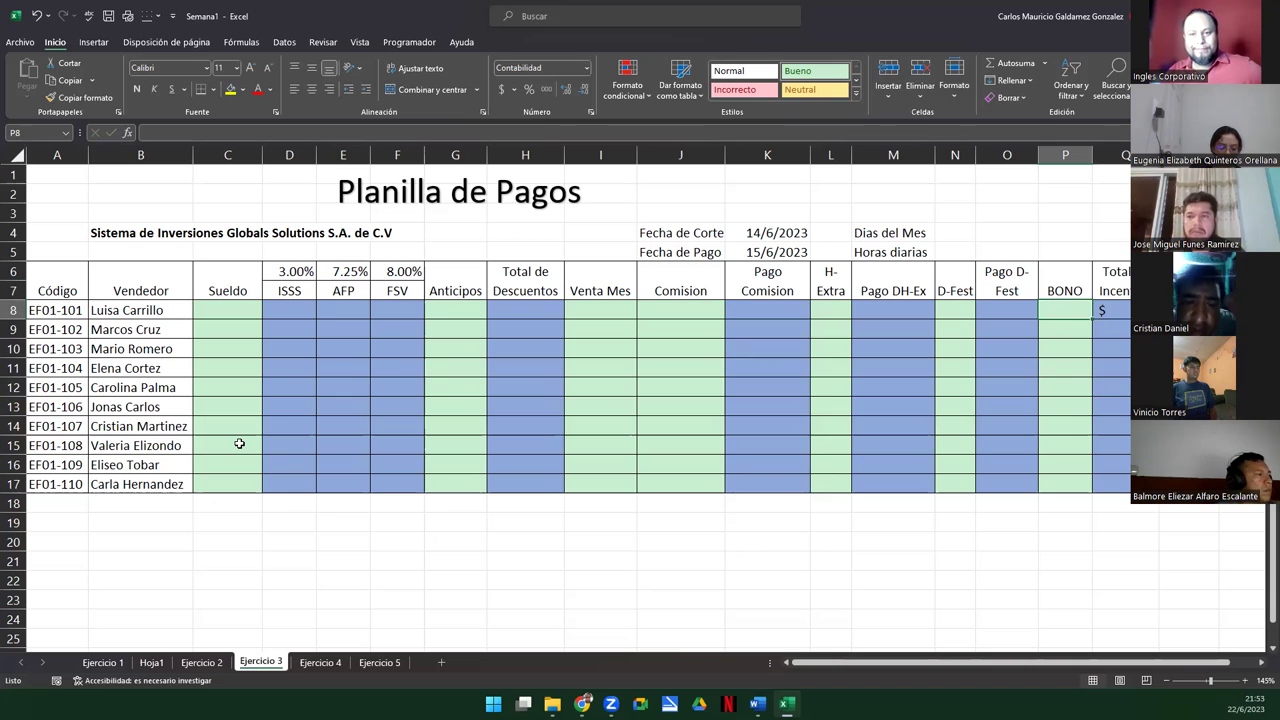
{"action": "left_click", "coordinate": [985, 310]}
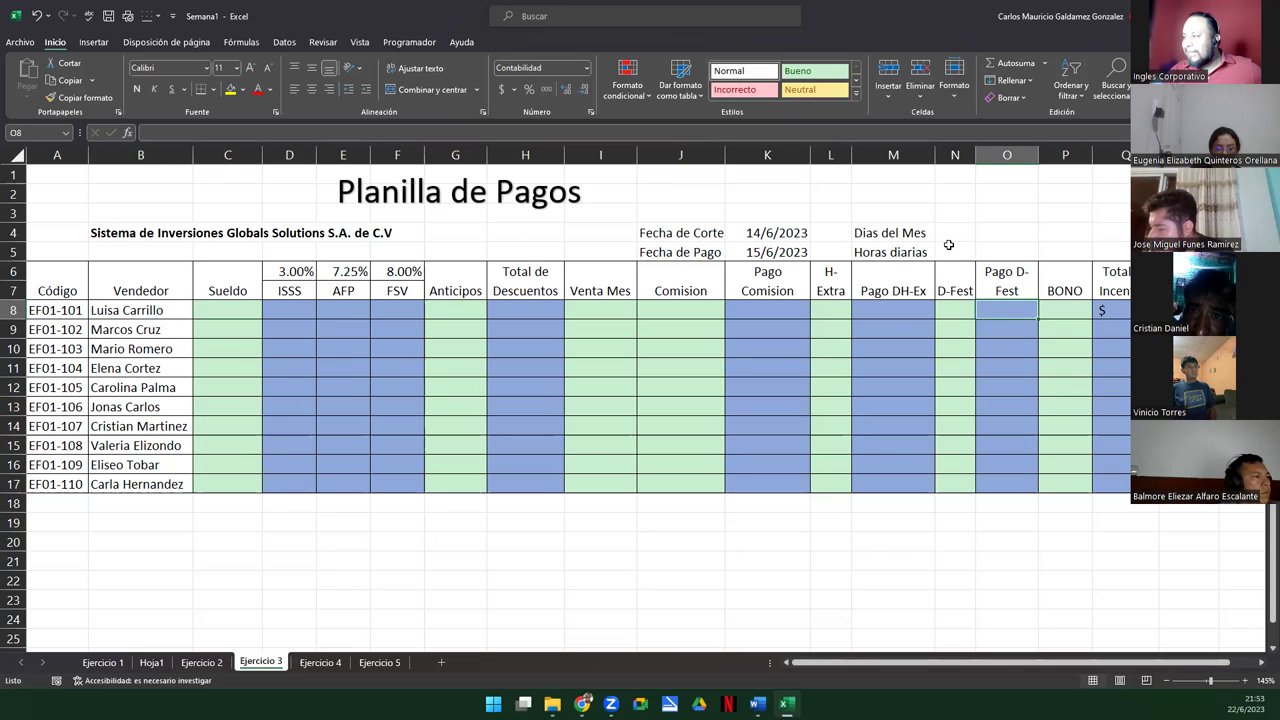
{"action": "mouse_move", "coordinate": [952, 232]}
{"action": "left_mouse_down"}
{"action": "mouse_move", "coordinate": [957, 249]}
{"action": "mouse_move", "coordinate": [953, 235]}
{"action": "left_mouse_up"}
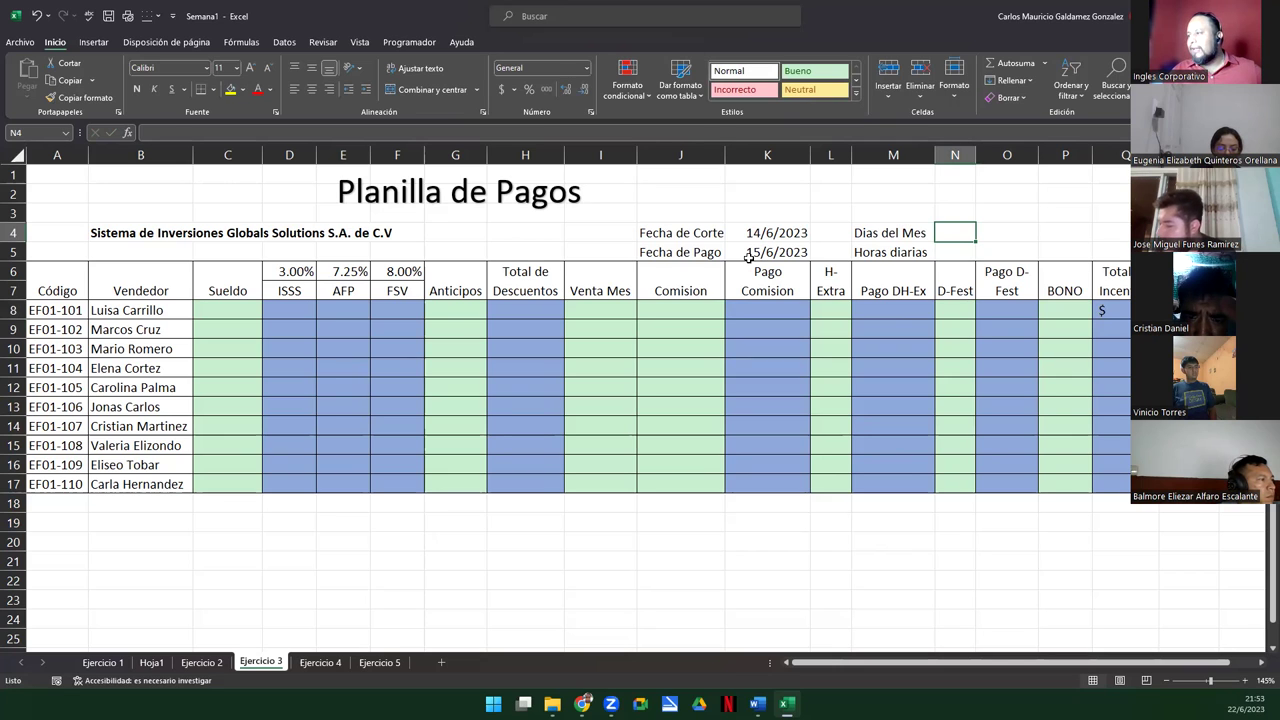
Step: Set the Fecha de Corte in K4 to 29/6/2023
{"action": "double_click", "coordinate": [769, 254]}
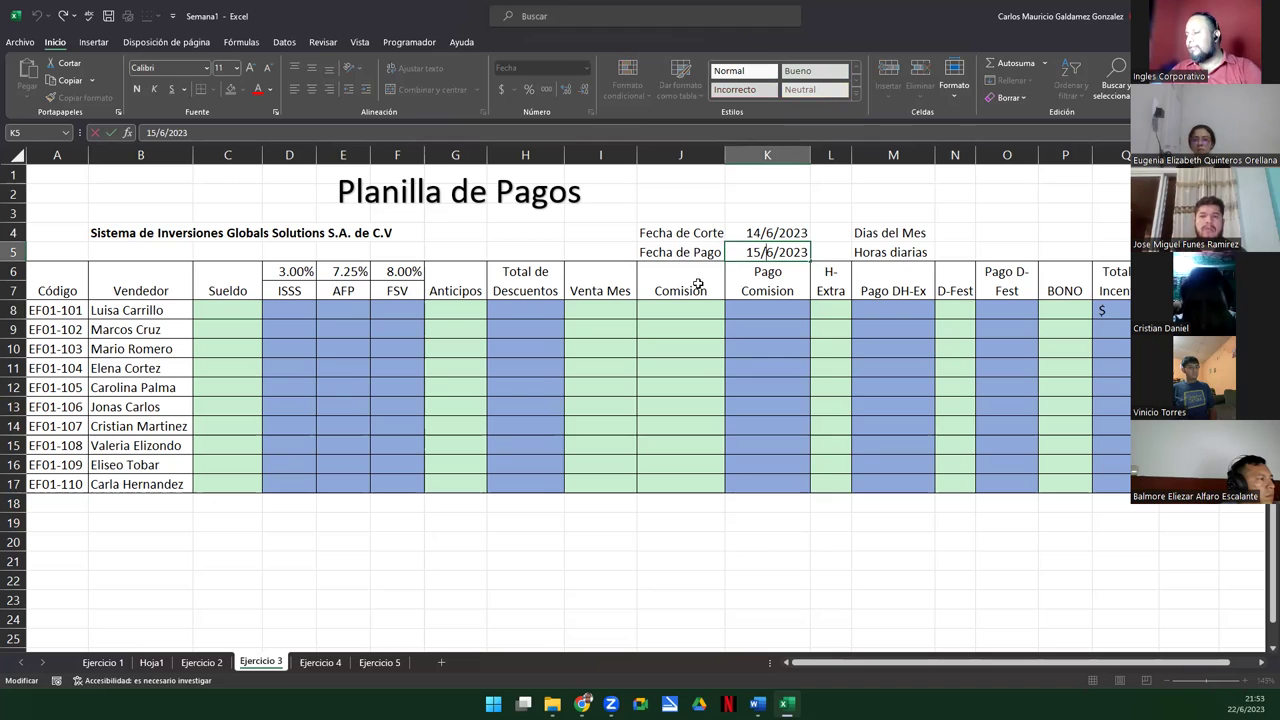
{"action": "left_click", "coordinate": [755, 230]}
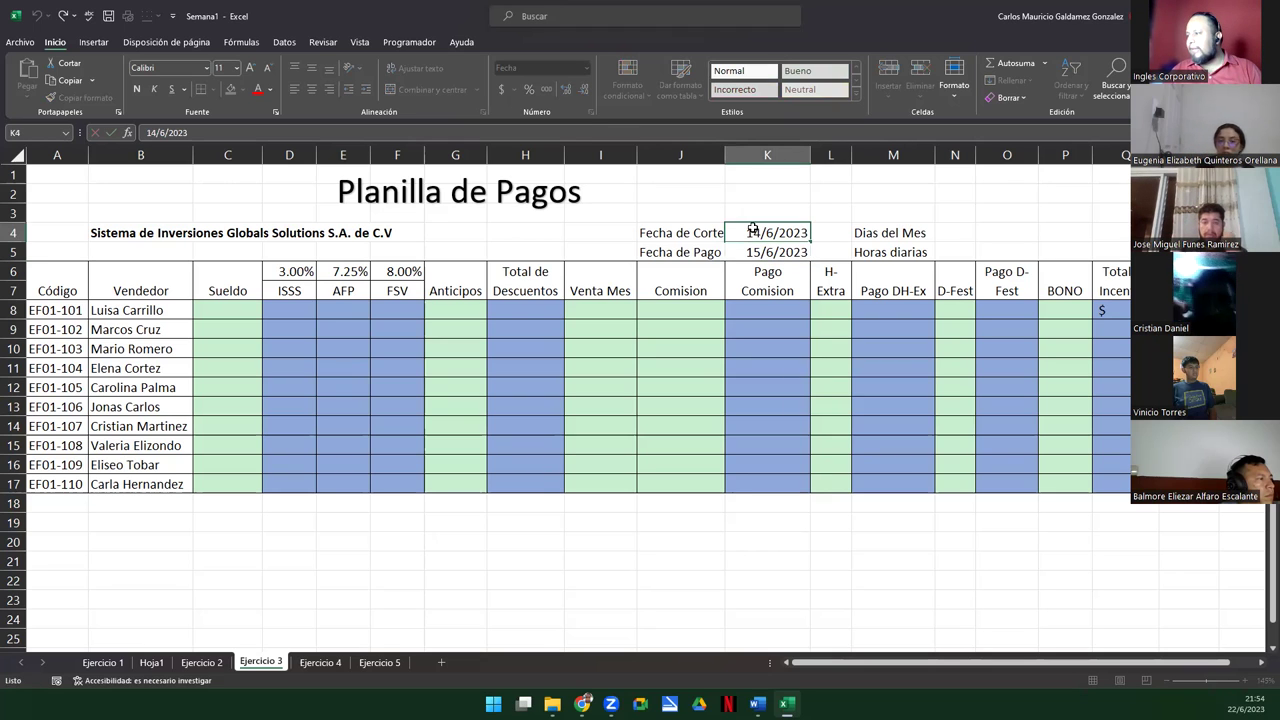
{"action": "double_click", "coordinate": [760, 232]}
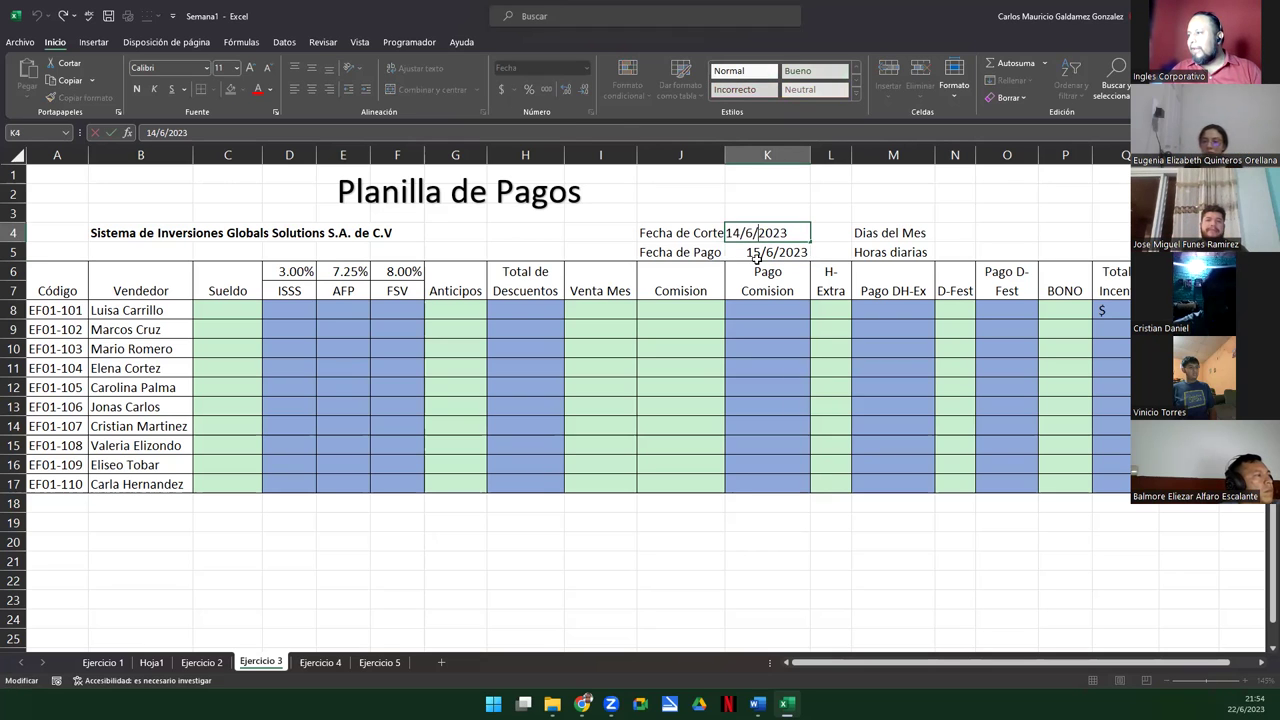
{"action": "left_click_drag", "start_coordinate": [729, 226], "coordinate": [717, 223]}
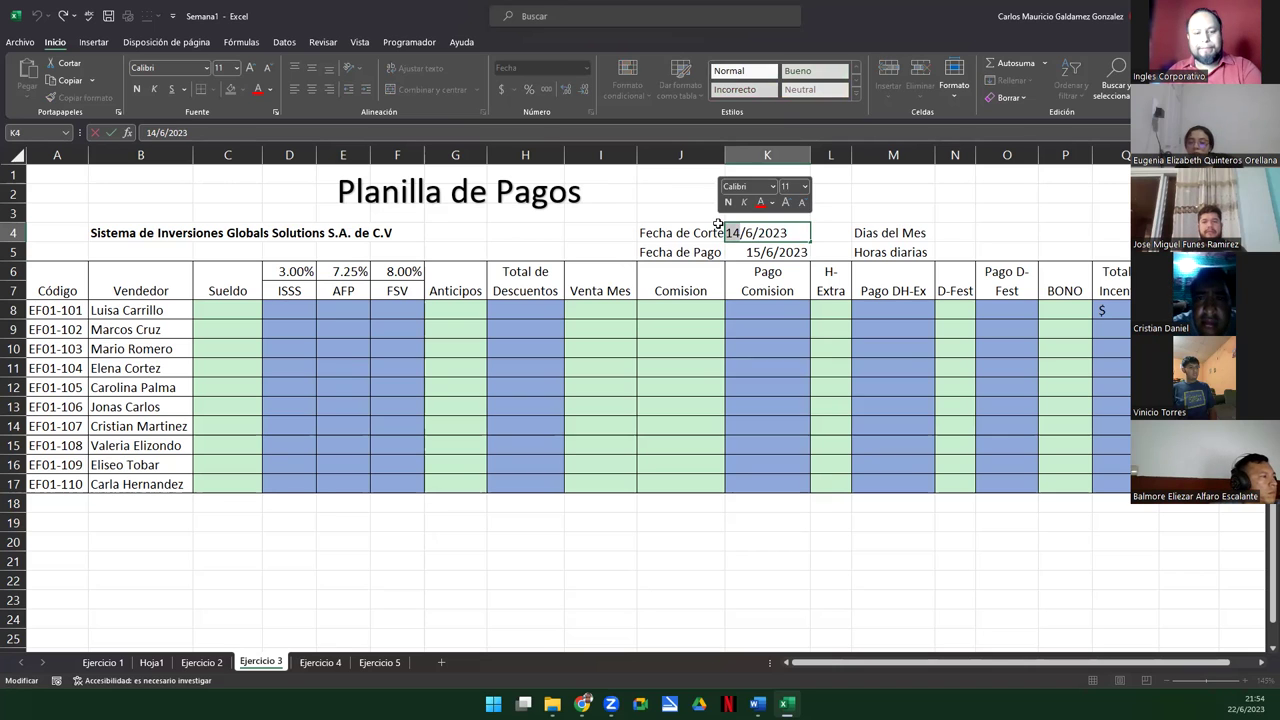
{"action": "type", "text": "29"}
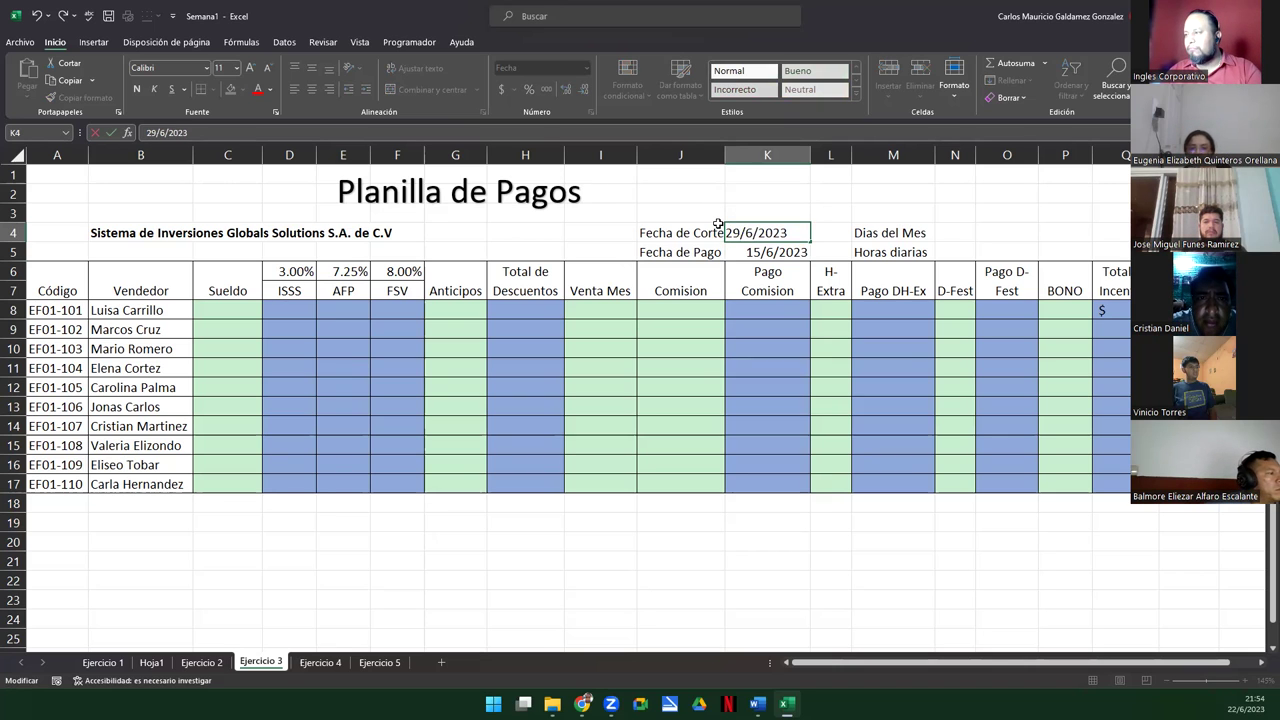
{"action": "key", "text": "Tab"}
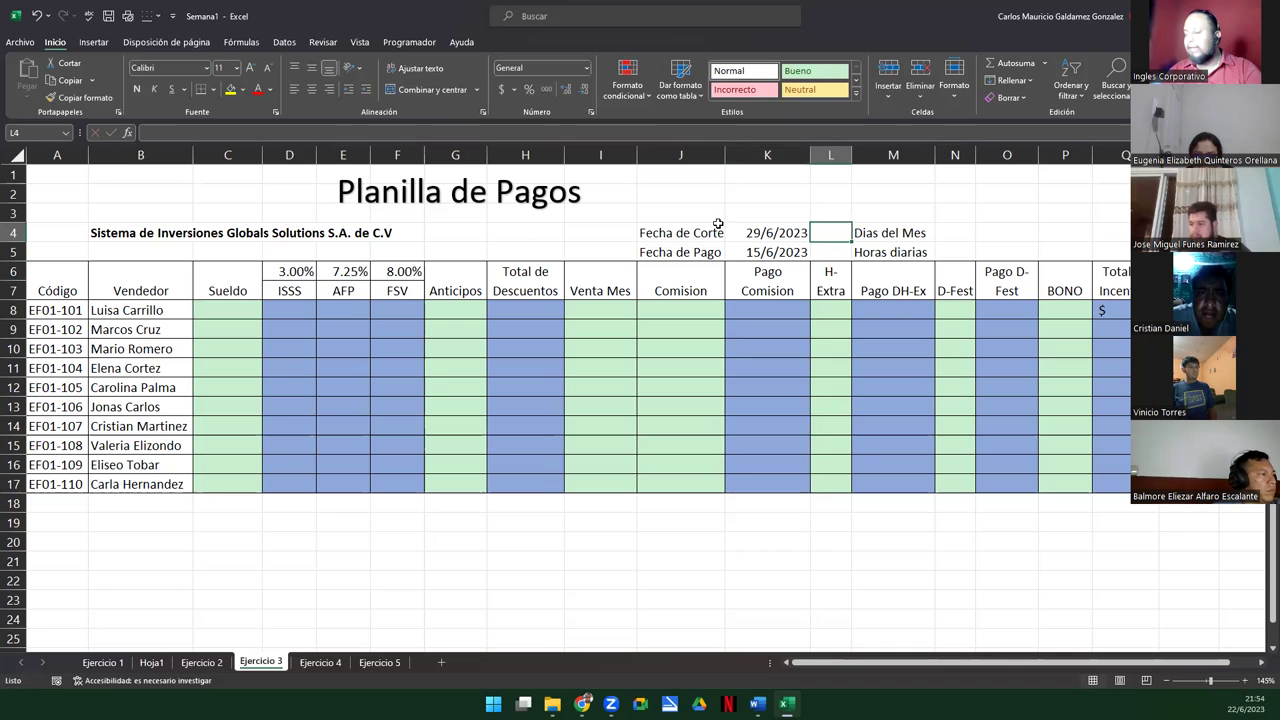
Step: Set the Fecha de Pago in K5 to 30/6/2023
{"action": "left_click", "coordinate": [752, 252]}
{"action": "double_click", "coordinate": [752, 252]}
{"action": "left_click_drag", "start_coordinate": [752, 252], "coordinate": [677, 232]}
{"action": "type", "text": "30"}
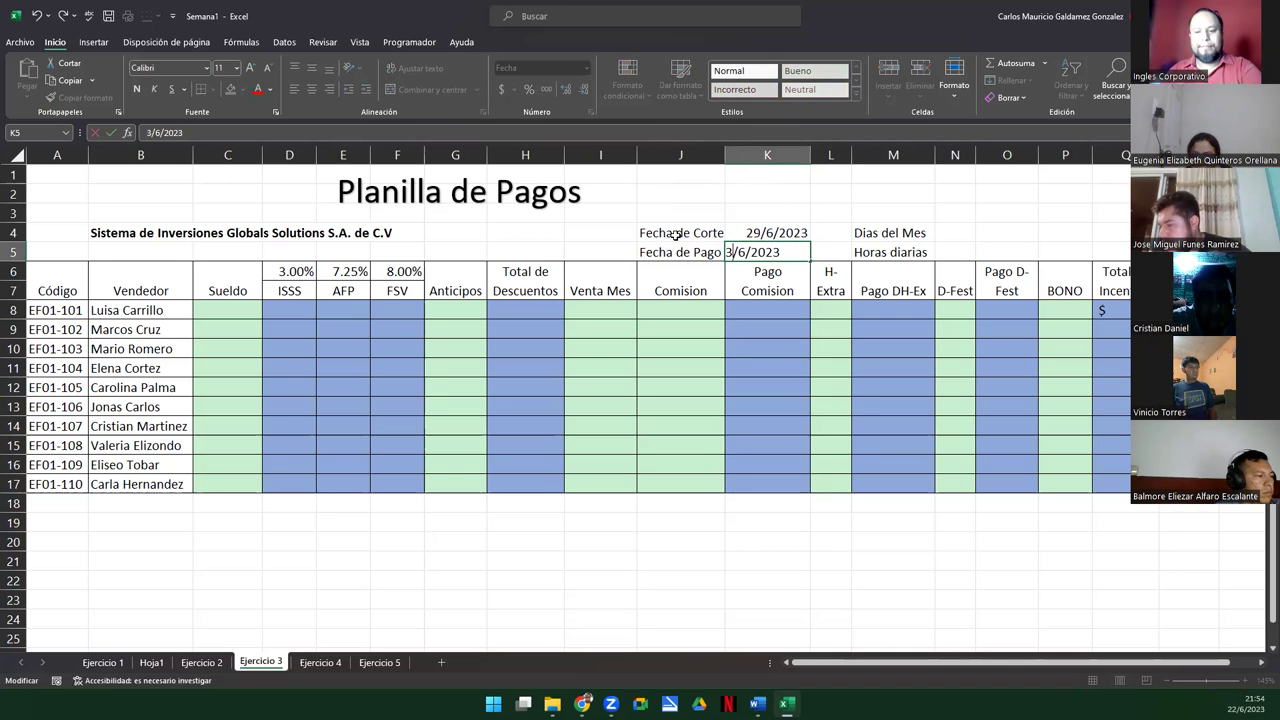
{"action": "key", "text": "Return"}
Step: Enter 31 for Dias del Mes in N4 and 8 for Horas diarias in N5
{"action": "left_click", "coordinate": [955, 232]}
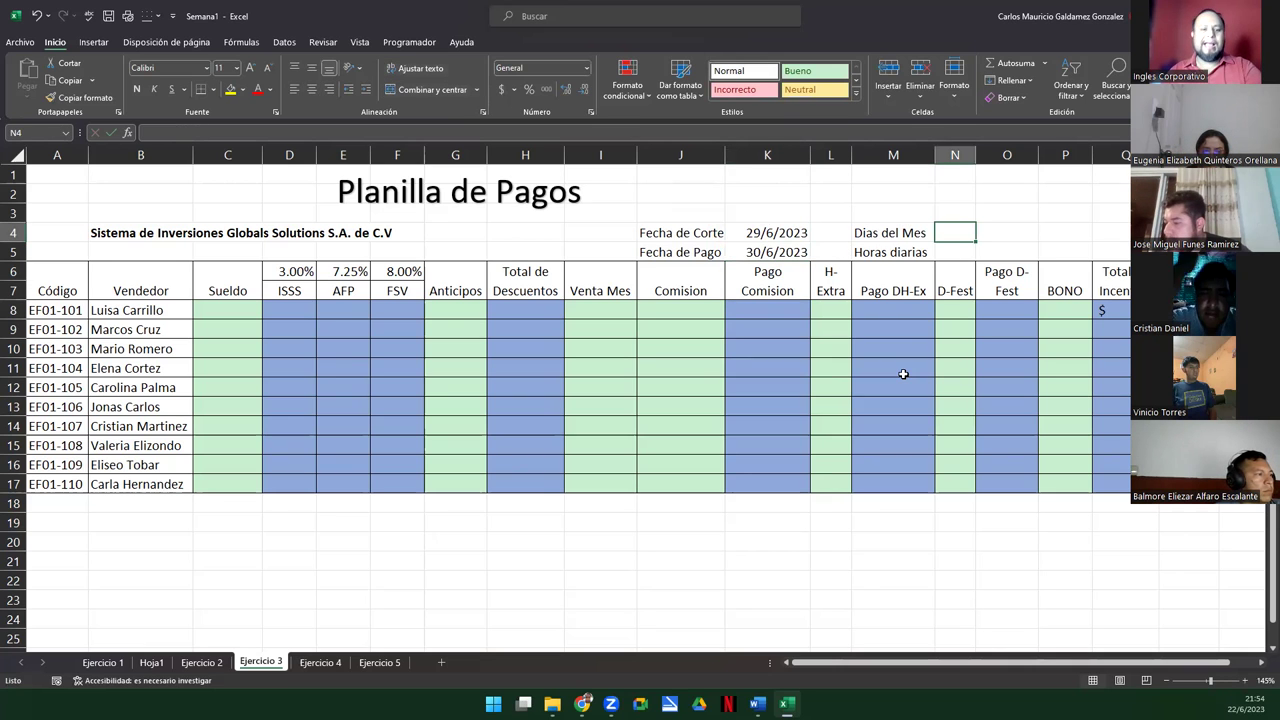
{"action": "type", "text": "31"}
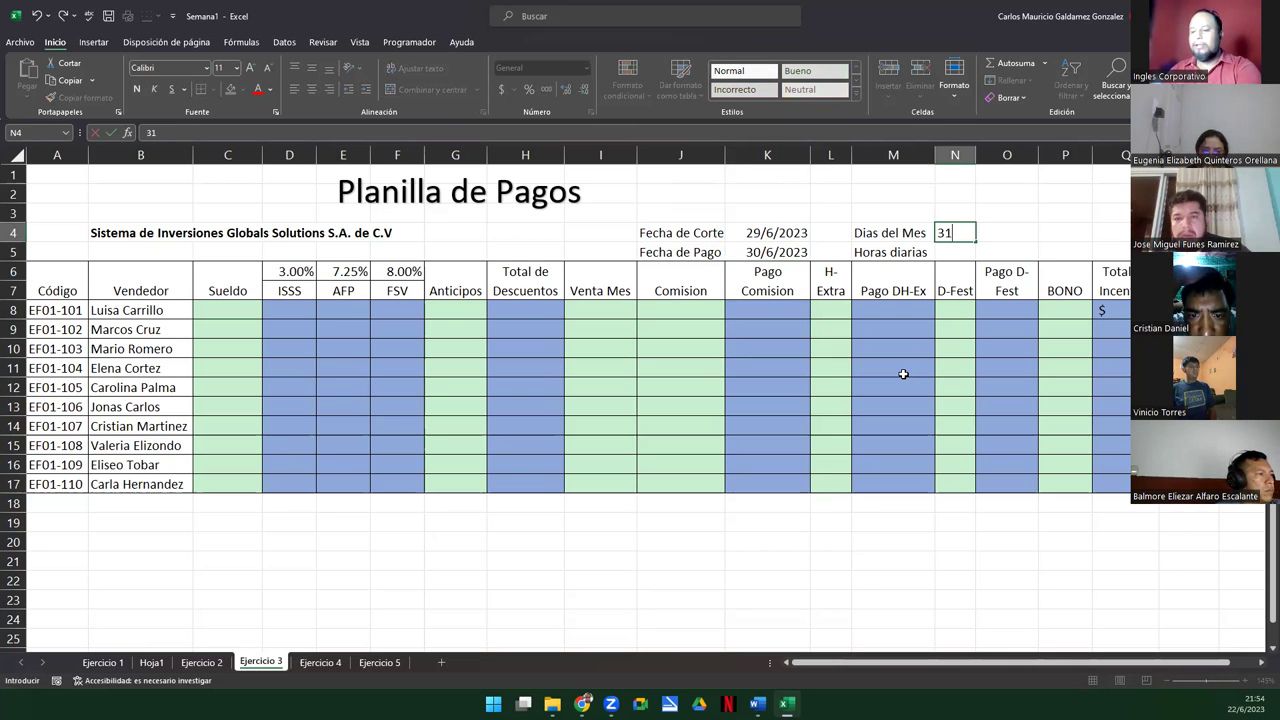
{"action": "key", "text": "Return"}
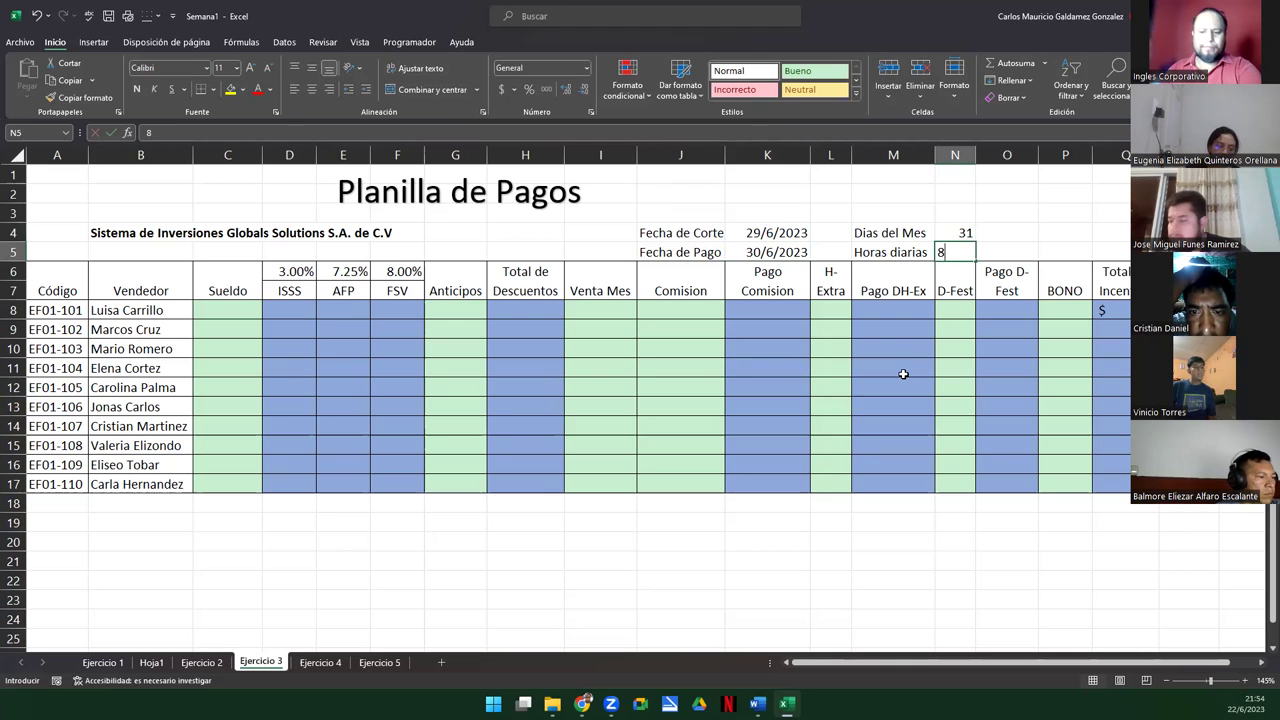
{"action": "type", "text": "8"}
{"action": "key", "text": "Return"}
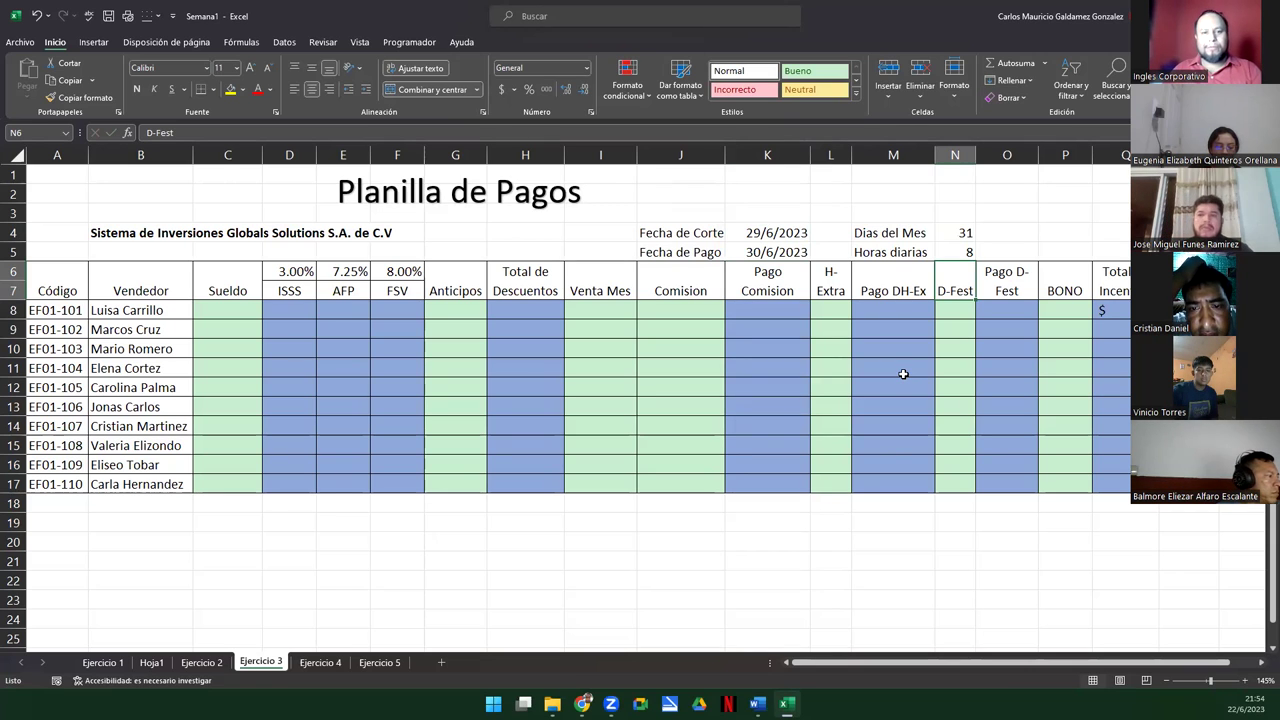
Step: Enter the holiday pay formula =(C8/$N$4)*N8*2.5 in O8 for the first employee
{"action": "left_click", "coordinate": [990, 312]}
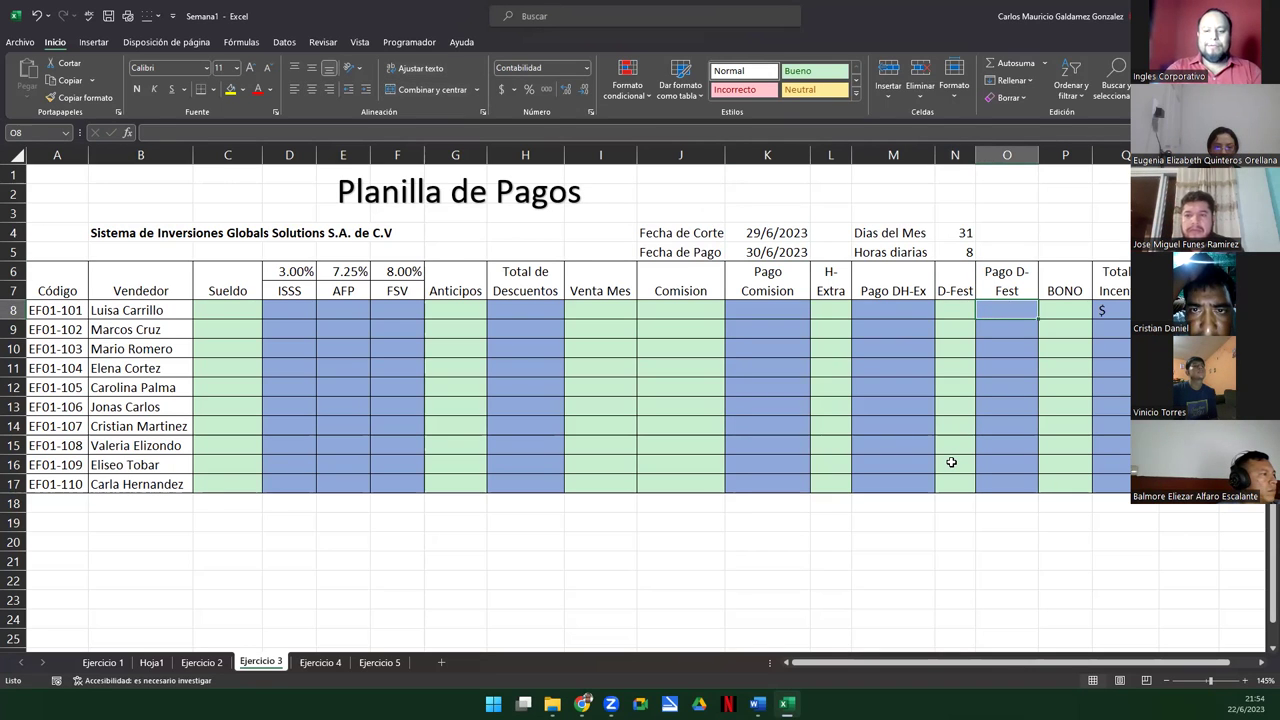
{"action": "type", "text": "="}
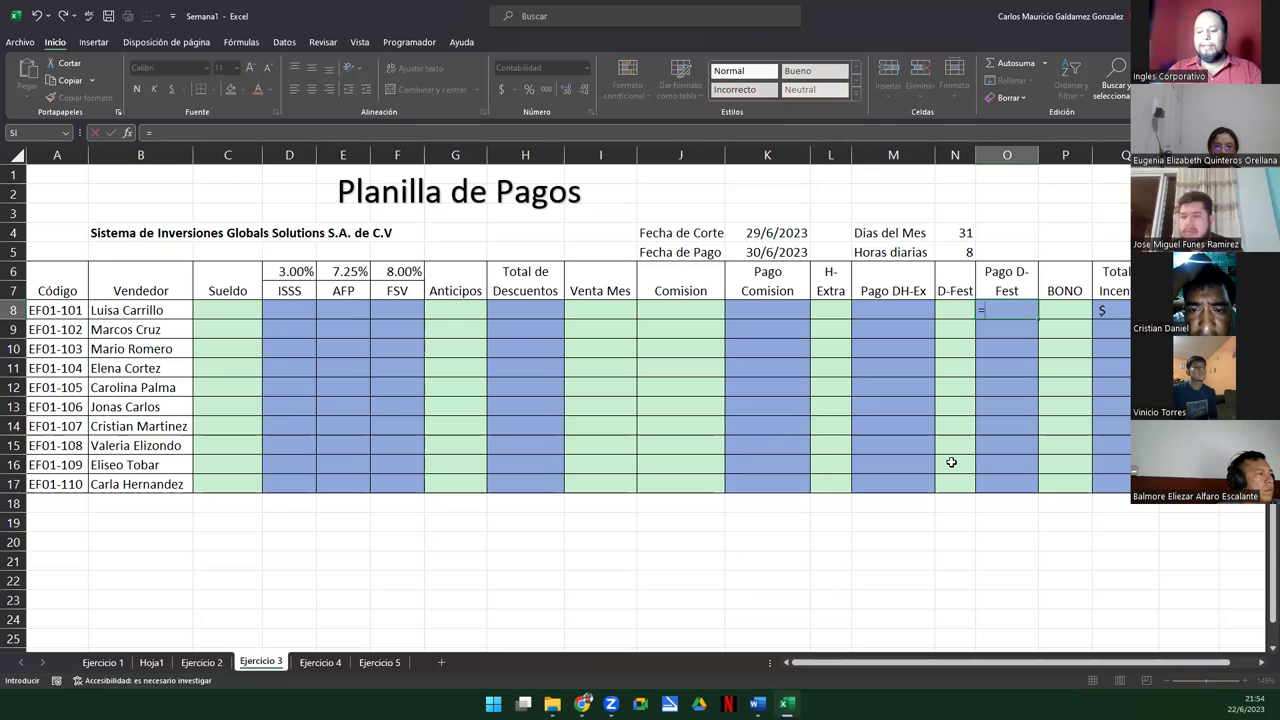
{"action": "key", "text": "Left"}
{"action": "key", "text": "Left"}
{"action": "key", "text": "Left"}
{"action": "key", "text": "Left"}
{"action": "key", "text": "Left"}
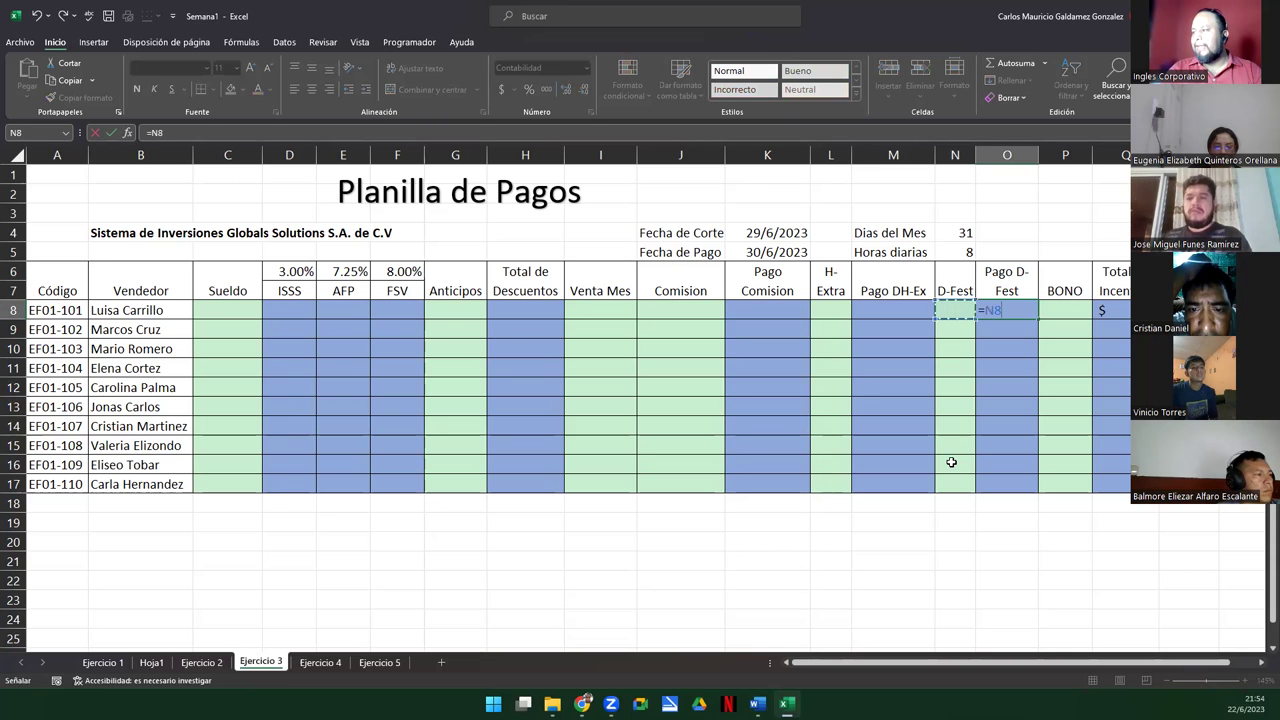
{"action": "key", "text": "Left"}
{"action": "key", "text": "Left"}
{"action": "key", "text": "Left"}
{"action": "key", "text": "Left"}
{"action": "key", "text": "Left"}
{"action": "key", "text": "Left"}
{"action": "key", "text": "Left"}
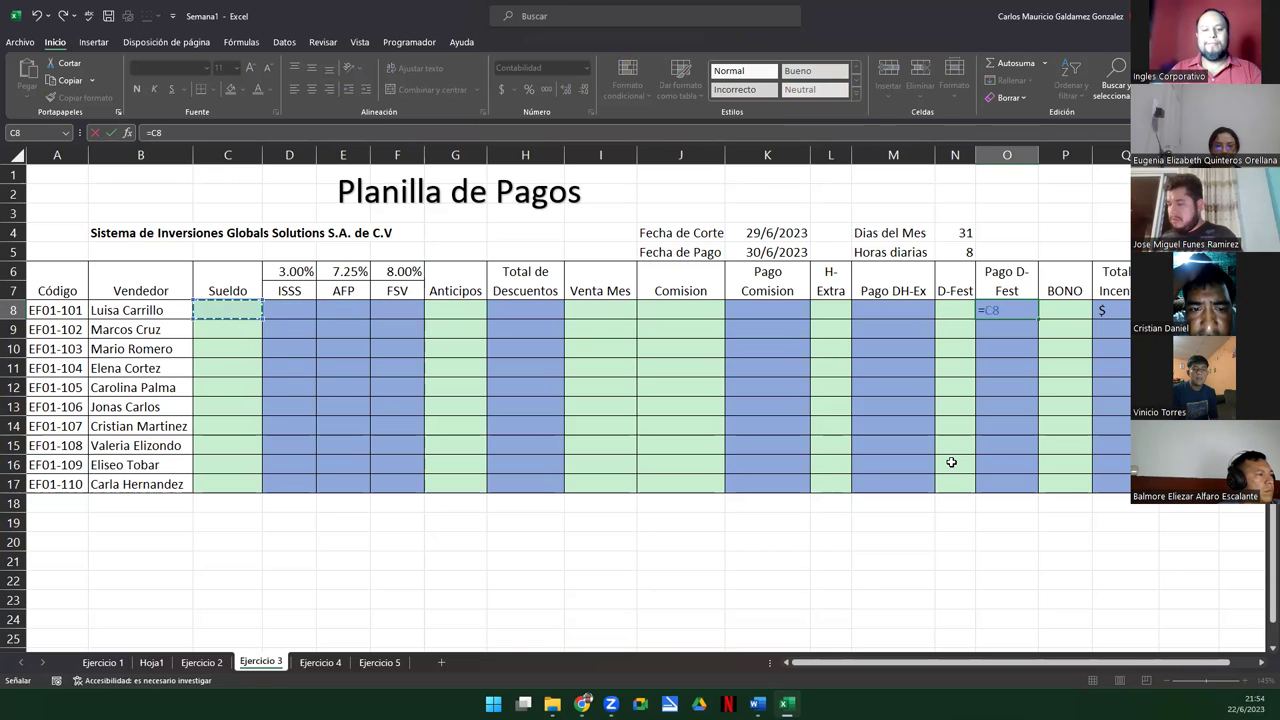
{"action": "type", "text": "/"}
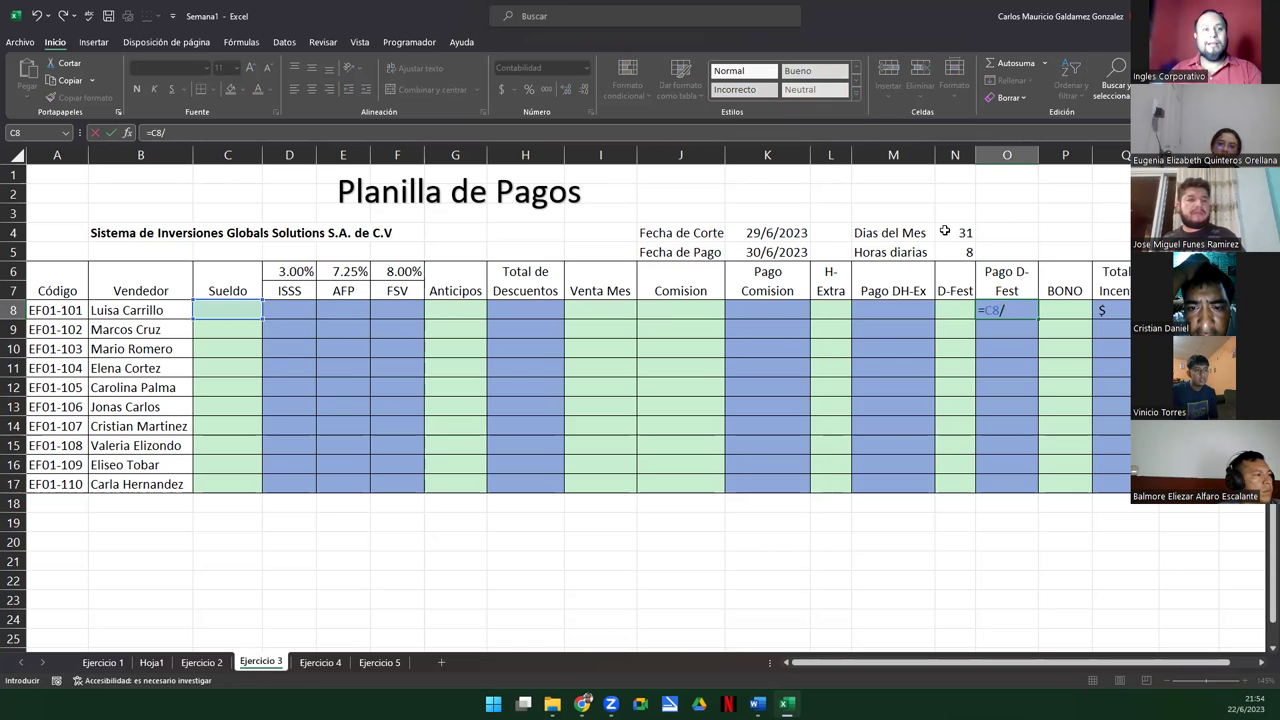
{"action": "left_click", "coordinate": [944, 231]}
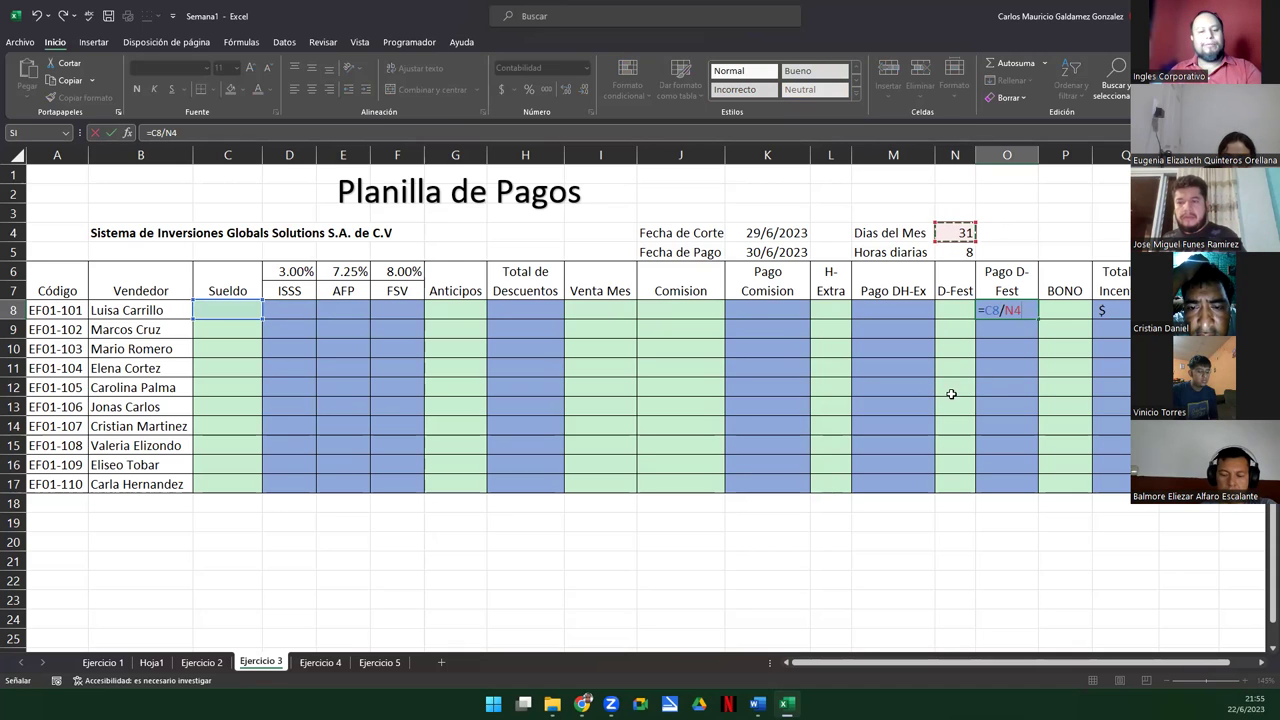
{"action": "key", "text": "F4"}
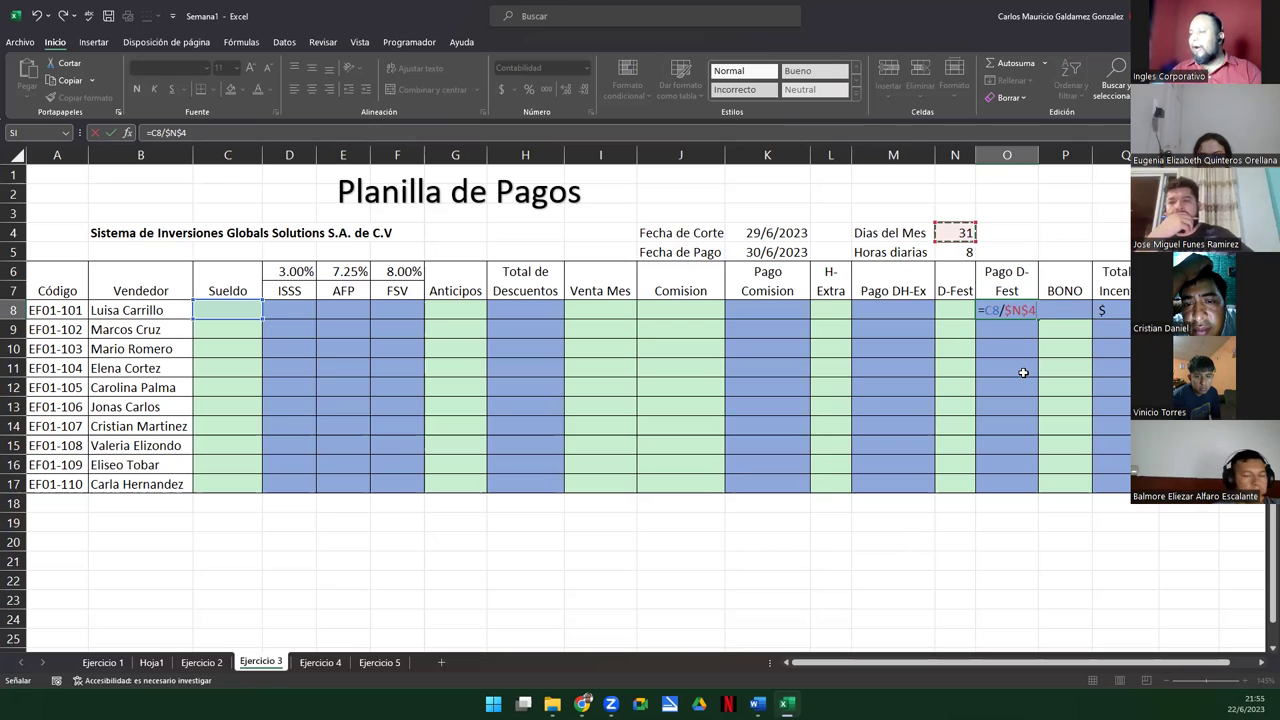
{"action": "type", "text": ")"}
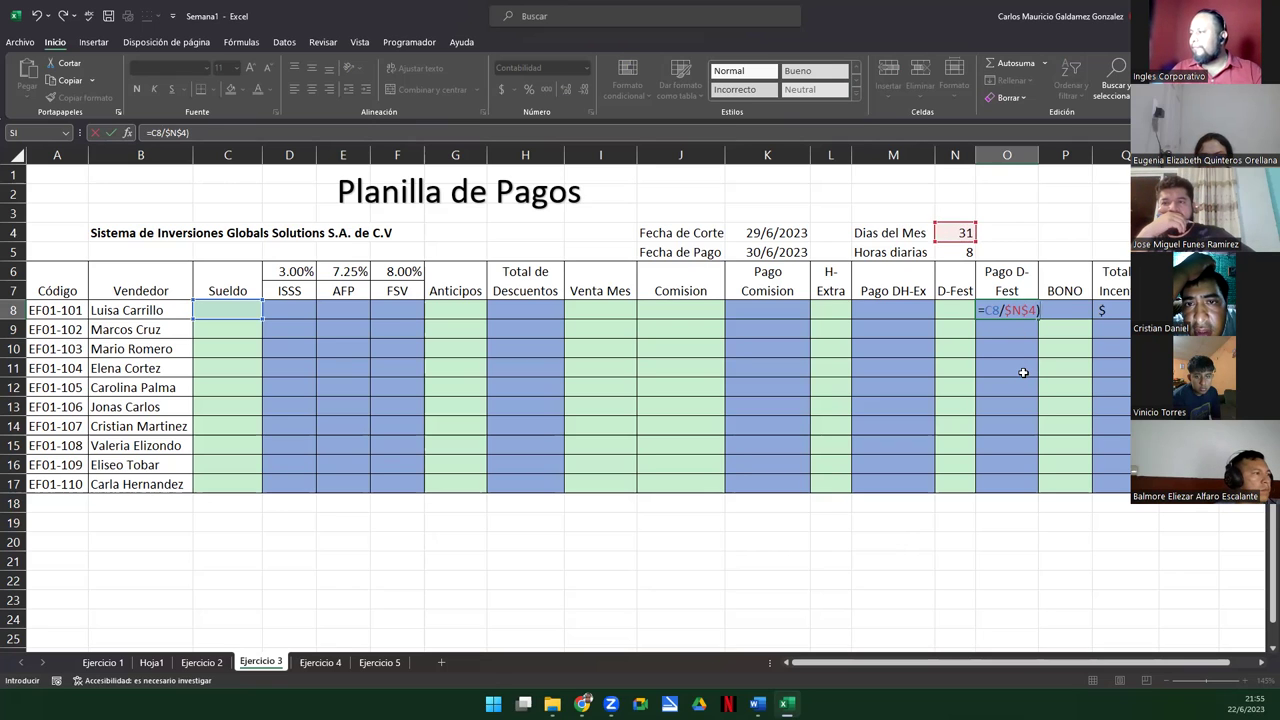
{"action": "left_click", "coordinate": [988, 310]}
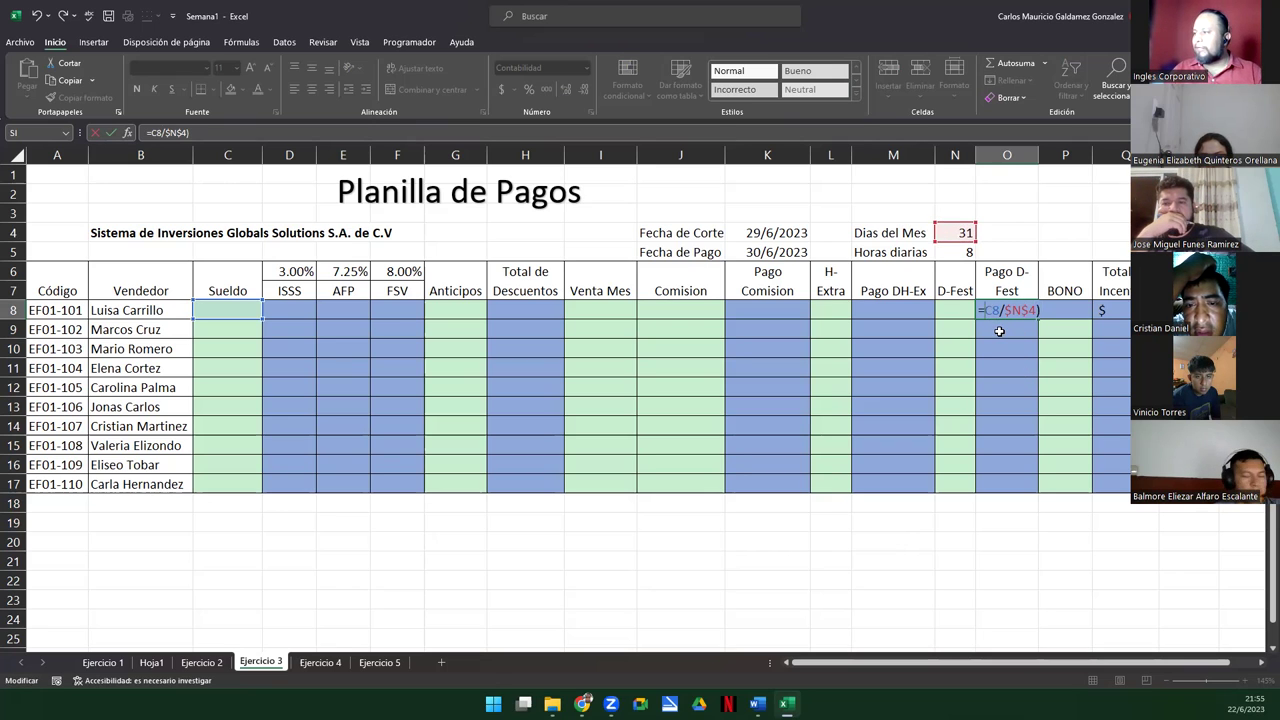
{"action": "type", "text": "("}
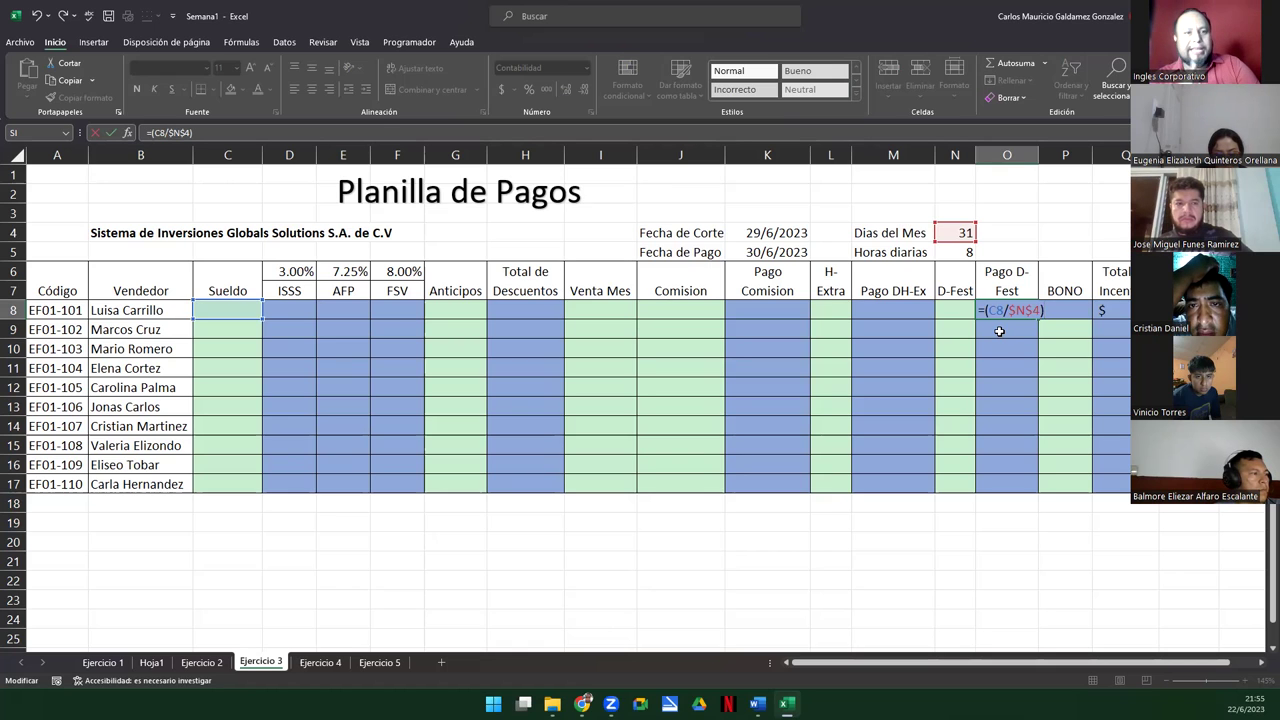
{"action": "type", "text": "*"}
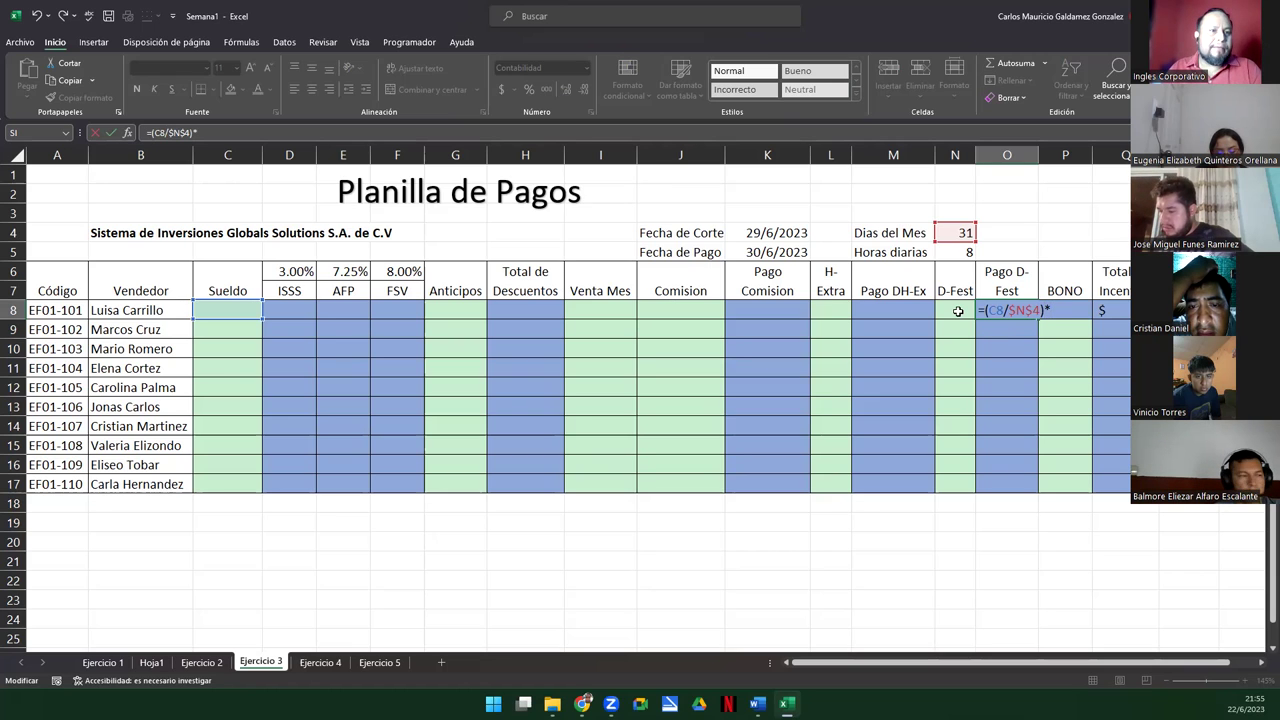
{"action": "left_click", "coordinate": [955, 308]}
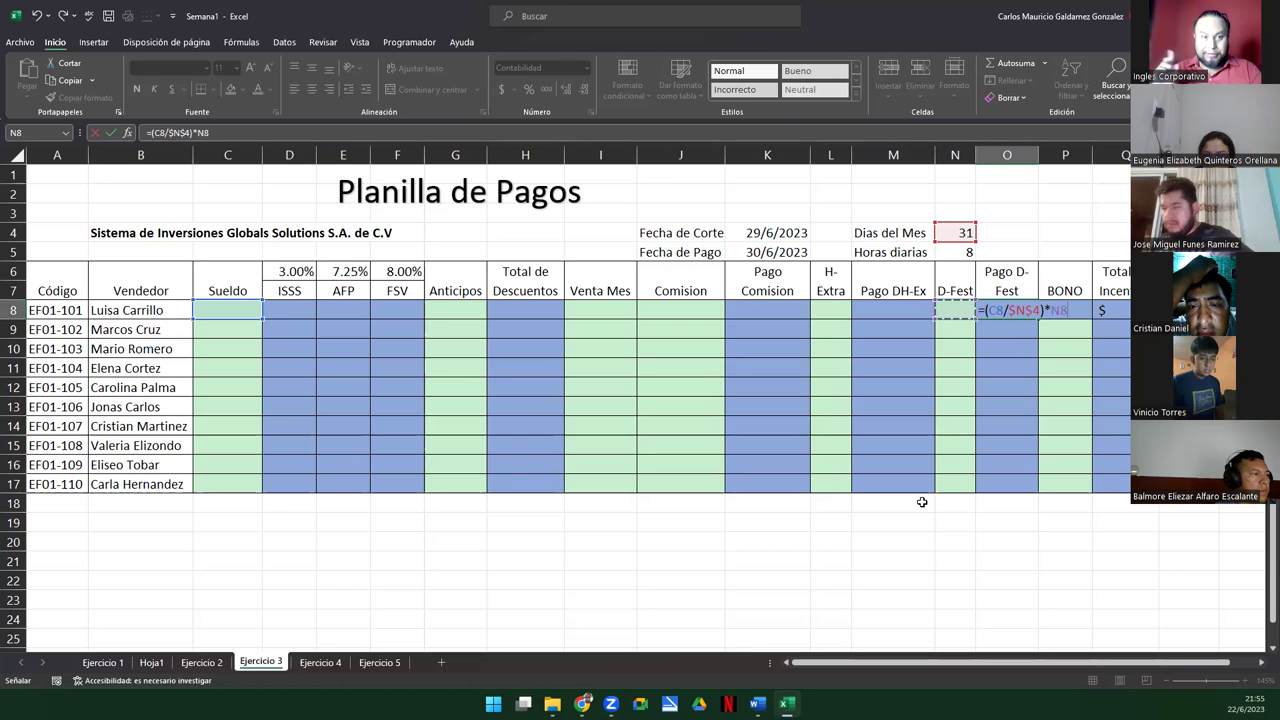
{"action": "type", "text": "*2.5"}
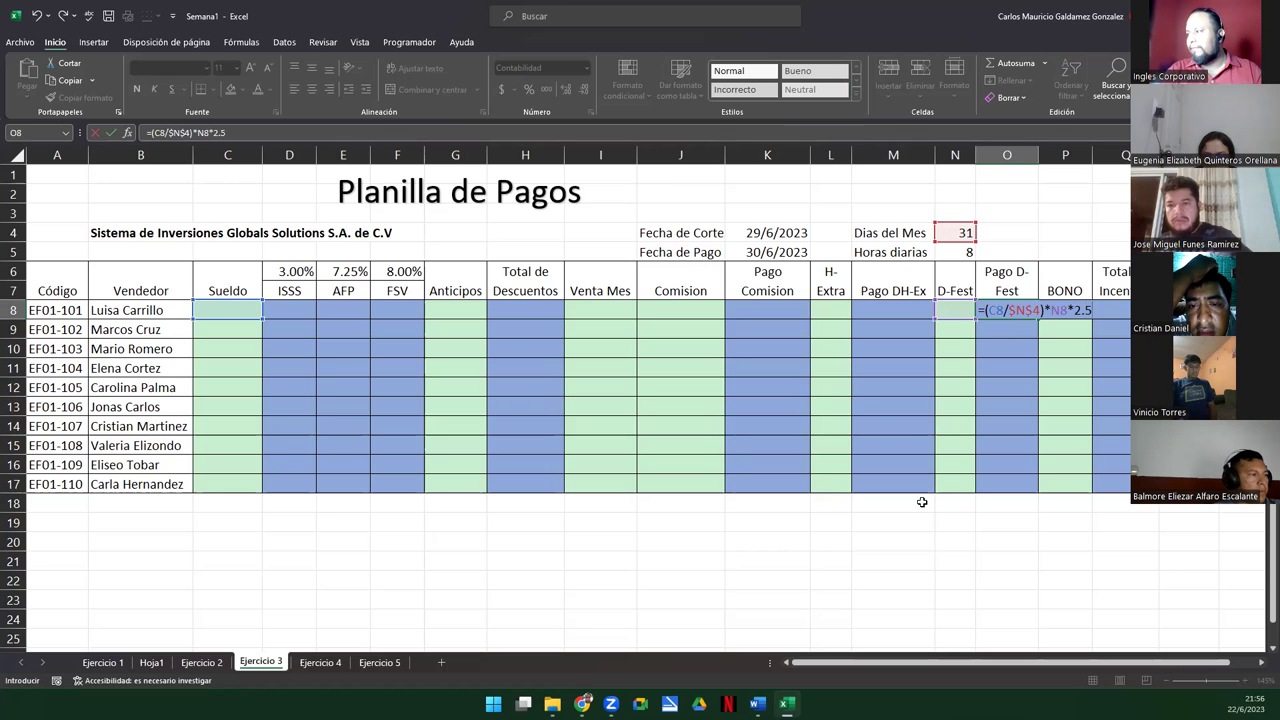
{"action": "key", "text": "Return"}
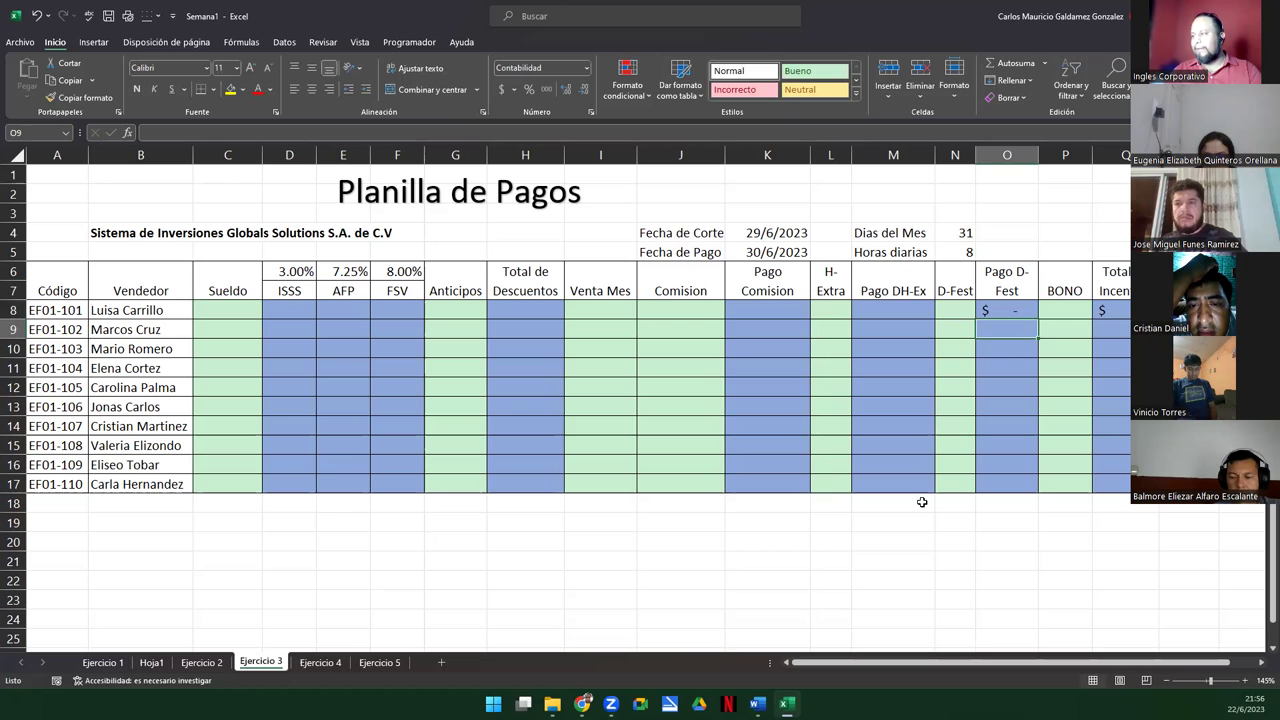
Step: Enter the extra hours pay formula =((C8/$N$4)/$N$5)*L8*2 in M8 for the first employee
{"action": "left_click", "coordinate": [875, 312]}
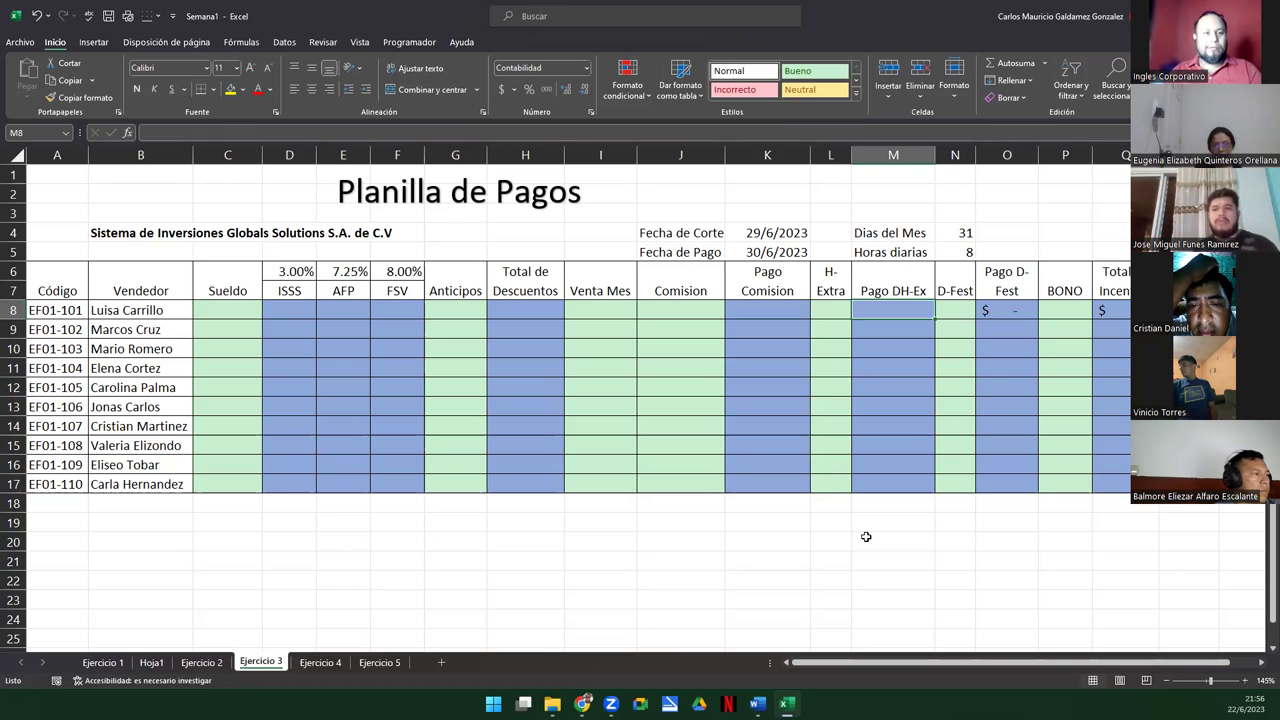
{"action": "type", "text": "="}
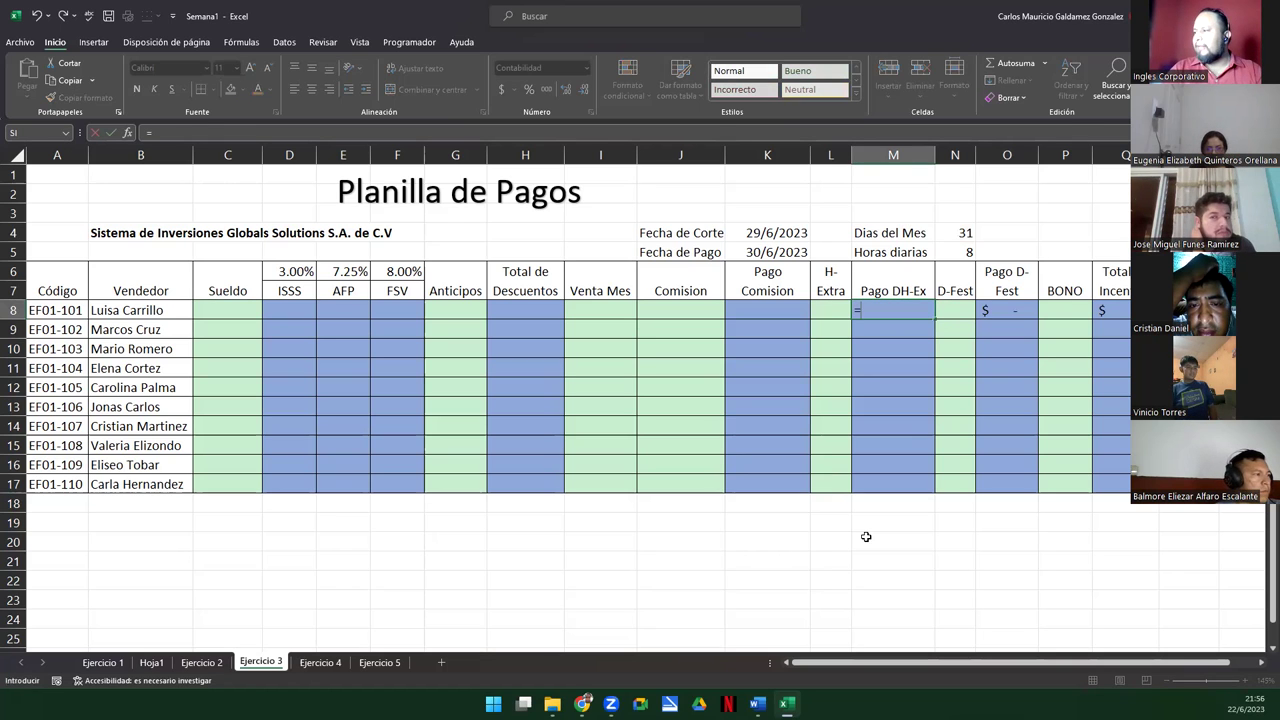
{"action": "type", "text": "(("}
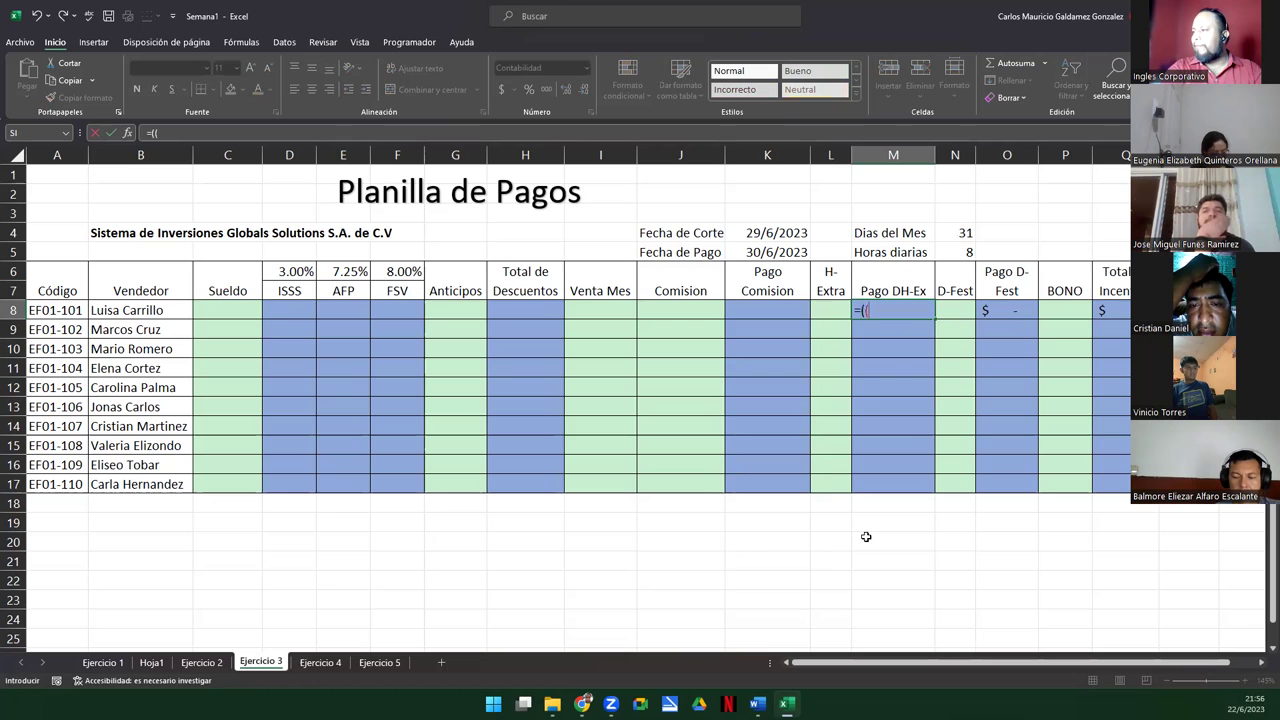
{"action": "key", "text": "Left"}
{"action": "key", "text": "Left"}
{"action": "key", "text": "Left"}
{"action": "key", "text": "Left"}
{"action": "key", "text": "Left"}
{"action": "key", "text": "Left"}
{"action": "key", "text": "Left"}
{"action": "key", "text": "Left"}
{"action": "key", "text": "Left"}
{"action": "key", "text": "Left"}
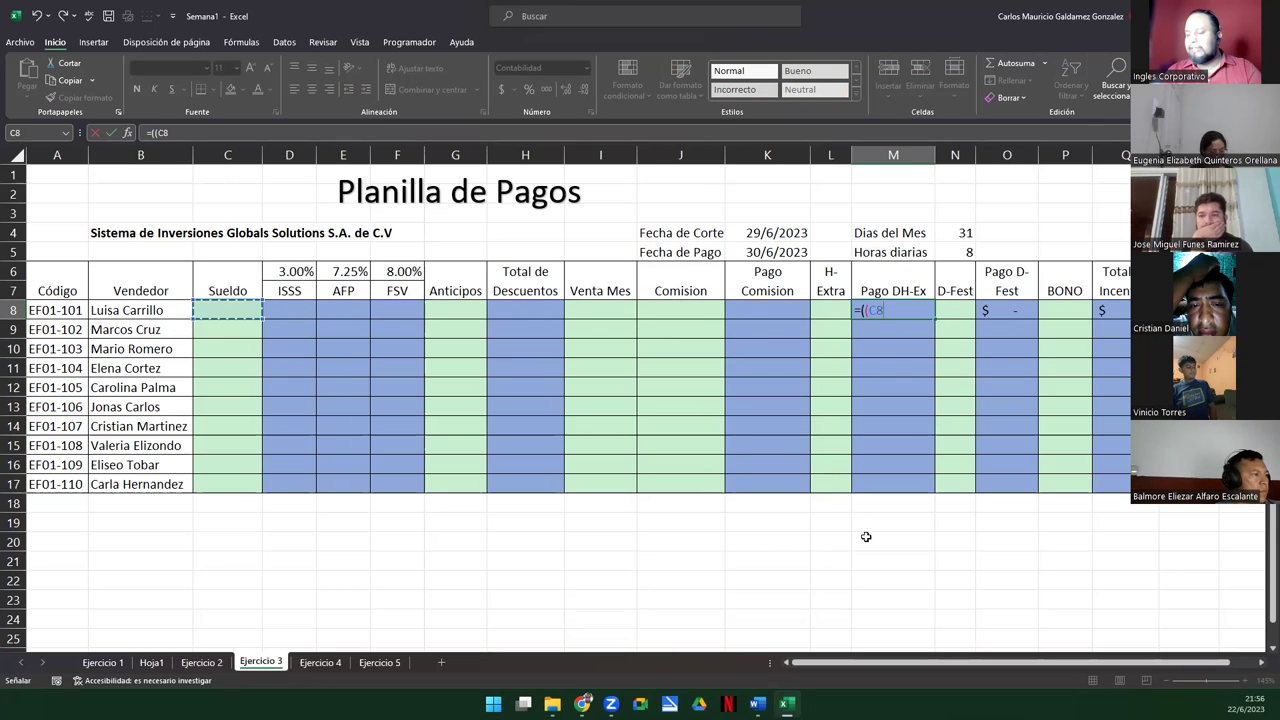
{"action": "type", "text": "/"}
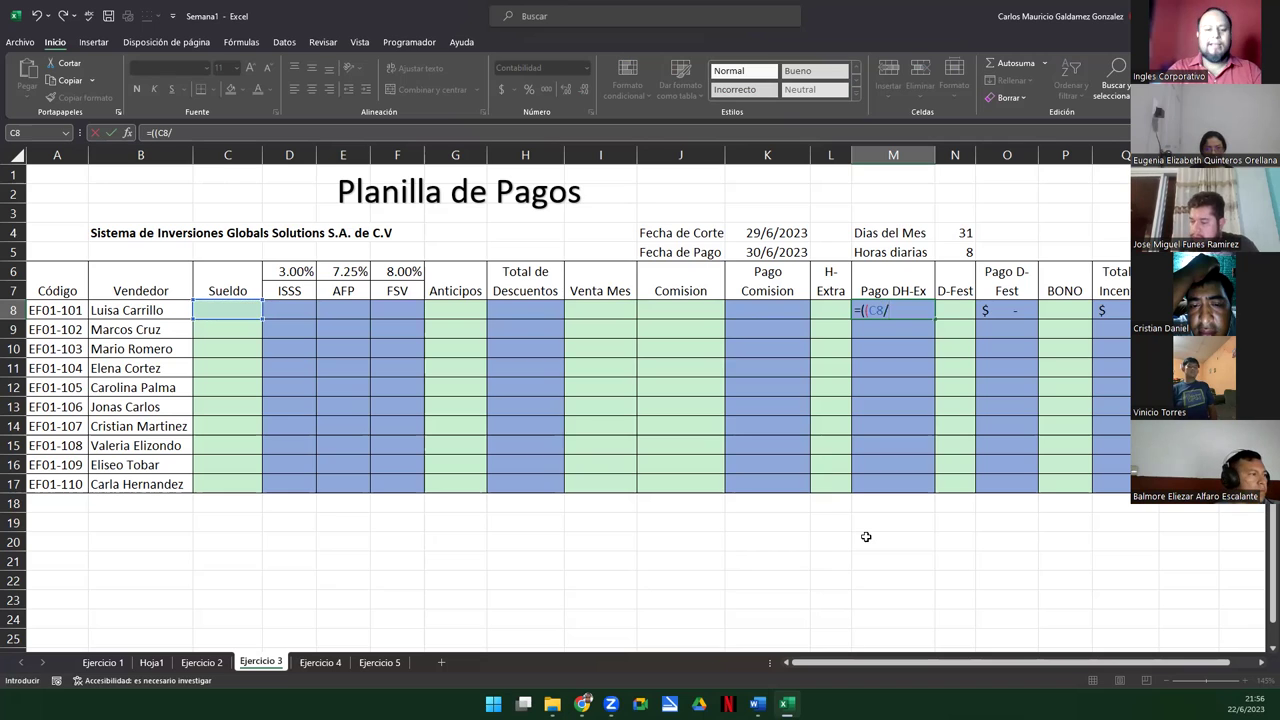
{"action": "left_click", "coordinate": [955, 232]}
{"action": "key", "text": "F4"}
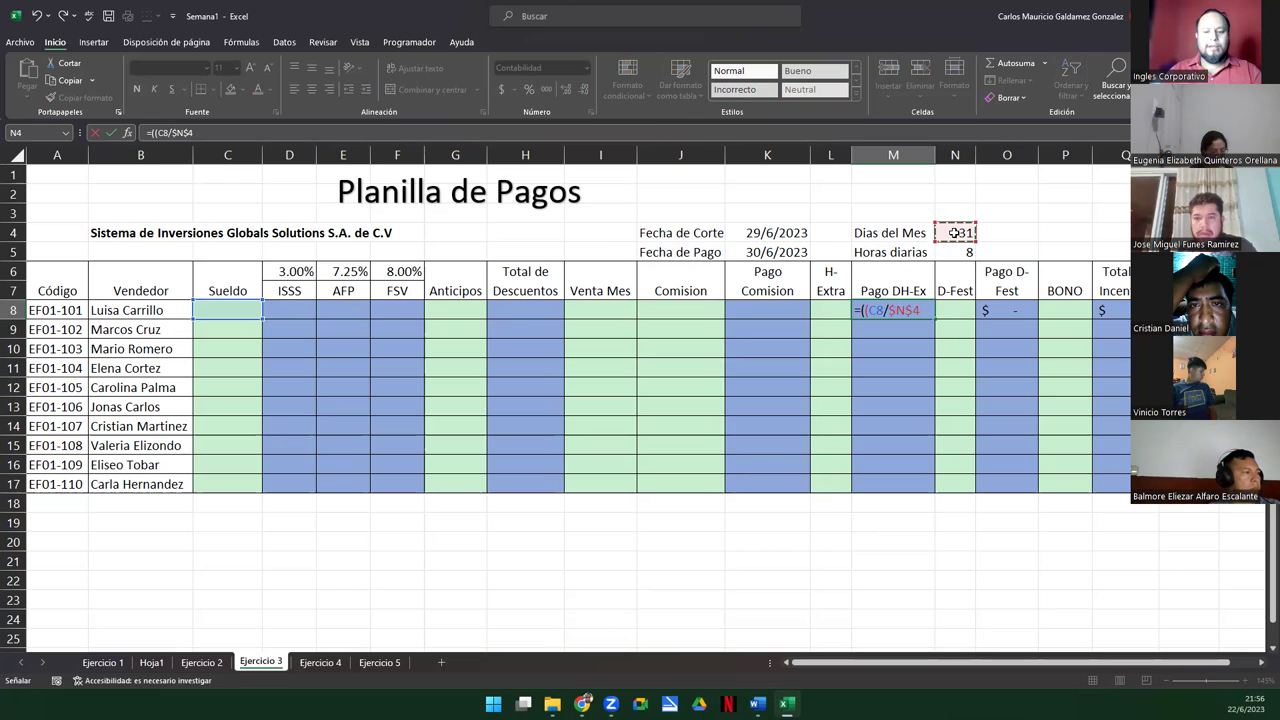
{"action": "type", "text": ")"}
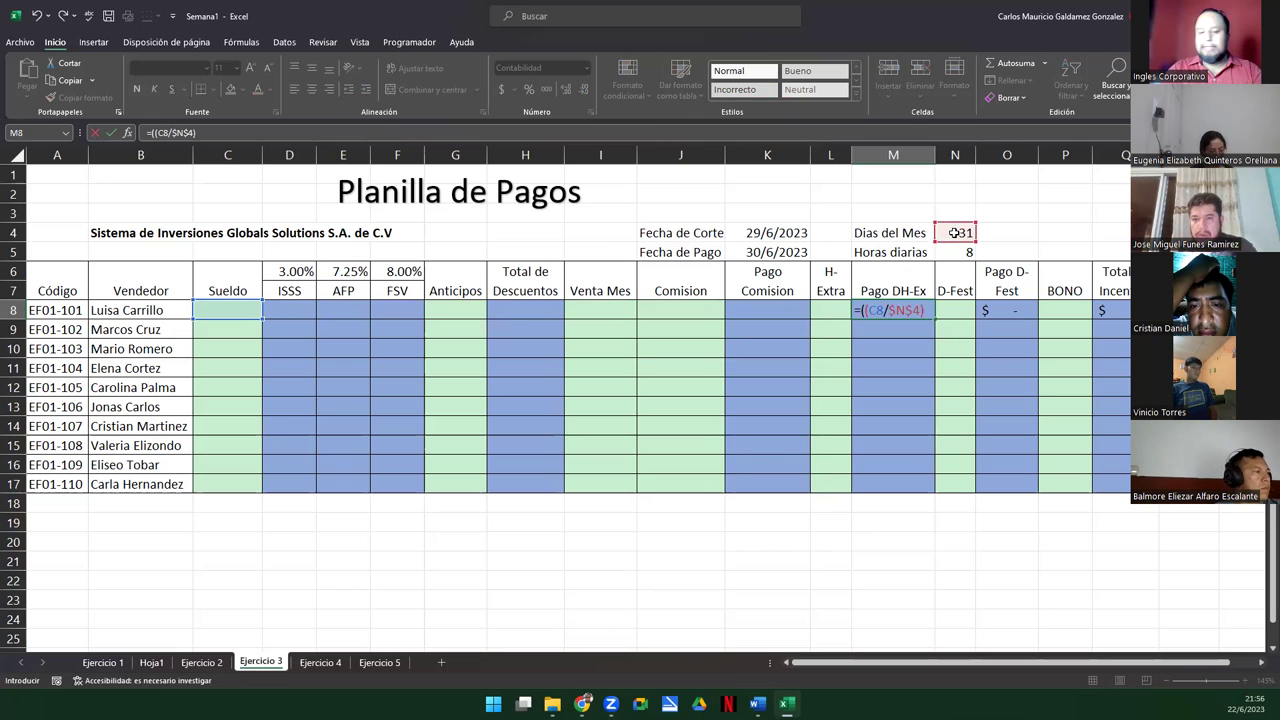
{"action": "type", "text": "/"}
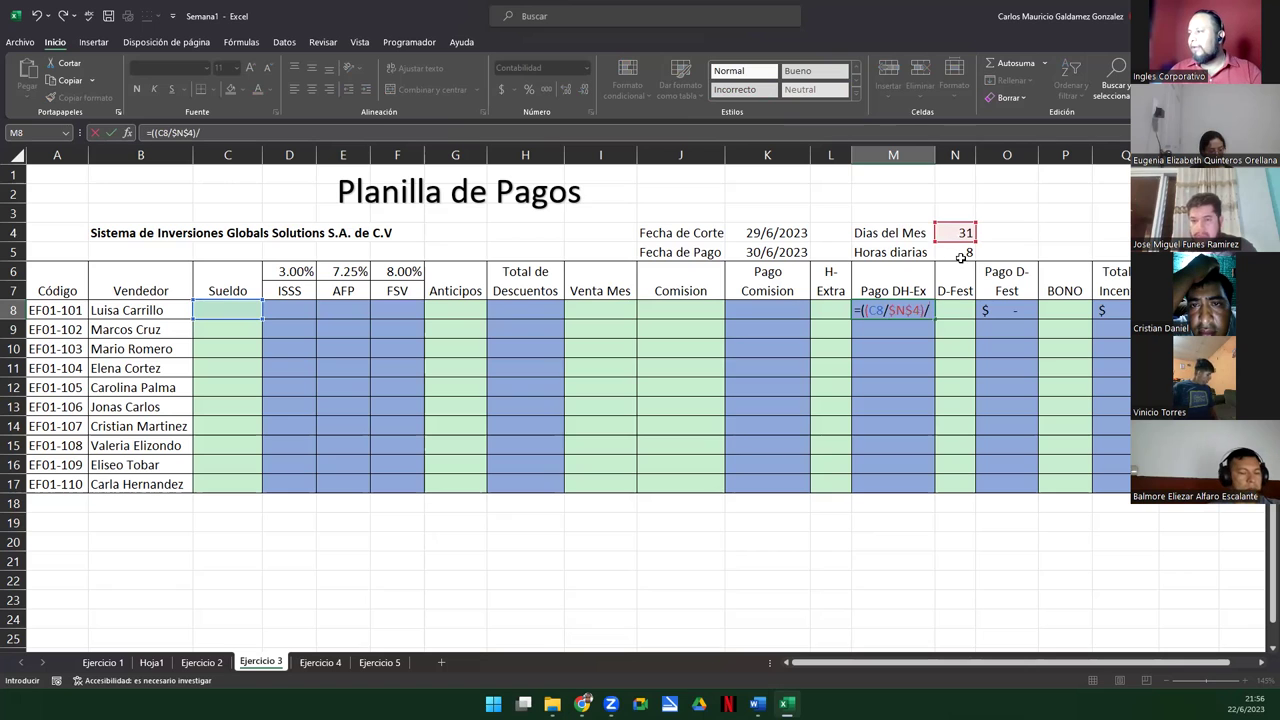
{"action": "left_click", "coordinate": [961, 252]}
{"action": "key", "text": "F4"}
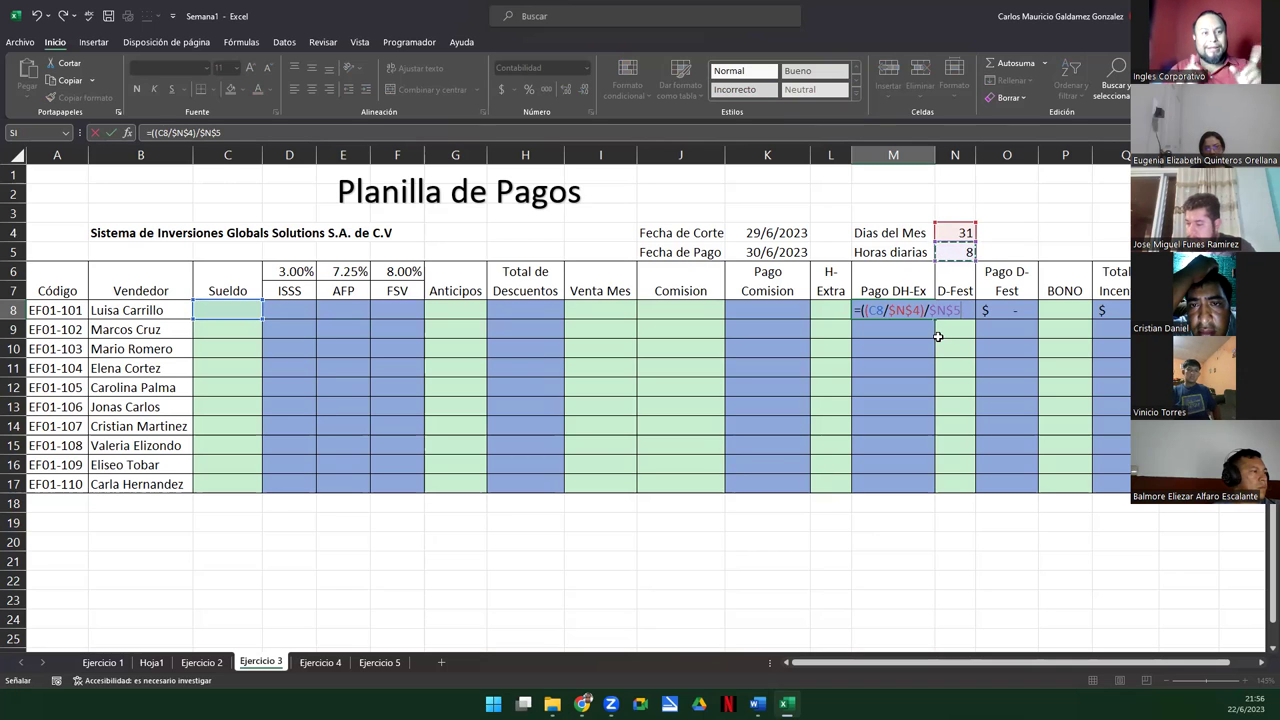
{"action": "type", "text": ")"}
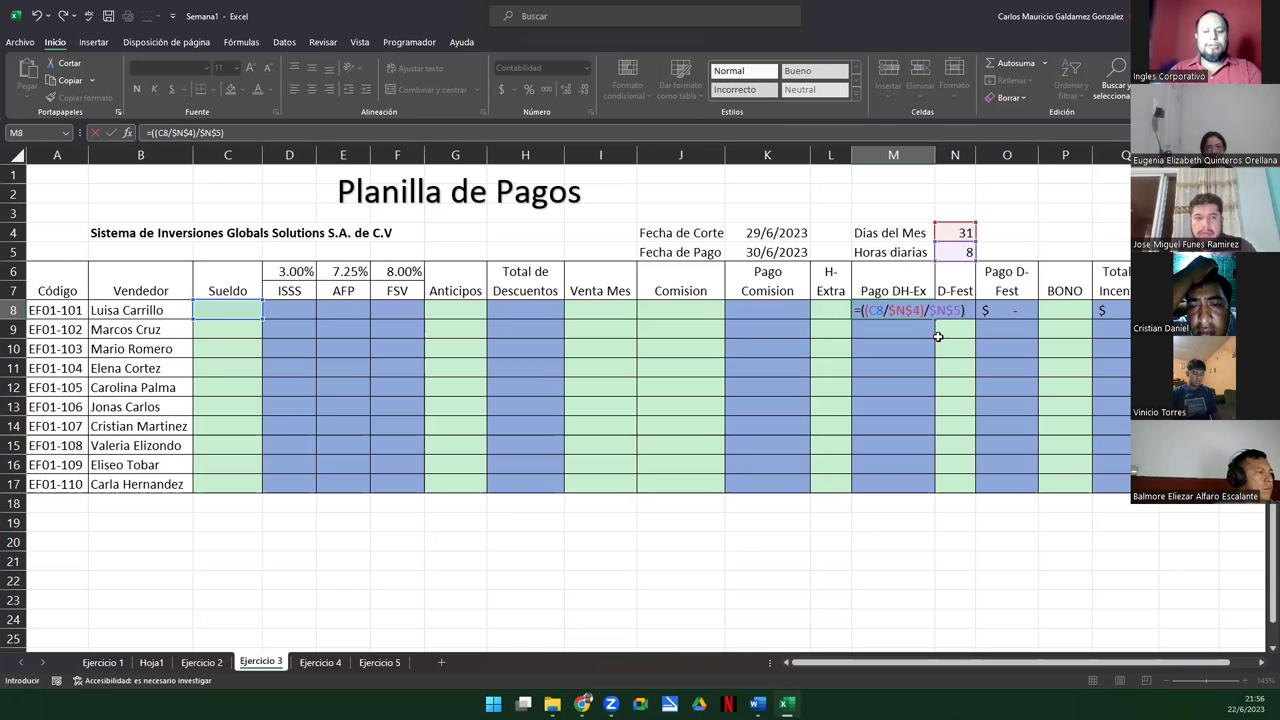
{"action": "type", "text": "*"}
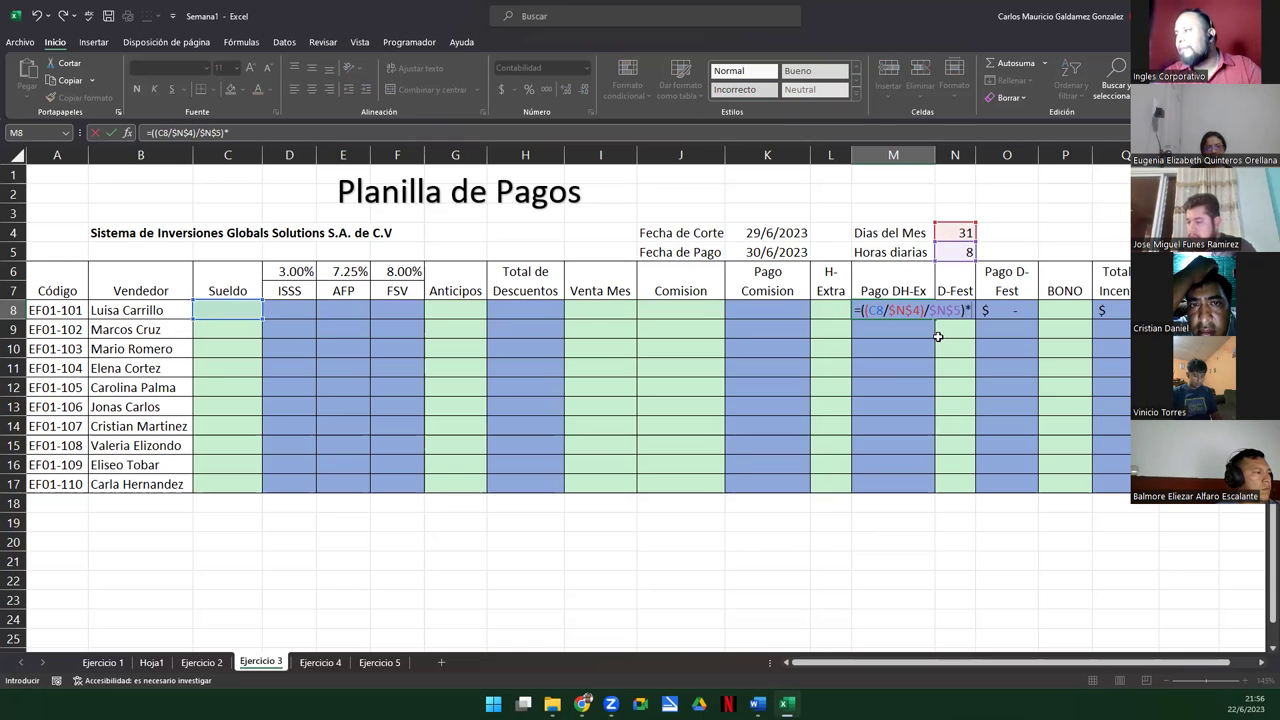
{"action": "left_click", "coordinate": [821, 310]}
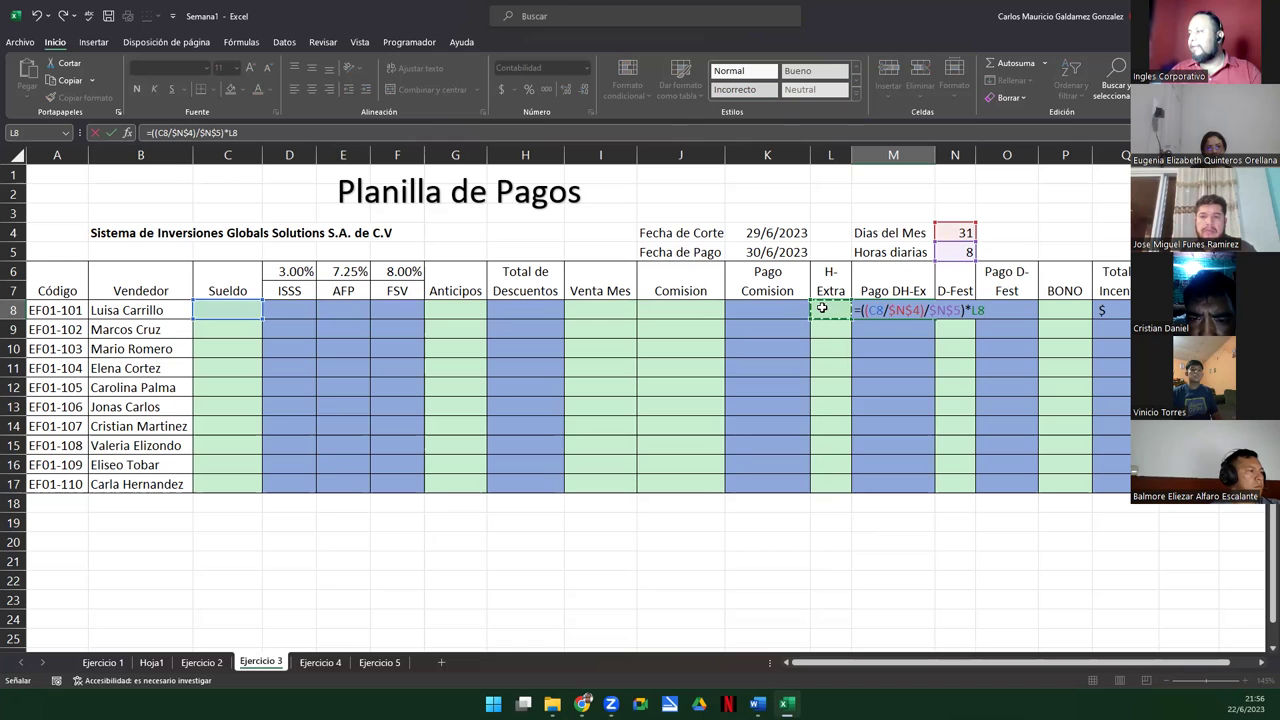
{"action": "type", "text": "*2"}
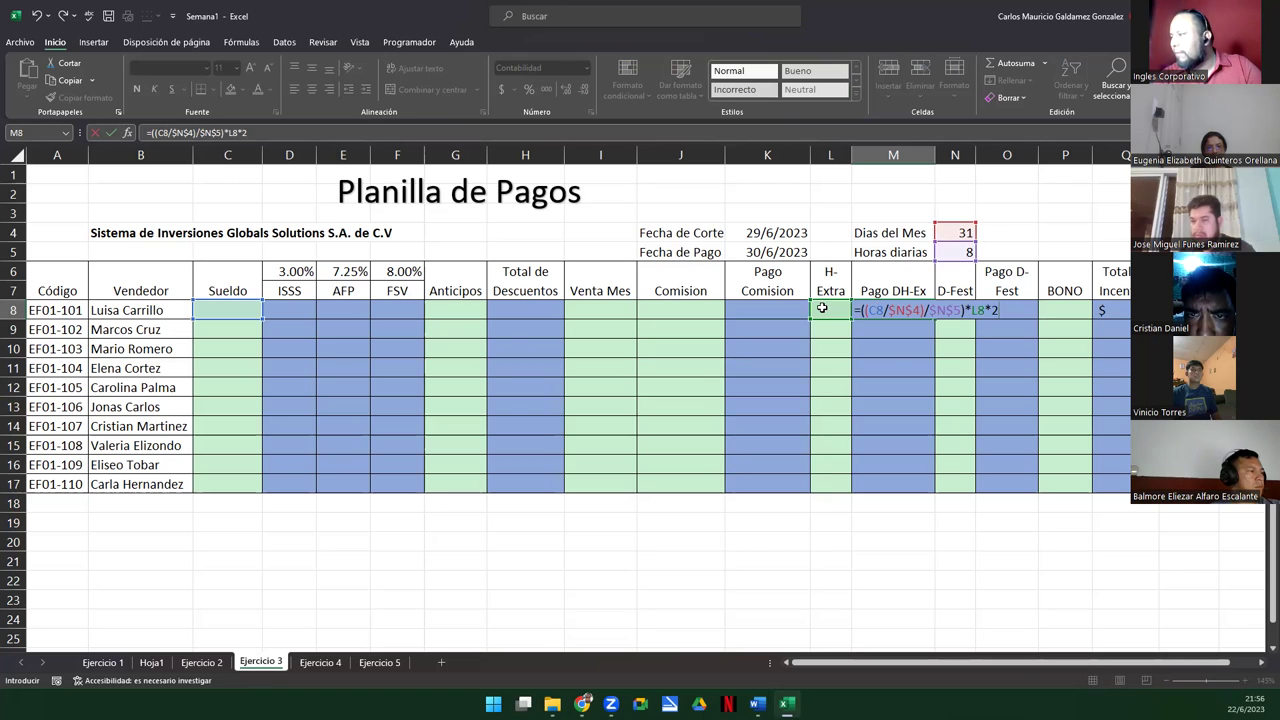
{"action": "key", "text": "ctrl+Return"}
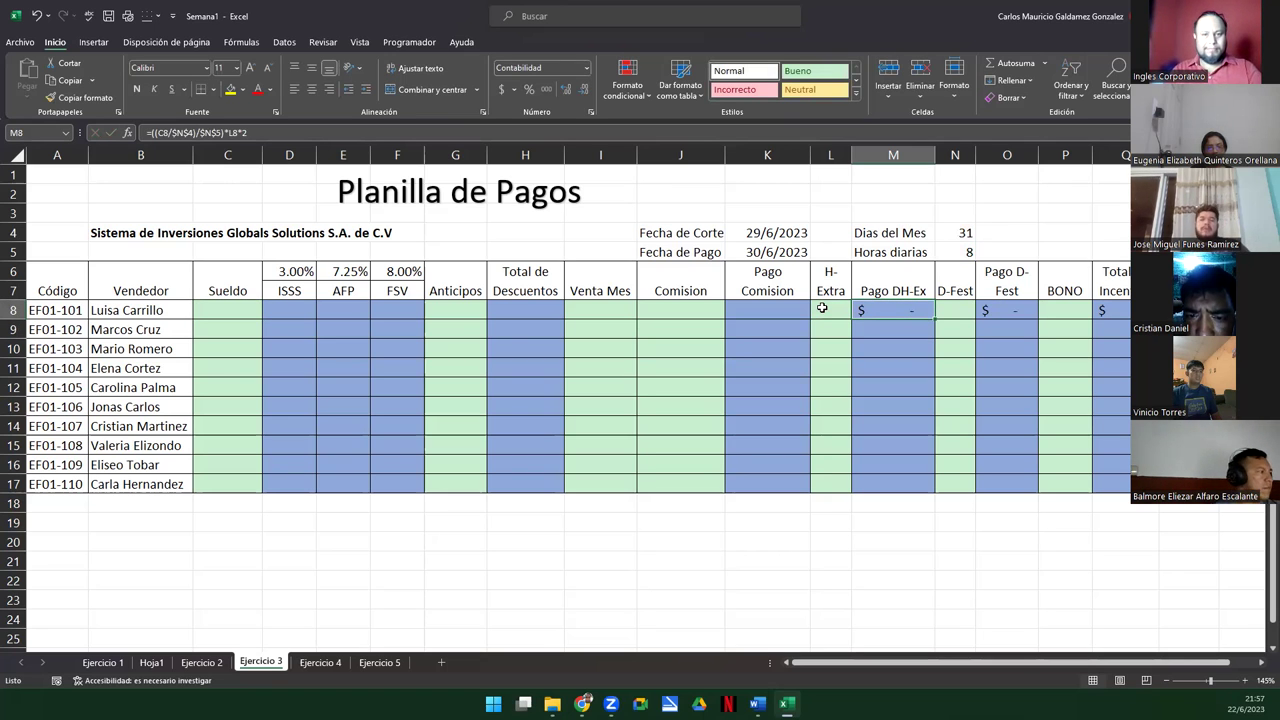
{"action": "key", "text": "F2"}
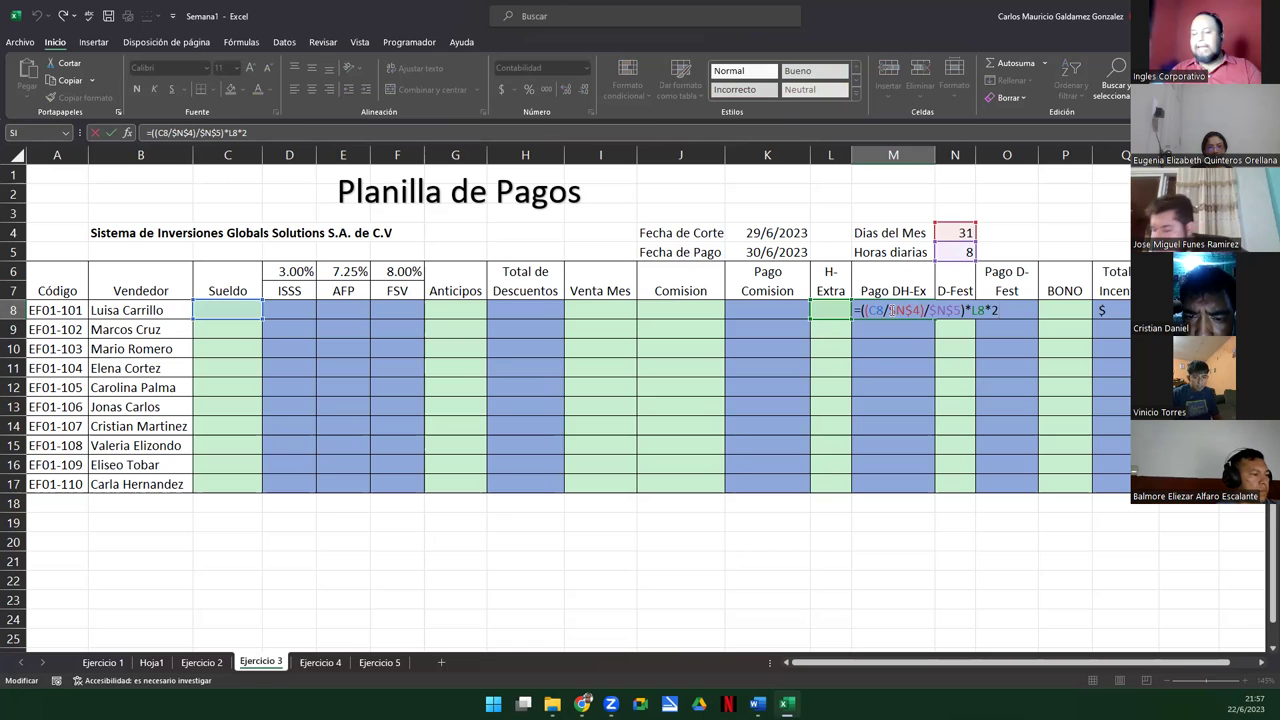
{"action": "left_click_drag", "start_coordinate": [889, 310], "coordinate": [958, 310]}
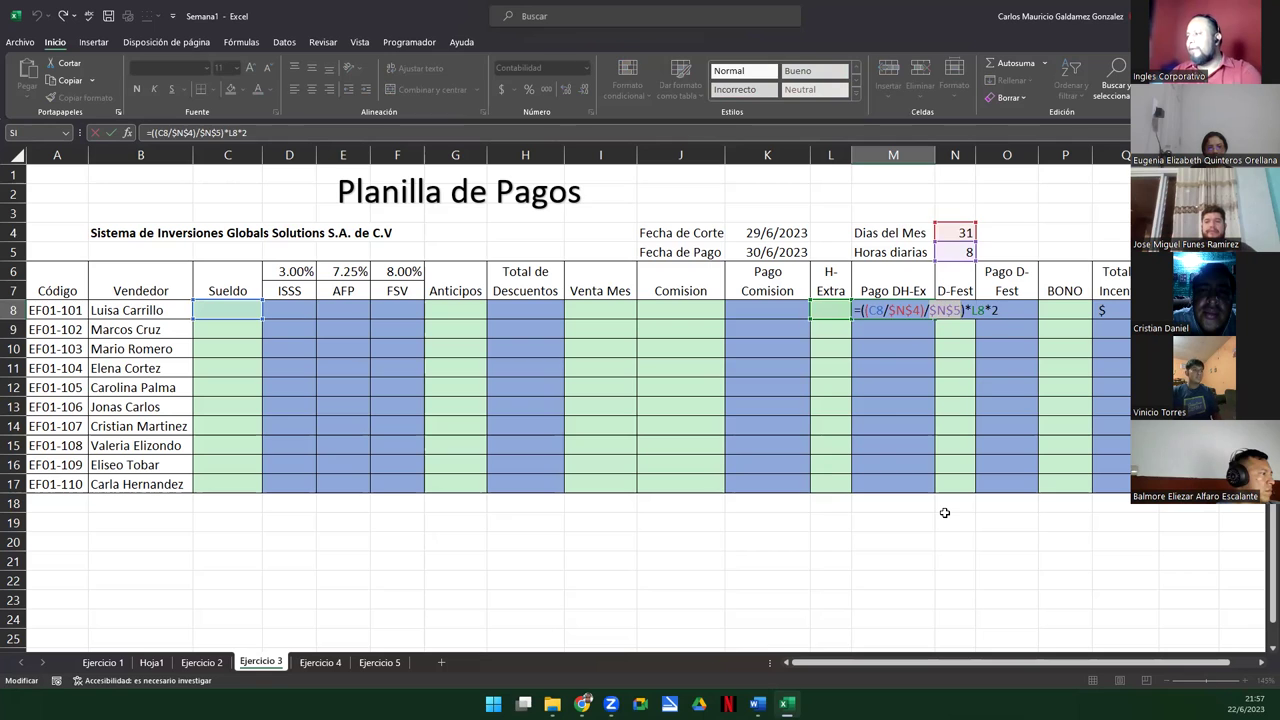
{"action": "key", "text": "Return"}
Step: Enter the commission payment formula =I8*J8 in K8, multiplying the month's sales by the commission
{"action": "left_click", "coordinate": [746, 311]}
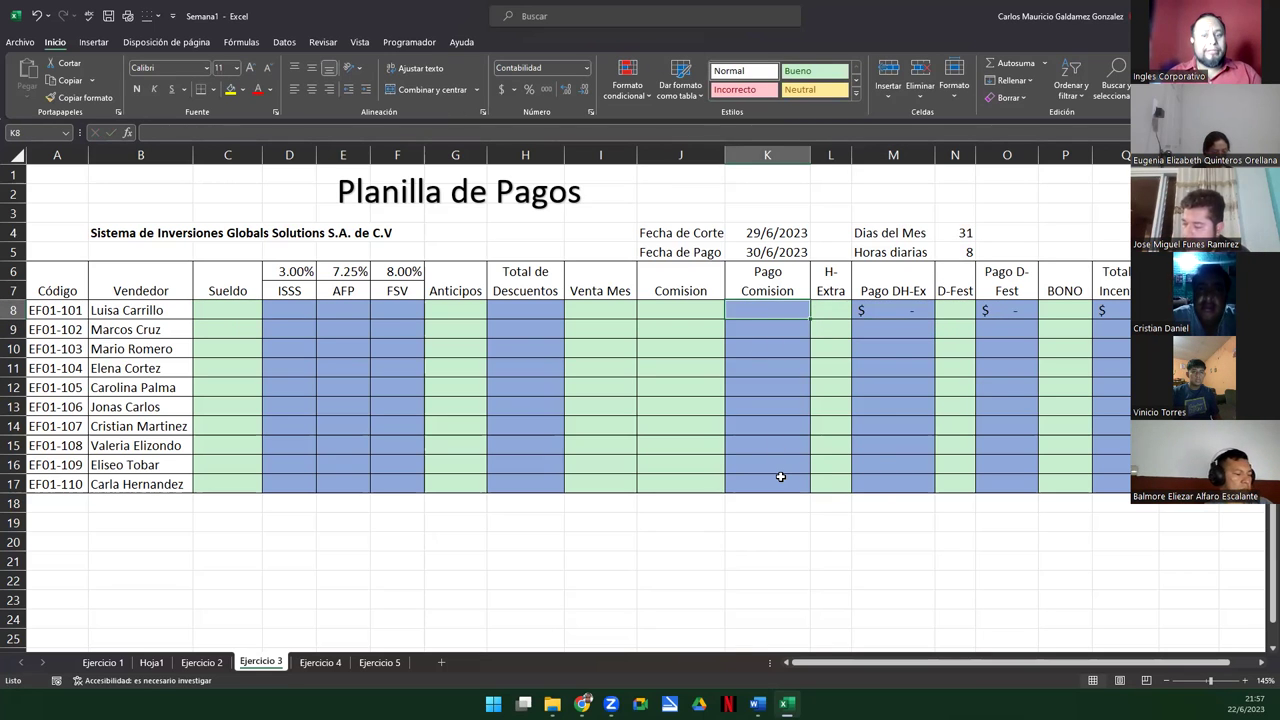
{"action": "type", "text": "="}
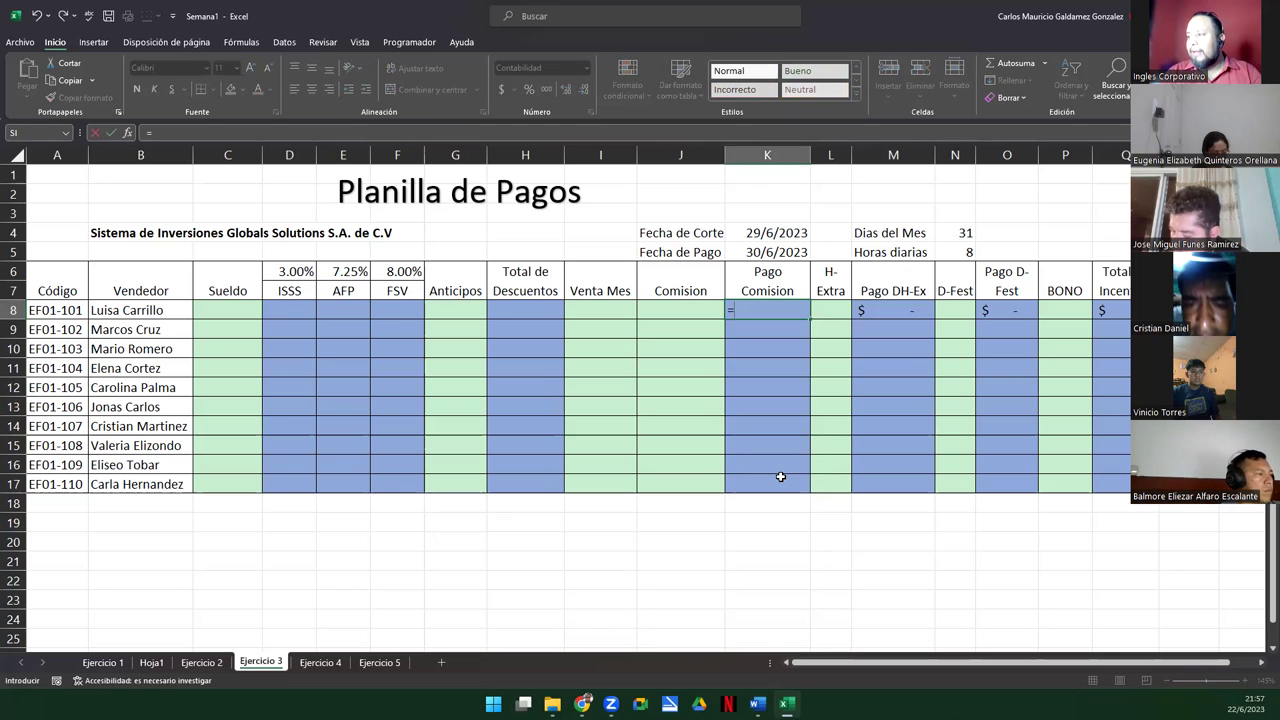
{"action": "key", "text": "Left"}
{"action": "key", "text": "Left"}
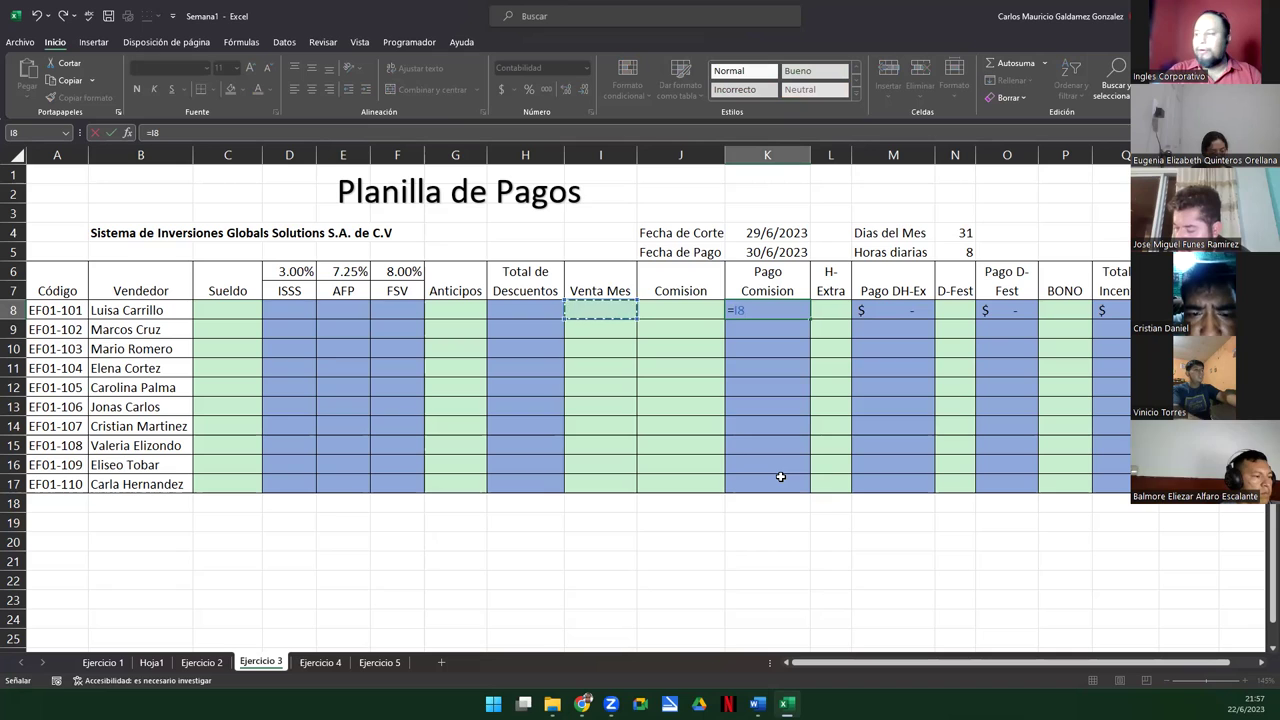
{"action": "type", "text": "*"}
{"action": "key", "text": "Left"}
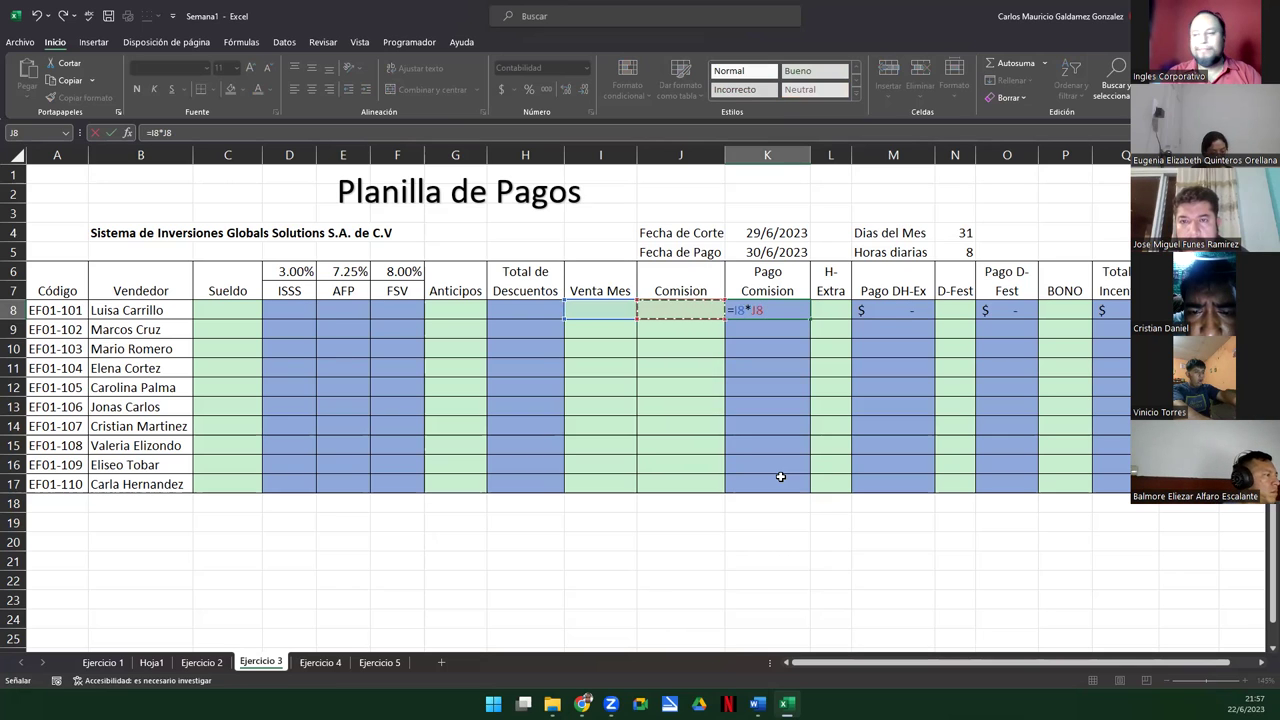
{"action": "key", "text": "ctrl+Return"}
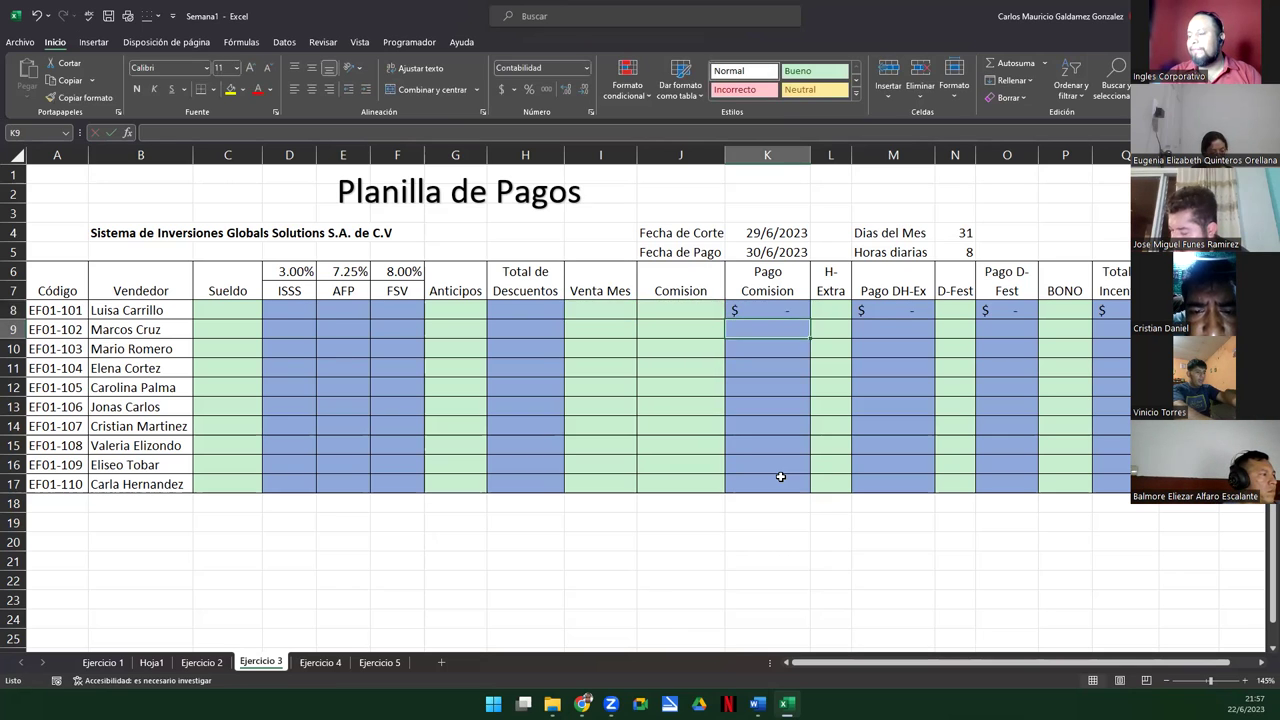
{"action": "key", "text": "Left"}
{"action": "key", "text": "shift+Down"}
{"action": "key", "text": "shift+Down"}
{"action": "key", "text": "shift+Down"}
{"action": "key", "text": "shift+Down"}
{"action": "key", "text": "shift+Down"}
{"action": "key", "text": "shift+Down"}
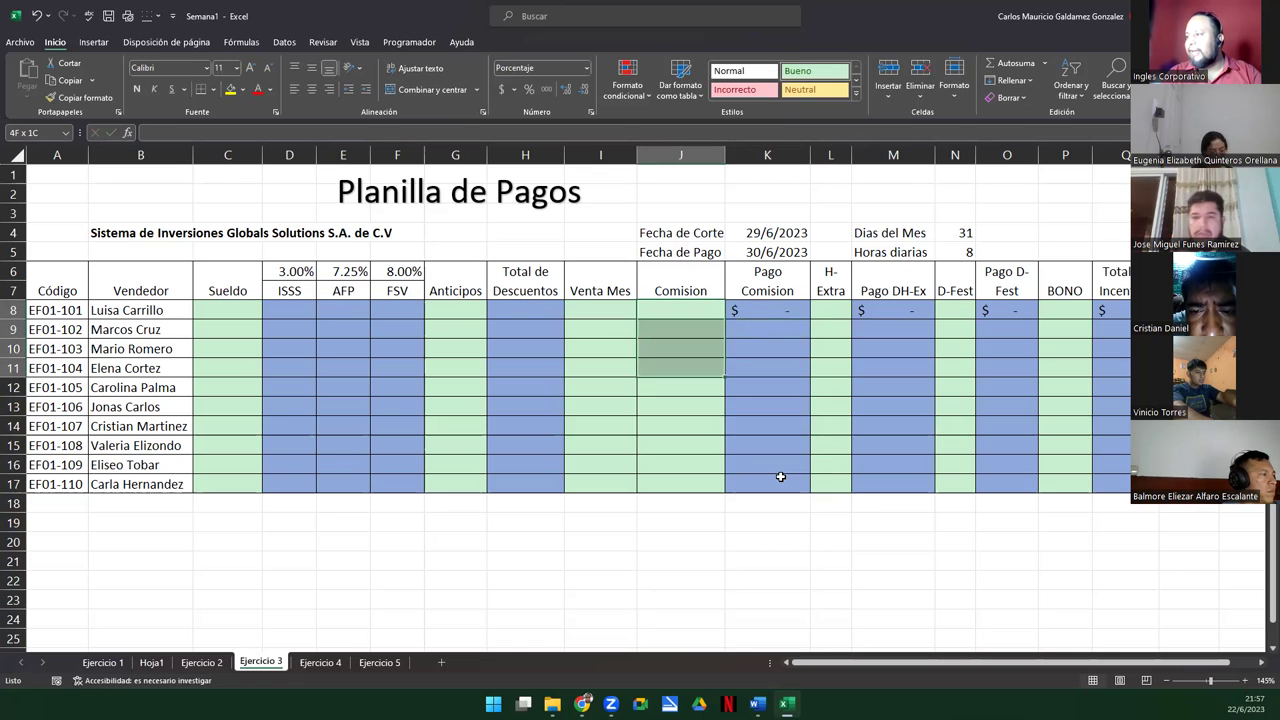
{"action": "key", "text": "shift+Down"}
{"action": "key", "text": "shift+Down"}
{"action": "key", "text": "shift+Down"}
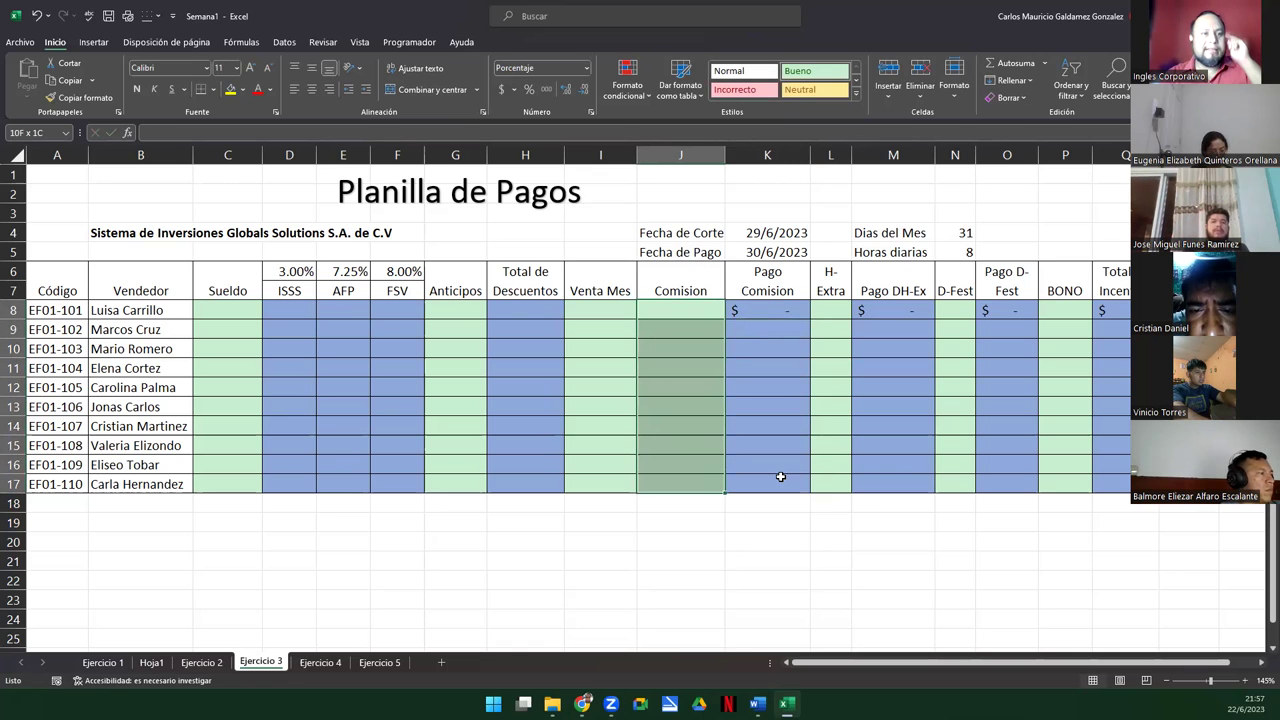
Step: Enter the total deductions formula =D8+E8+F8+G8 in H8 for the first employee
{"action": "key", "text": "Left"}
{"action": "key", "text": "Left"}
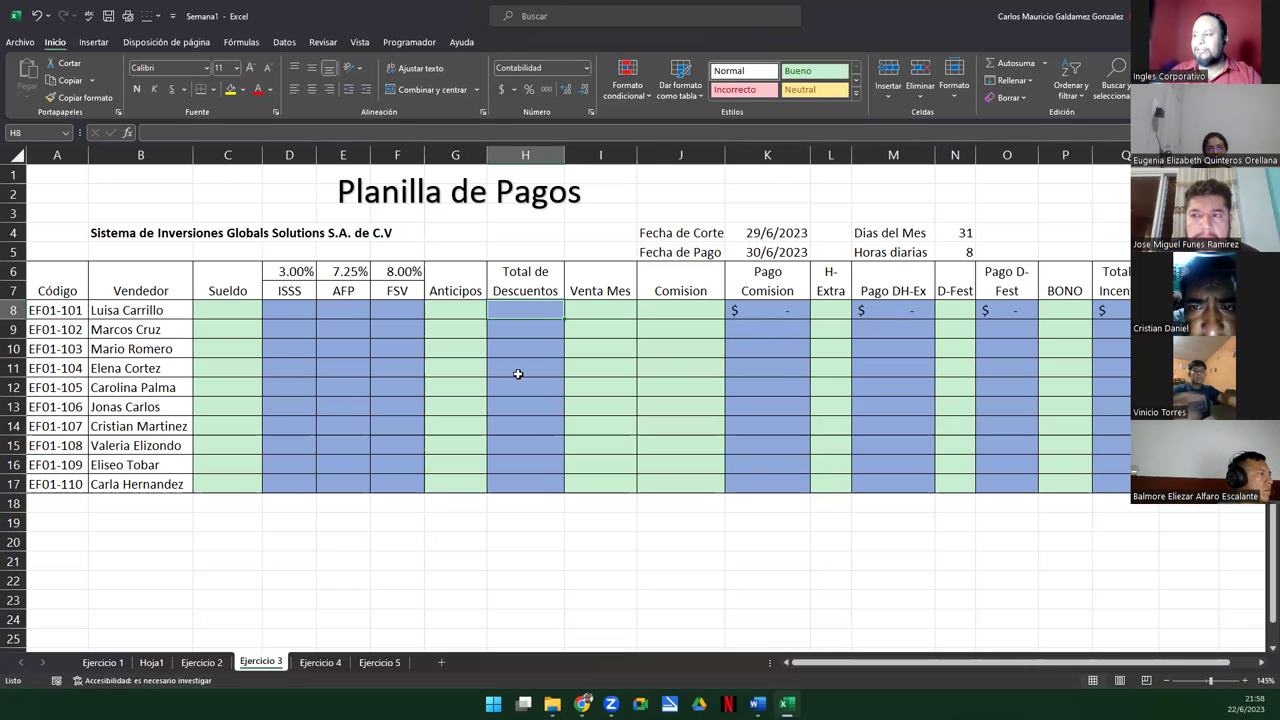
{"action": "left_click_drag", "start_coordinate": [504, 308], "coordinate": [508, 325]}
{"action": "left_click_drag", "start_coordinate": [516, 468], "coordinate": [523, 311]}
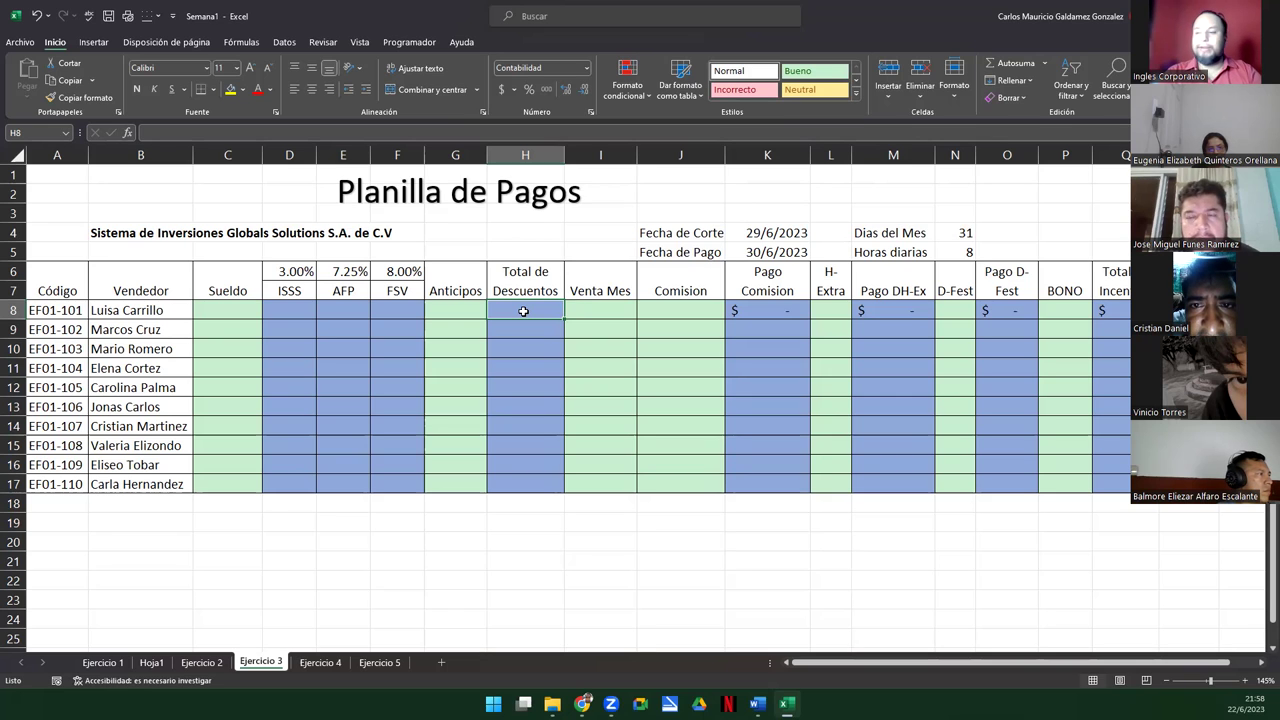
{"action": "type", "text": "="}
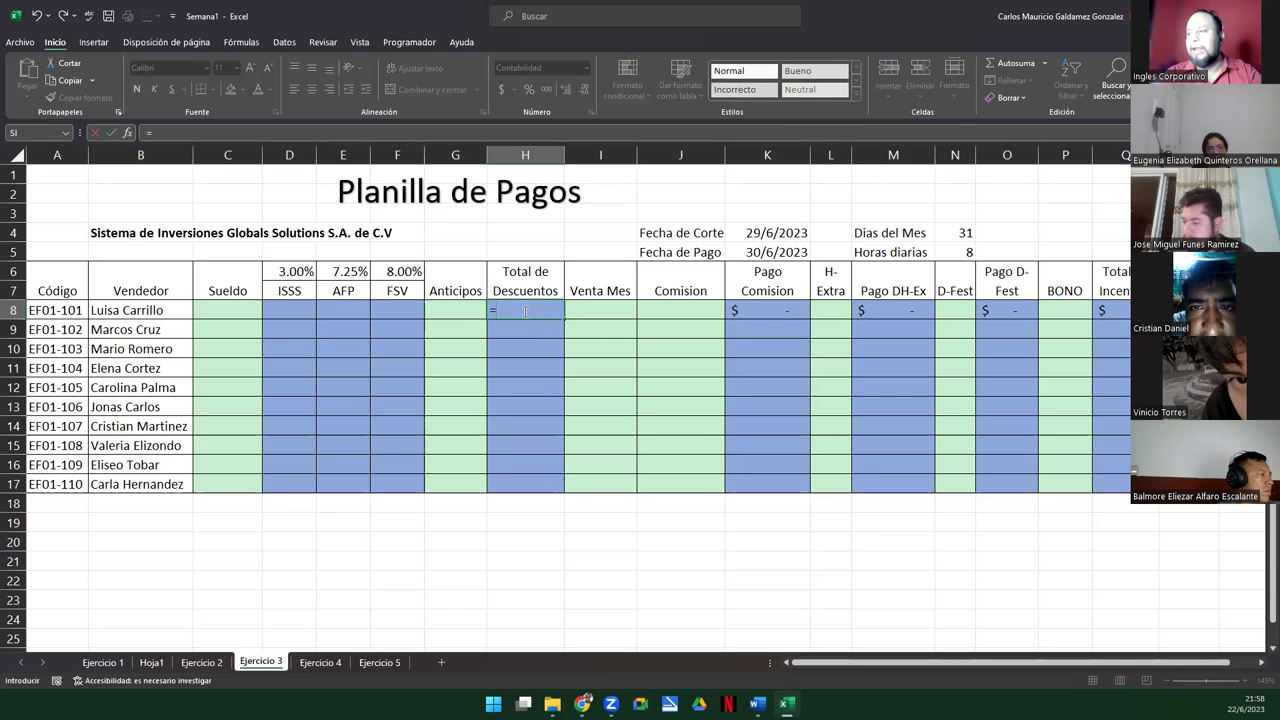
{"action": "key", "text": "Left"}
{"action": "key", "text": "Left"}
{"action": "key", "text": "Left"}
{"action": "key", "text": "Left"}
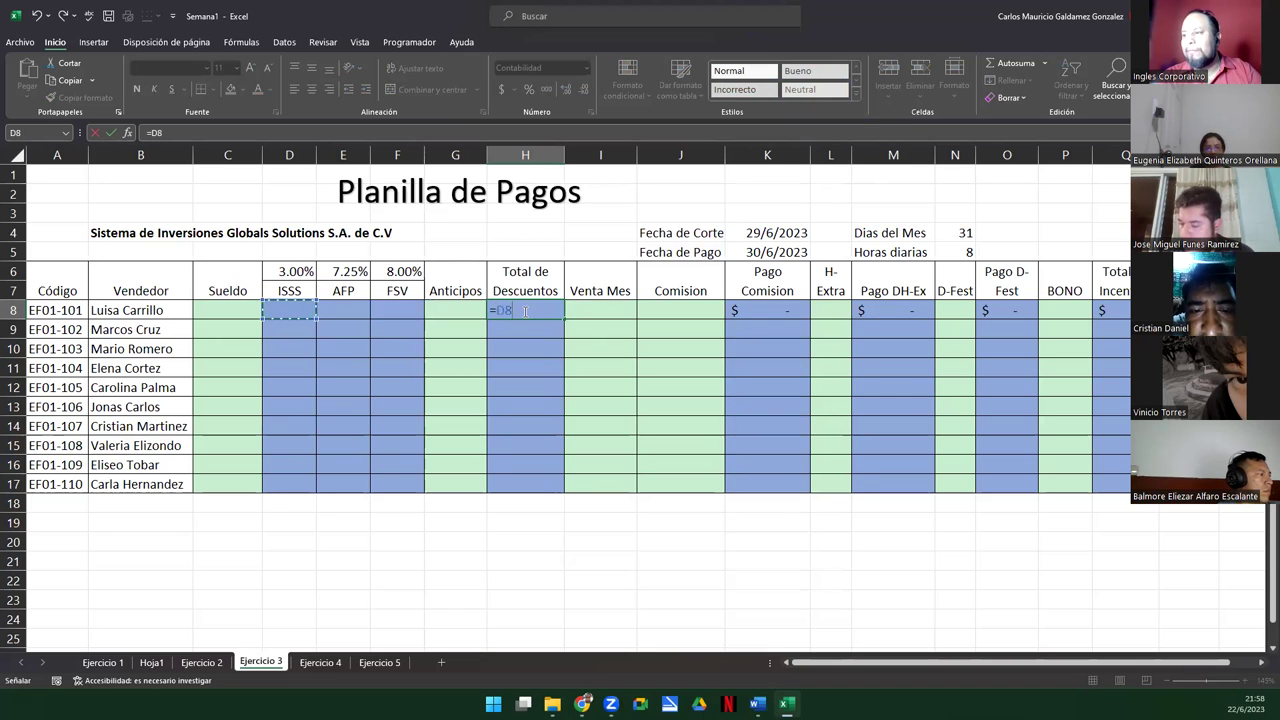
{"action": "type", "text": "+"}
{"action": "key", "text": "Left"}
{"action": "key", "text": "Left"}
{"action": "key", "text": "Left"}
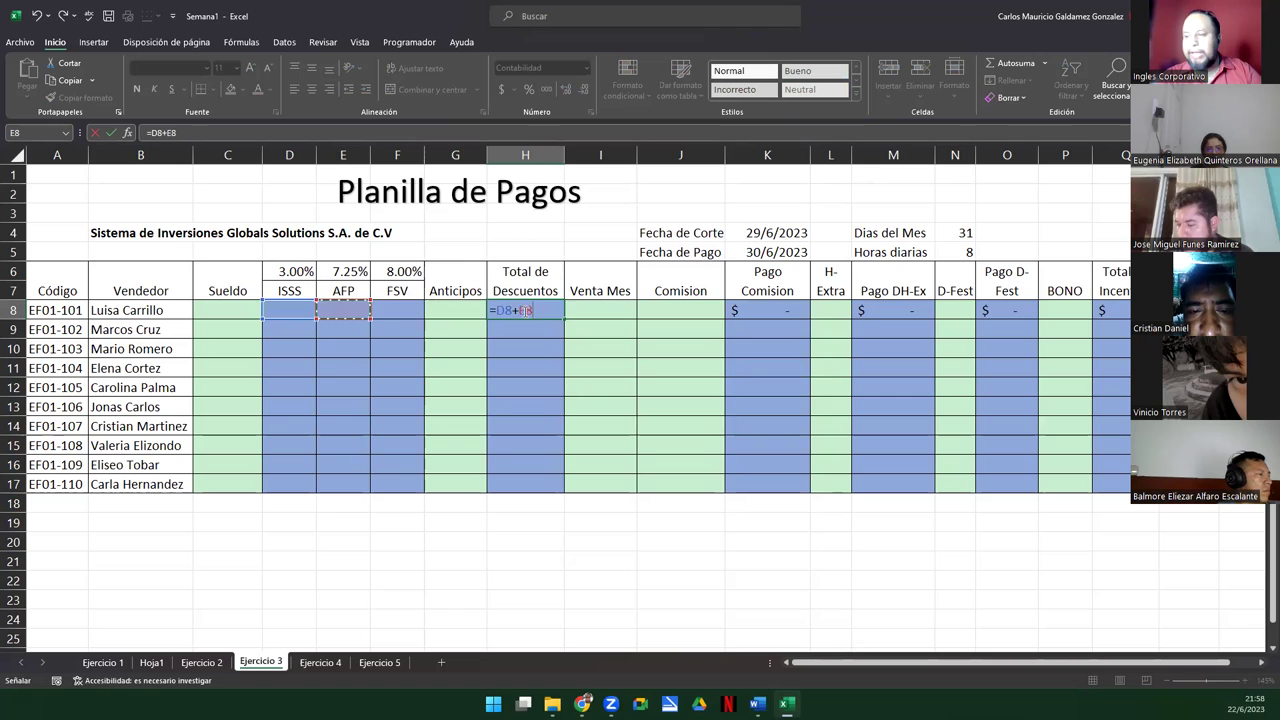
{"action": "type", "text": "-"}
{"action": "type", "text": "+"}
{"action": "key", "text": "Left"}
{"action": "key", "text": "Left"}
{"action": "type", "text": "+"}
{"action": "key", "text": "Left"}
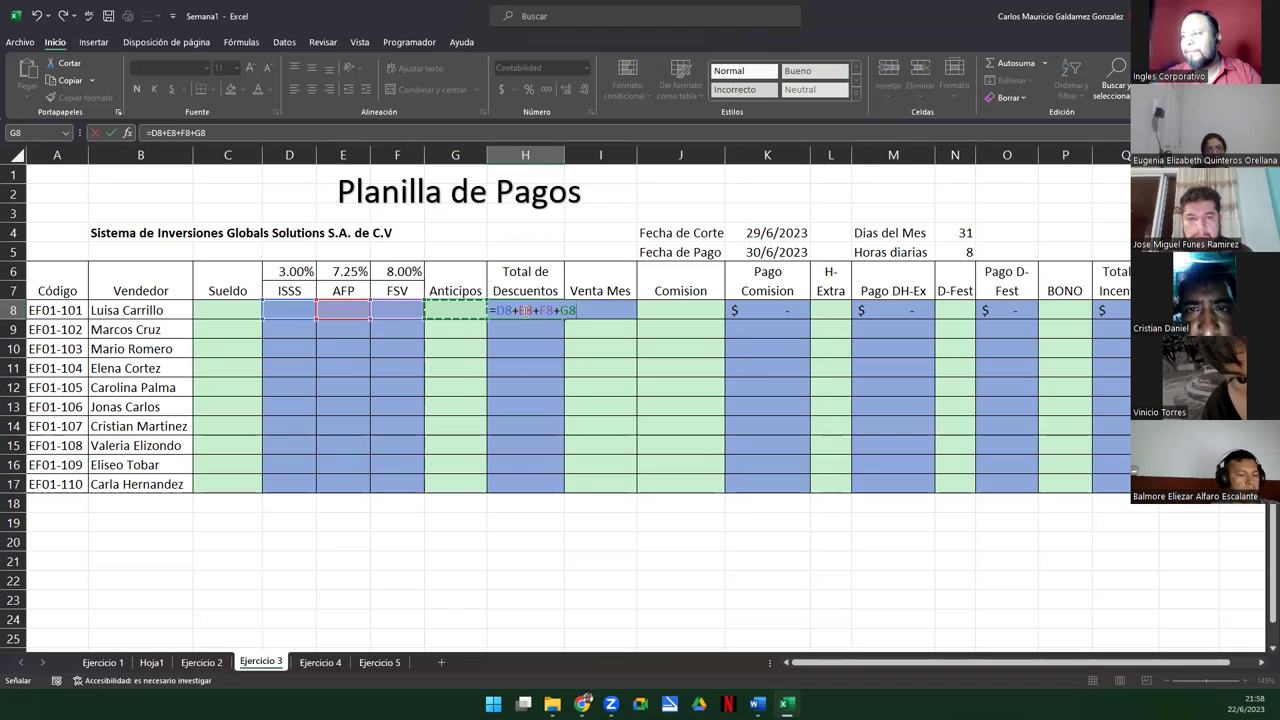
{"action": "key", "text": "Return"}
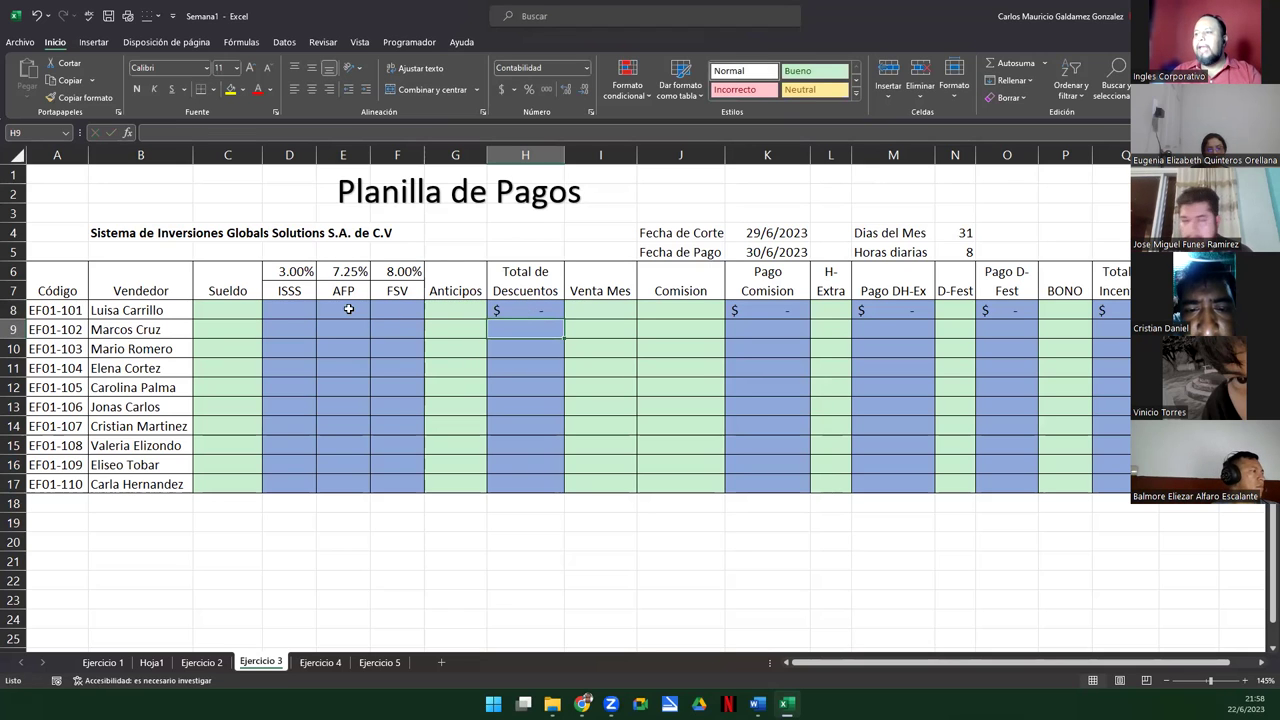
Step: Enter the ISSS deduction formula =C8*3% in D8 for the first employee
{"action": "left_click_drag", "start_coordinate": [266, 311], "coordinate": [392, 310]}
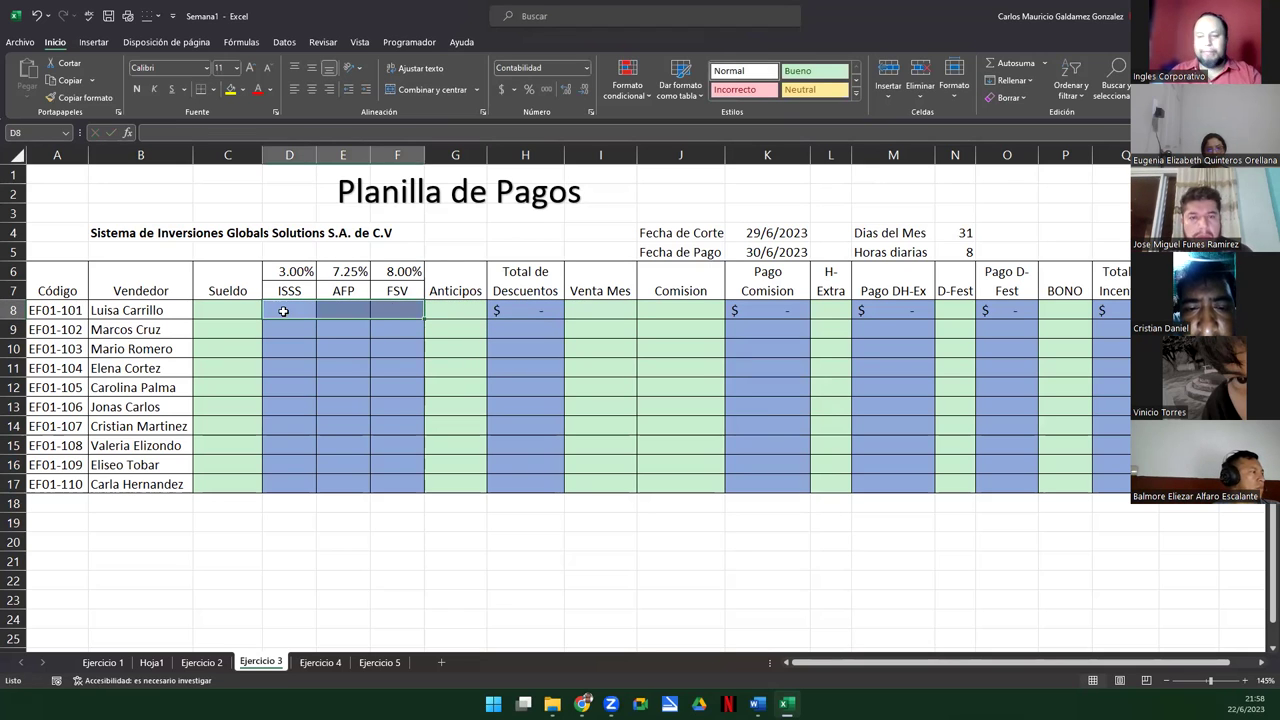
{"action": "type", "text": "="}
{"action": "key", "text": "Down"}
{"action": "key", "text": "Down"}
{"action": "key", "text": "Up"}
{"action": "key", "text": "Up"}
{"action": "key", "text": "Left"}
{"action": "type", "text": "*3"}
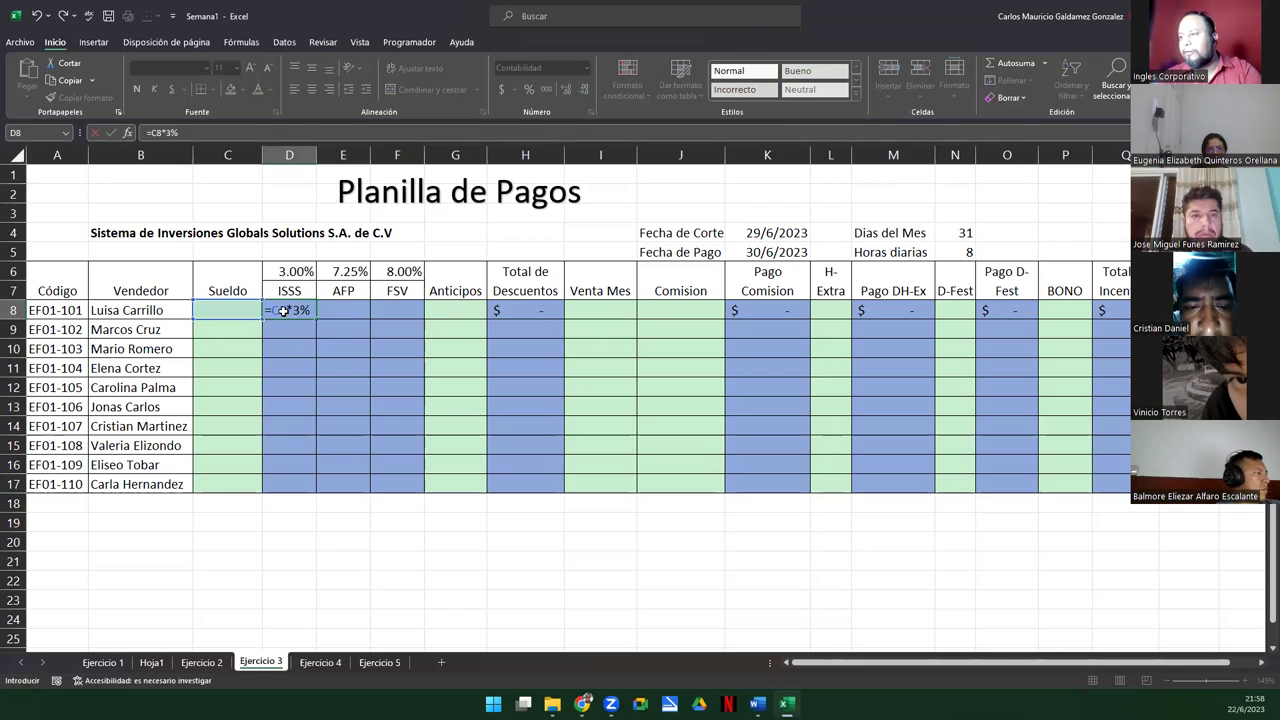
{"action": "key", "text": "Right"}
Step: Enter the AFP deduction formula =C8*7.25% in E8 for the first employee
{"action": "type", "text": "="}
{"action": "key", "text": "Left"}
{"action": "key", "text": "Left"}
{"action": "type", "text": "*"}
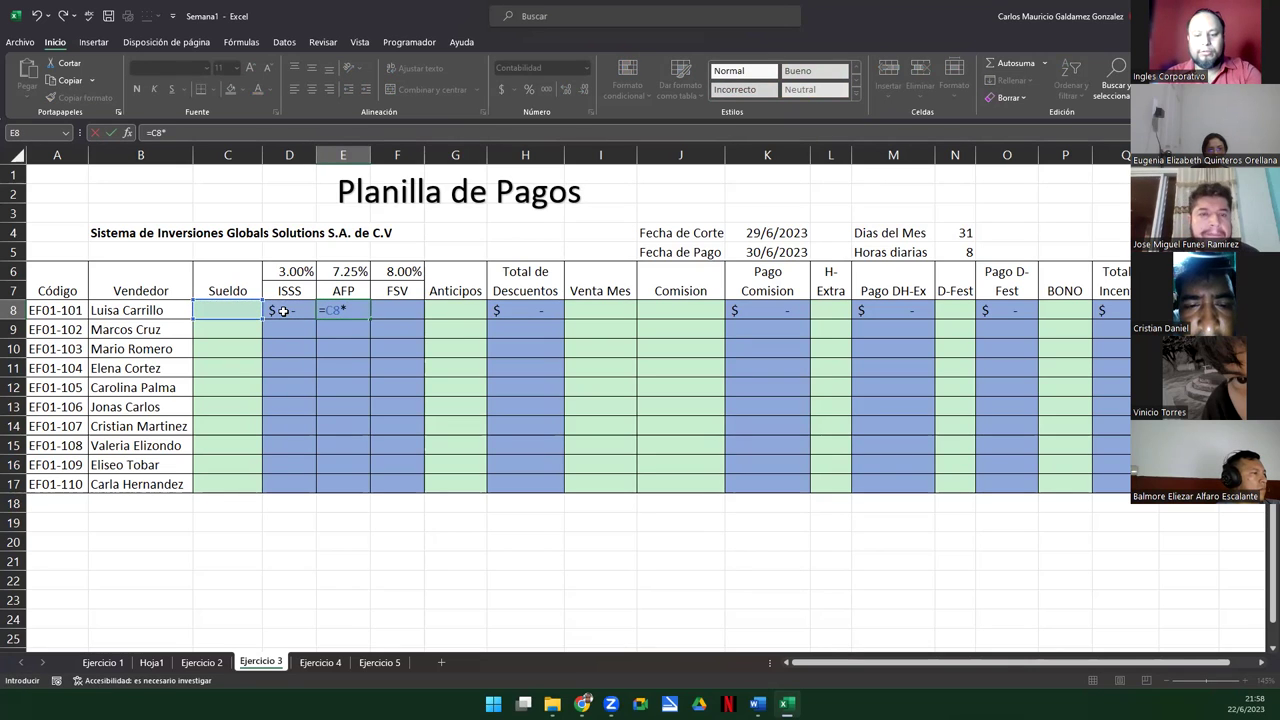
{"action": "type", "text": "7.25%"}
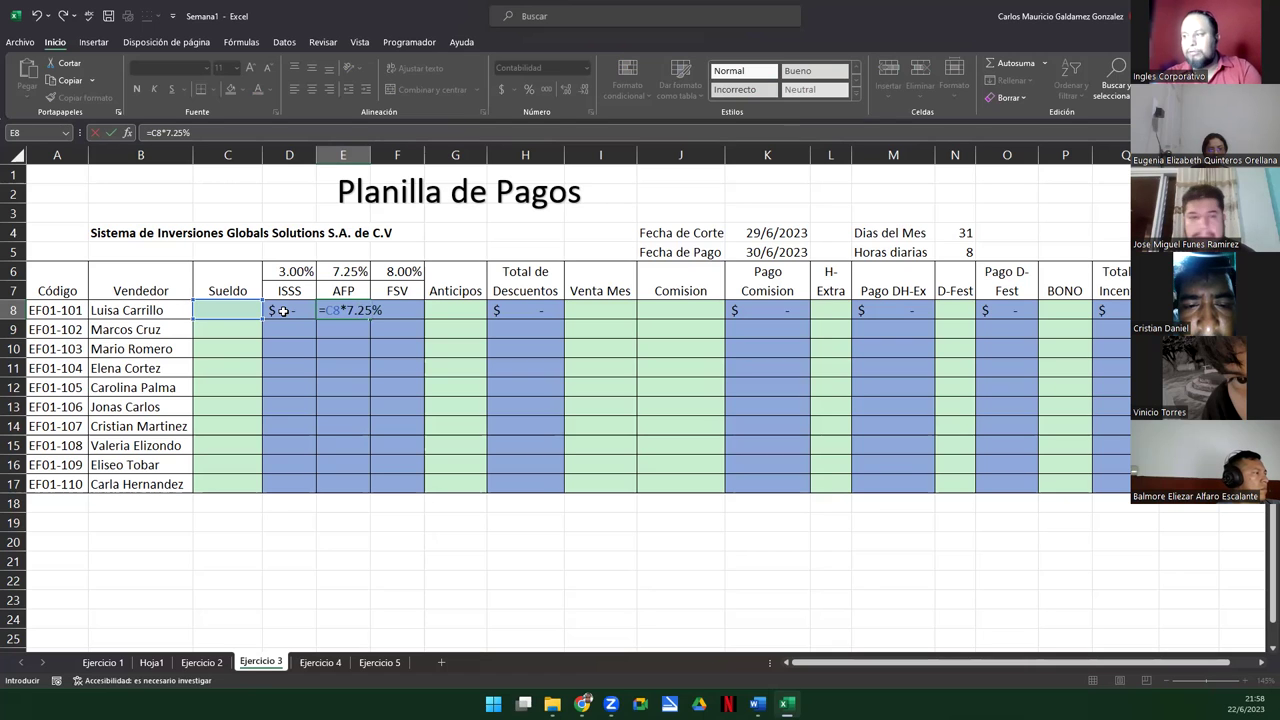
{"action": "key", "text": "Tab"}
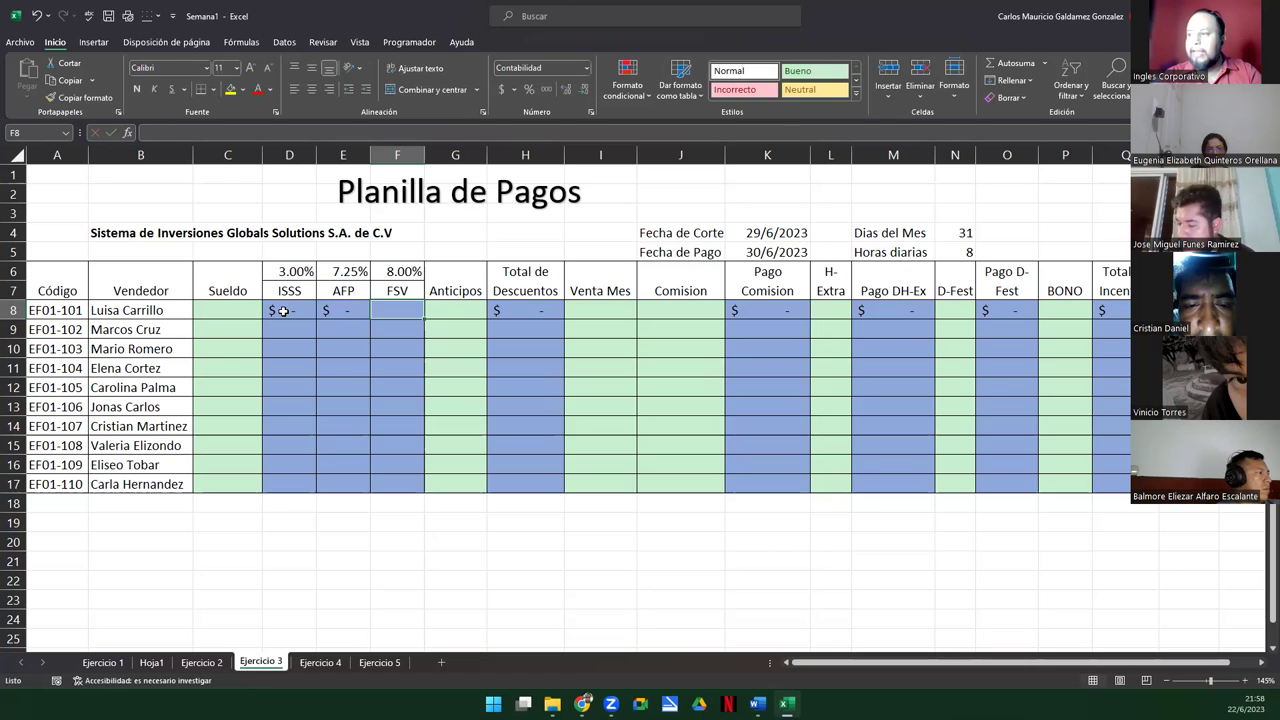
Step: Enter the FSV deduction formula =C8*8% in F8 for the first employee
{"action": "type", "text": "="}
{"action": "key", "text": "Left"}
{"action": "key", "text": "Left"}
{"action": "key", "text": "Left"}
{"action": "type", "text": "*"}
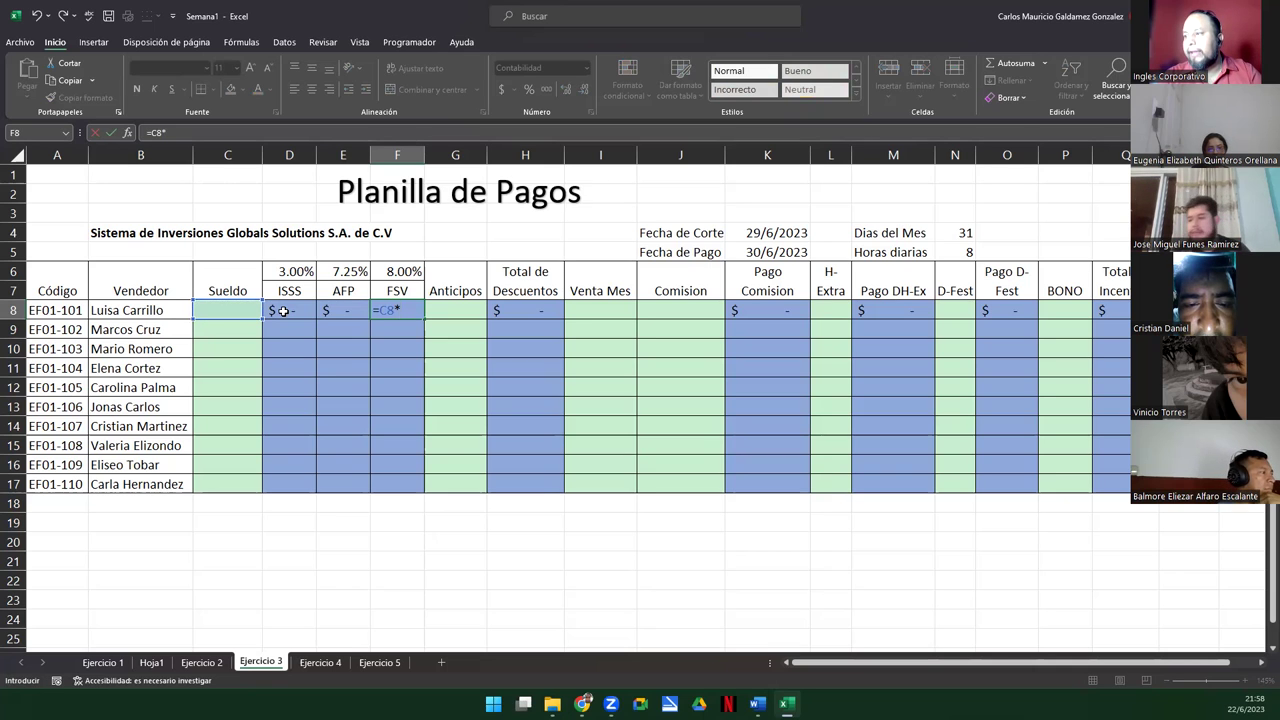
{"action": "type", "text": "8%"}
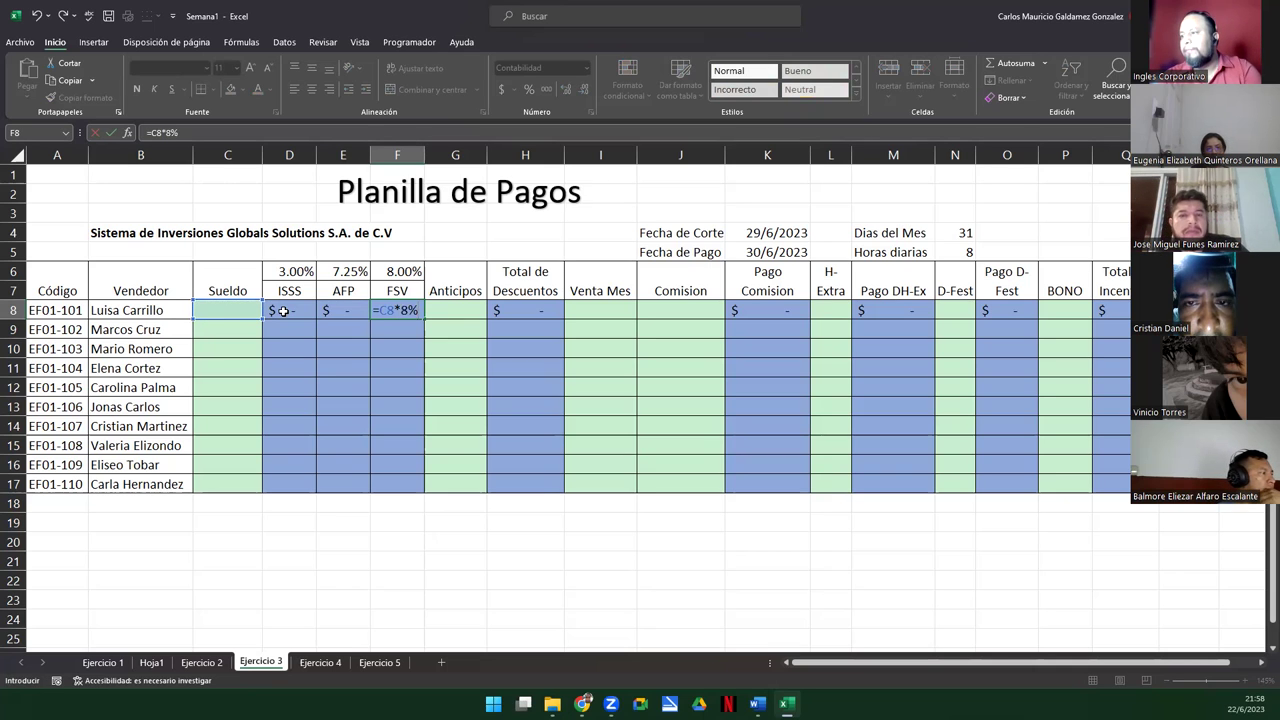
{"action": "key", "text": "Tab"}
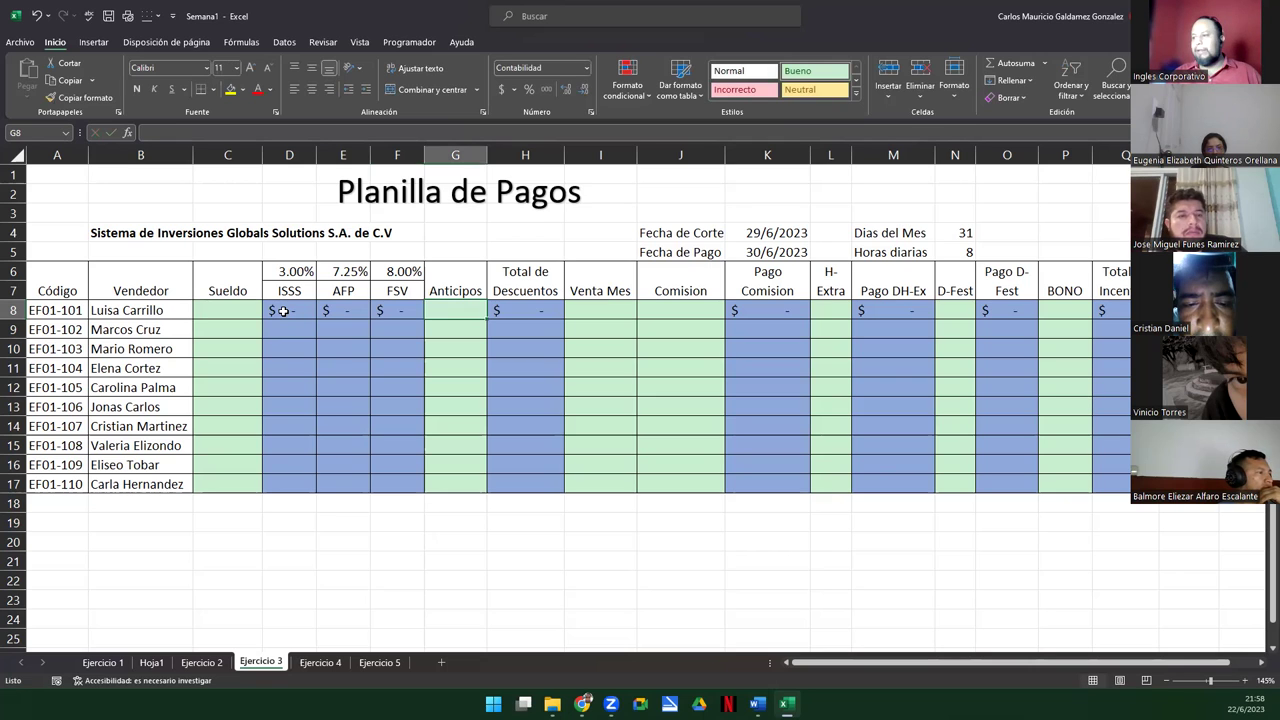
Step: Enter a salary of 600 in C8 and an advance of 75 in G8 for the first employee
{"action": "left_click", "coordinate": [216, 309]}
{"action": "type", "text": "600"}
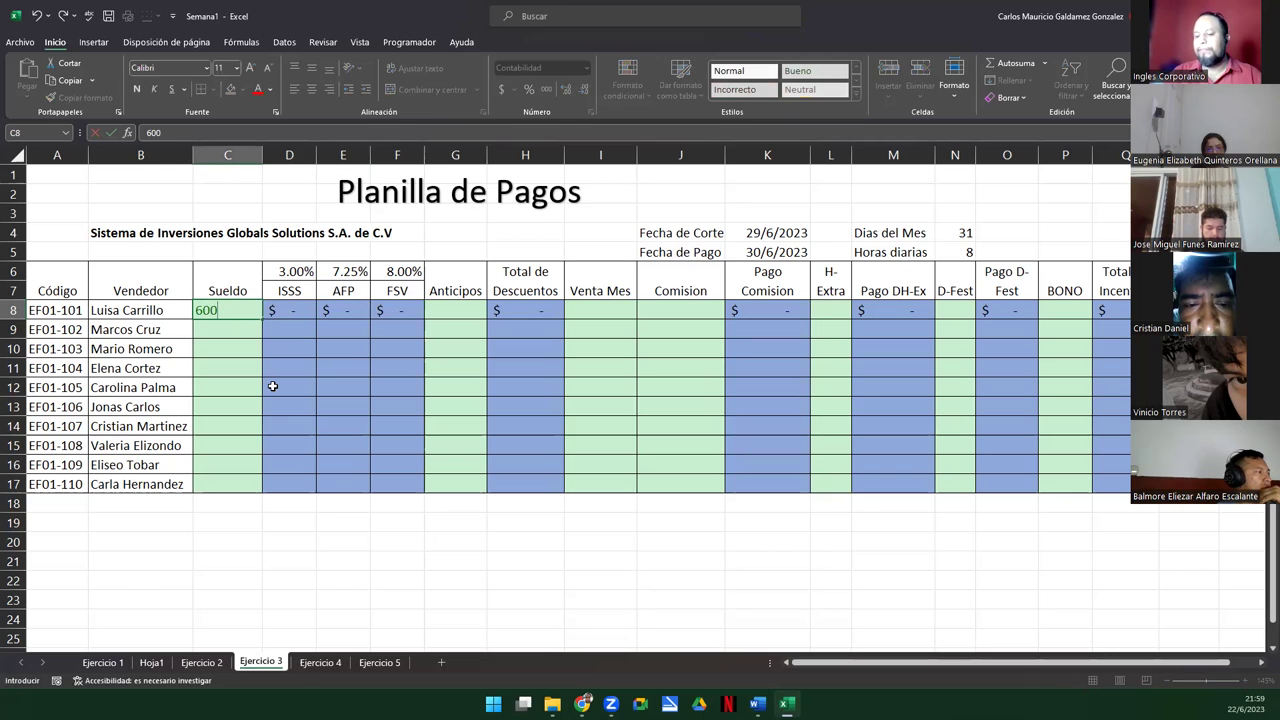
{"action": "key", "text": "Tab"}
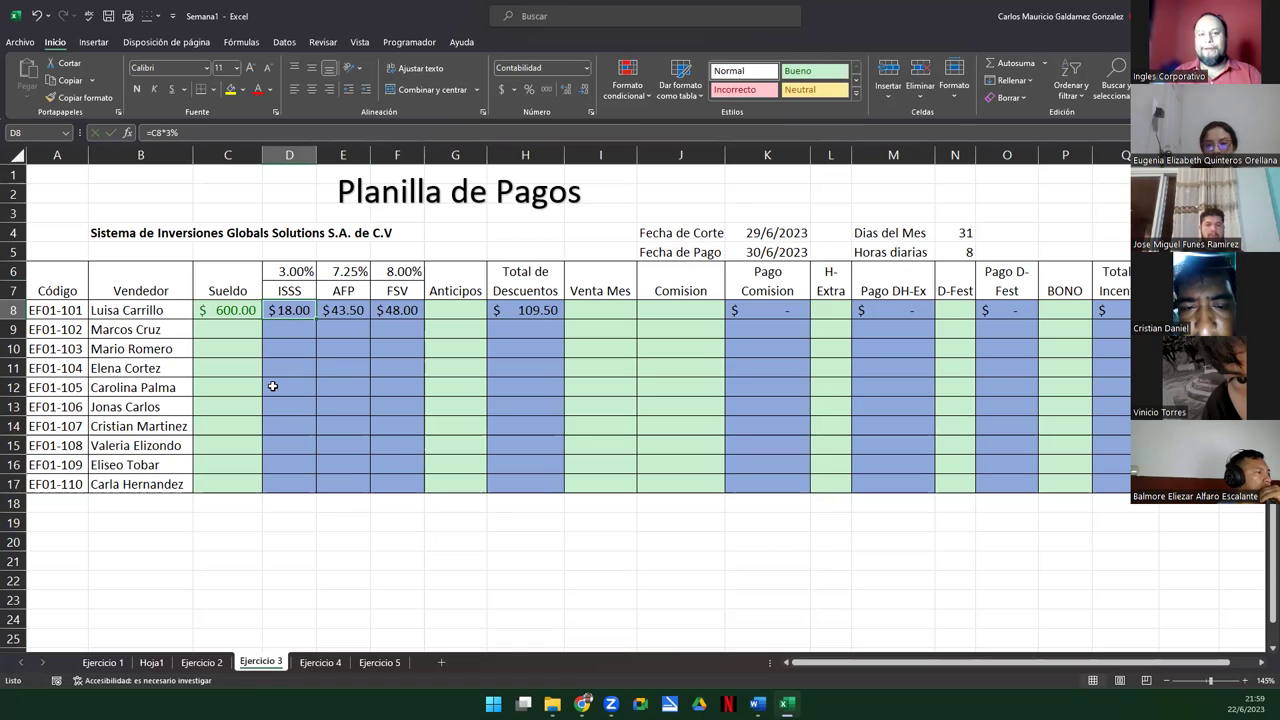
{"action": "left_click", "coordinate": [448, 306]}
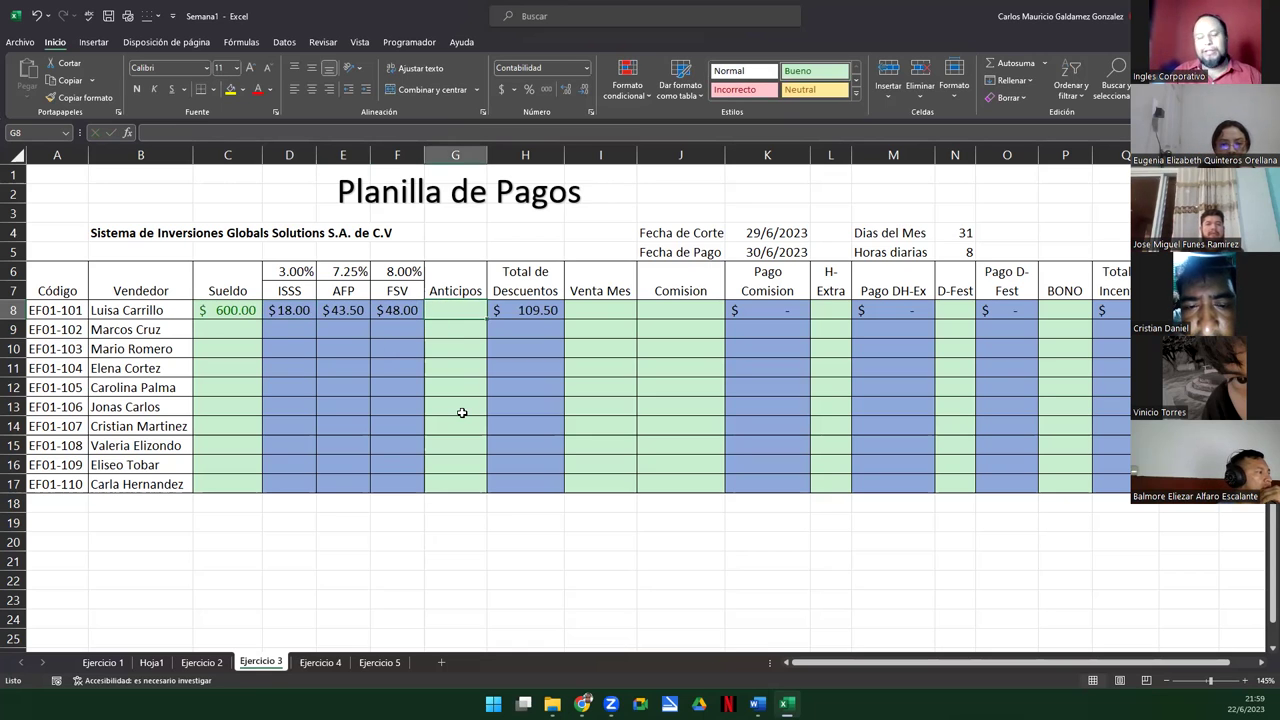
{"action": "type", "text": "75"}
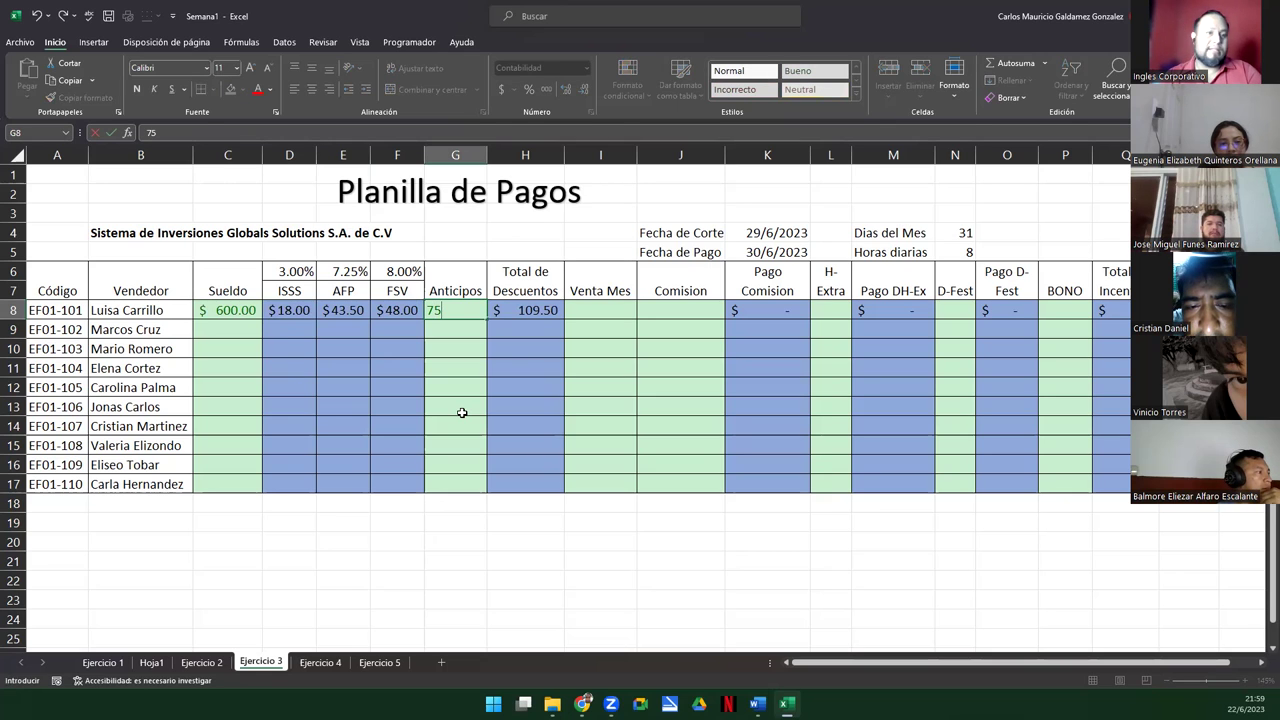
{"action": "key", "text": "Tab"}
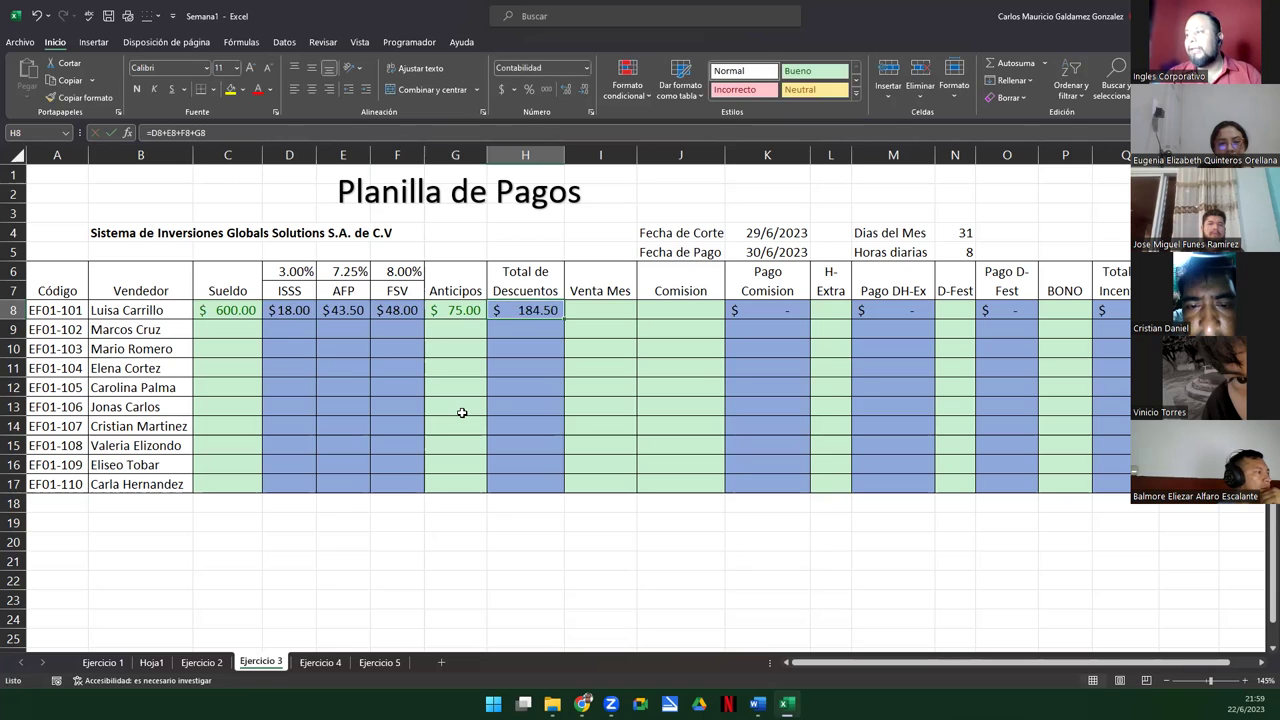
Step: Enter monthly sales of 4008.98 in I8 and a commission of 15% in J8
{"action": "key", "text": "Tab"}
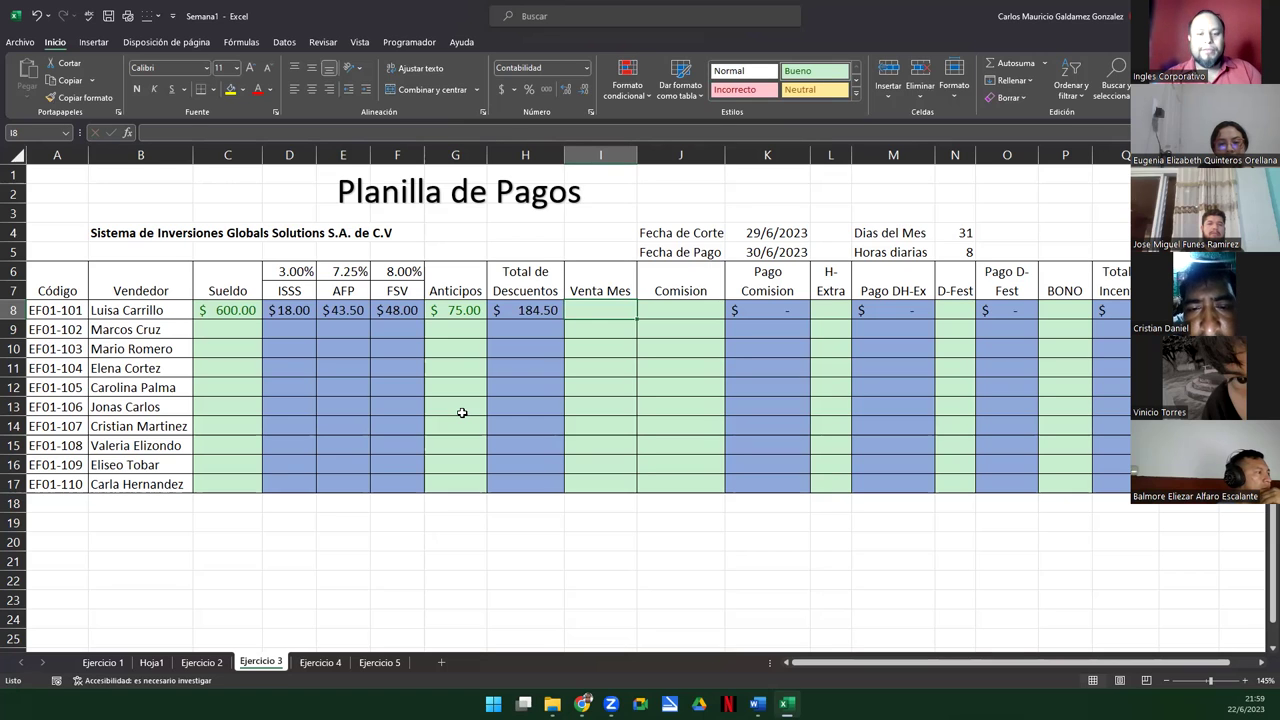
{"action": "type", "text": "4008"}
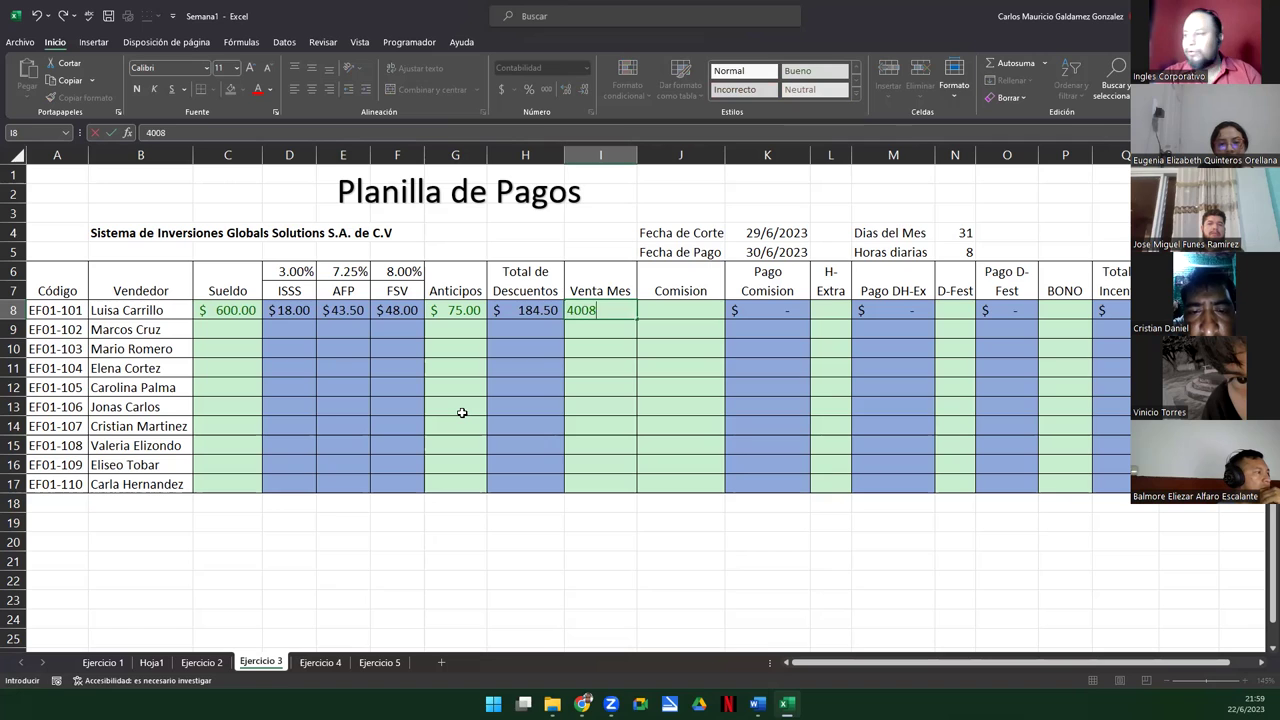
{"action": "type", "text": ".98"}
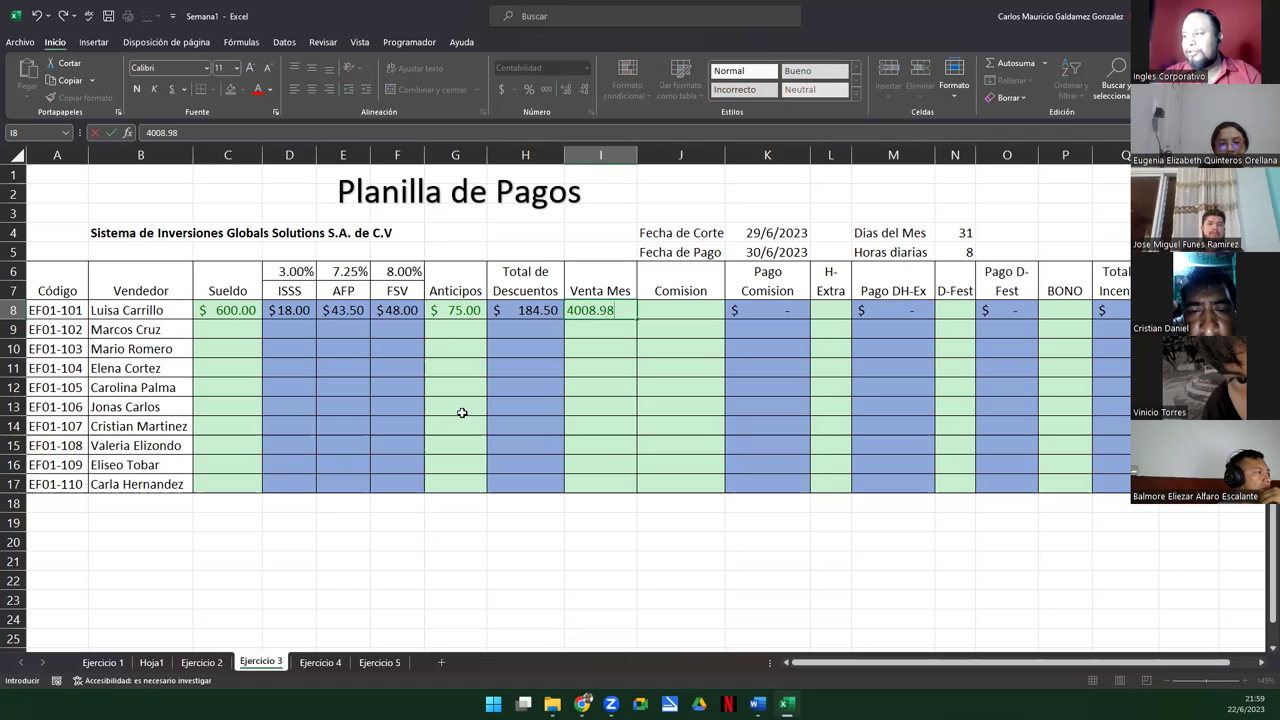
{"action": "key", "text": "Tab"}
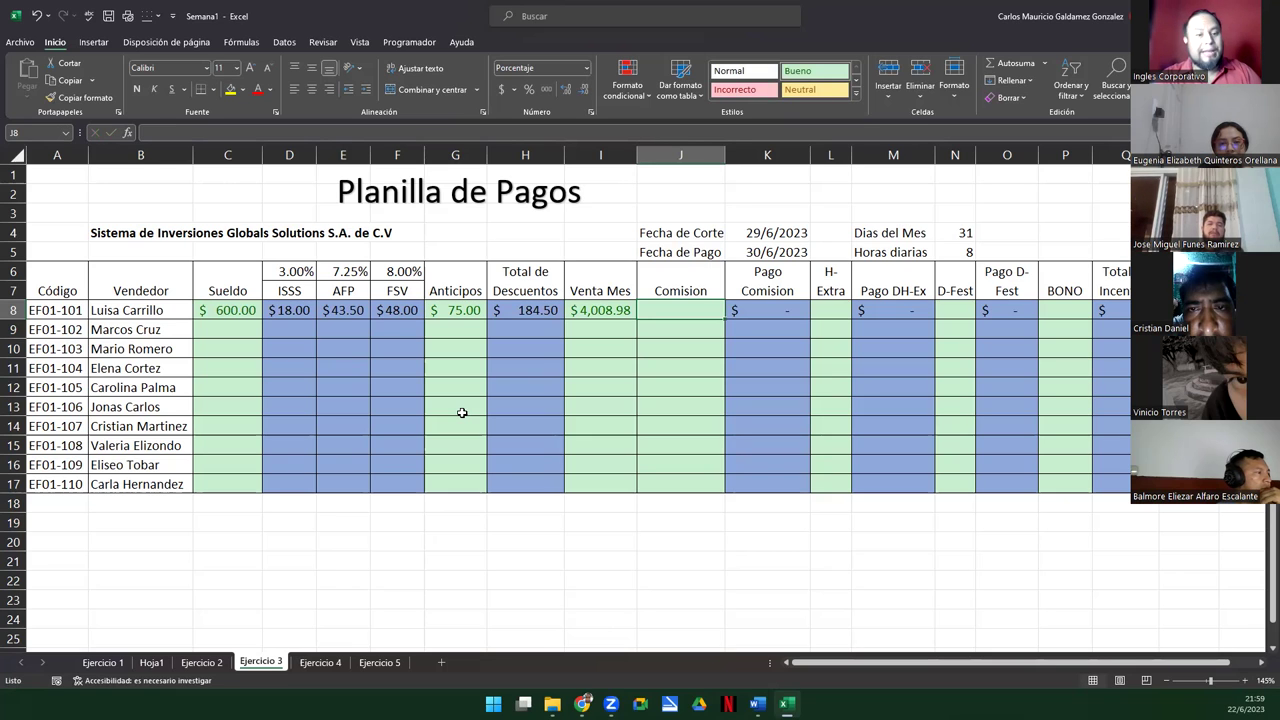
{"action": "type", "text": "15"}
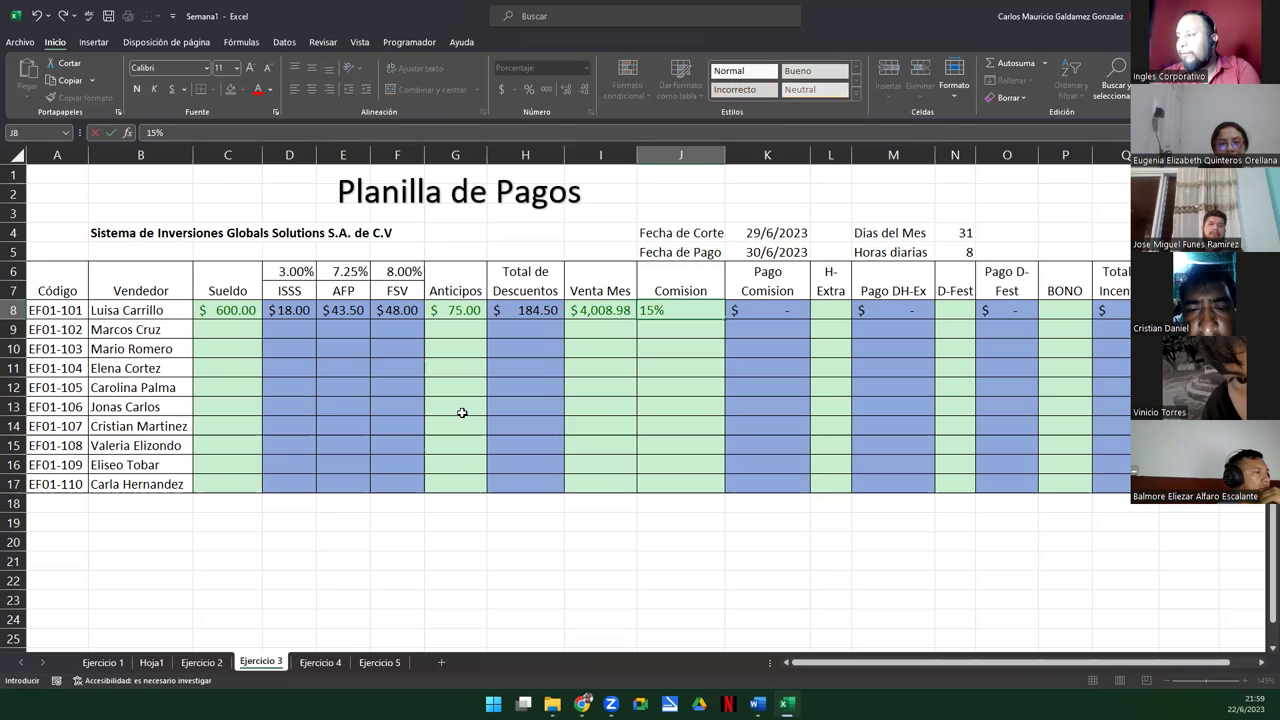
{"action": "key", "text": "Tab"}
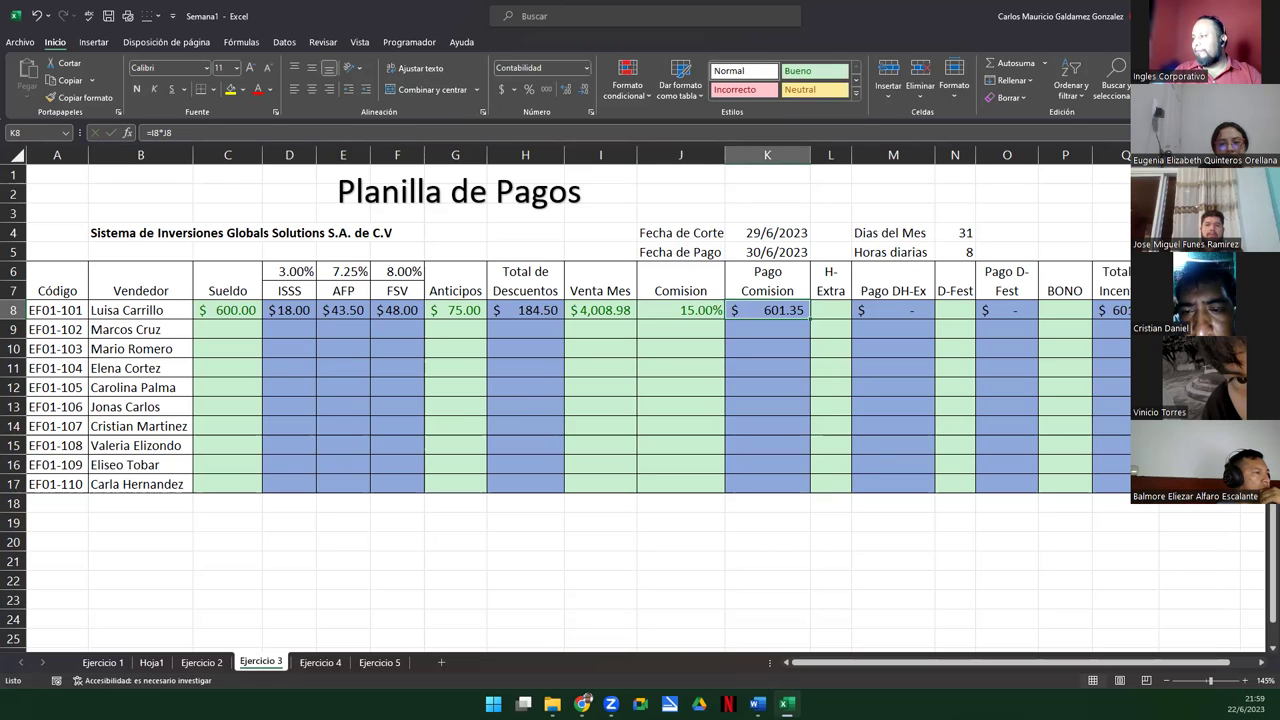
{"action": "left_click", "coordinate": [1190, 310]}
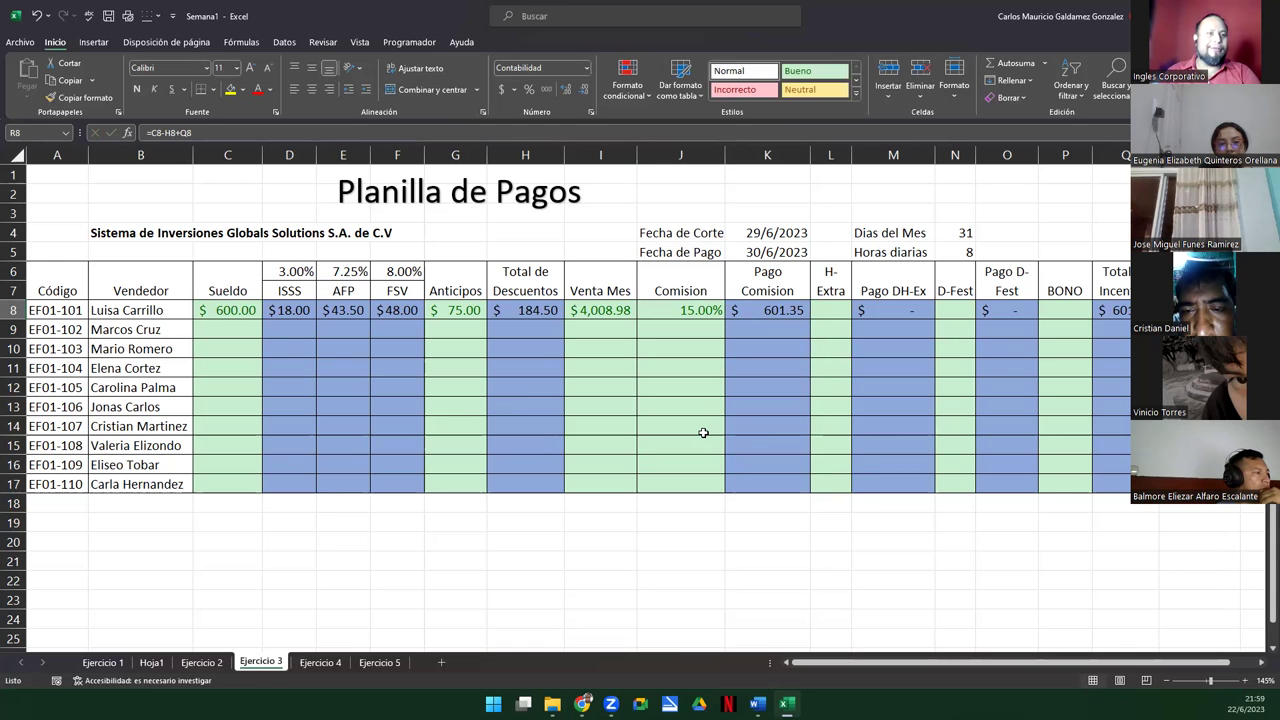
Step: Enter 5 extra hours in L8 and 2 holiday days in N8 for the first employee
{"action": "left_click", "coordinate": [820, 310]}
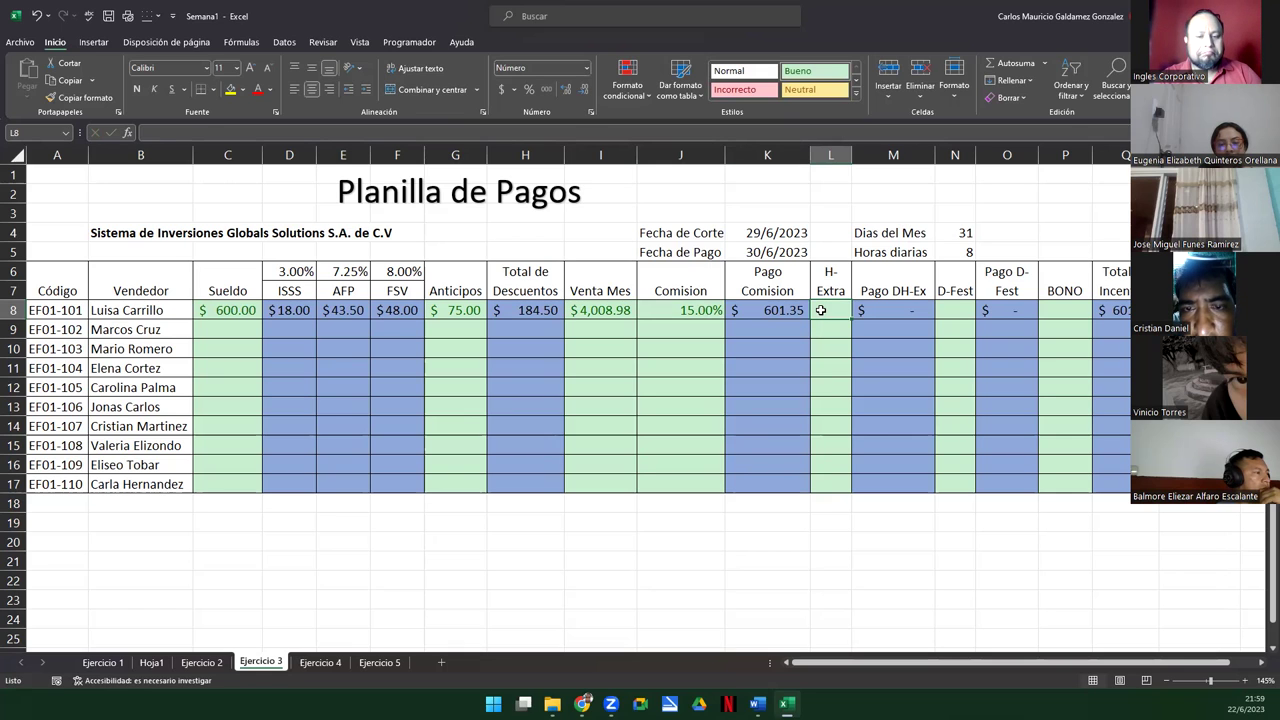
{"action": "type", "text": "5"}
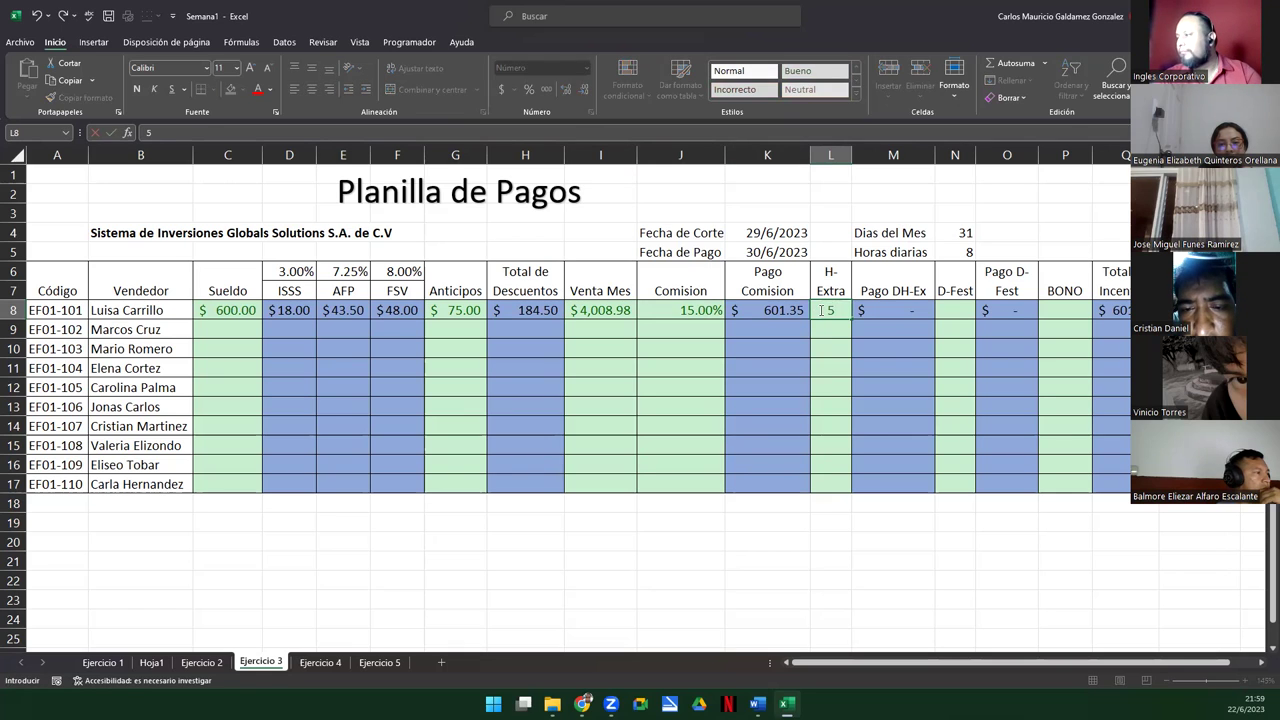
{"action": "key", "text": "Tab"}
{"action": "key", "text": "Right"}
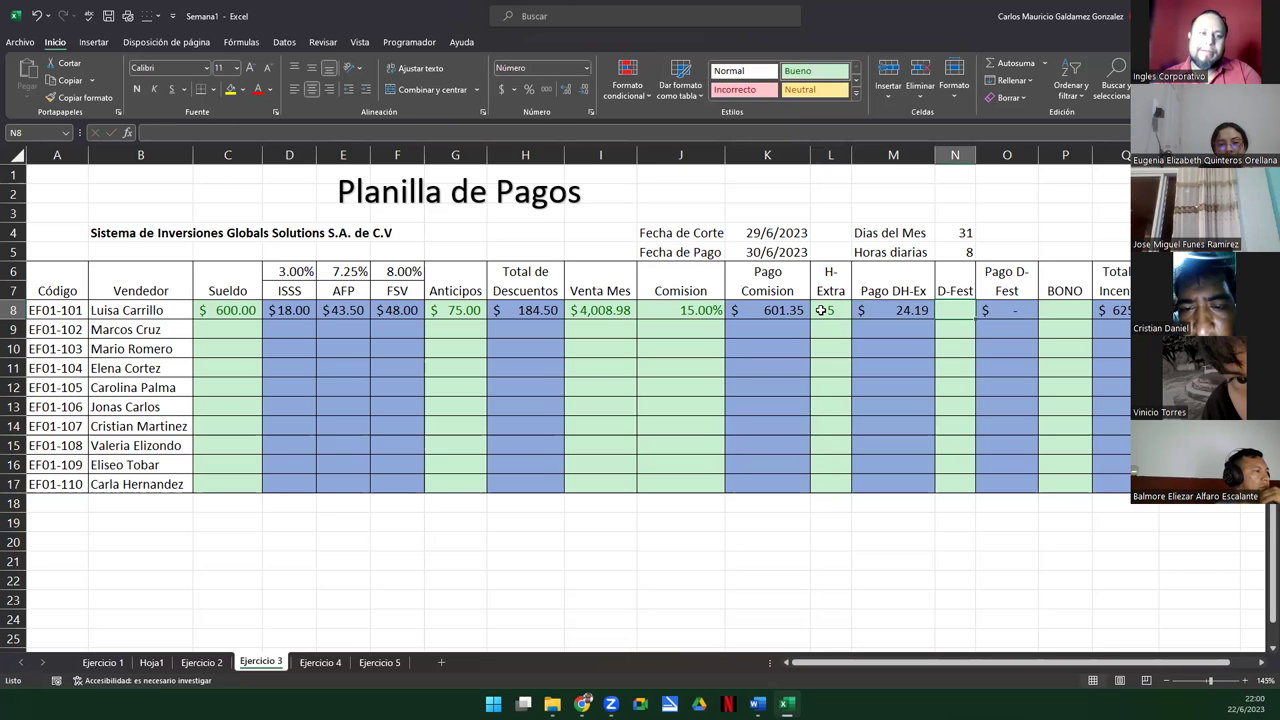
{"action": "type", "text": "1"}
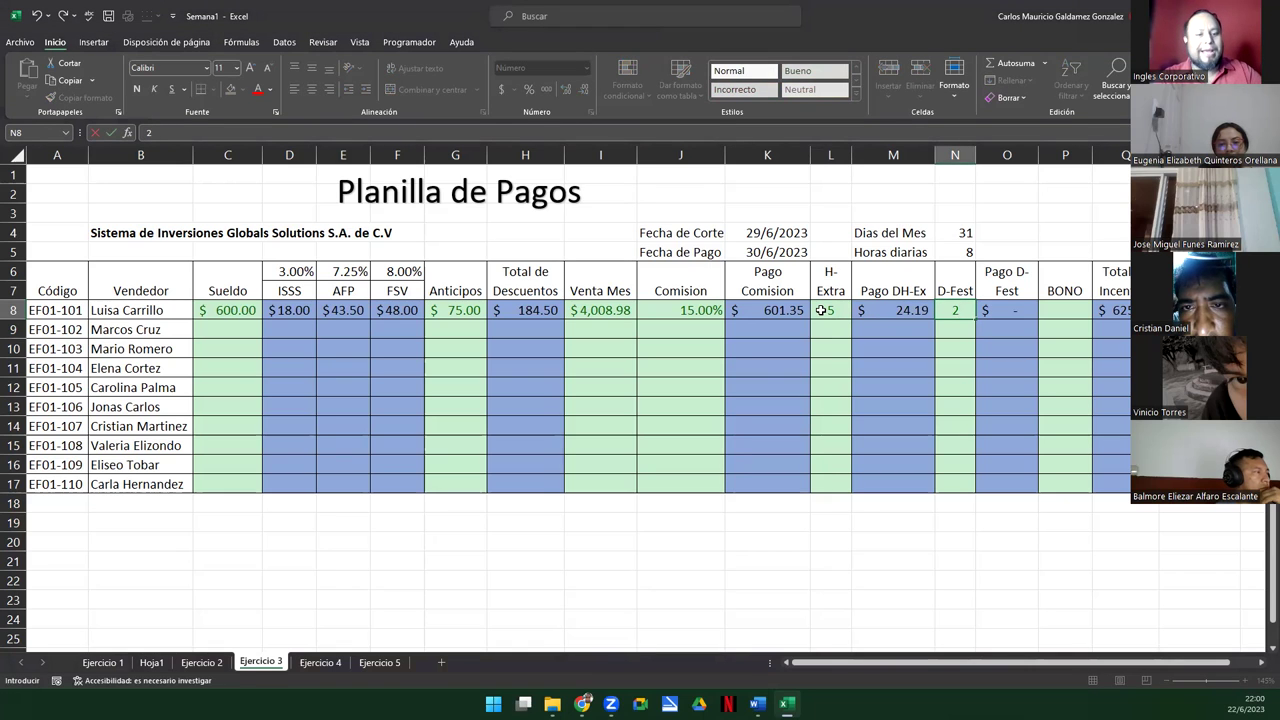
{"action": "key", "text": "Tab"}
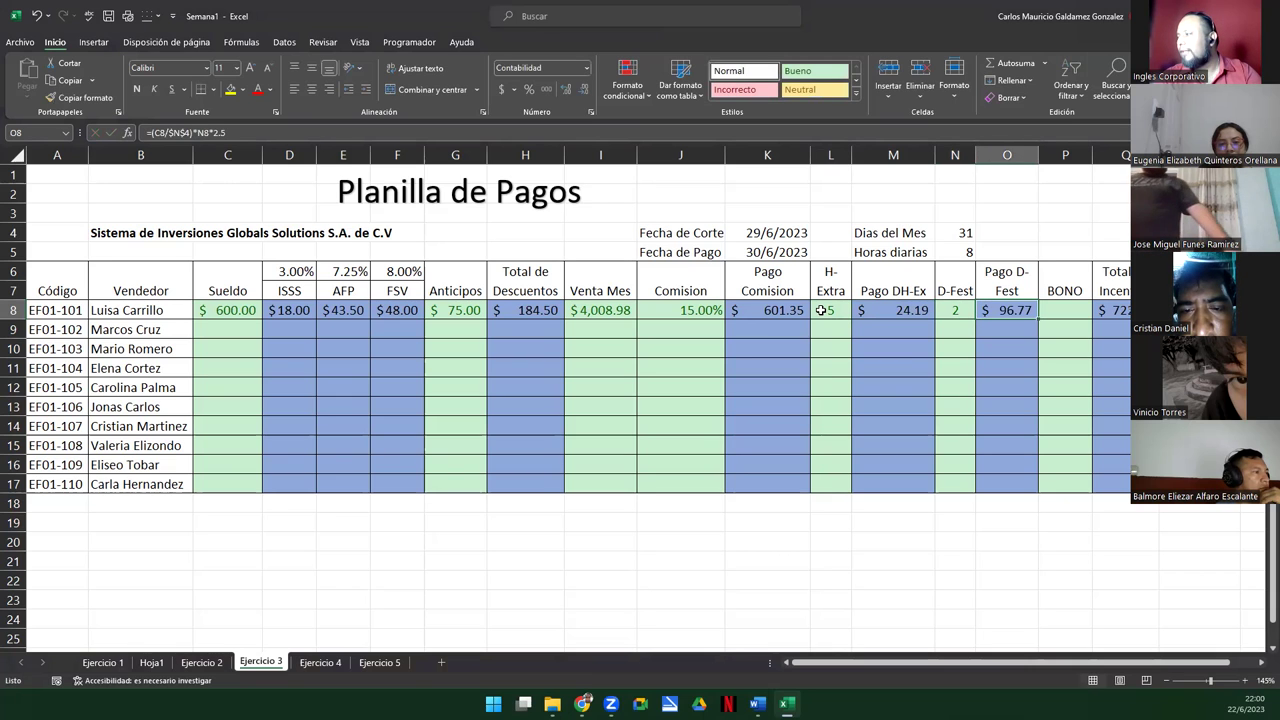
Step: Enter a bonus of 25 in P8 for the first employee
{"action": "key", "text": "Tab"}
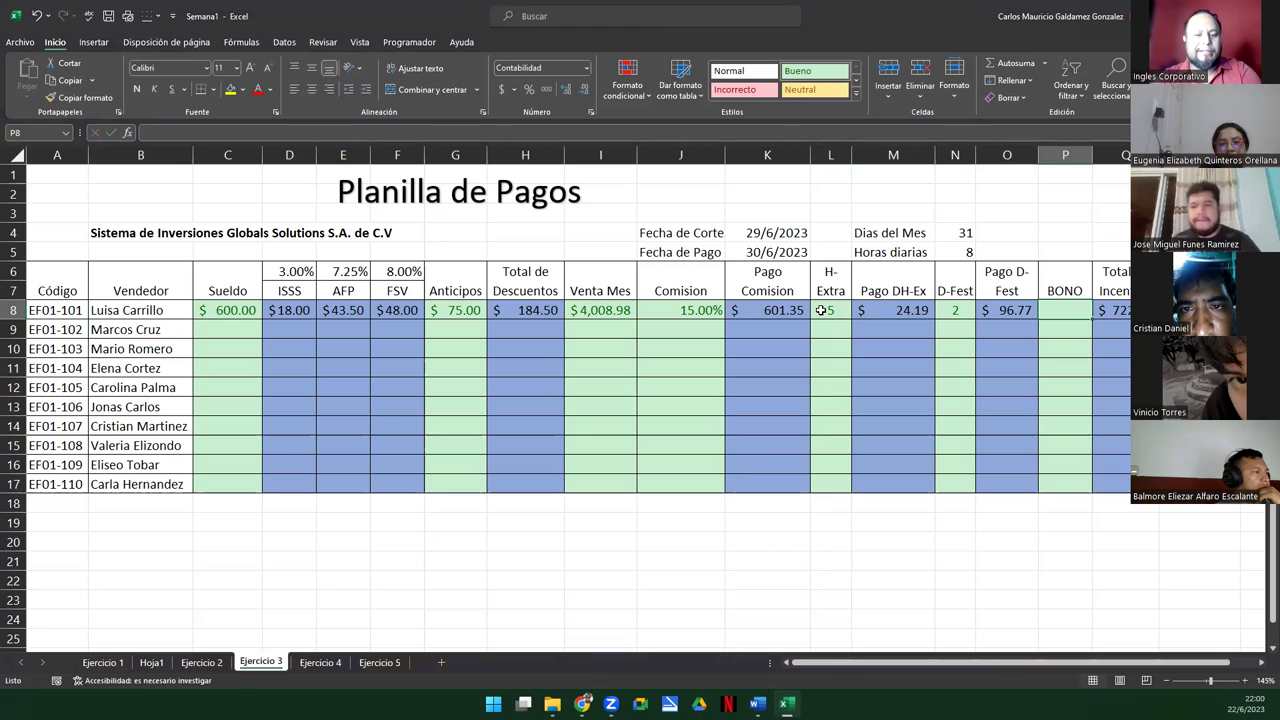
{"action": "type", "text": "25"}
{"action": "key", "text": "Return"}
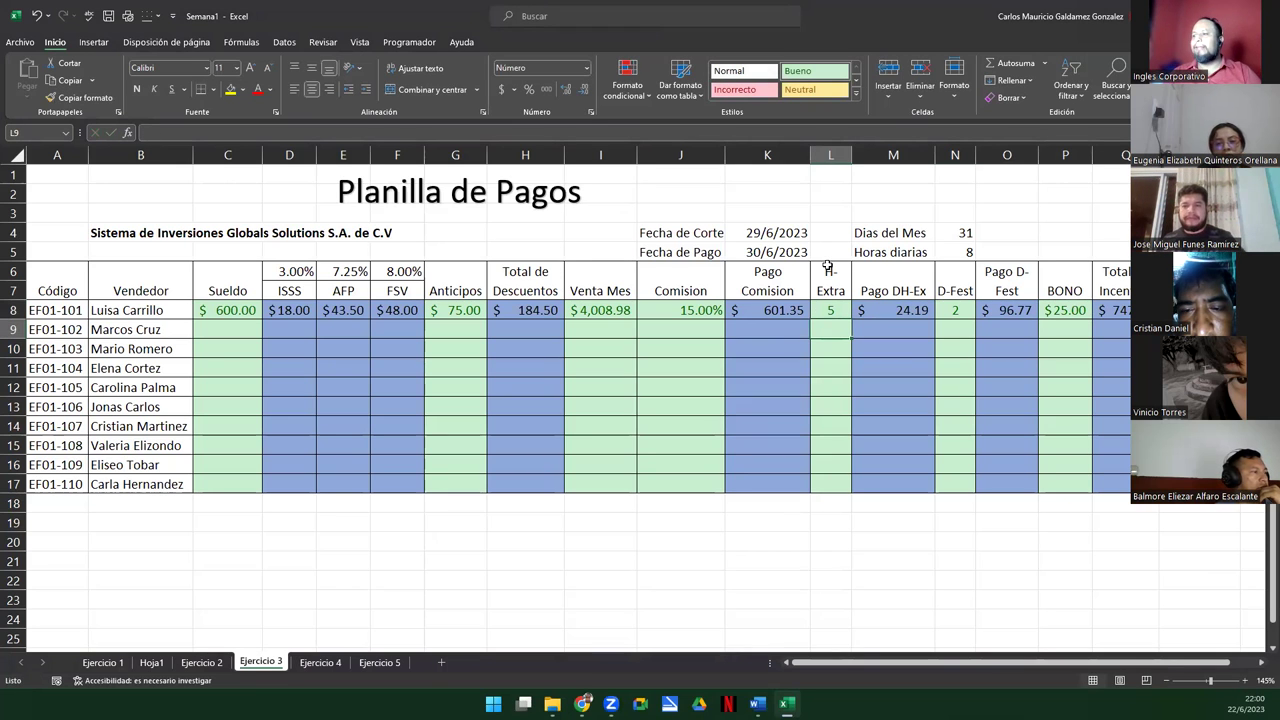
Step: Highlight row 8's calculated cells, from the net salary back to the ISSS deduction, and check the sales and commission entries
{"action": "left_click_drag", "start_coordinate": [1160, 310], "coordinate": [1062, 311]}
{"action": "left_click", "coordinate": [1007, 311], "text": "ctrl"}
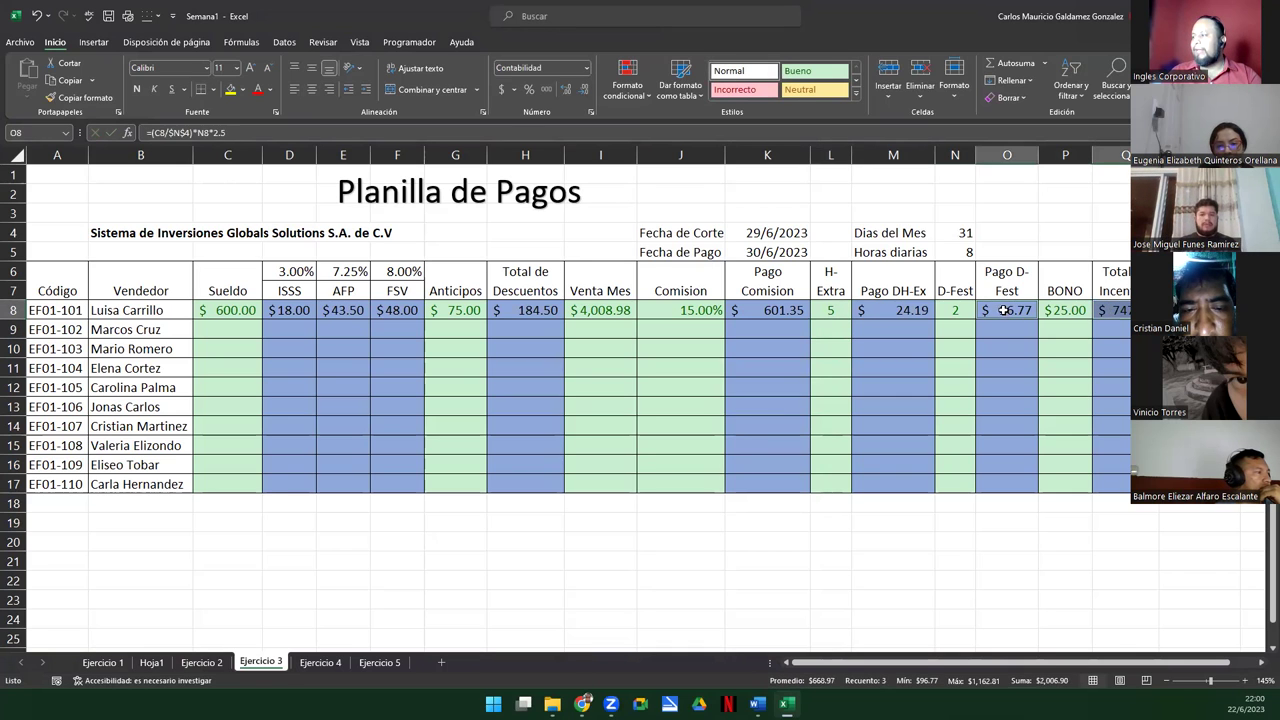
{"action": "left_click", "coordinate": [907, 313], "text": "ctrl"}
{"action": "left_click", "coordinate": [785, 310], "text": "ctrl"}
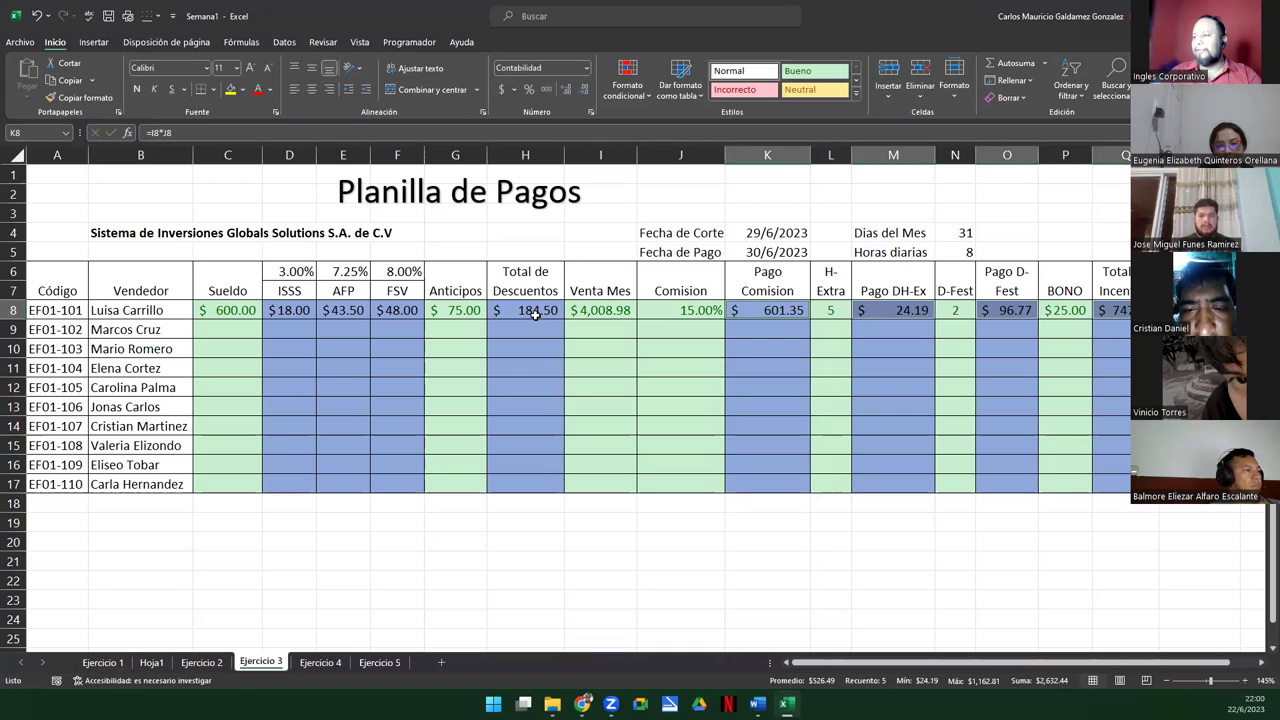
{"action": "left_click", "coordinate": [525, 310], "text": "ctrl"}
{"action": "left_click_drag", "start_coordinate": [398, 309], "coordinate": [283, 311]}
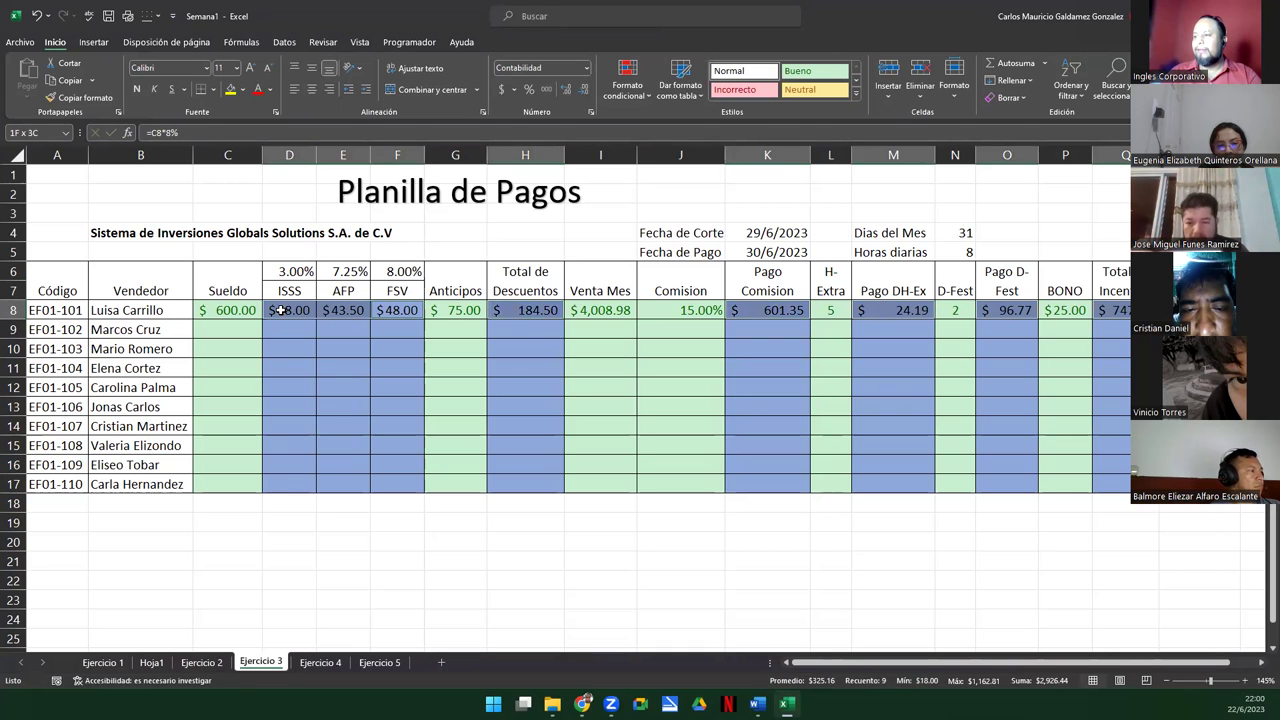
{"action": "left_click", "coordinate": [613, 309]}
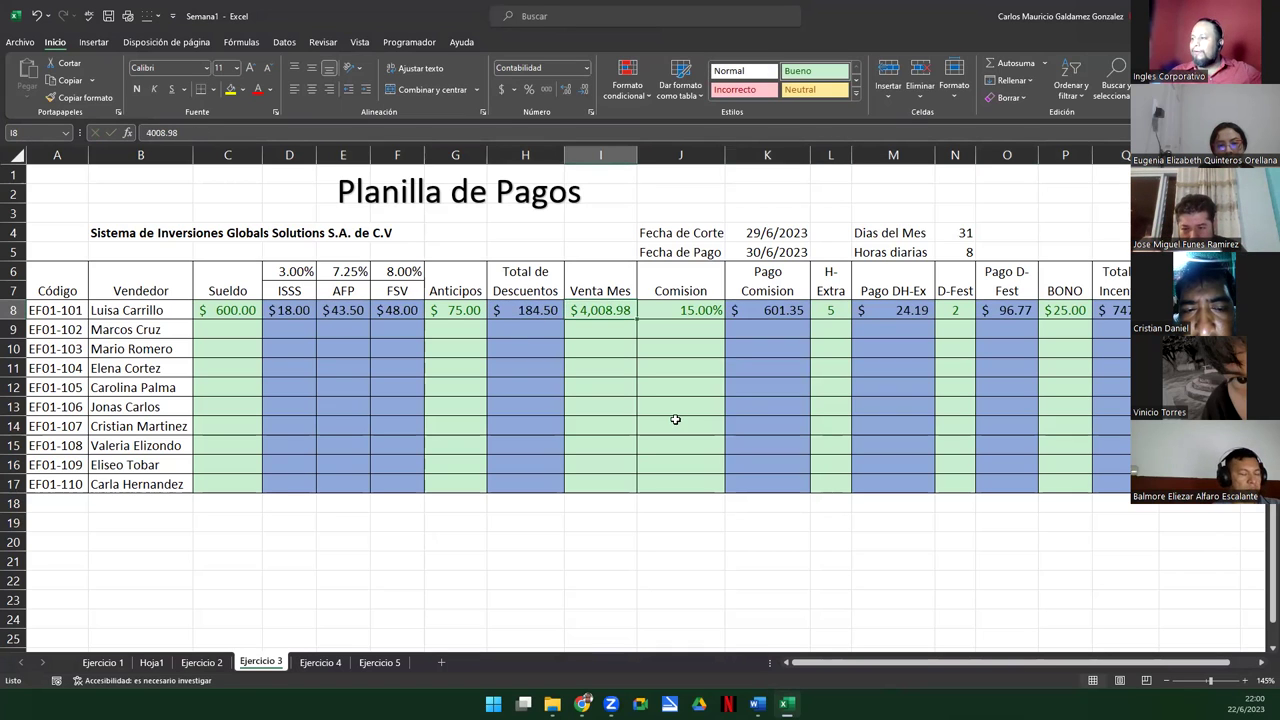
{"action": "left_click", "coordinate": [658, 307]}
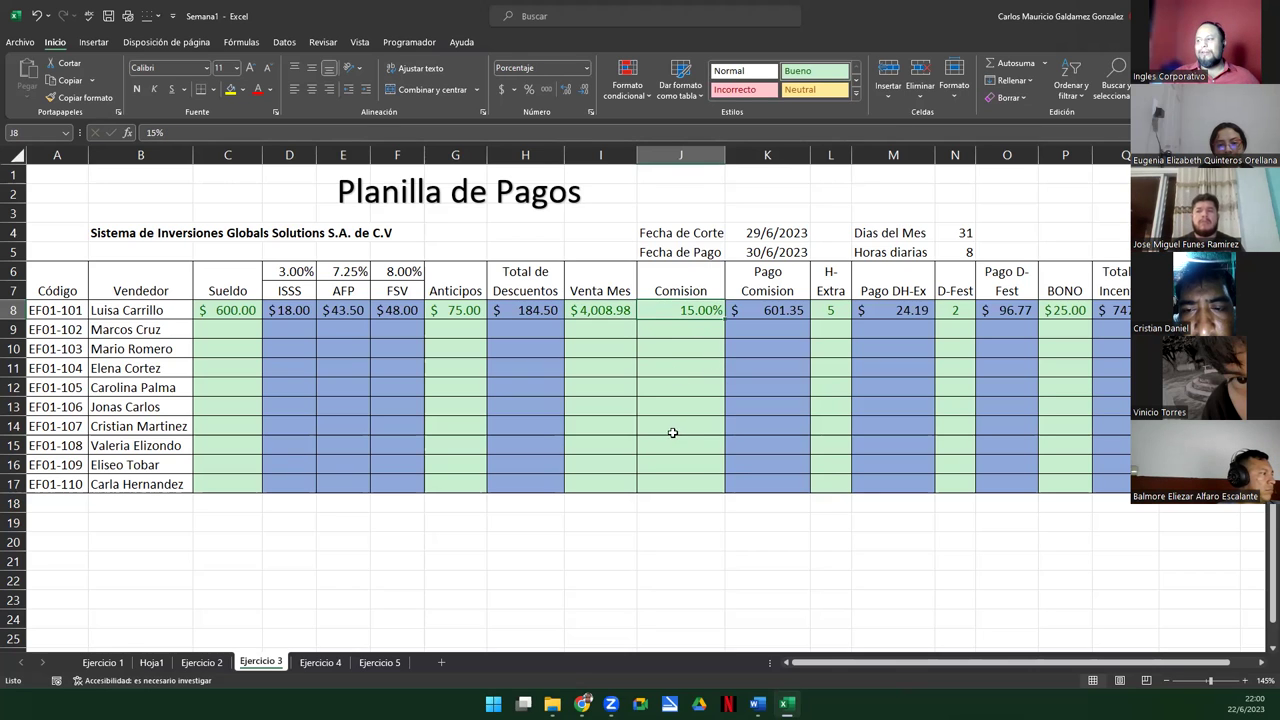
Step: Try adding 10% to the Comision column heading in J6
{"action": "left_click", "coordinate": [712, 291]}
{"action": "double_click", "coordinate": [714, 291]}
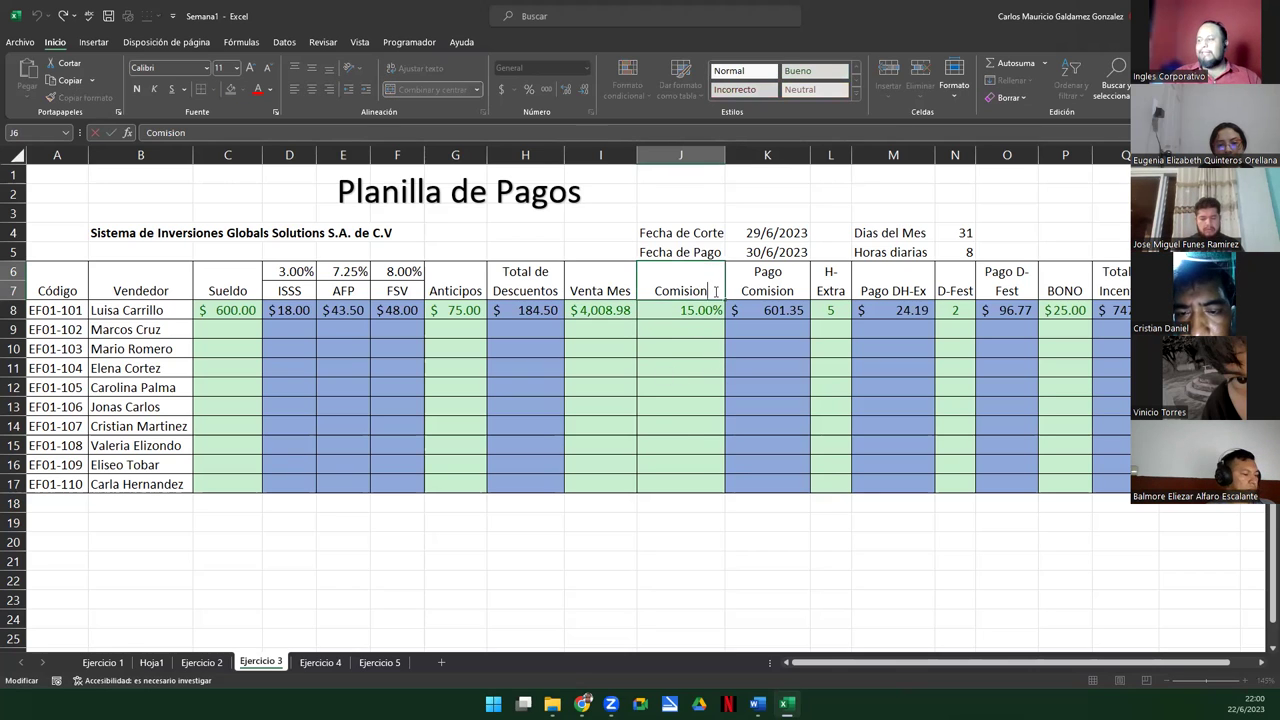
{"action": "type", "text": "10%"}
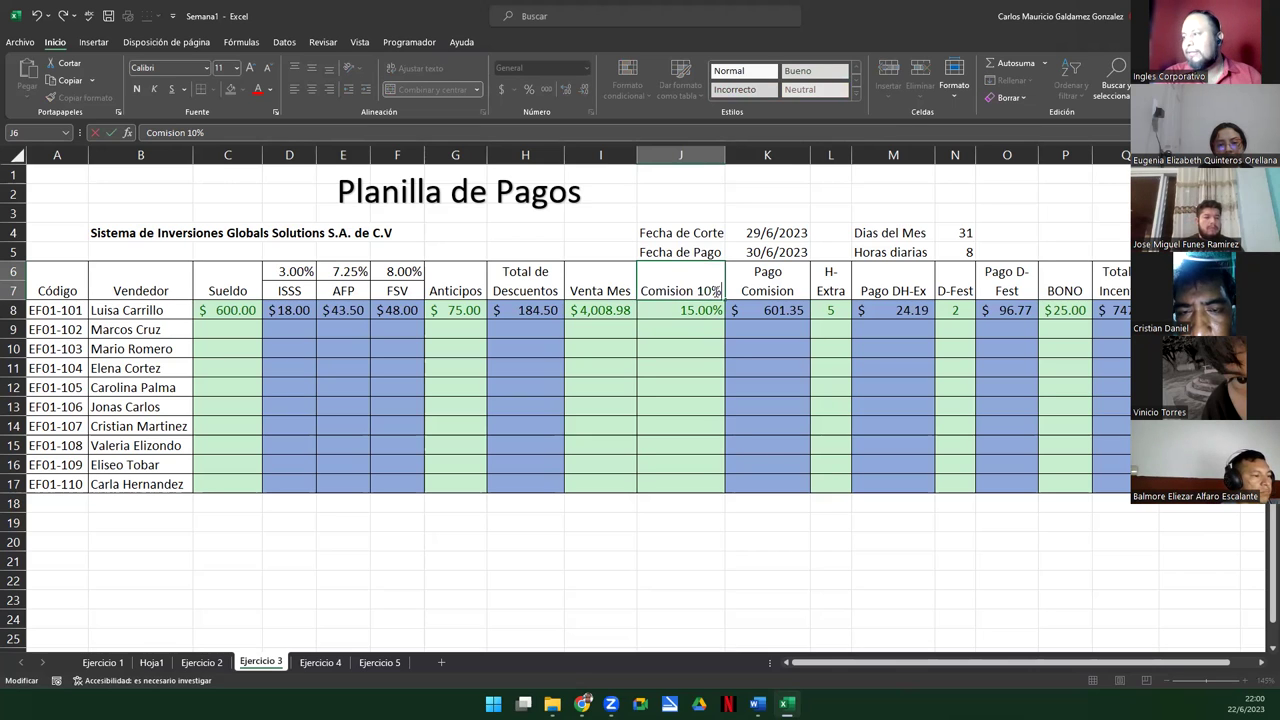
{"action": "key", "text": "BackSpace"}
{"action": "key", "text": "BackSpace"}
{"action": "key", "text": "BackSpace"}
{"action": "key", "text": "BackSpace"}
{"action": "key", "text": "Return"}
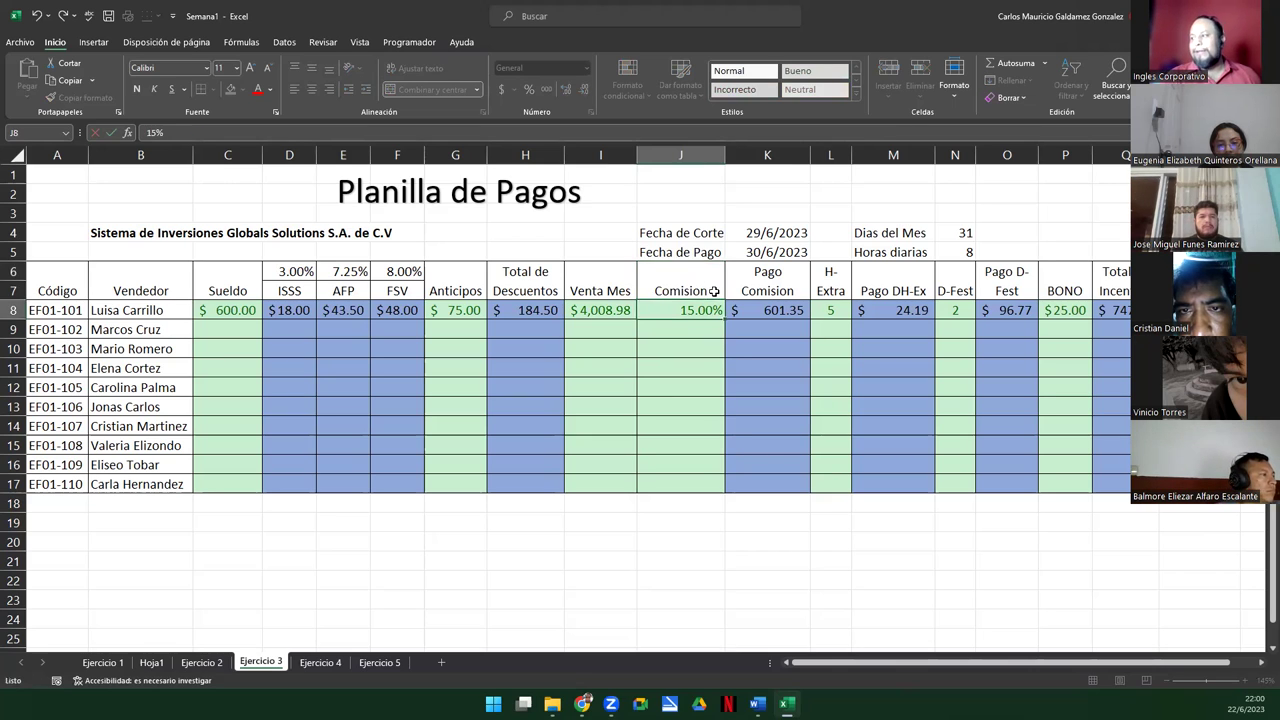
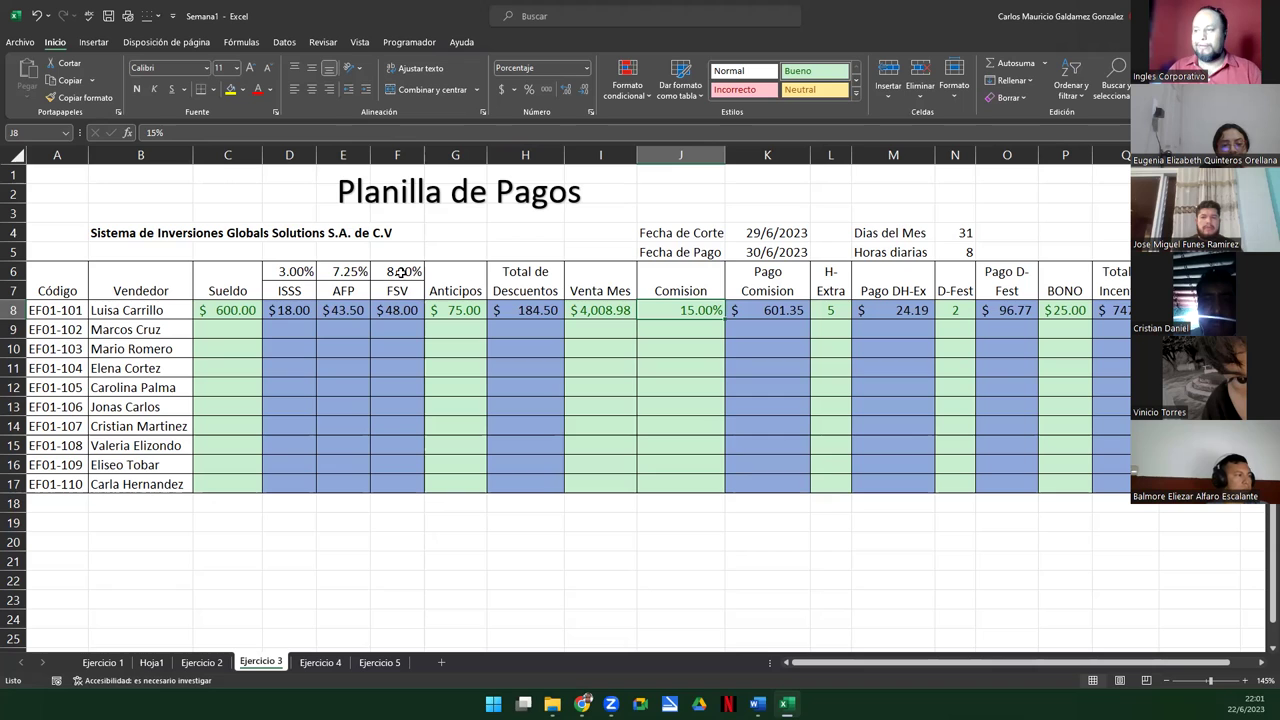
{"action": "left_click", "coordinate": [244, 337]}
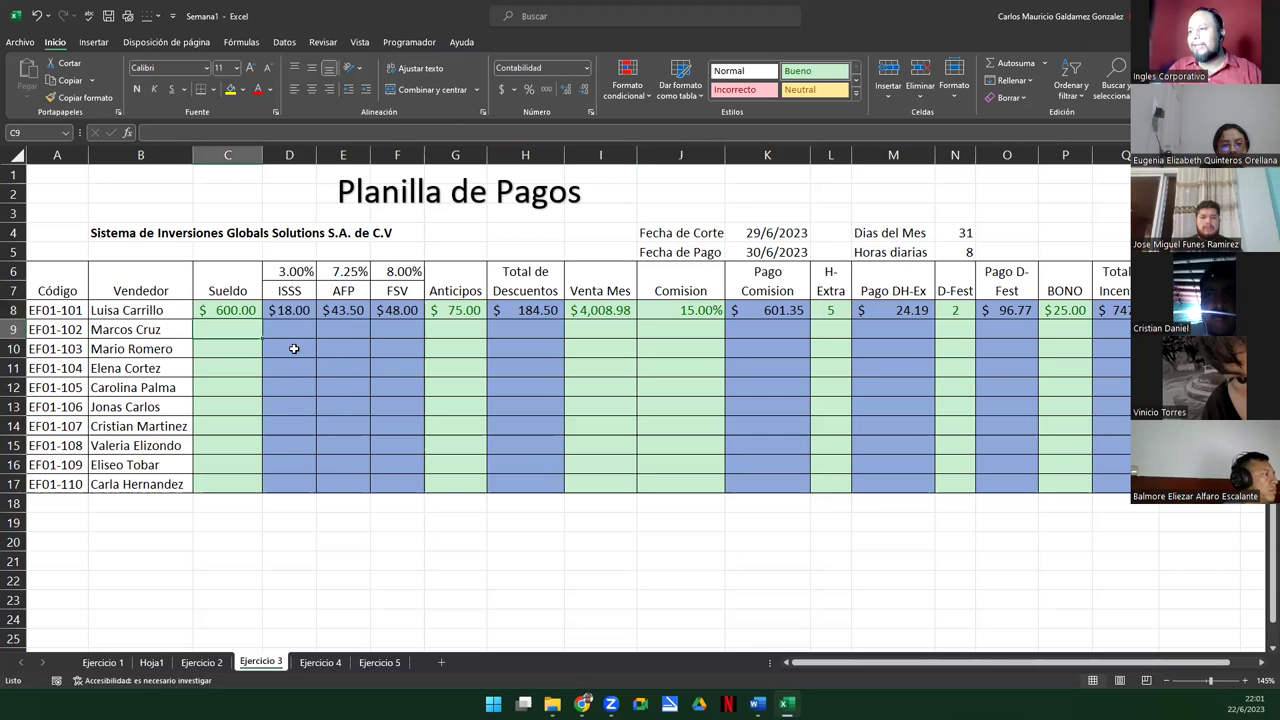
{"action": "left_click_drag", "start_coordinate": [280, 312], "coordinate": [405, 311]}
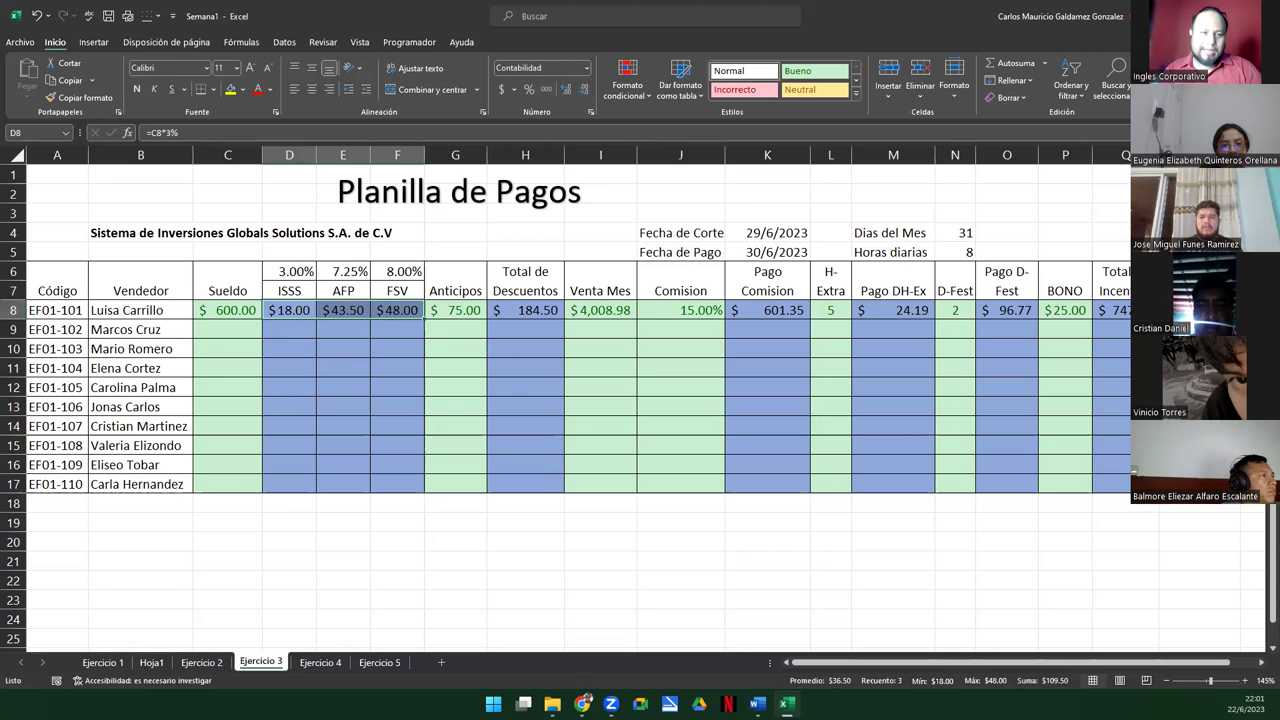
{"action": "left_click_drag", "start_coordinate": [282, 312], "coordinate": [400, 311]}
{"action": "left_click_drag", "start_coordinate": [248, 311], "coordinate": [1122, 311]}
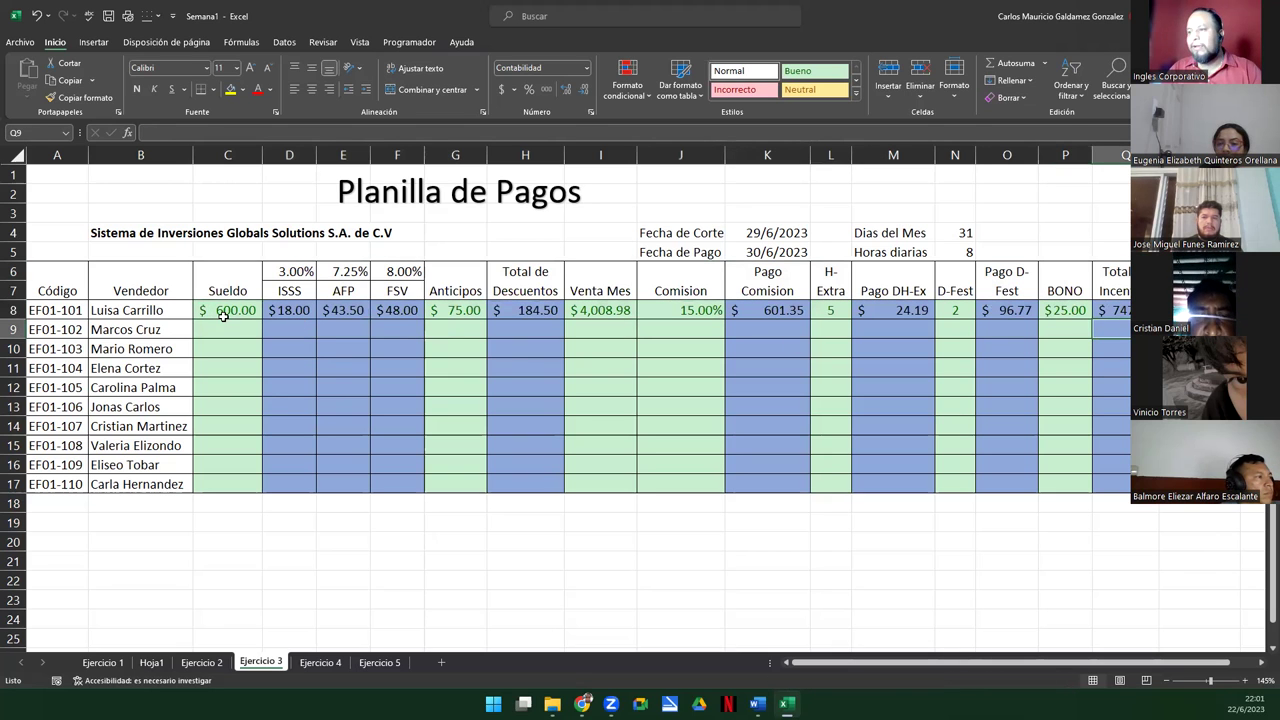
{"action": "left_click", "coordinate": [224, 316]}
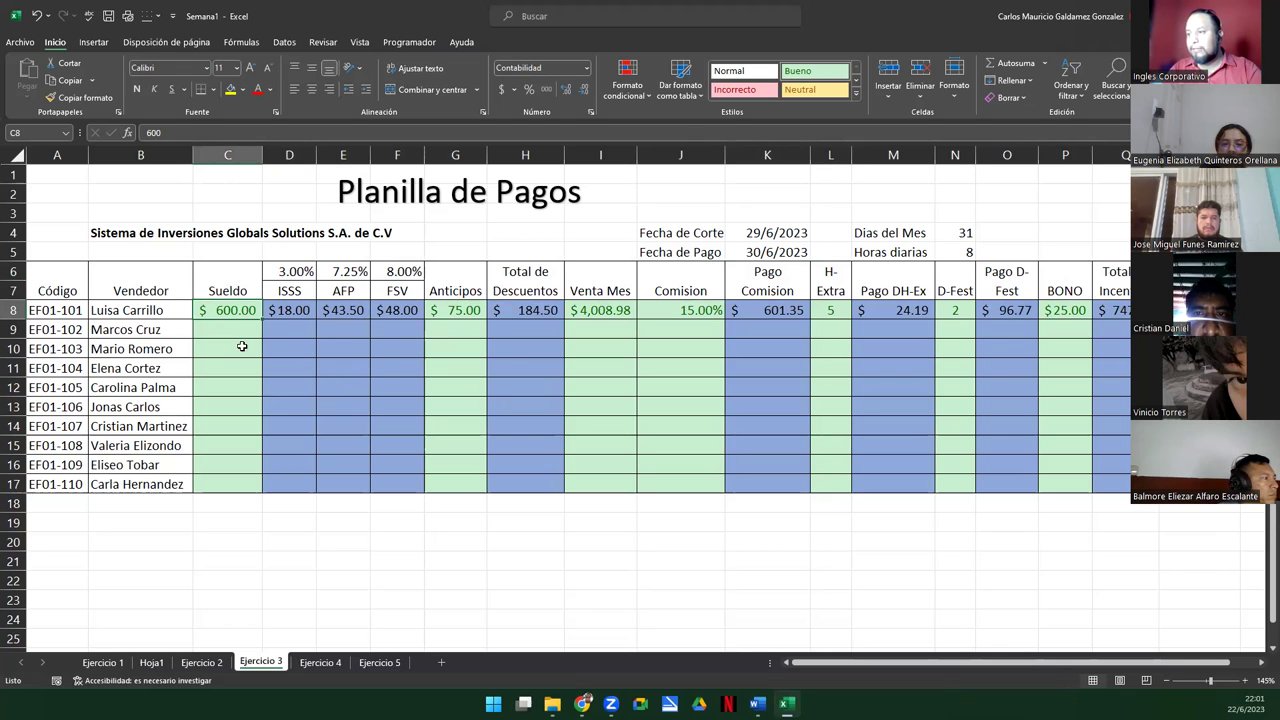
Step: Capture a screen clipping of the payroll table, including the sheet's row and column headings
{"action": "key", "text": "super+shift+s"}
{"action": "left_click_drag", "start_coordinate": [2, 146], "coordinate": [1254, 540]}
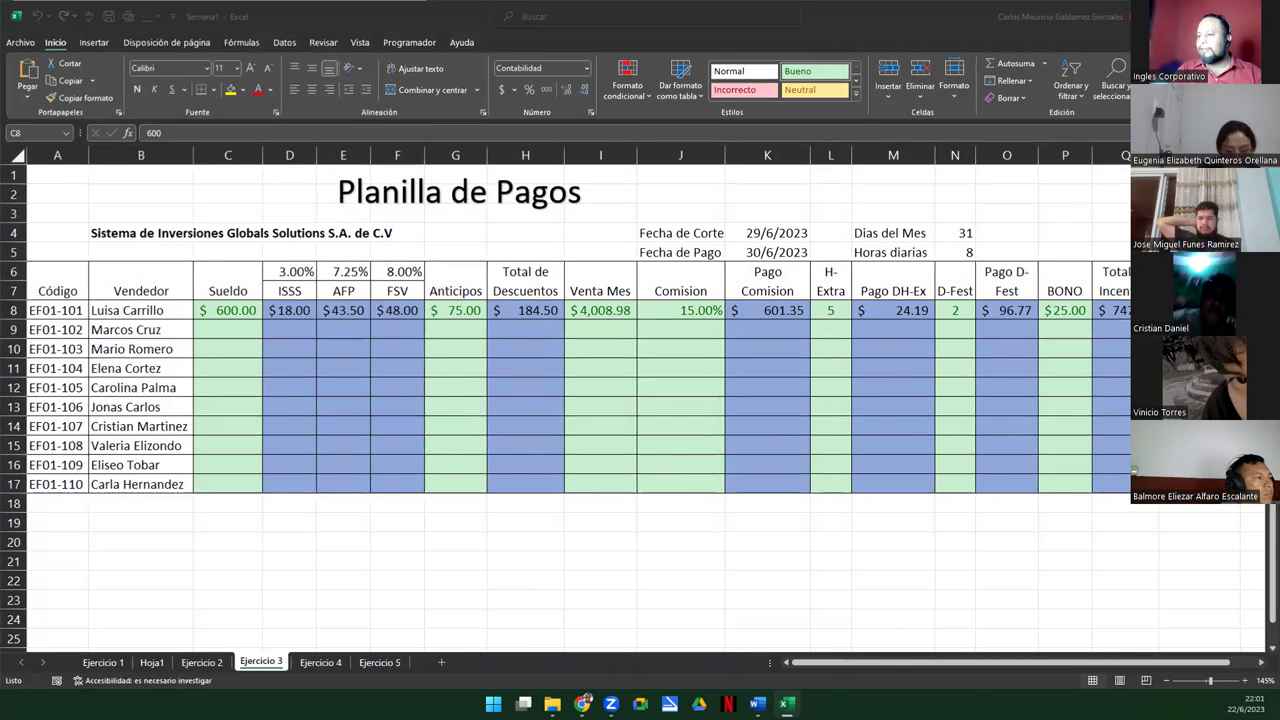
Step: Switch to the full-screen slide presentation and advance past the Demostración slide
{"action": "key", "text": "alt+Tab"}
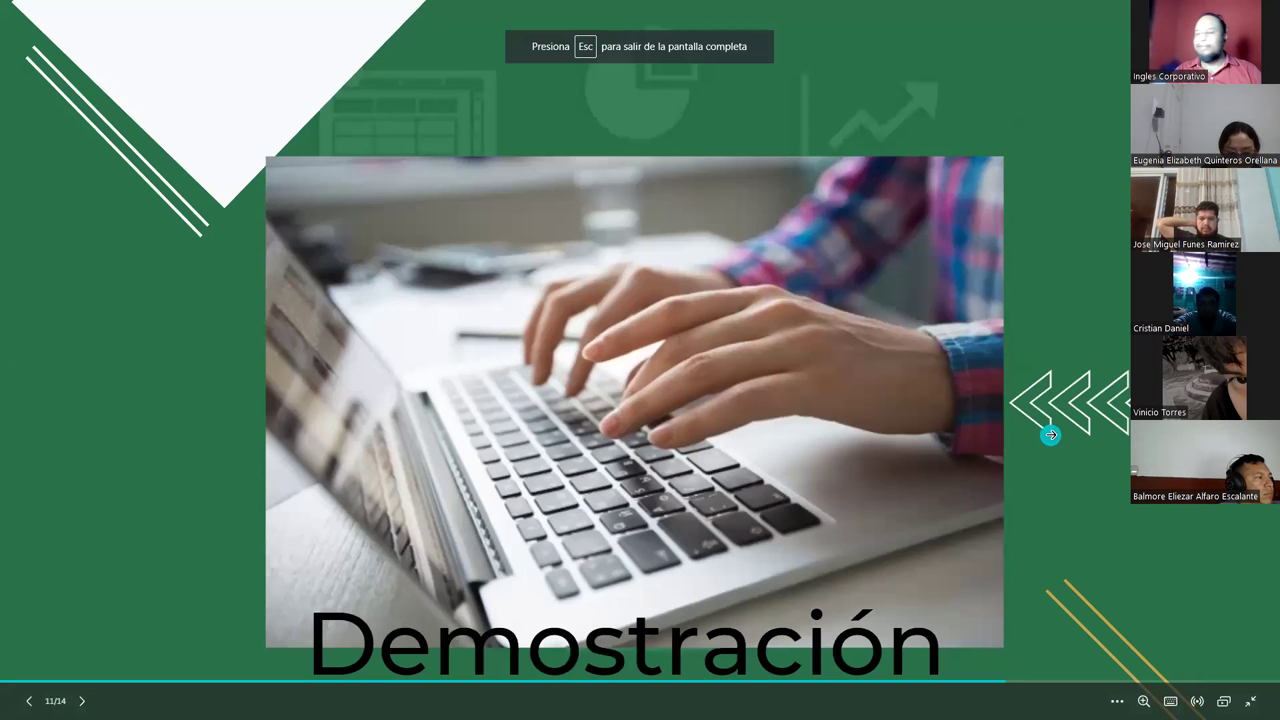
{"action": "key", "text": "Right"}
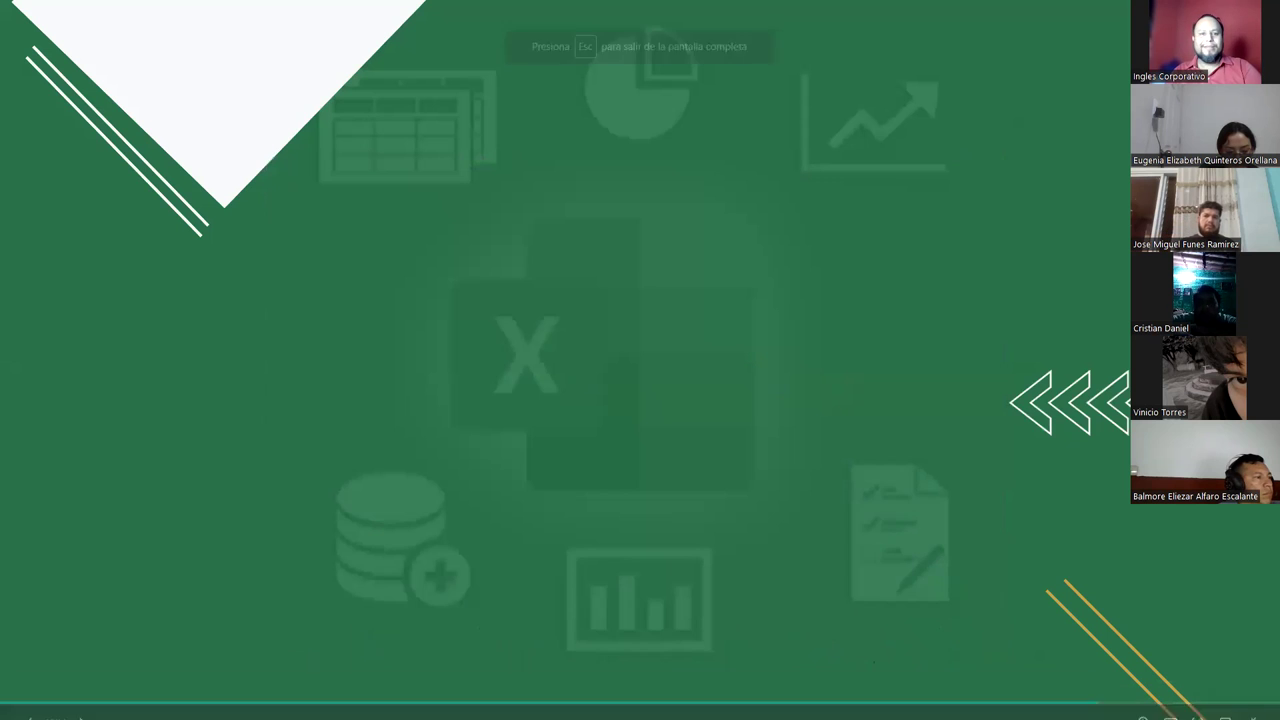